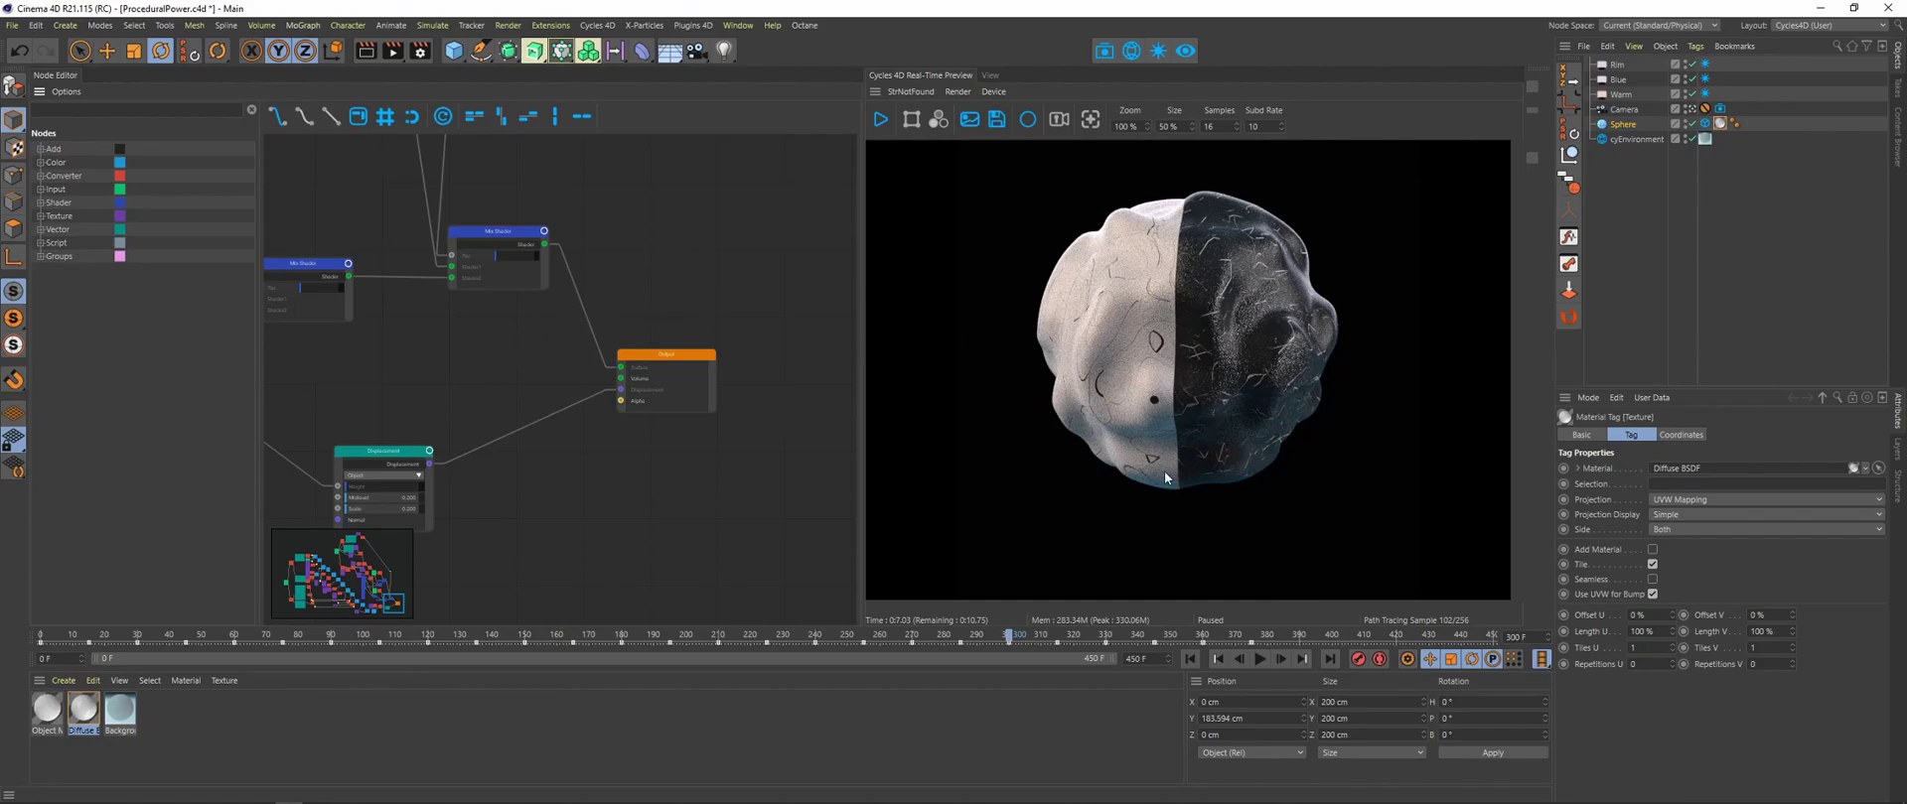
left_click(1625, 124)
left_click(1634, 140)
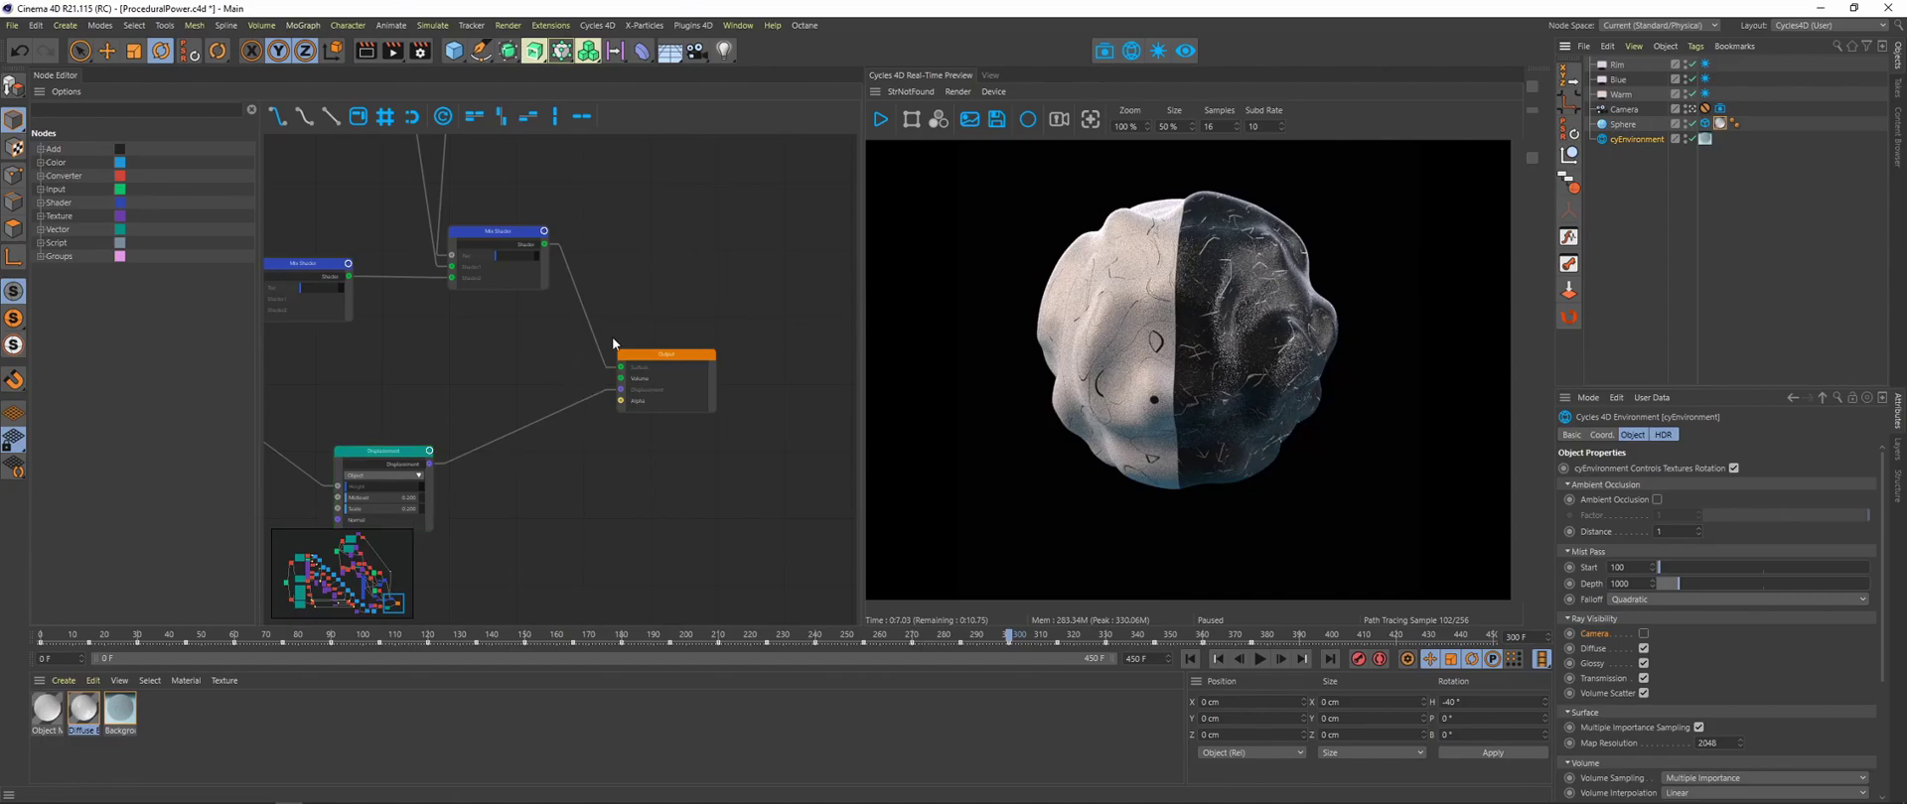
scroll(596, 332, "down", 6)
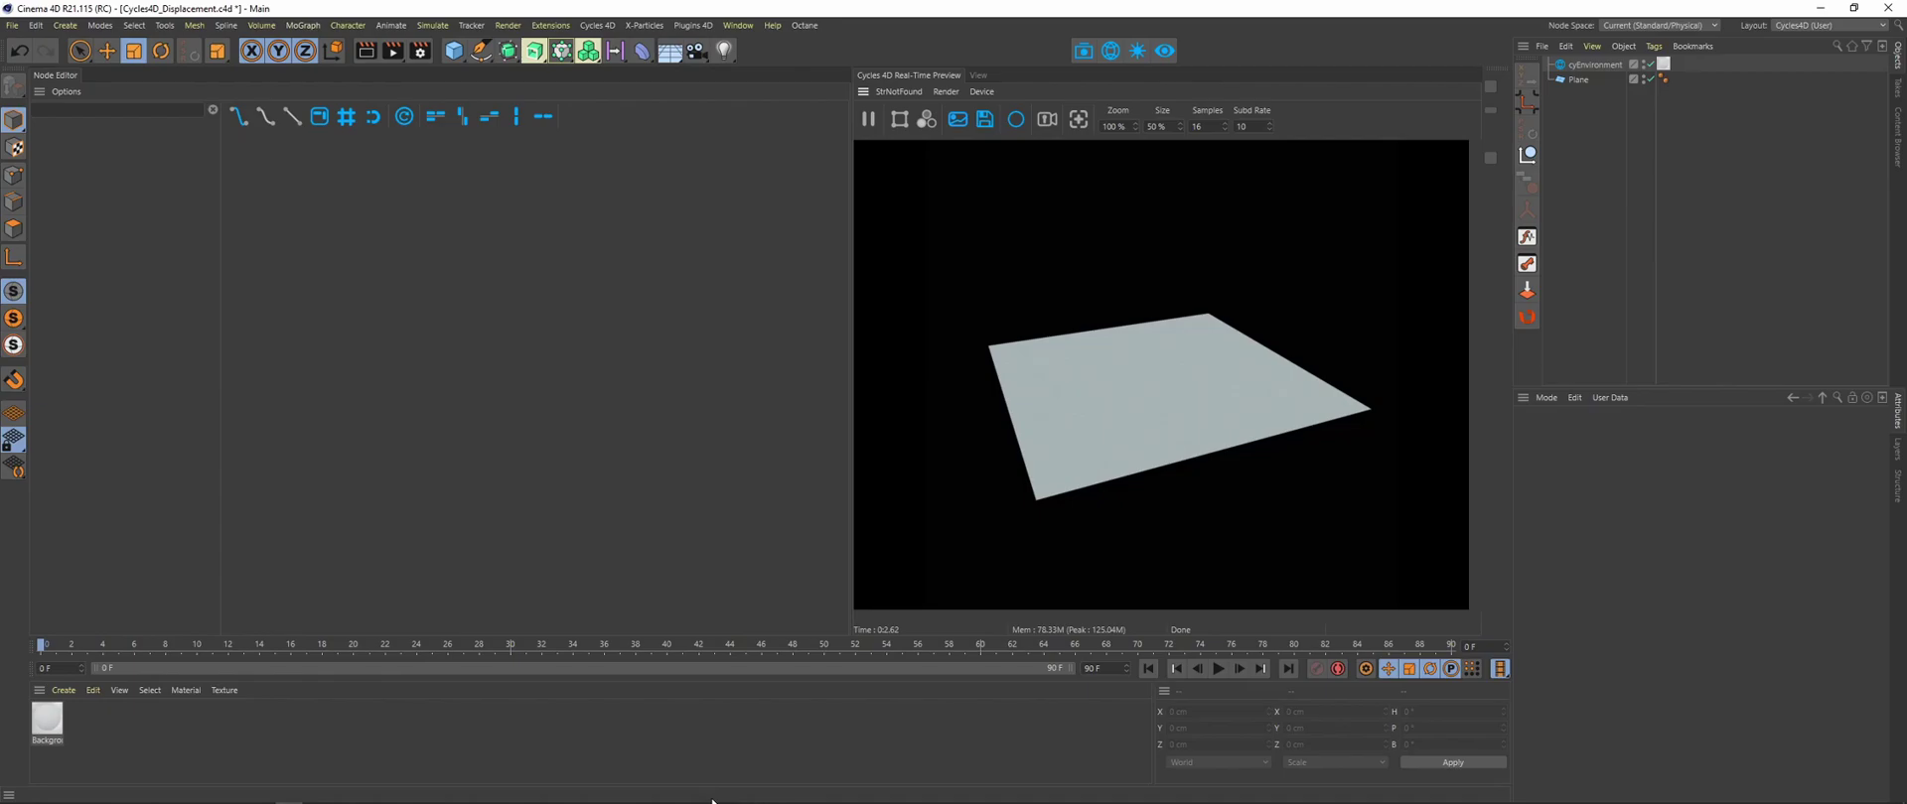
- Create a Cycles 4D Object Material and assign it to the plane
left_click(63, 690)
mouse_move(149, 557)
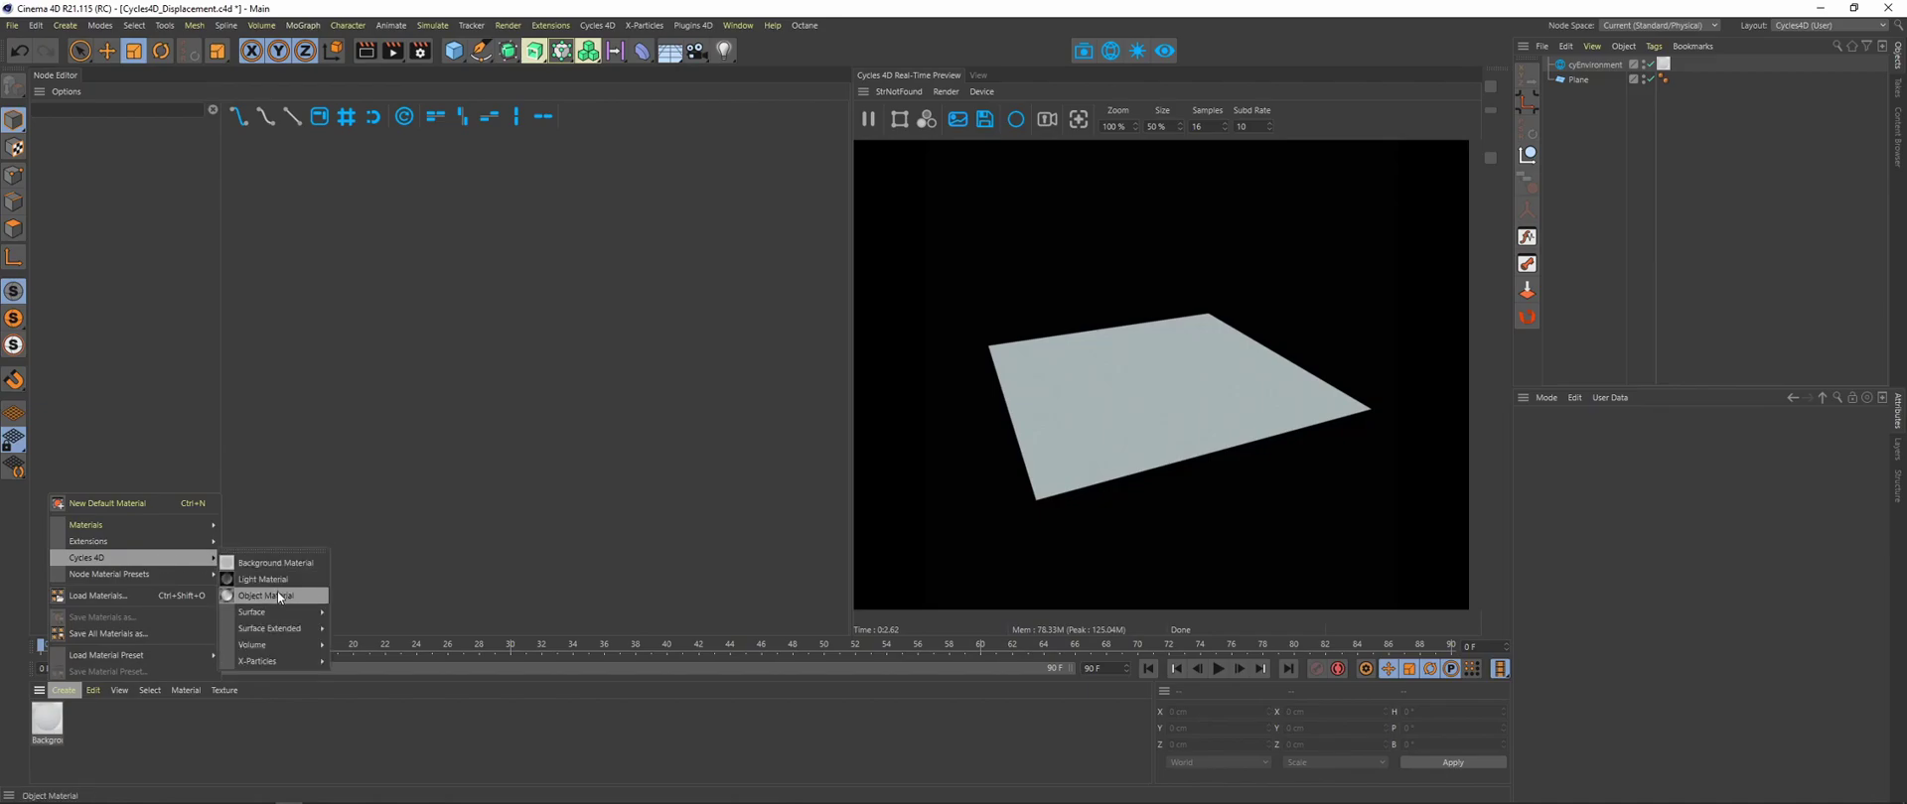
left_click(279, 597)
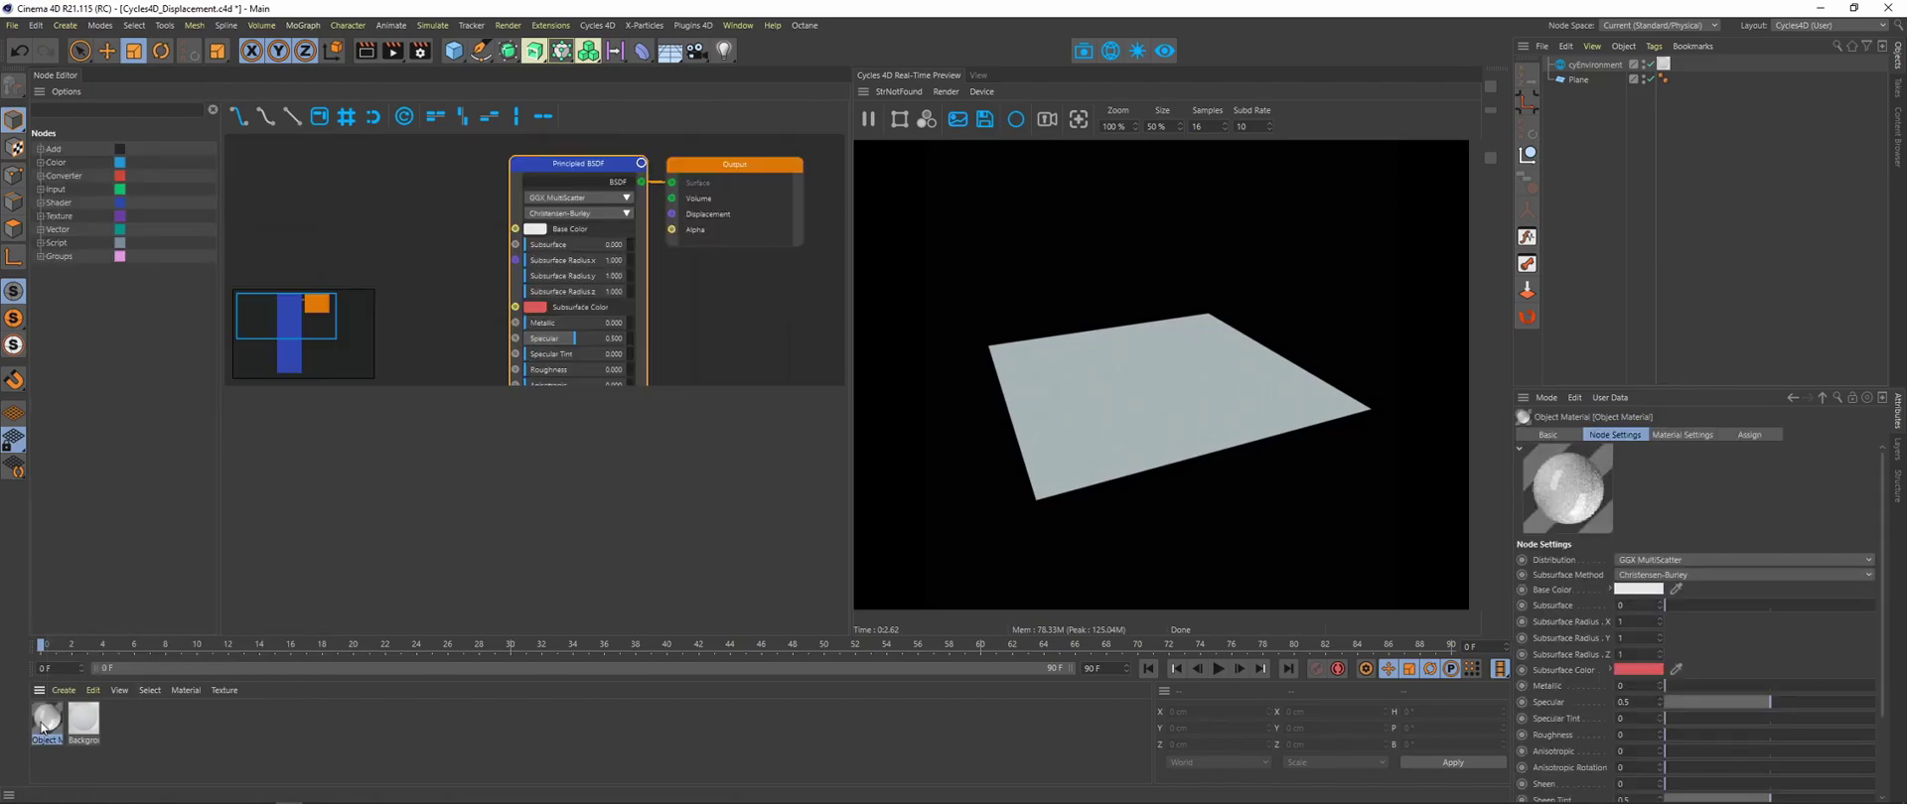
left_click_drag(42, 728, 986, 83)
left_click_drag(67, 717, 1584, 81)
- Set the plane's width and height segments to 10
left_click(1581, 81)
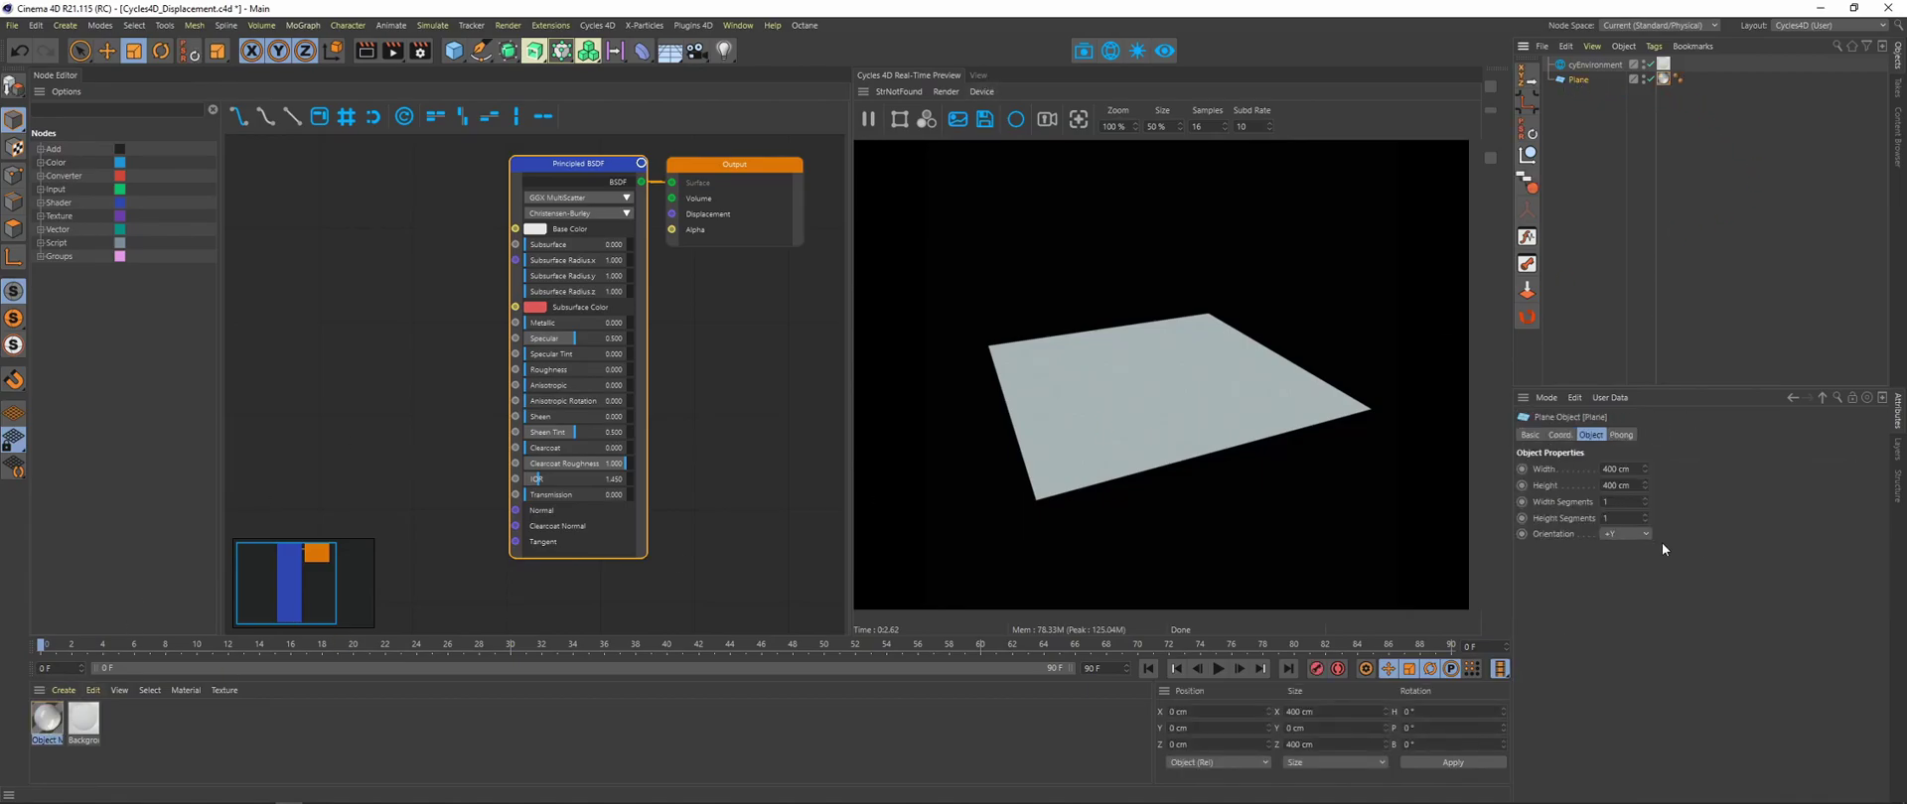
double_click(1633, 504)
- Enable viewport rendering for the Cycles 4D real-time preview and display the plane in the perspective view
left_click(947, 92)
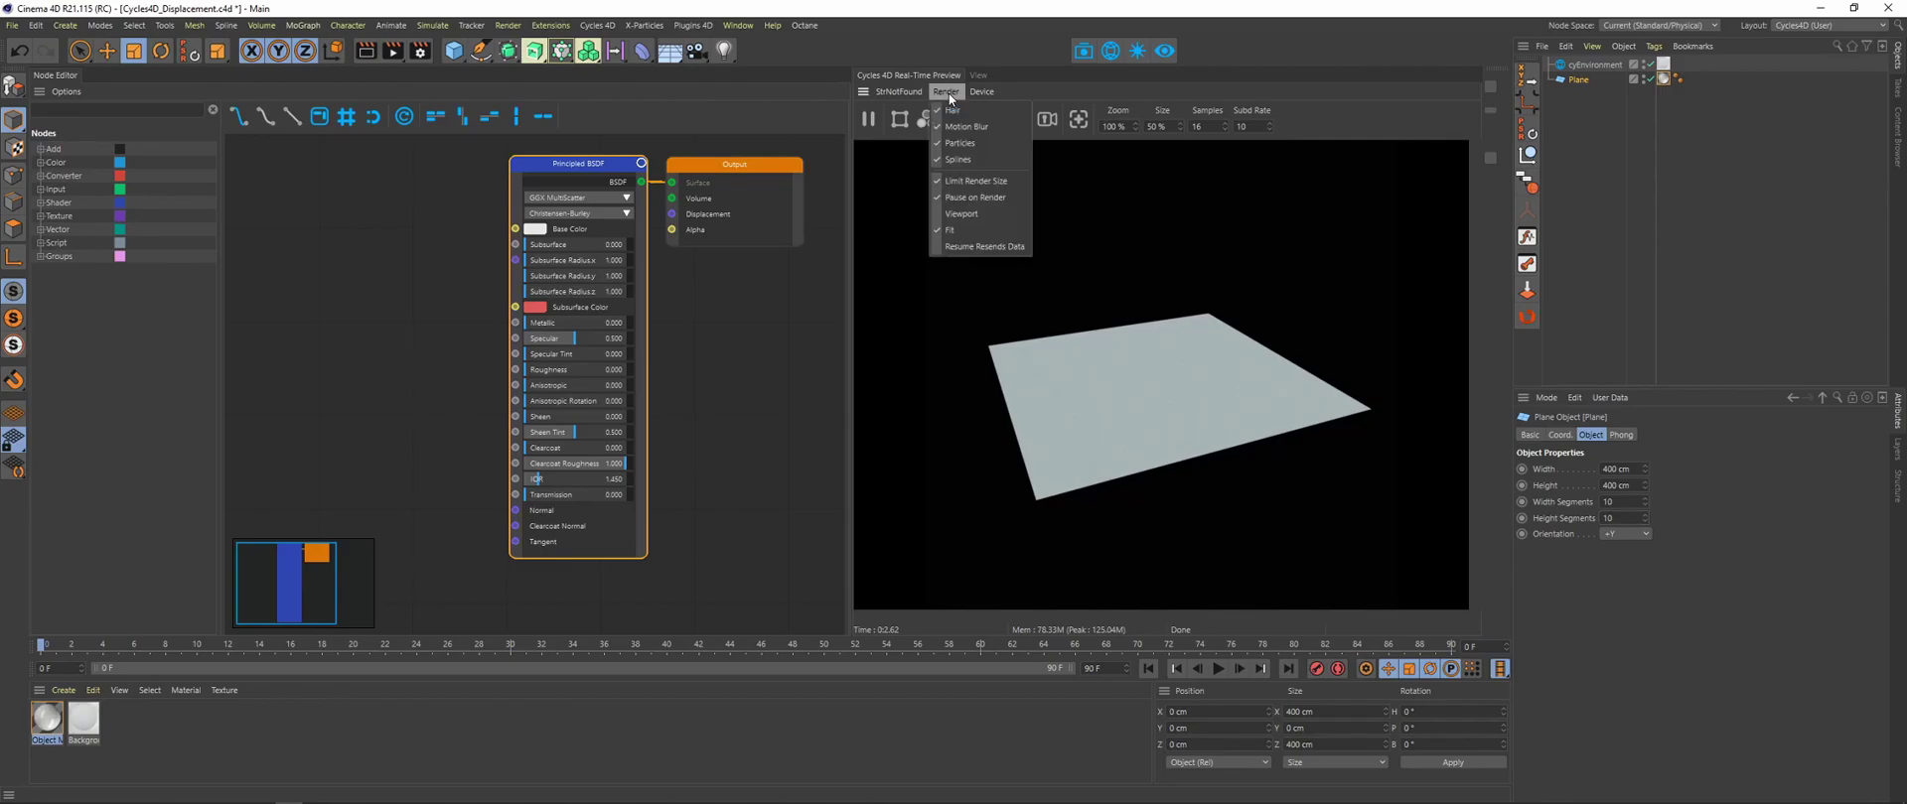
left_click(960, 214)
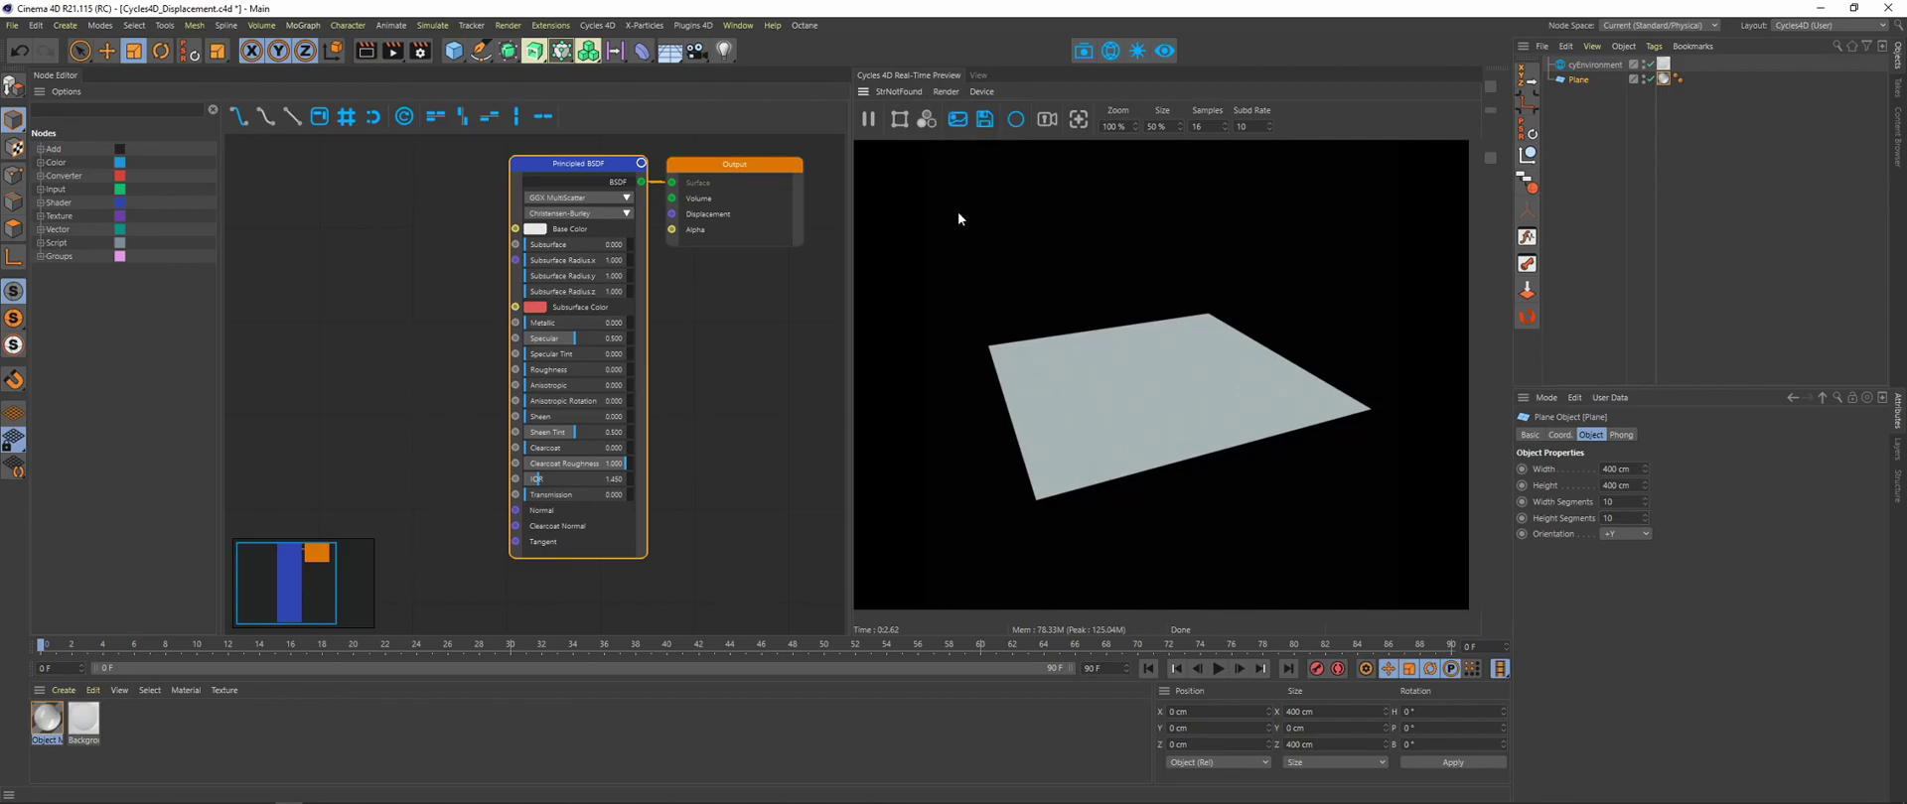
left_click(980, 75)
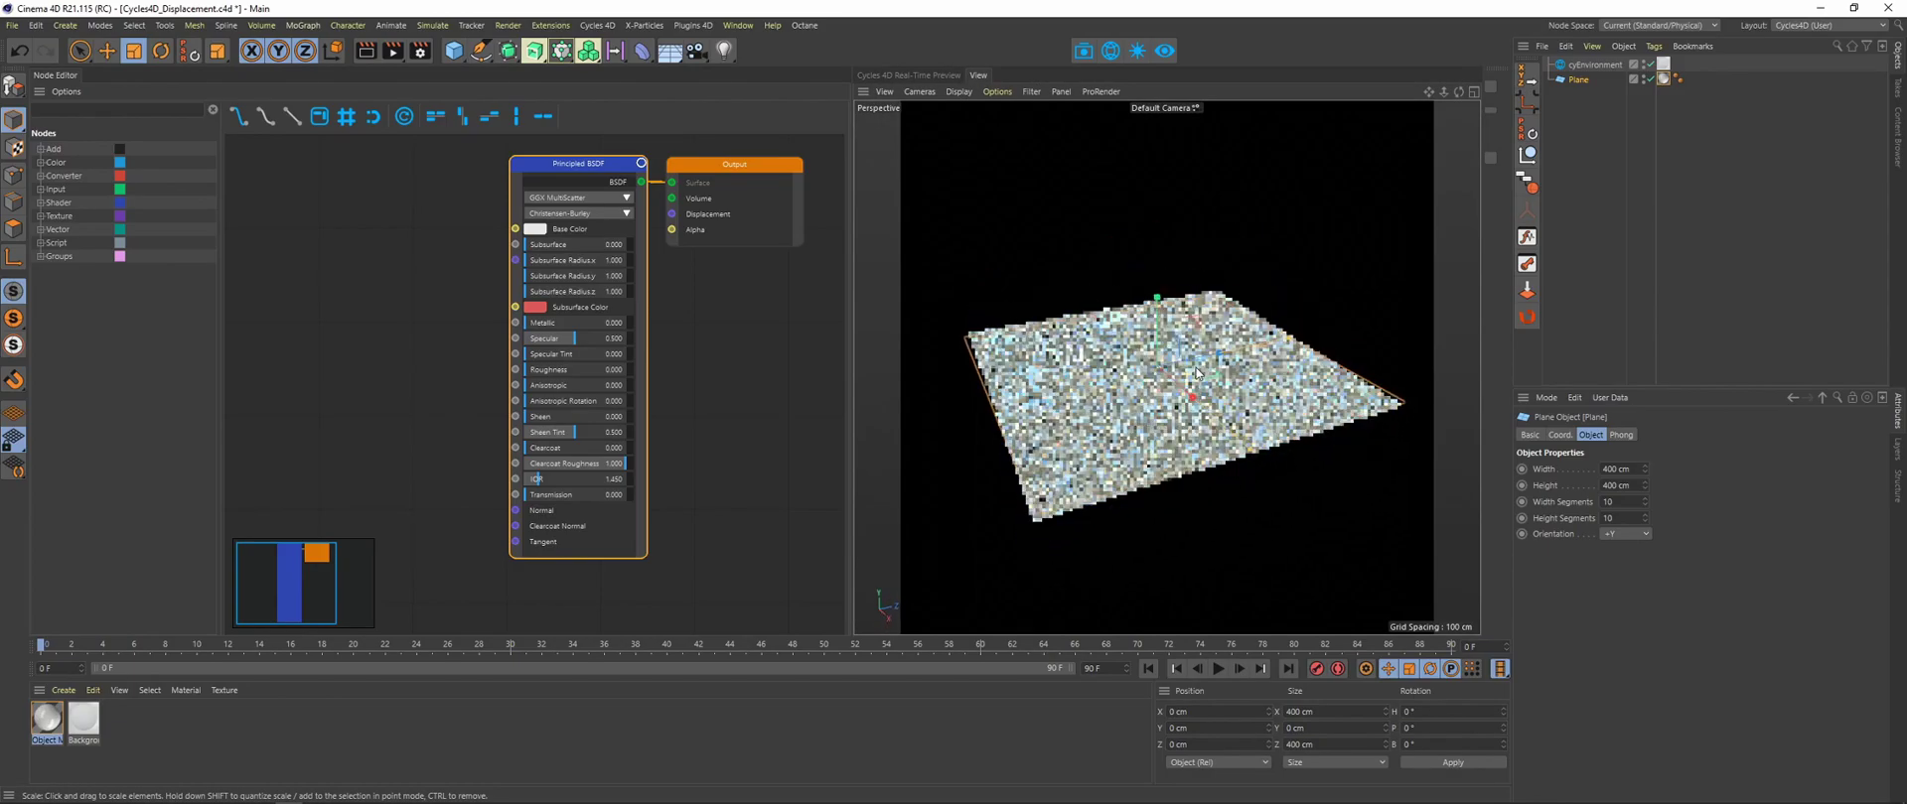
left_click_drag(1179, 379, 1234, 375, "alt")
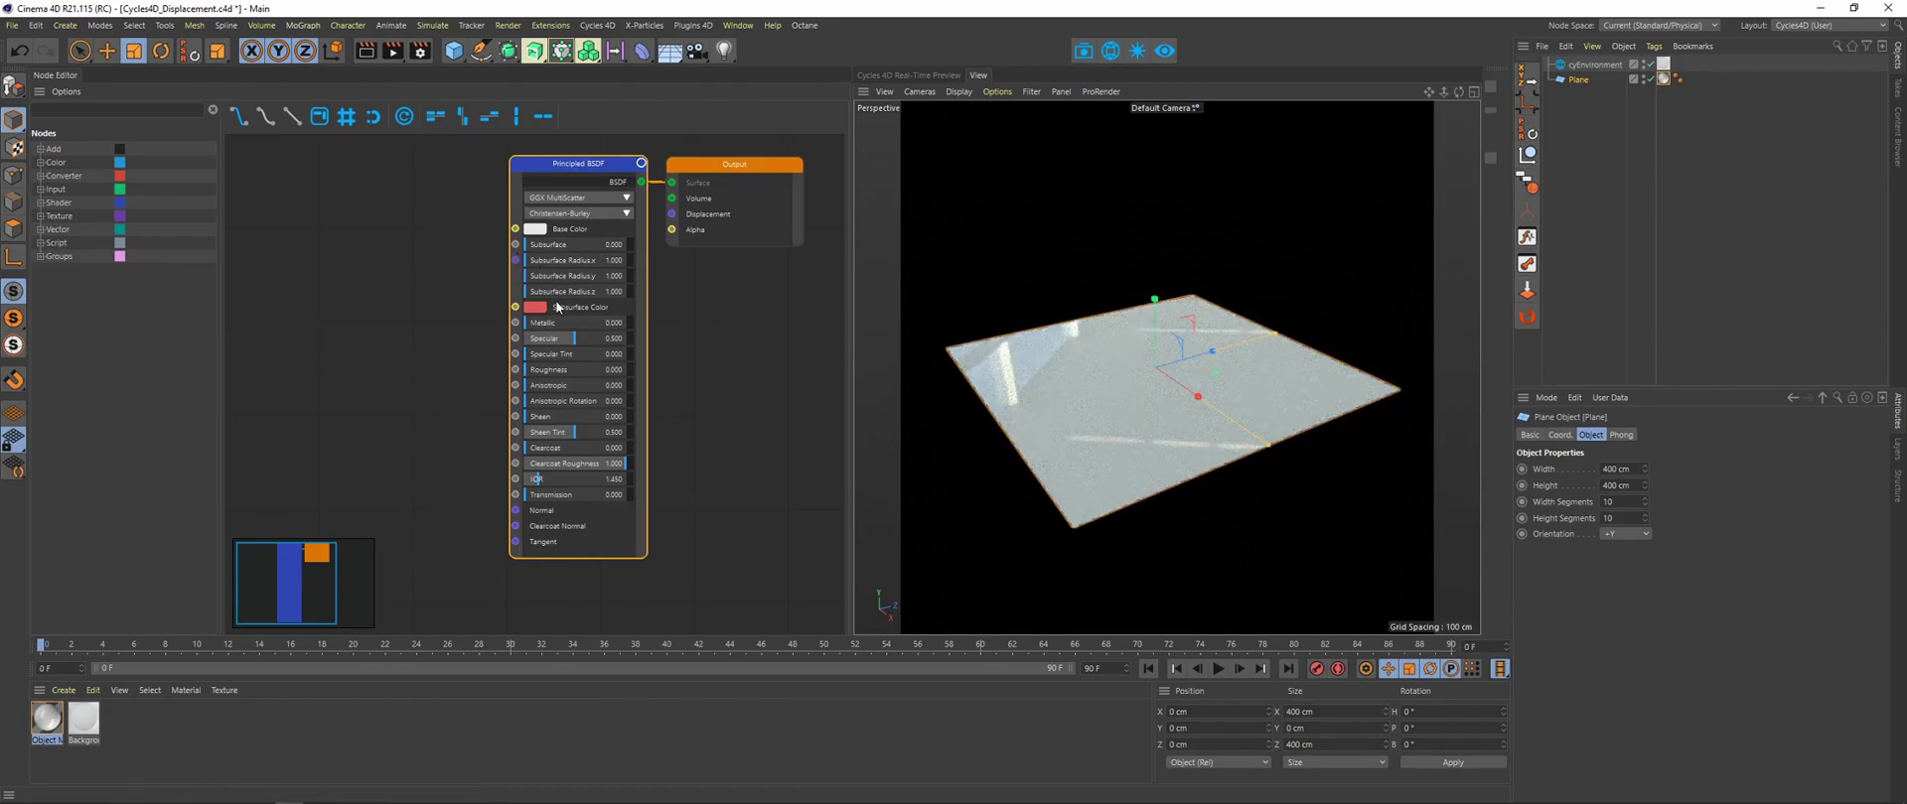
- Set the Principled BSDF's Specular to 0, collapse the node and move it away from the Output node
left_click_drag(573, 339, 492, 319)
left_click(568, 164)
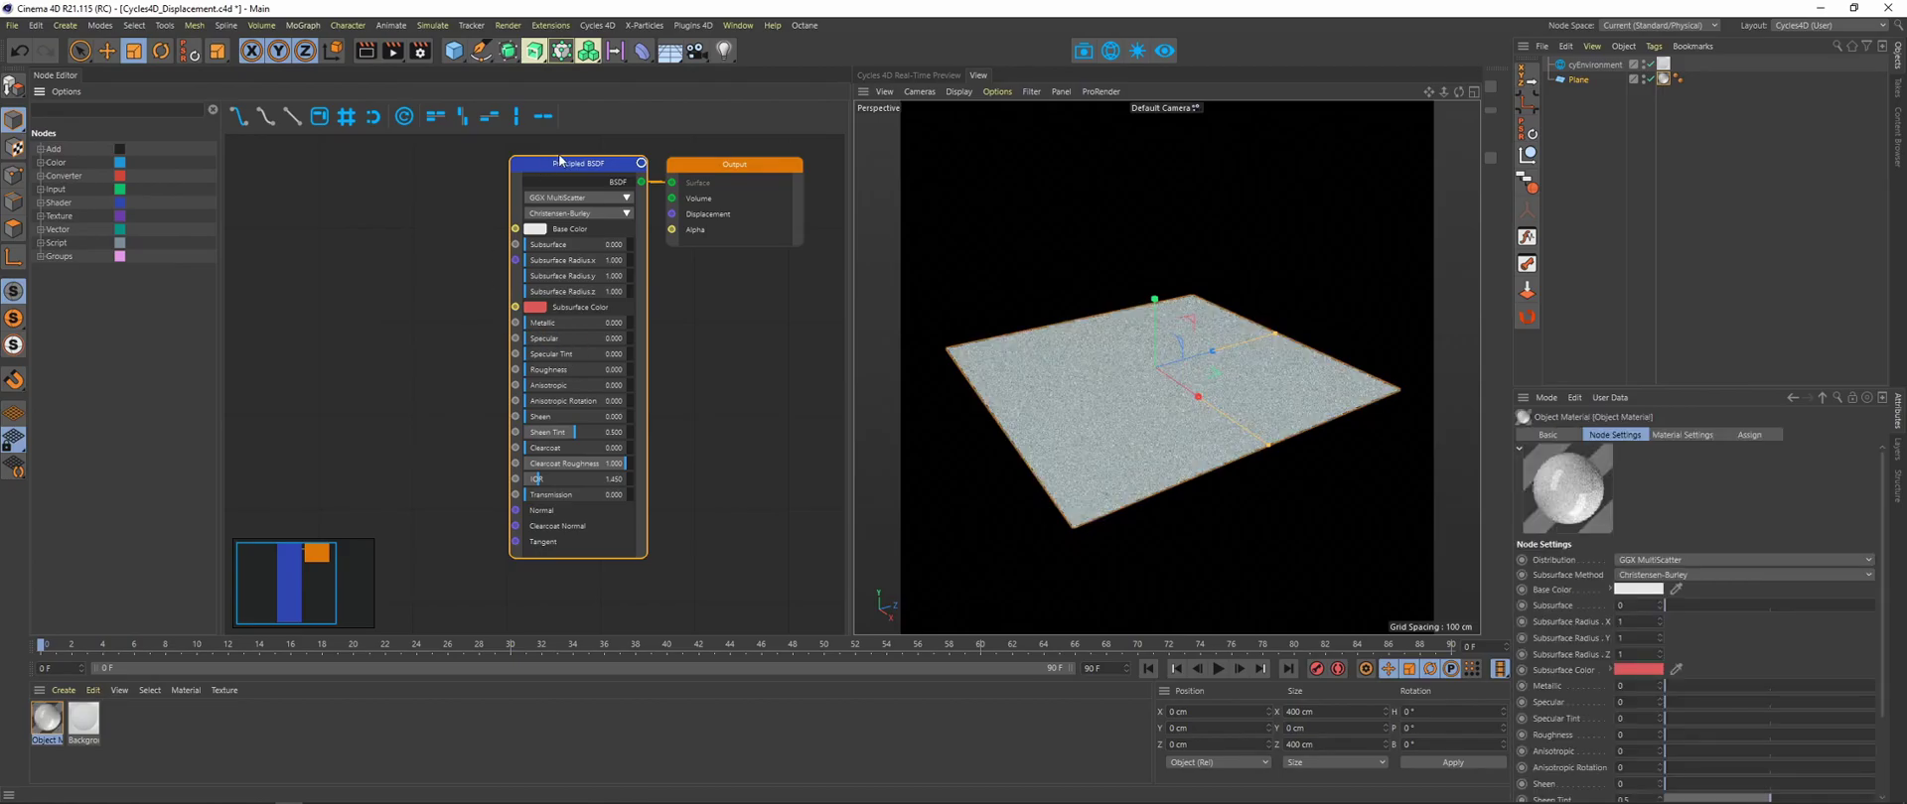
double_click(571, 167)
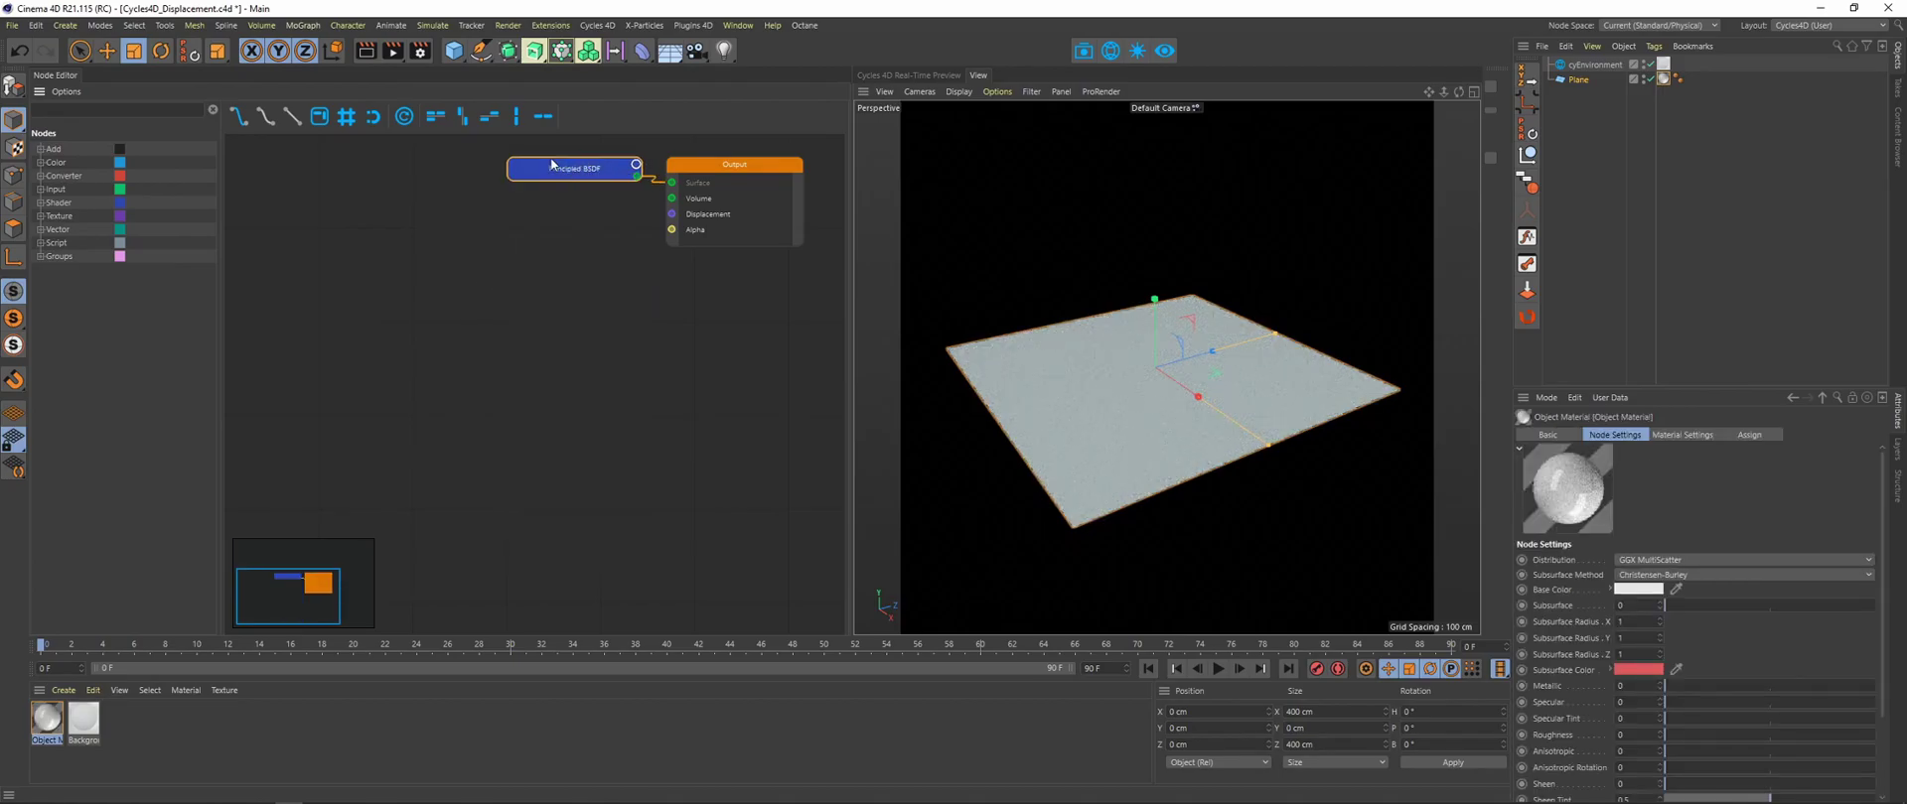
left_click_drag(546, 165, 453, 156)
- Bring the mountain_valley_1_height image from the mountain_valley_1 folder into the node graph and place it below the Principled BSDF
left_click(700, 166)
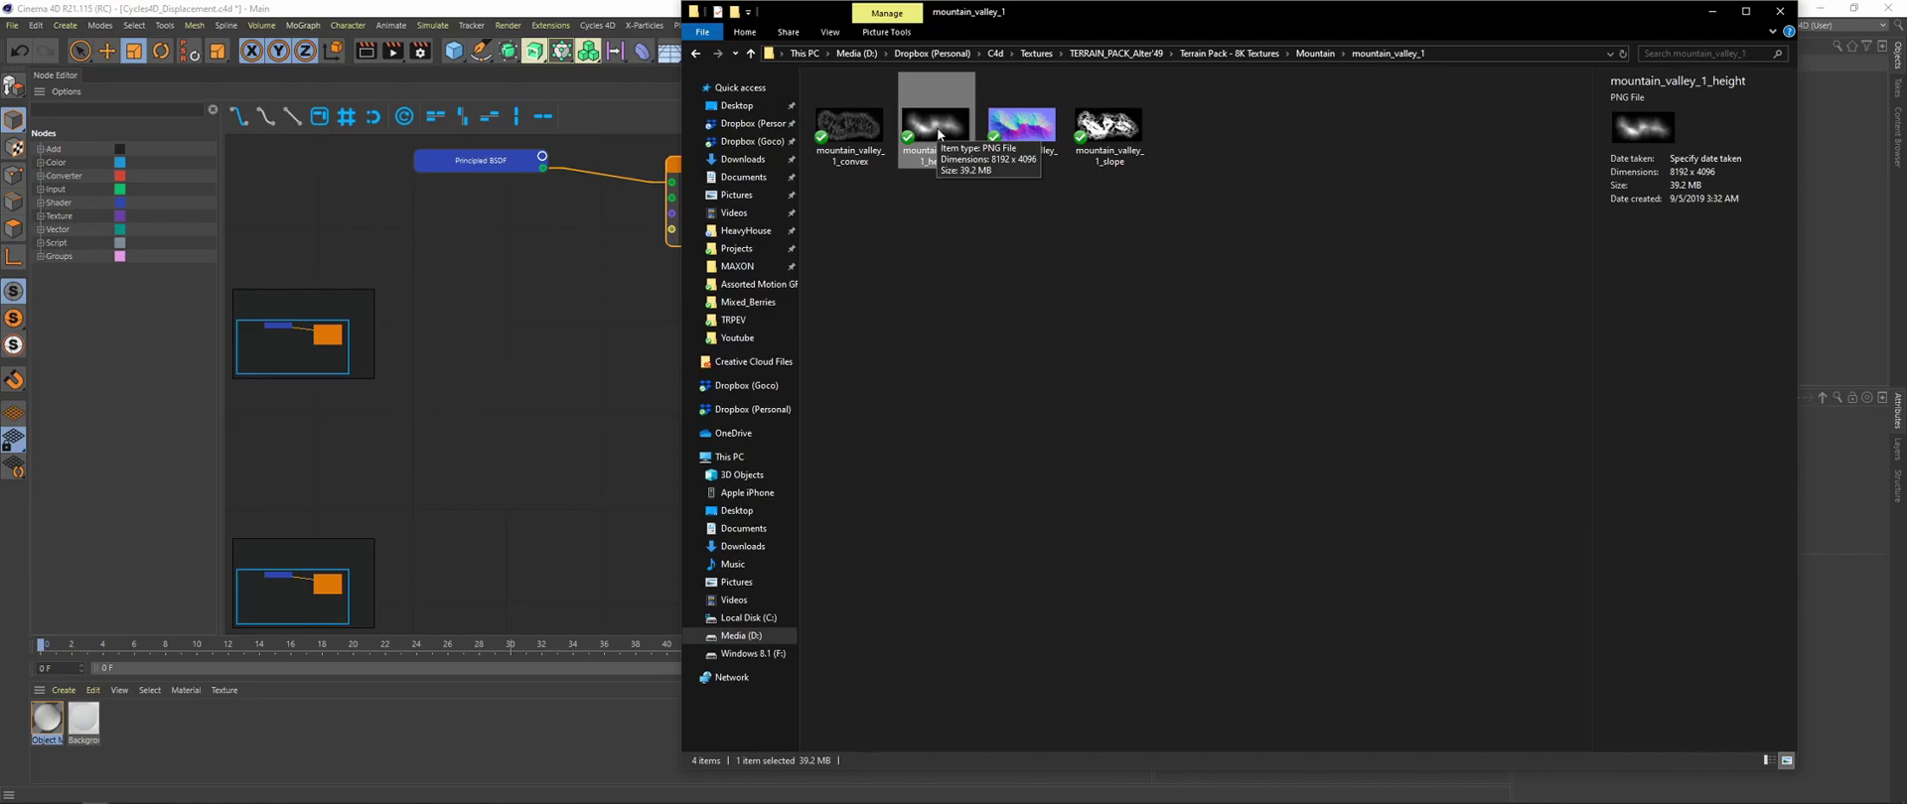
left_click_drag(938, 127, 421, 361)
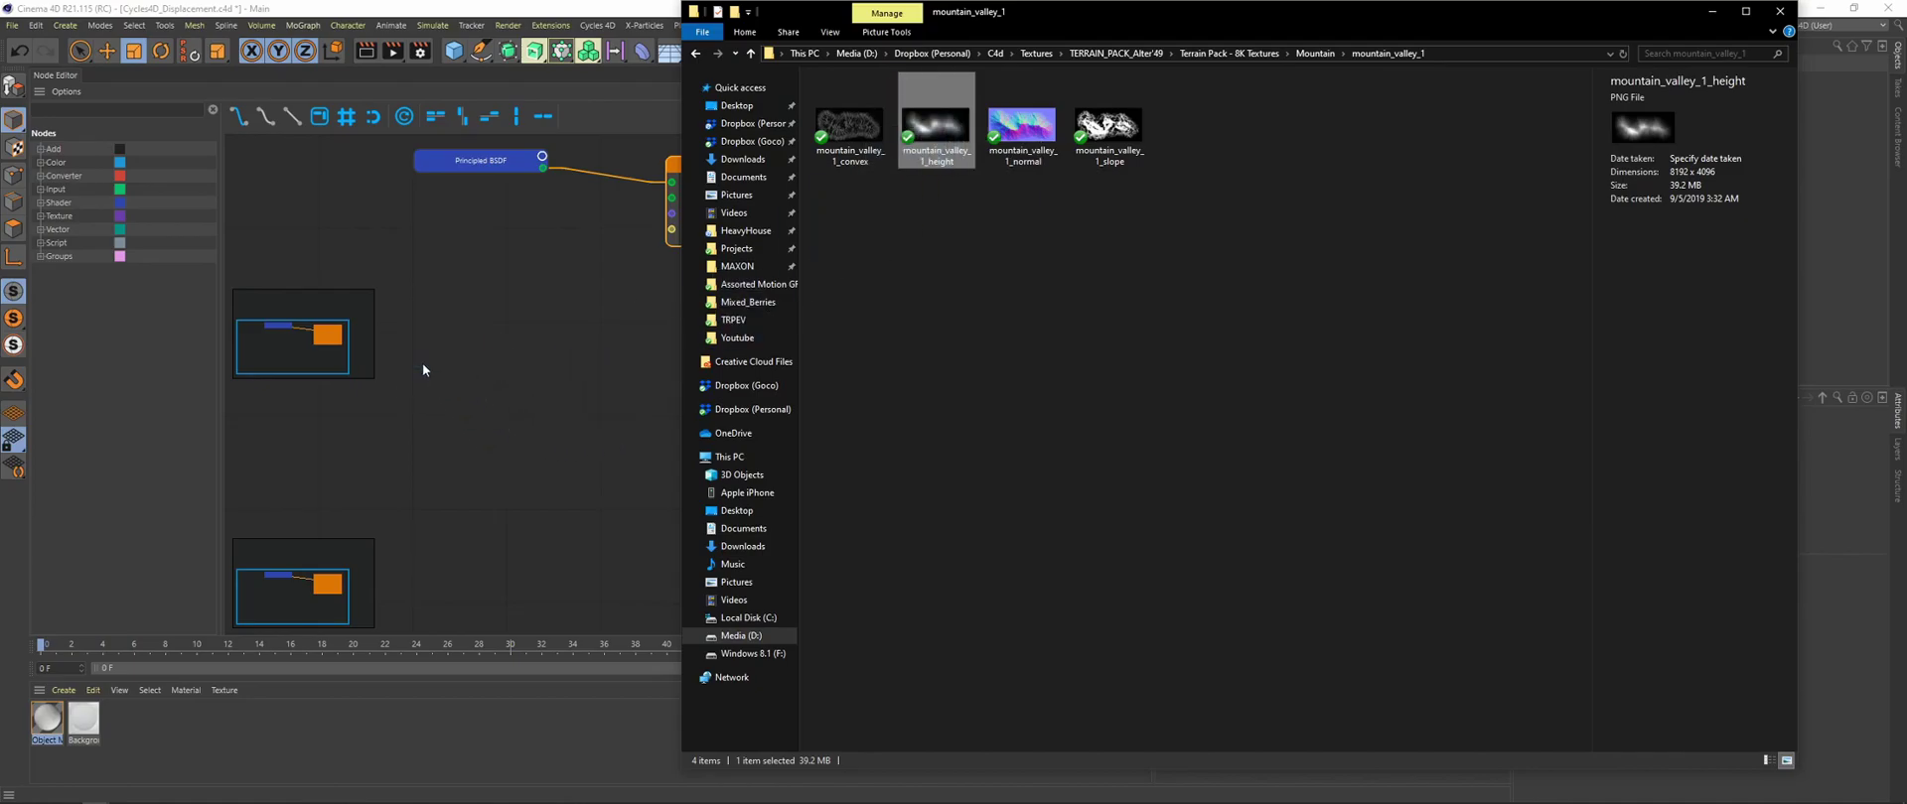
left_click(634, 296)
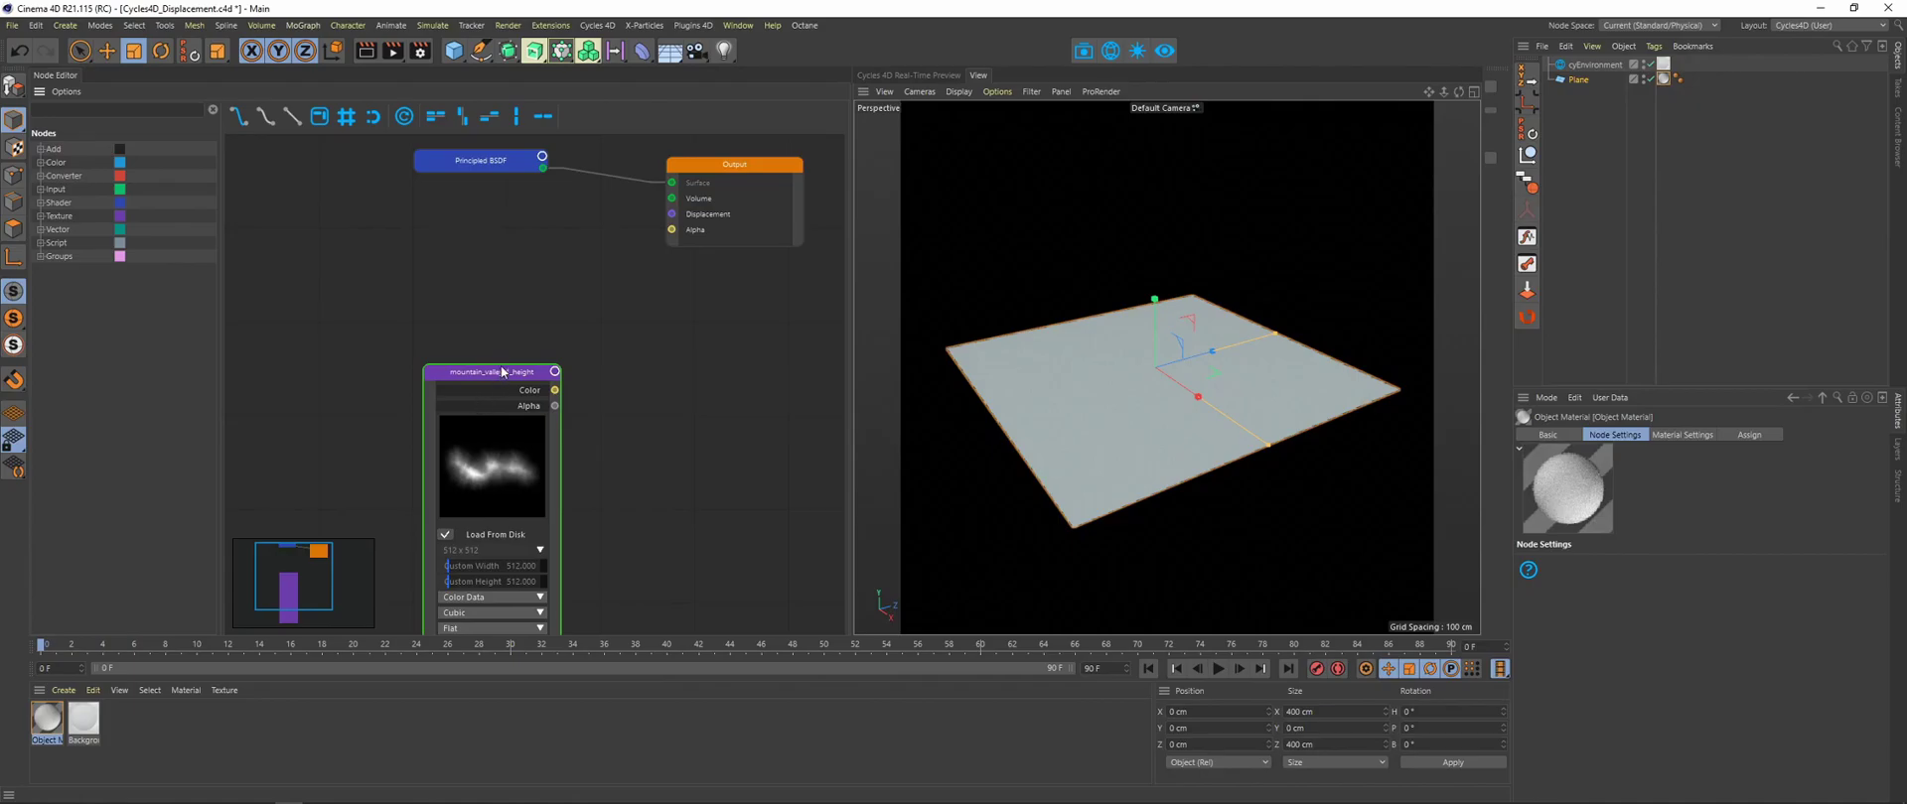
left_click_drag(502, 373, 339, 215)
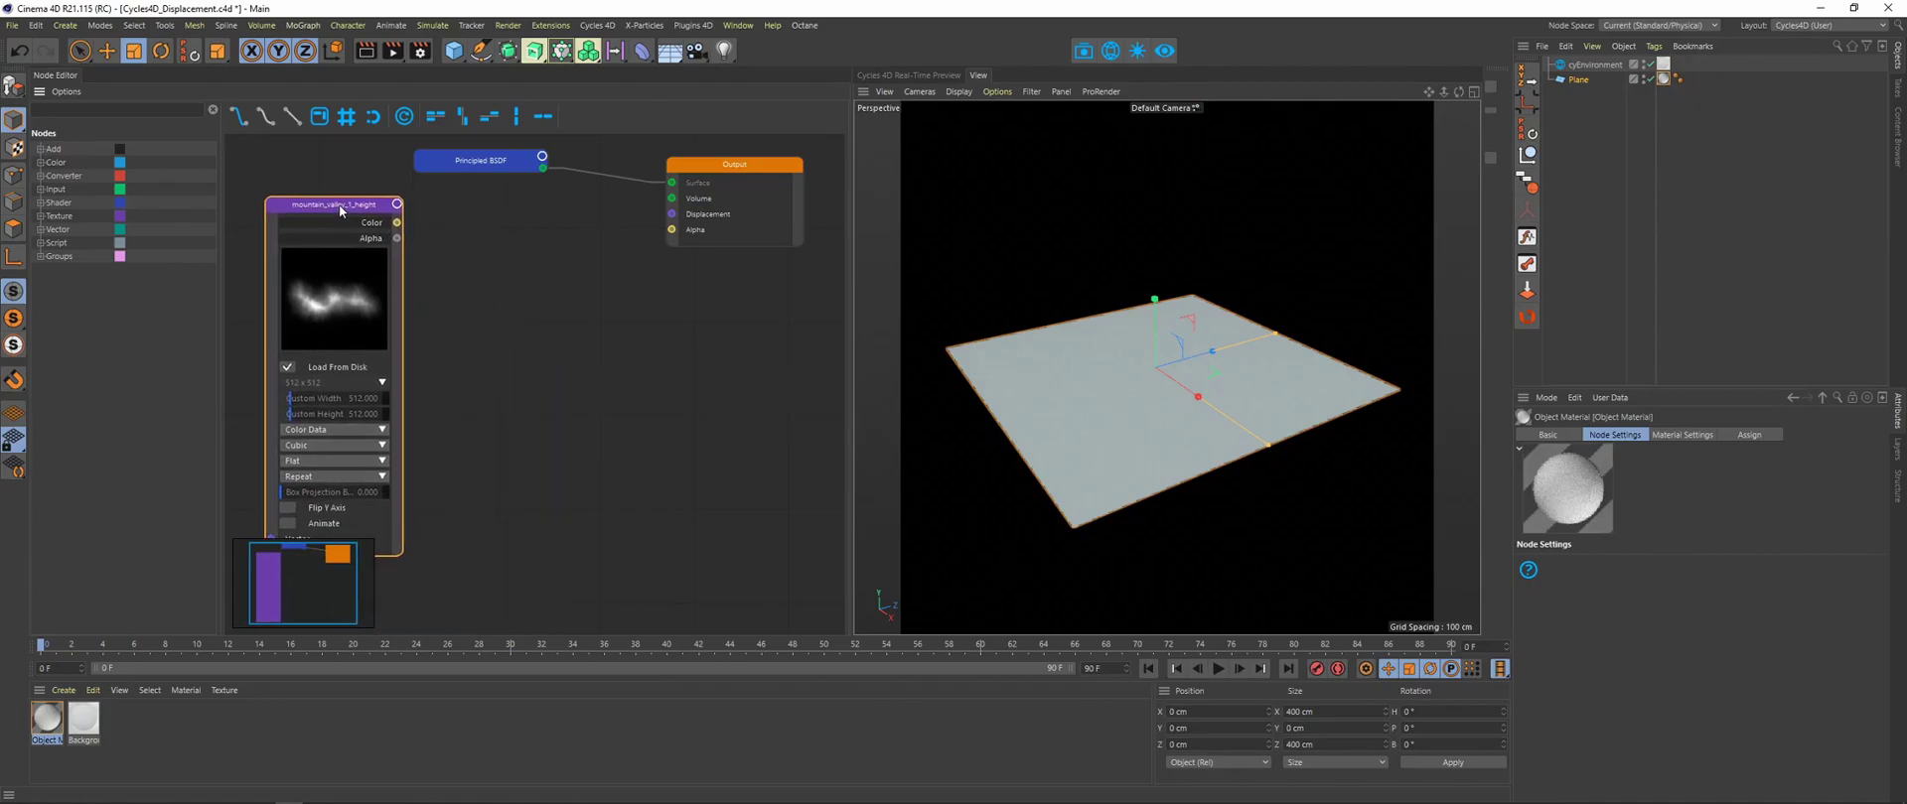
- Search the node list for "disp" and add a Displacement node to the material graph
left_click(96, 109)
type("disp")
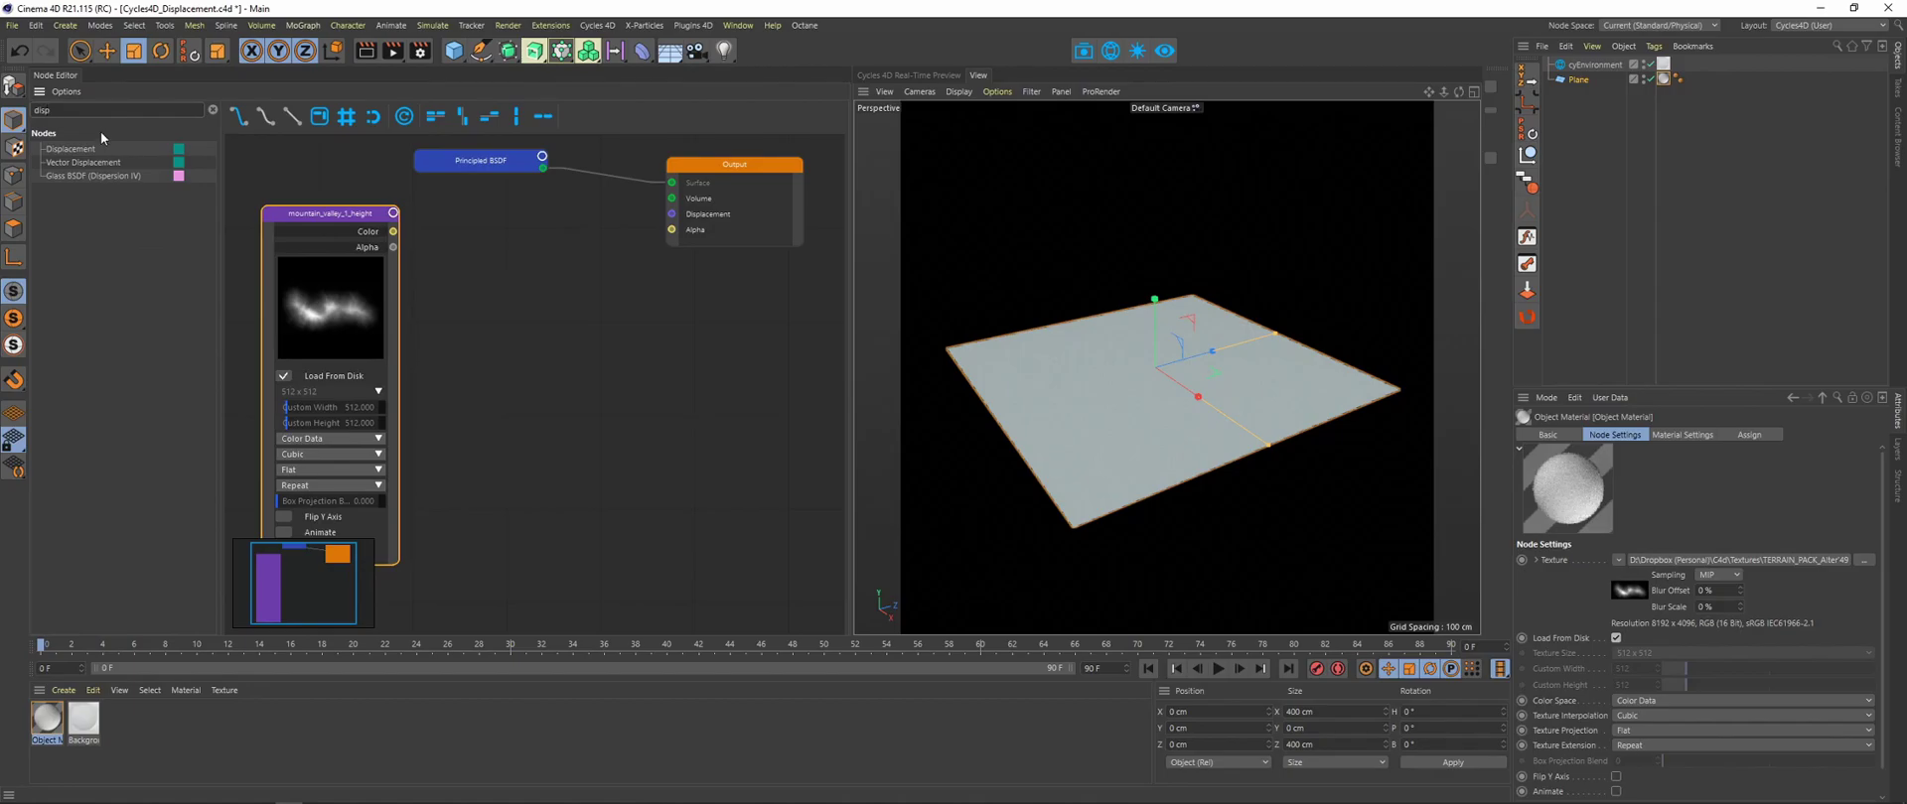
left_click_drag(84, 149, 571, 316)
- Connect the height texture's Color to the Displacement node's Height, and its Displacement output to the Output node's Displacement input
left_click(334, 212)
left_click_drag(334, 213, 513, 362)
left_click(568, 312)
left_click_drag(568, 312, 530, 303)
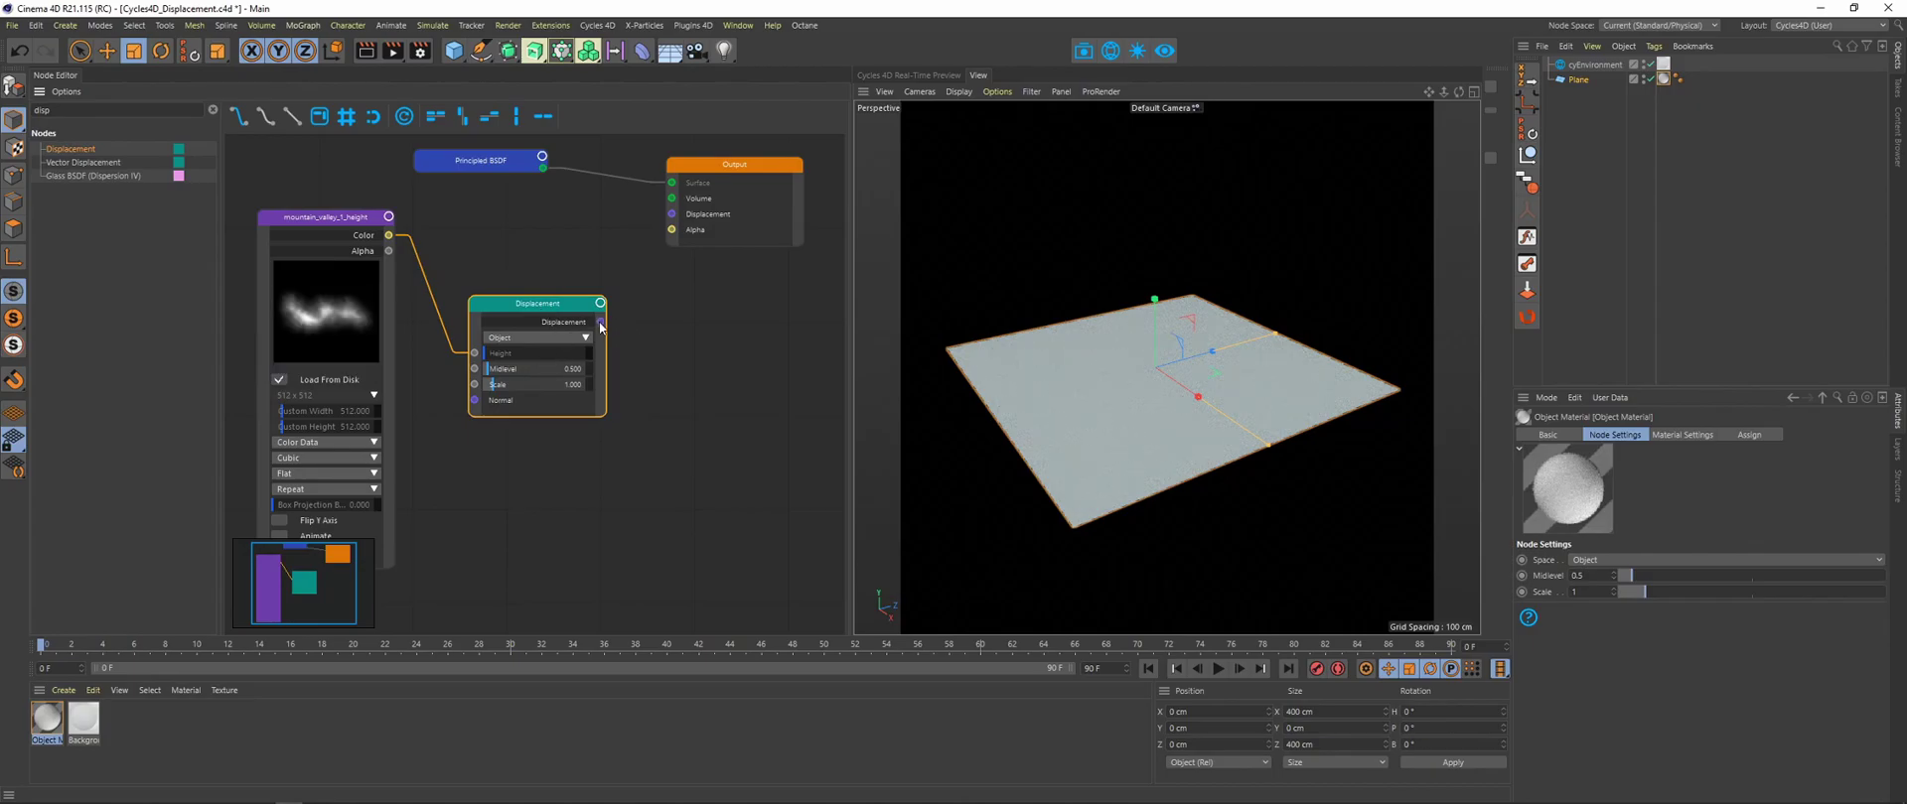
left_click_drag(602, 324, 678, 211)
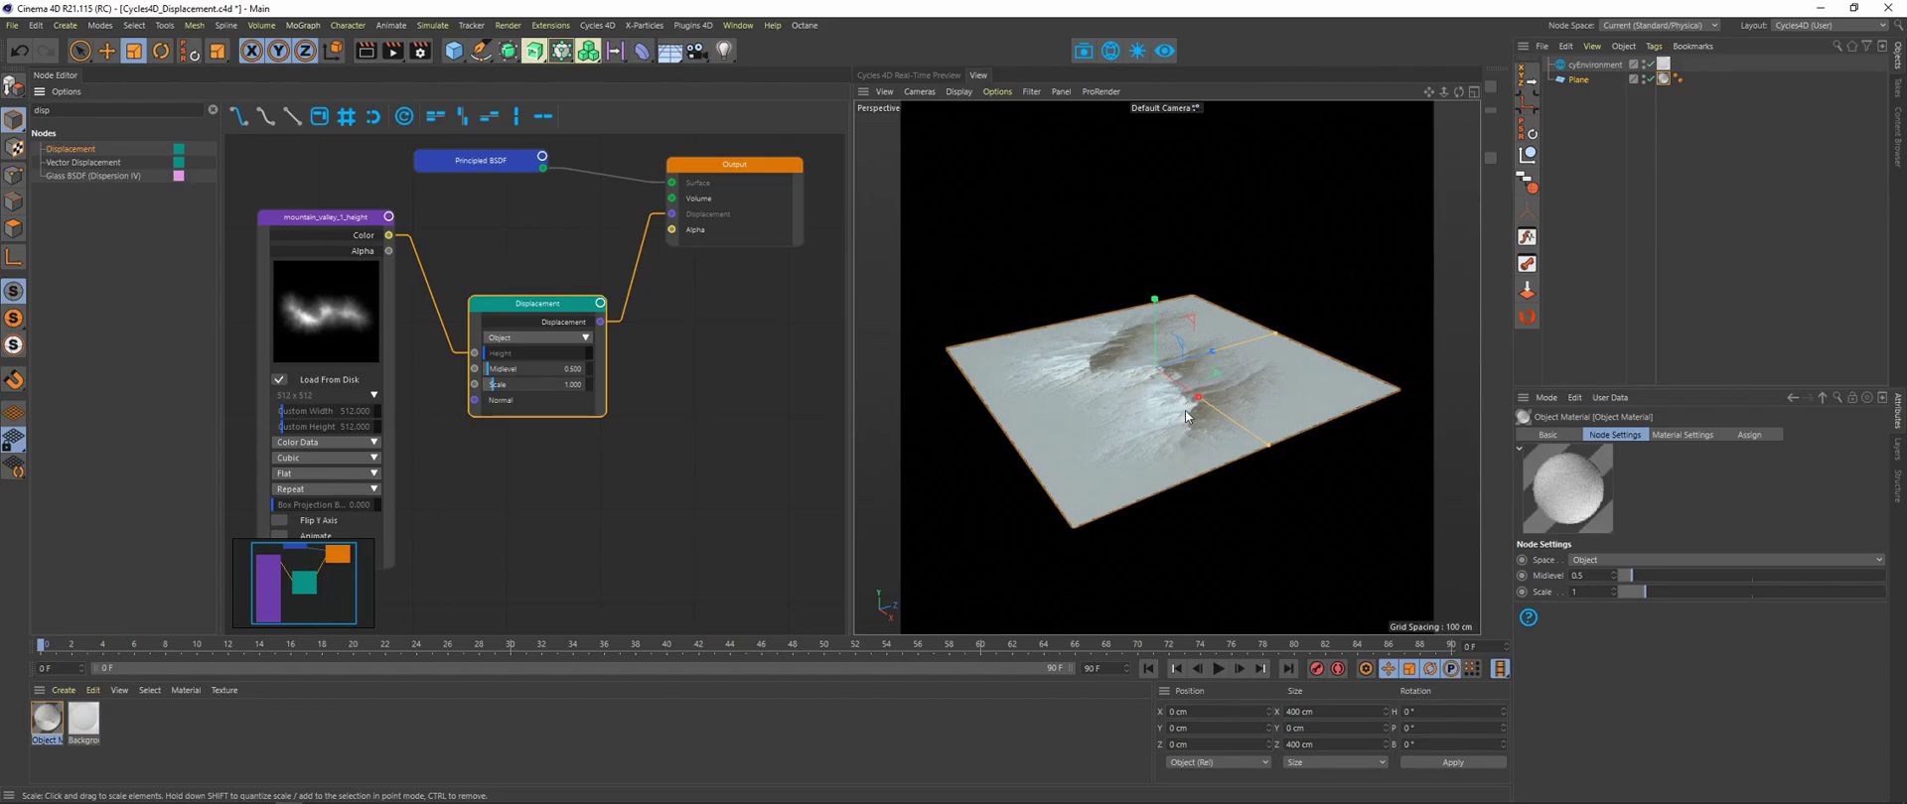
left_click_drag(1182, 410, 1166, 467, "alt")
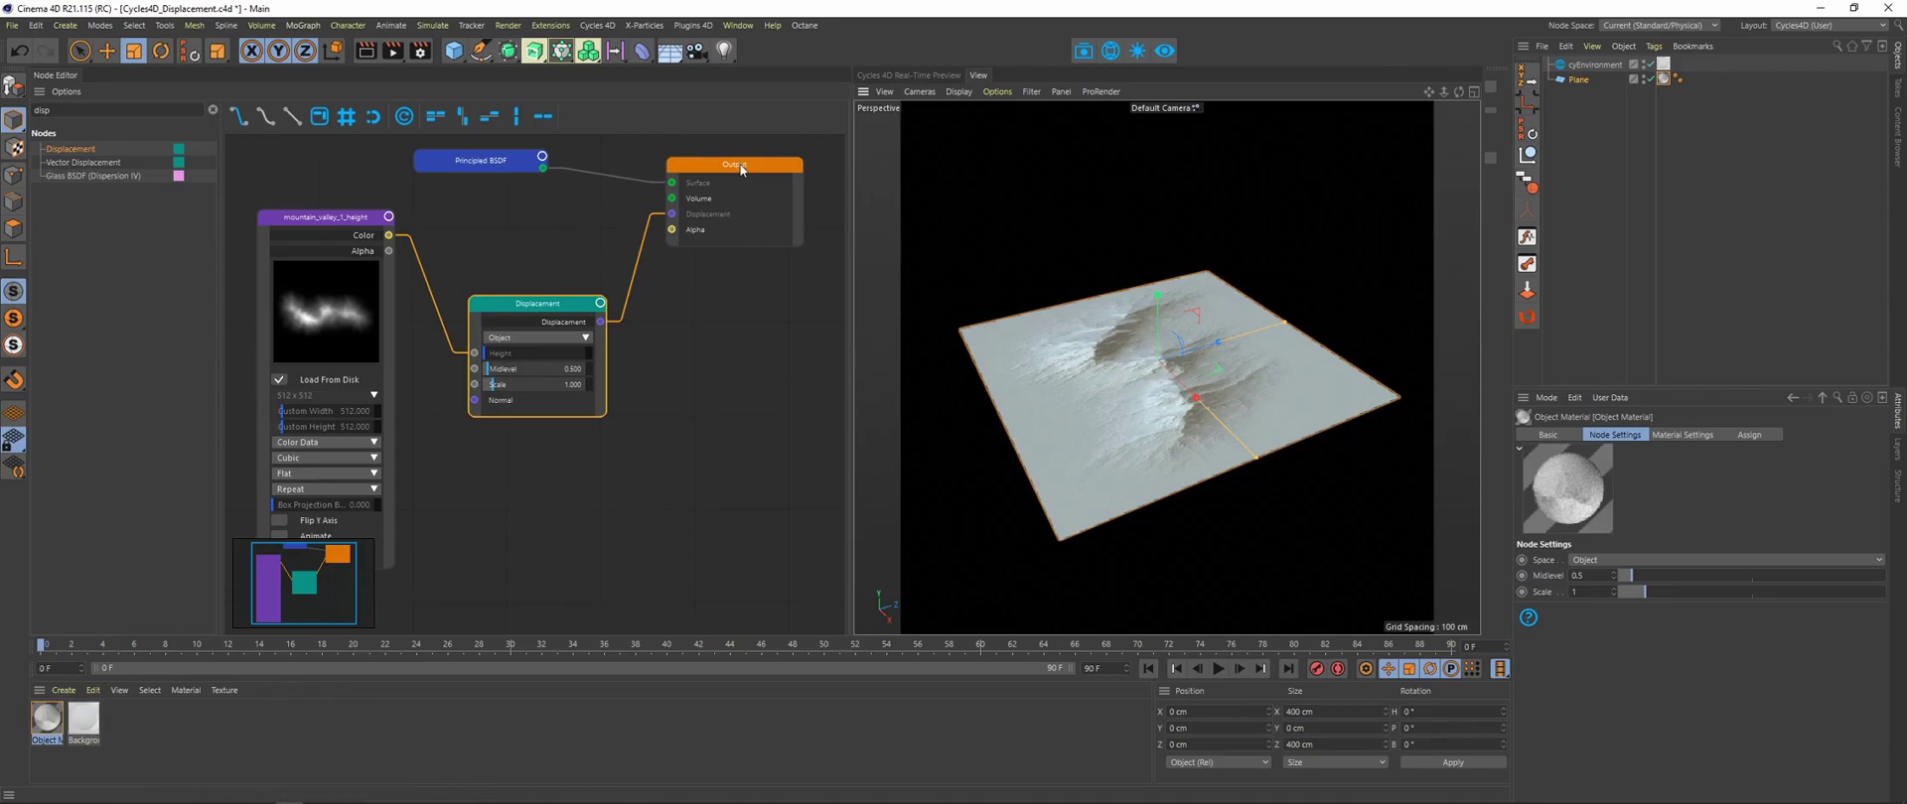
- Move the Output node beside the Displacement node and set the material's Displacement Method to True
left_click_drag(737, 164, 739, 257)
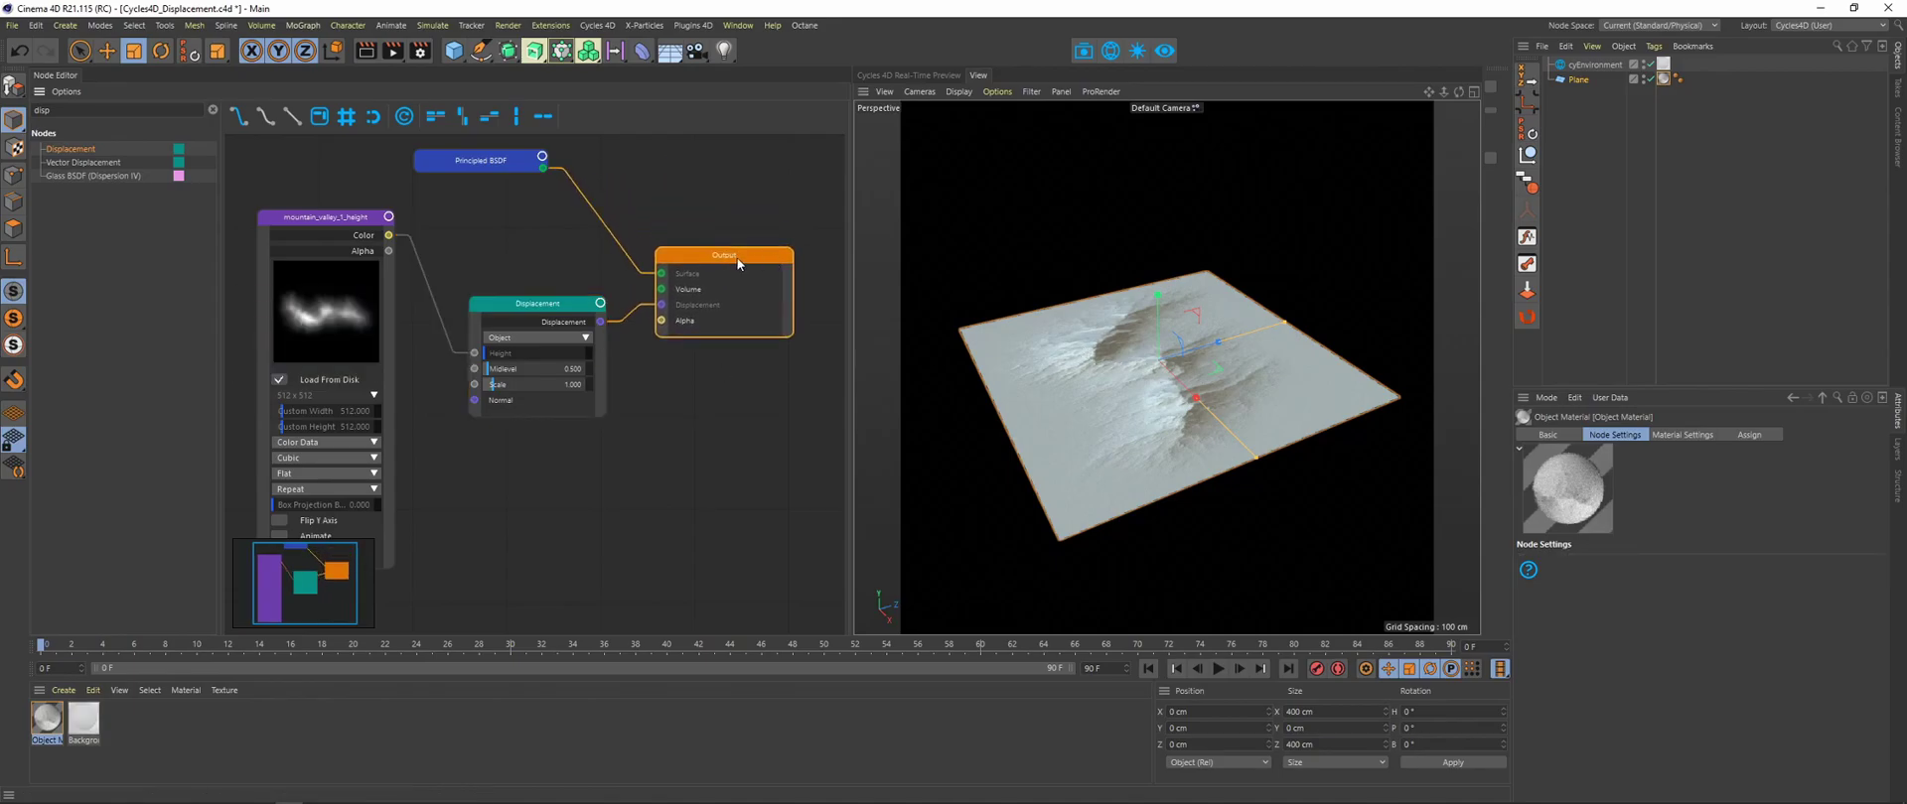
left_click(1698, 435)
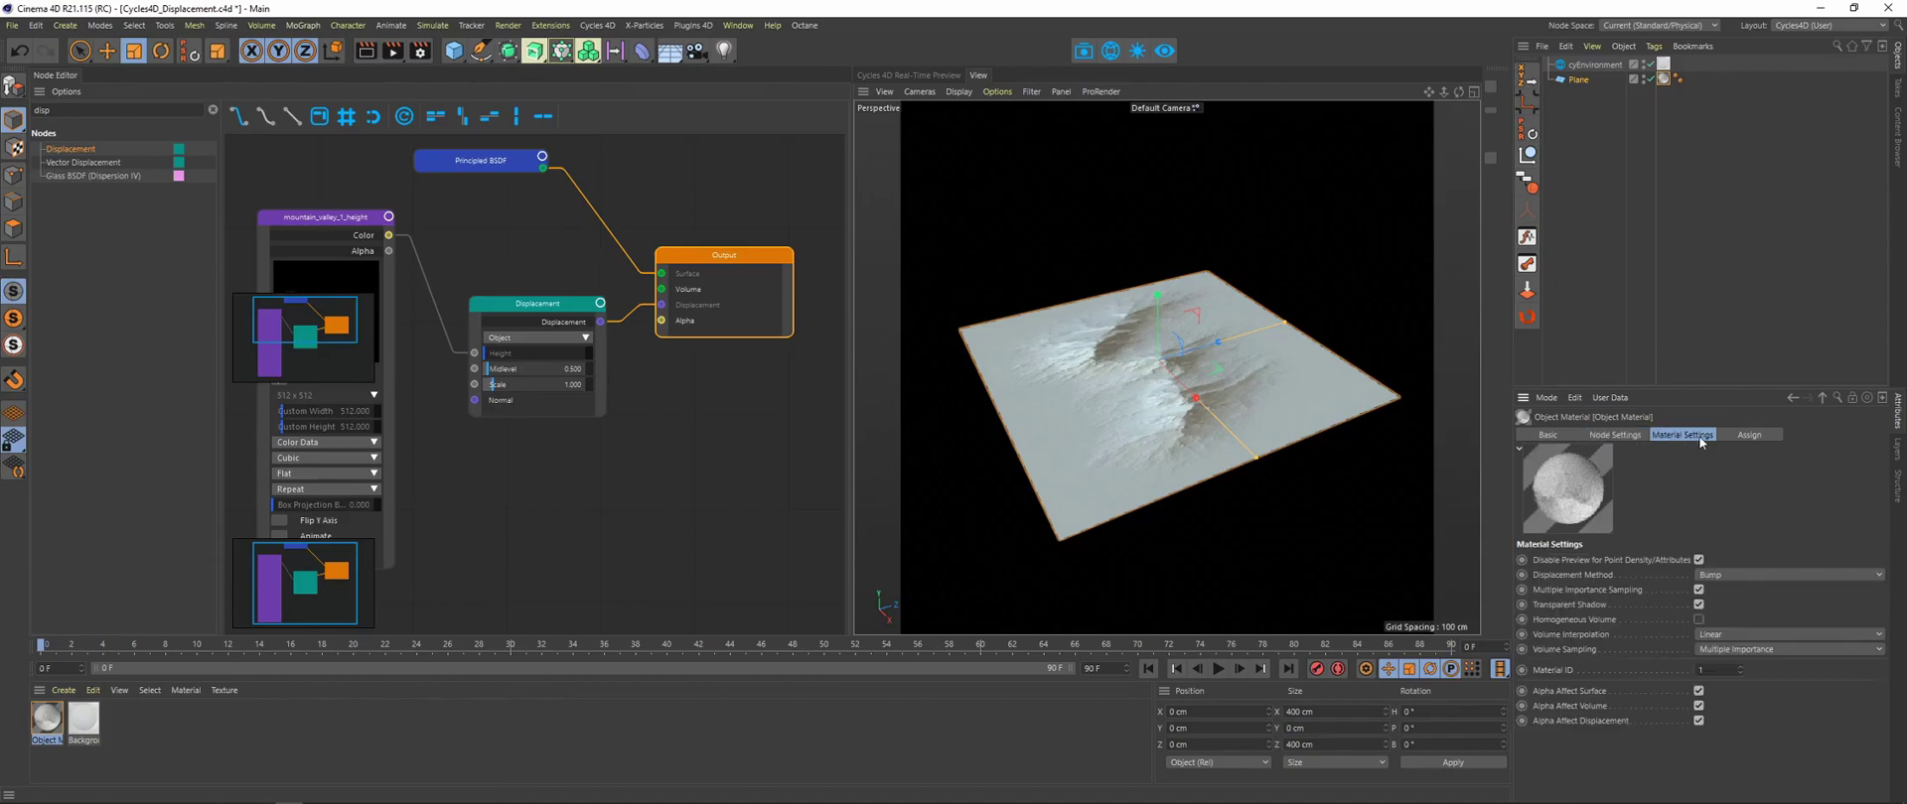
left_click(1727, 578)
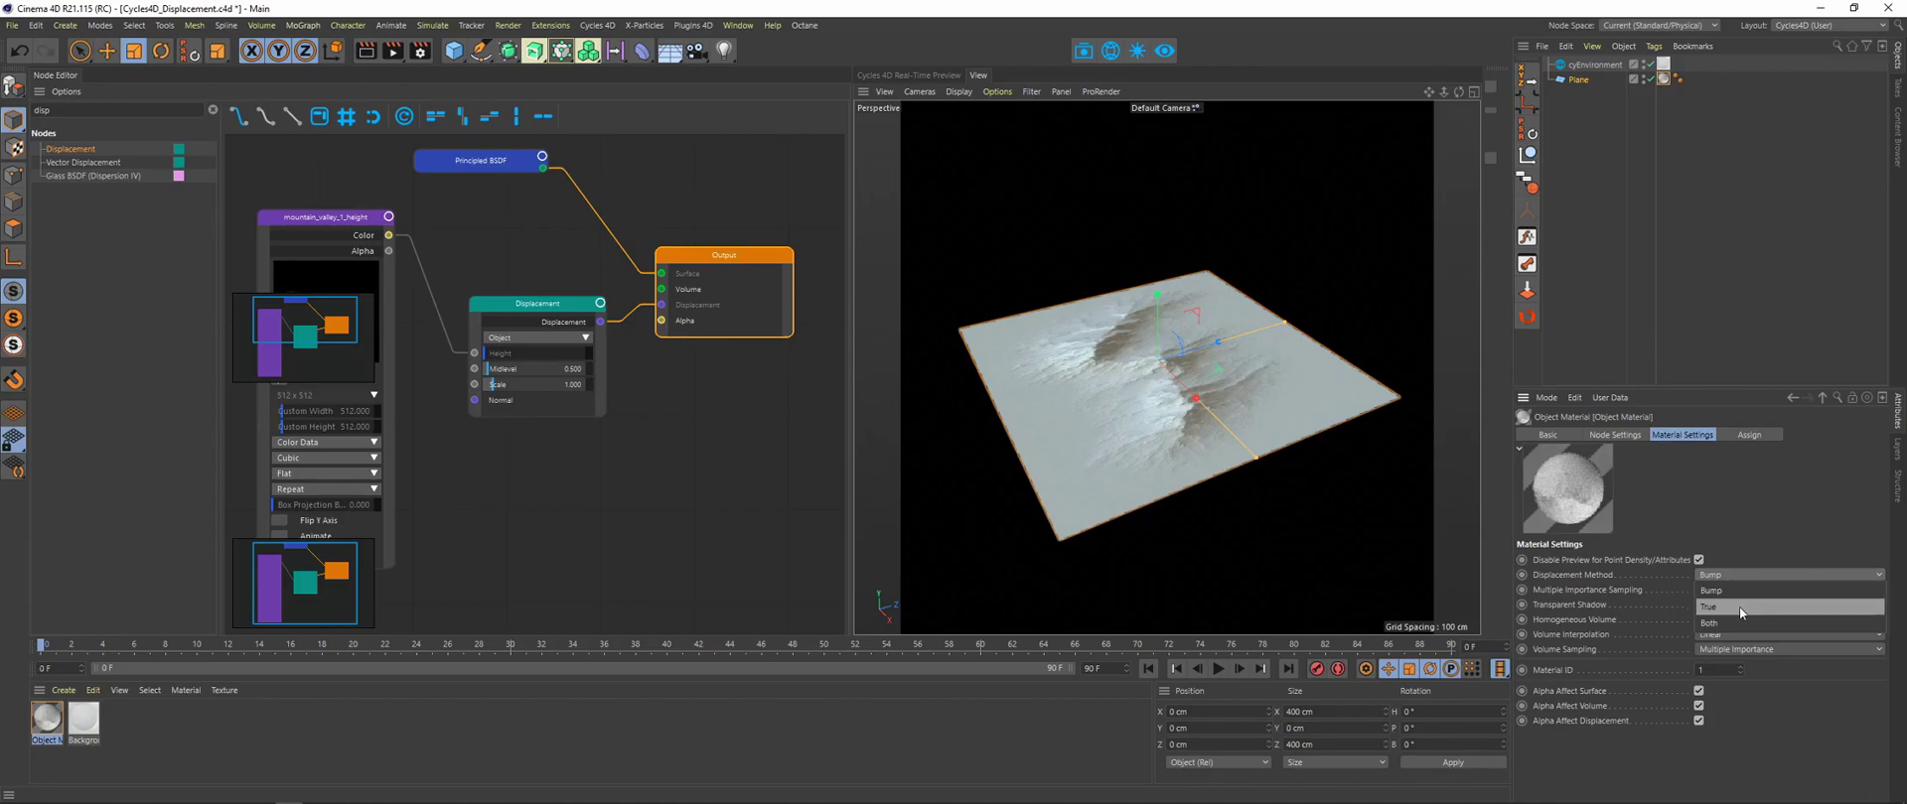
left_click(1737, 607)
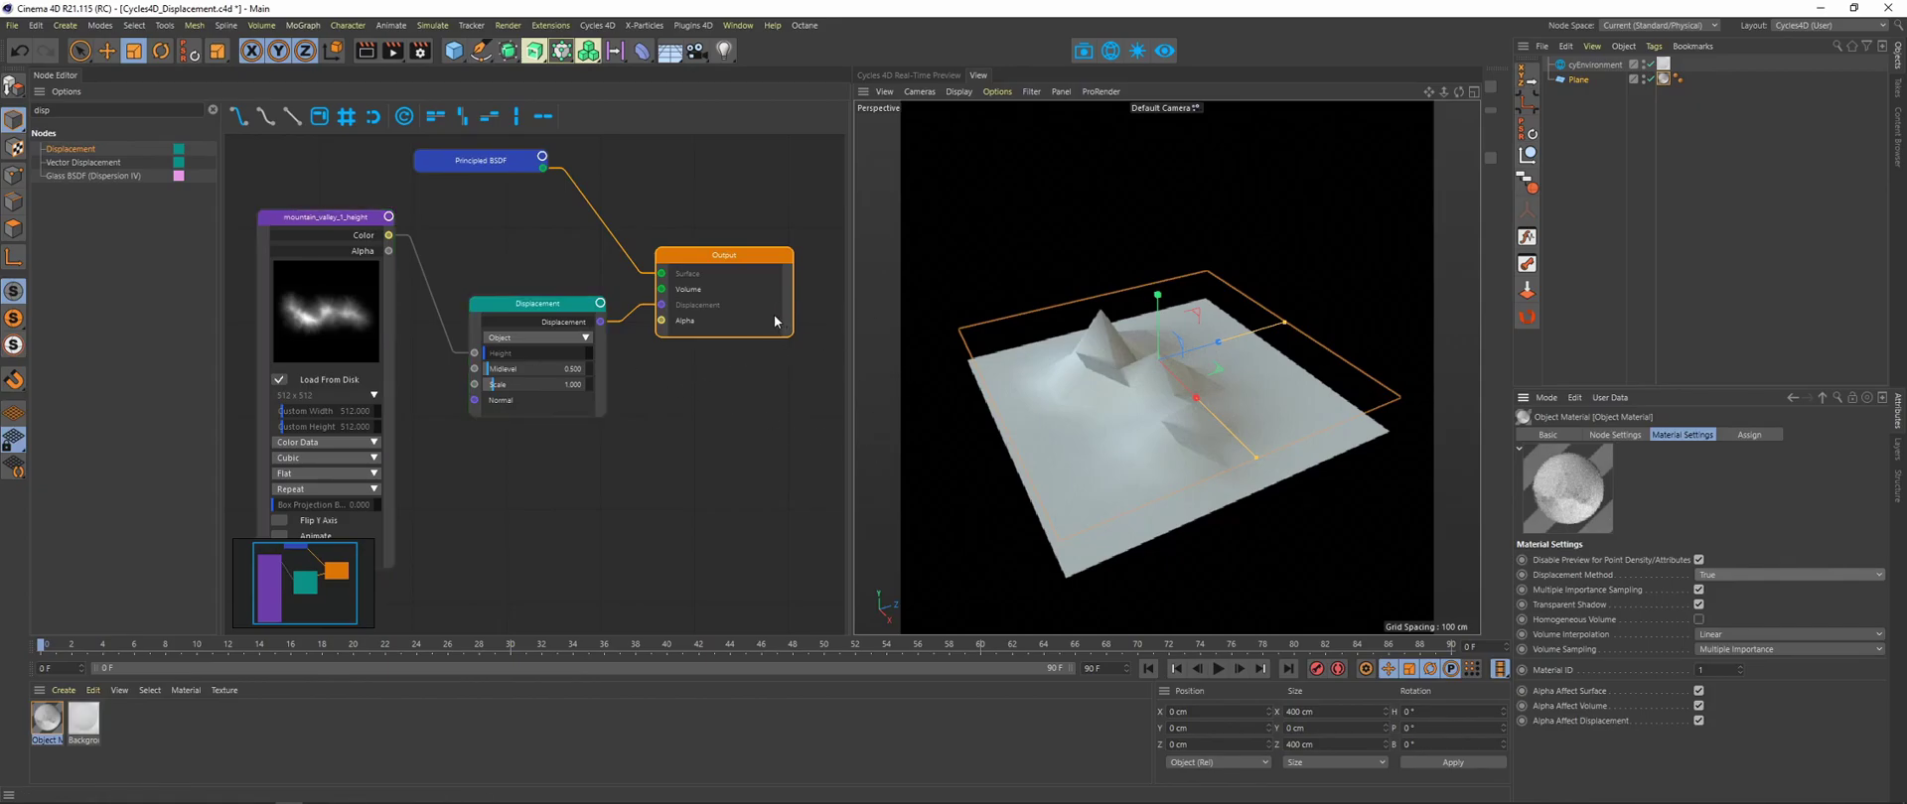
- Set the plane's width and height segments to 50
left_click(1579, 80)
left_click(1626, 503)
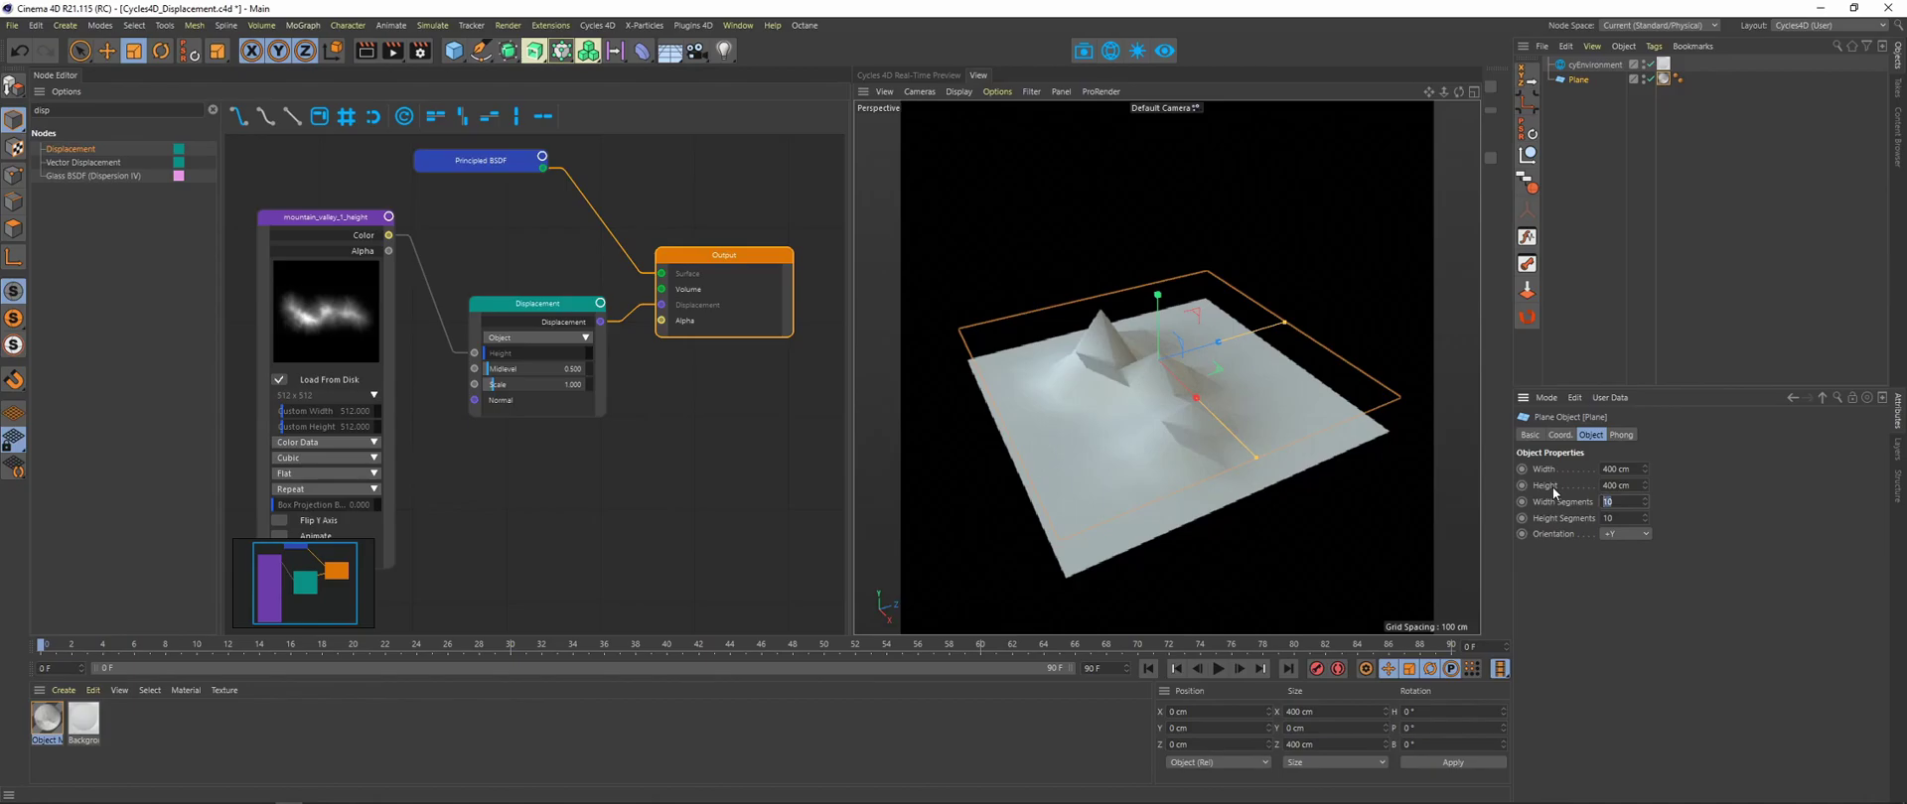
type("50")
key("Return")
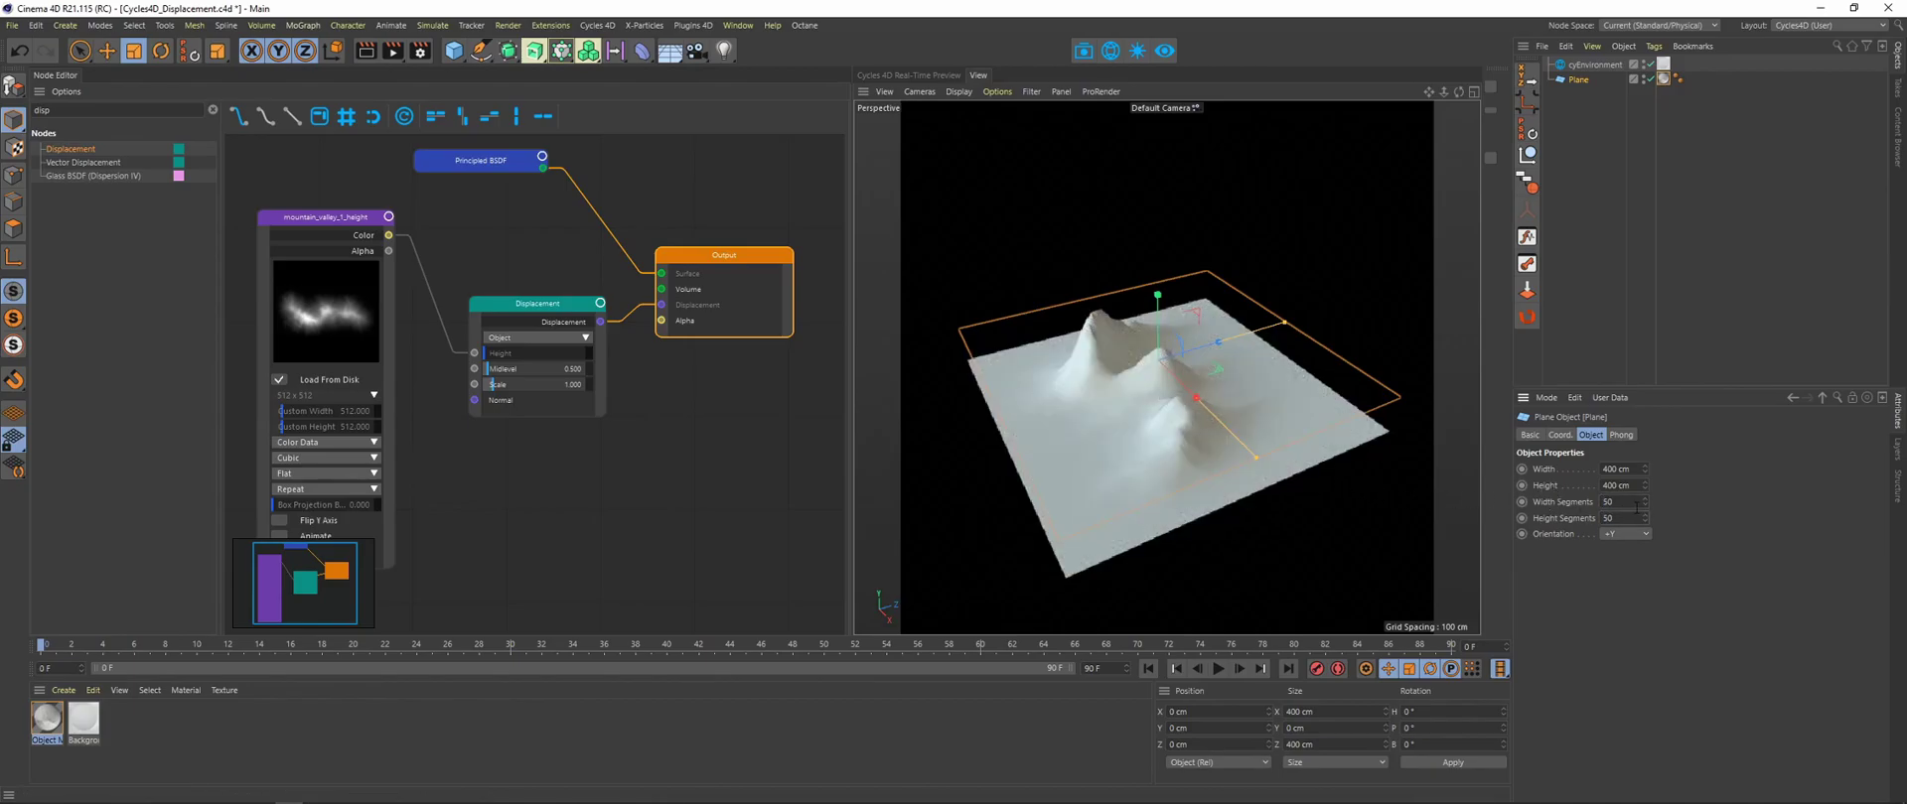
- Raise the plane's width and height segments to 500
type("500")
key("Tab")
type("0")
key("Return")
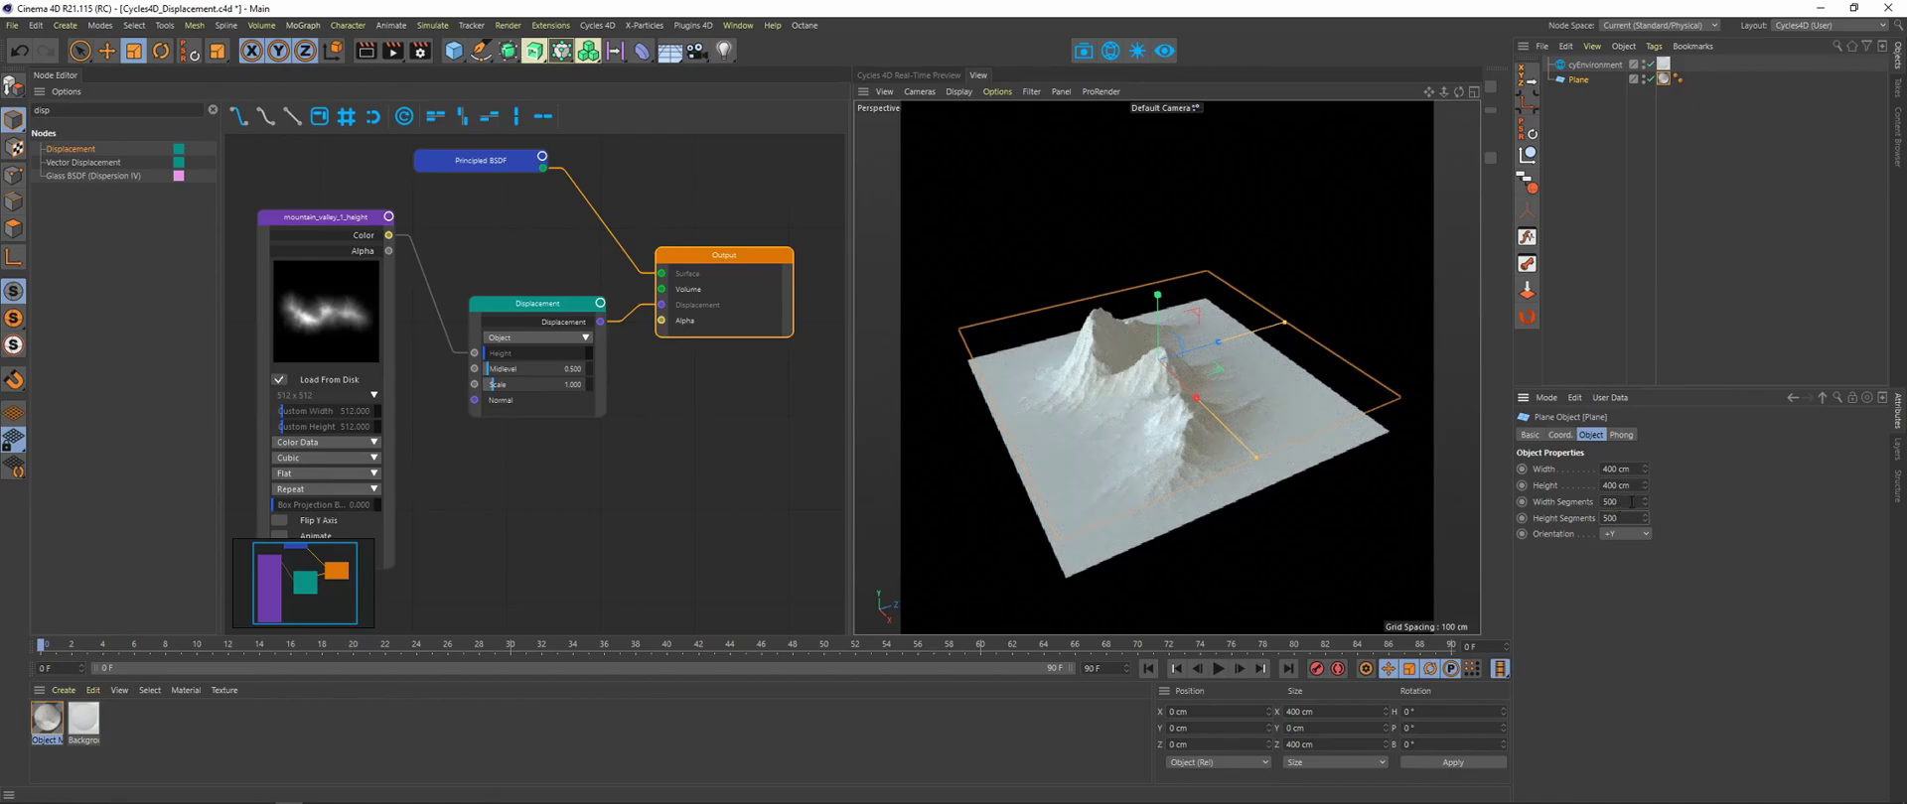
- Reduce the plane's width and height segments to 10
left_click_drag(1626, 501, 1564, 502)
type("110")
key("Tab")
type("10")
key("Return")
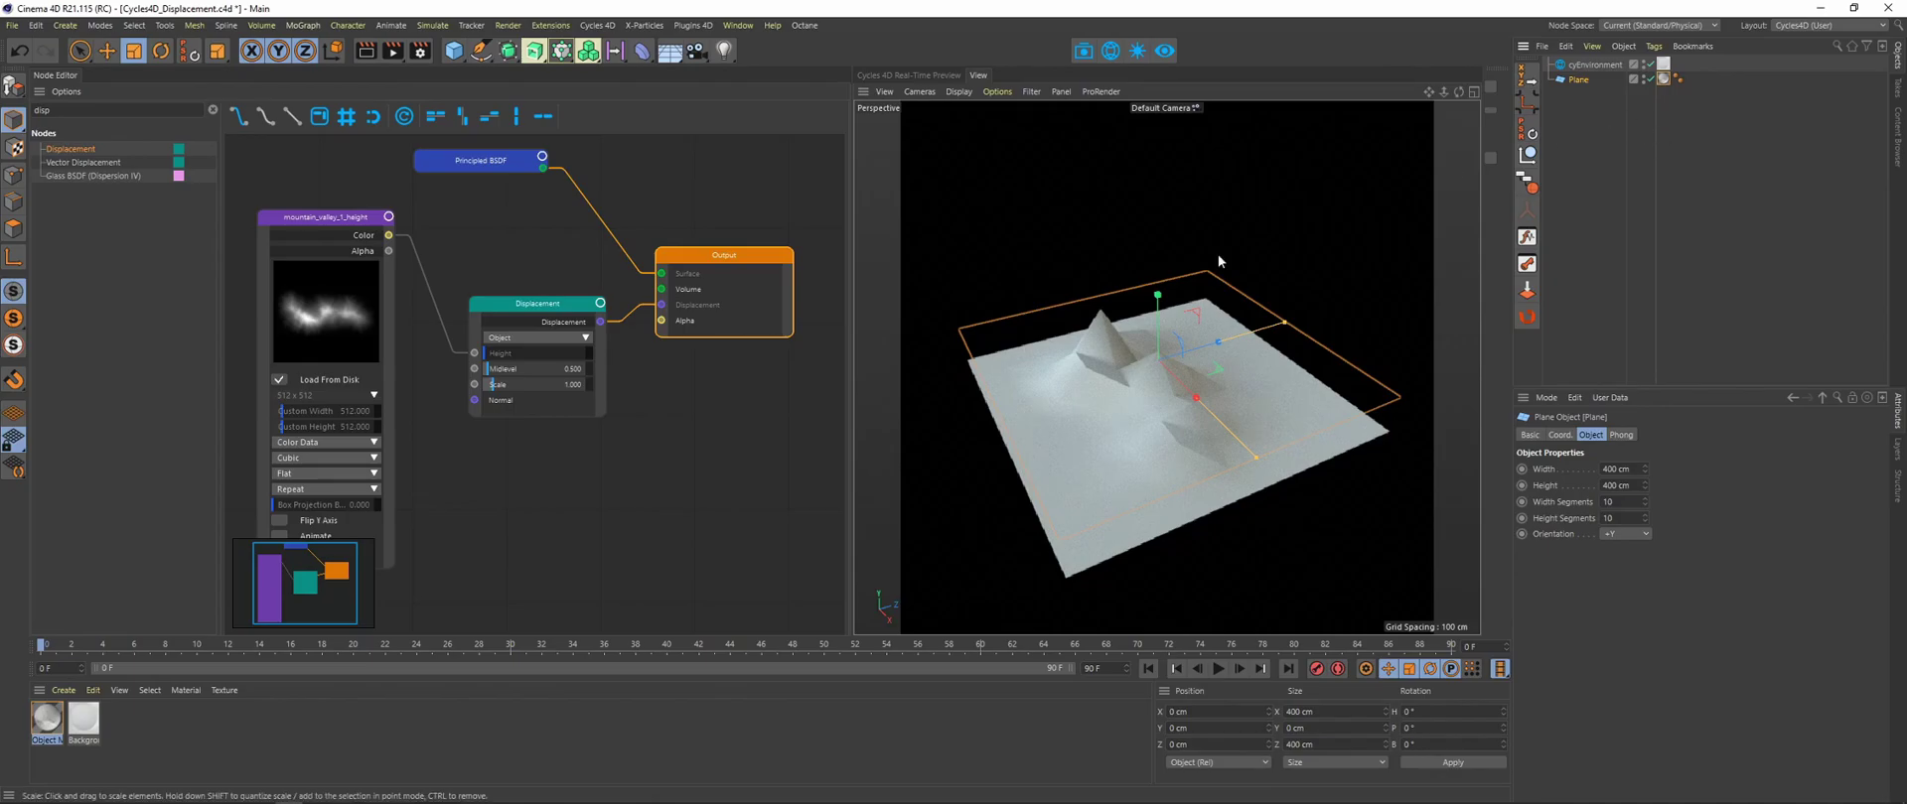
- Switch the material's Displacement Method to Both
left_click(717, 261)
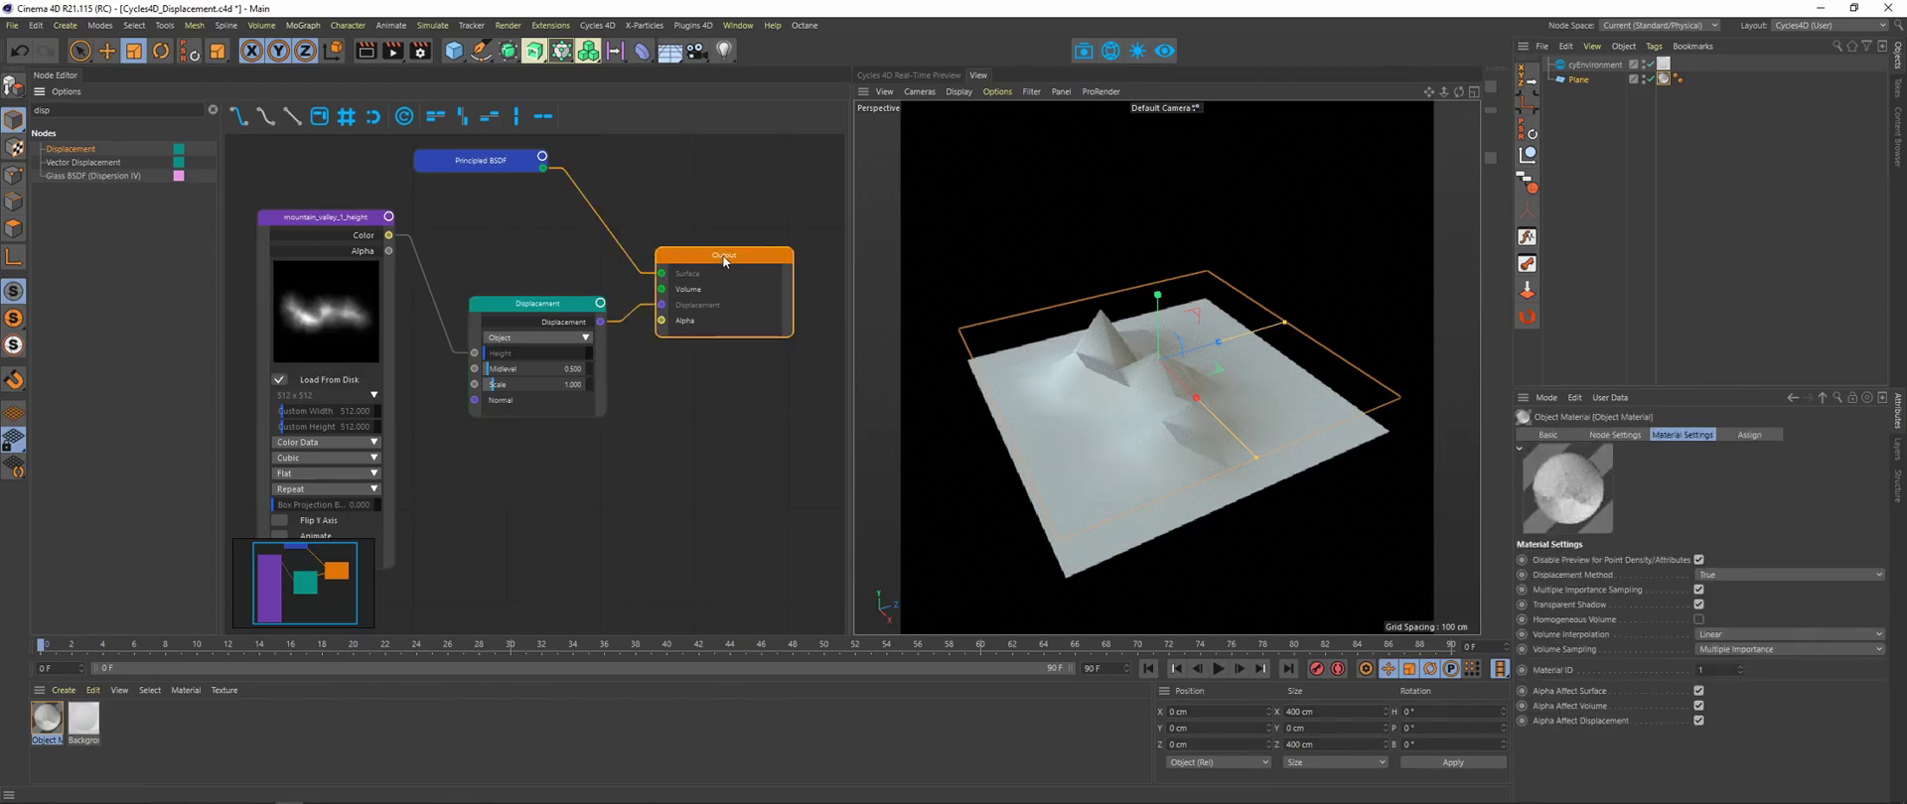
left_click(1719, 575)
left_click(1736, 625)
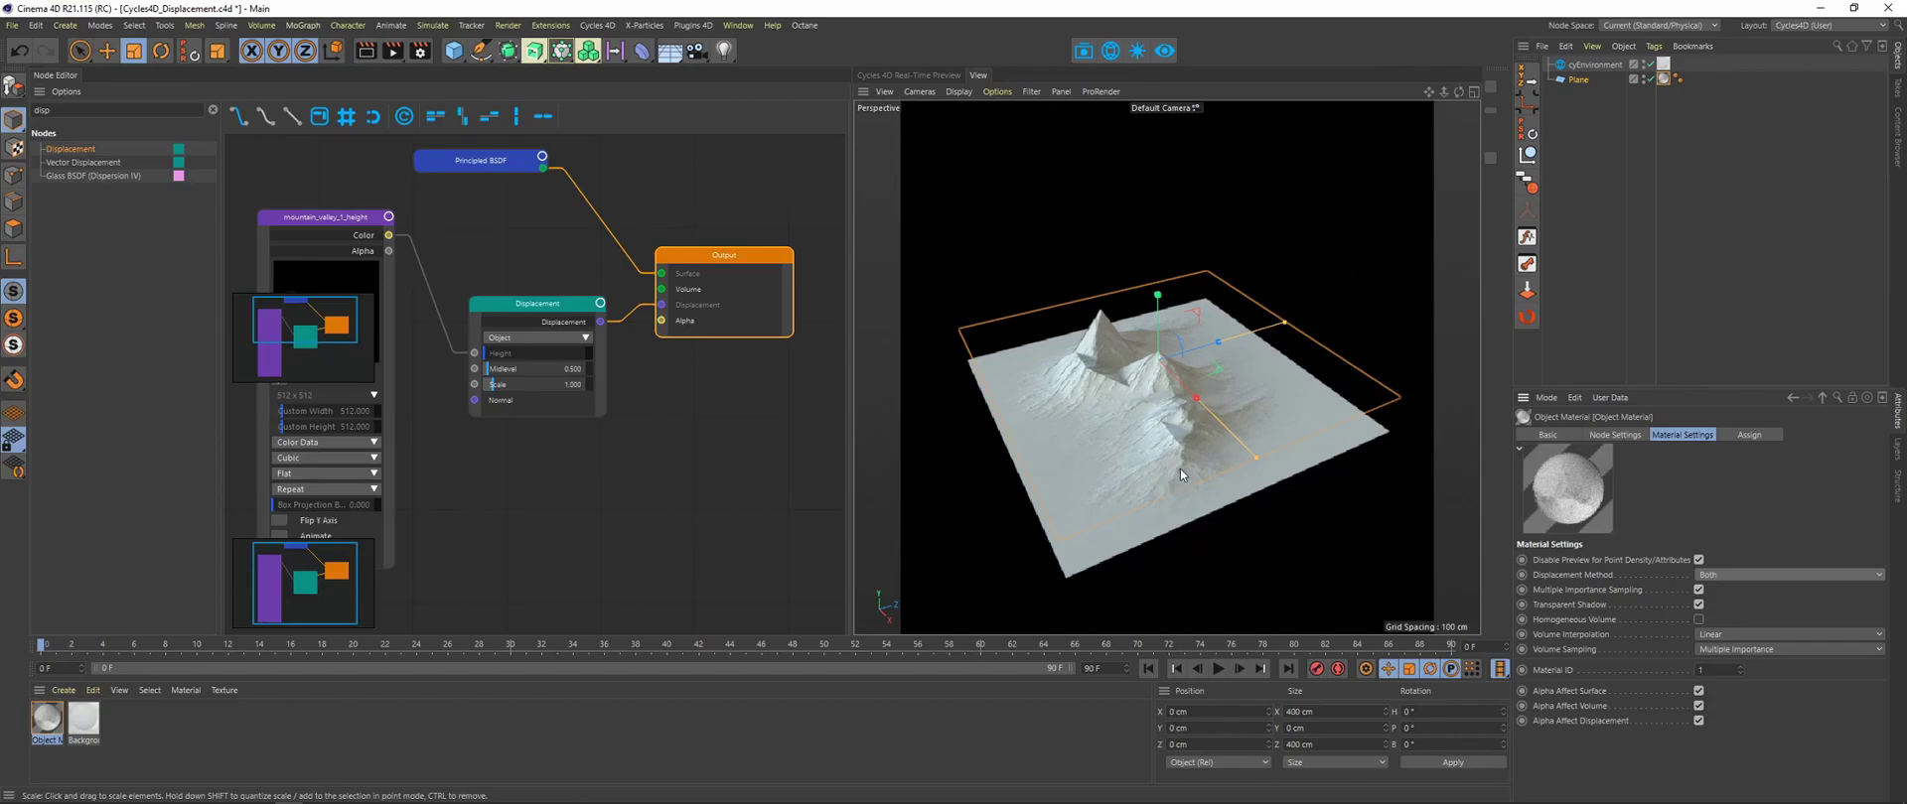
- Set the plane's width and height segments to 20
left_click(1578, 79)
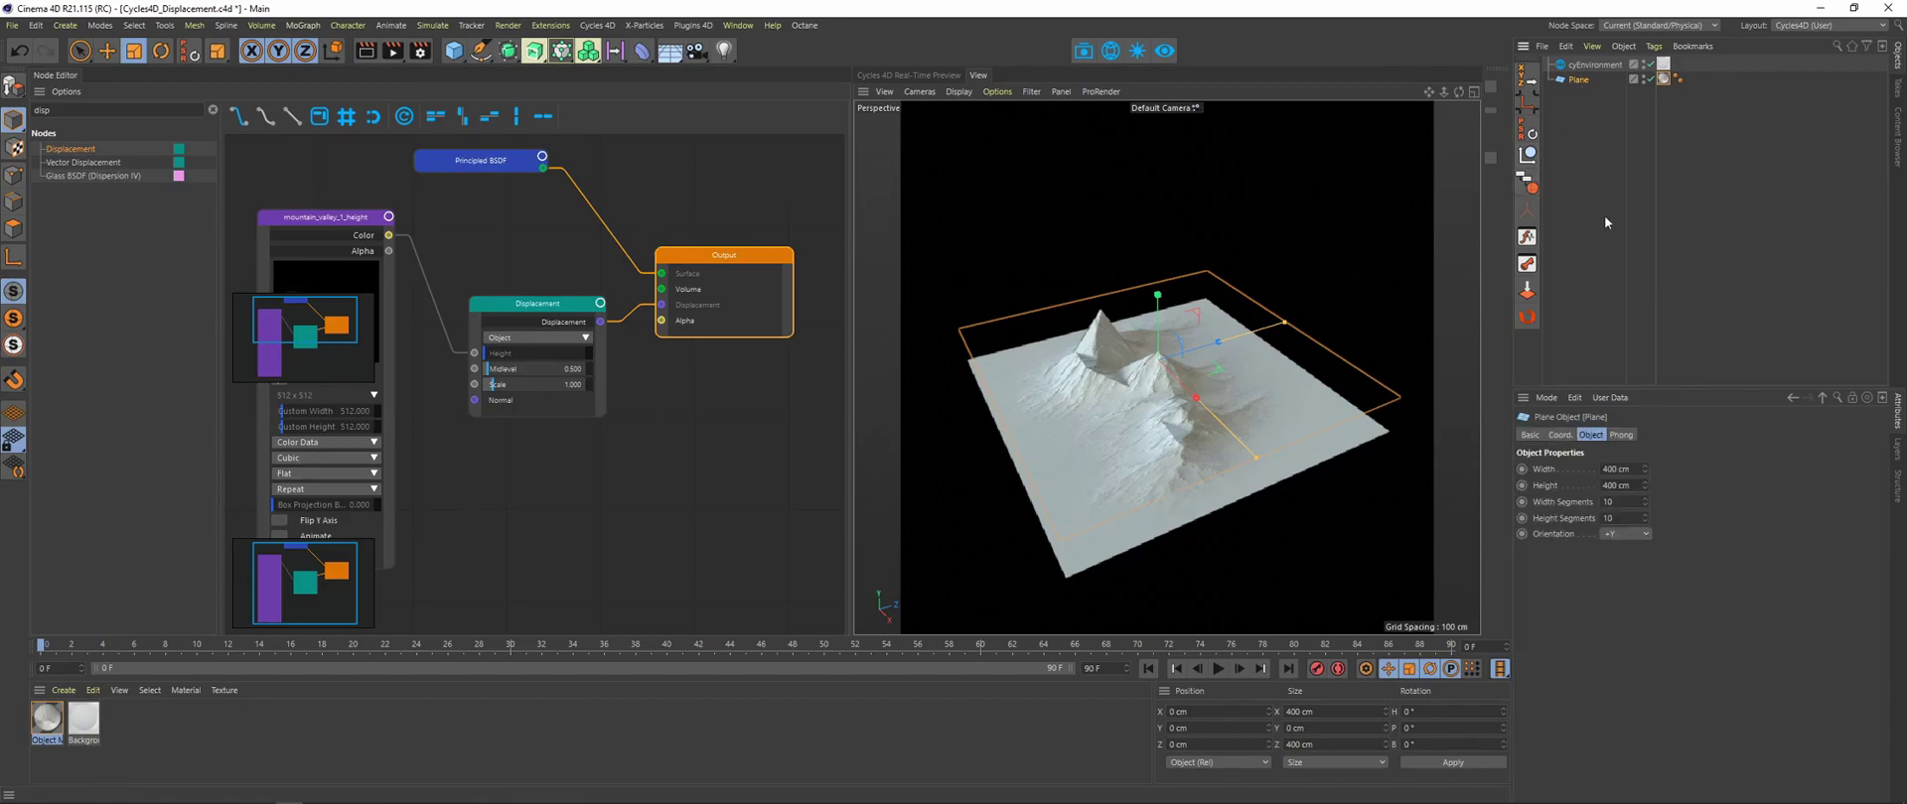
double_click(1618, 503)
type("200")
key("Return")
key("BackSpace")
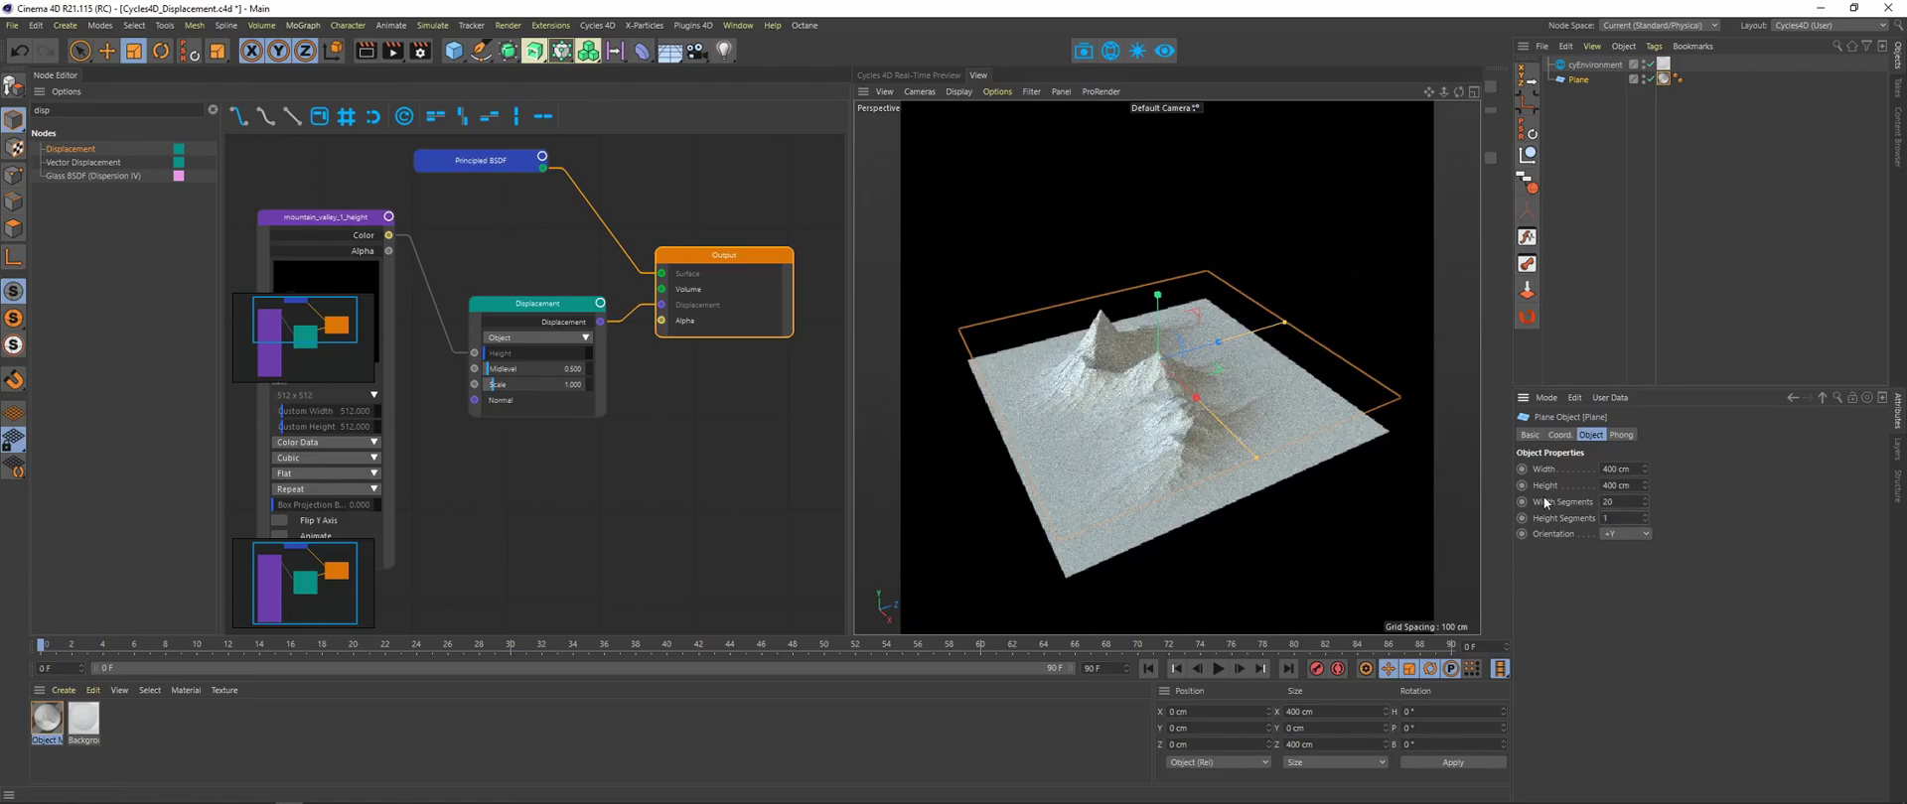
key("BackSpace")
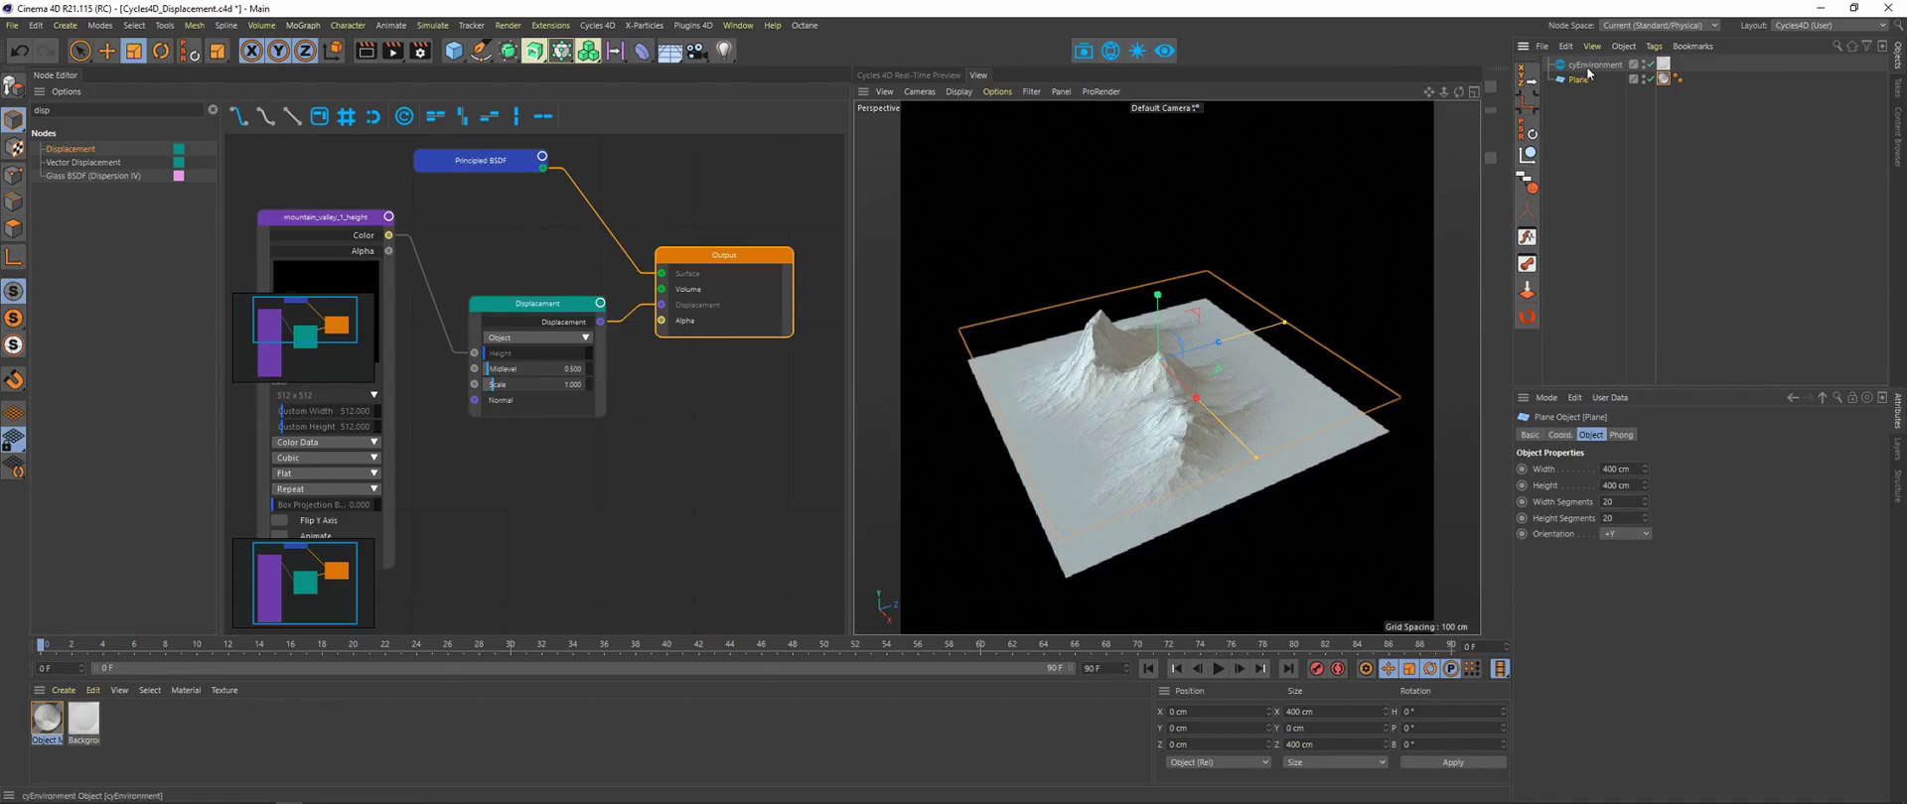
- Switch the material's Displacement Method back to True and move the Output node lower in the graph
left_click(717, 259)
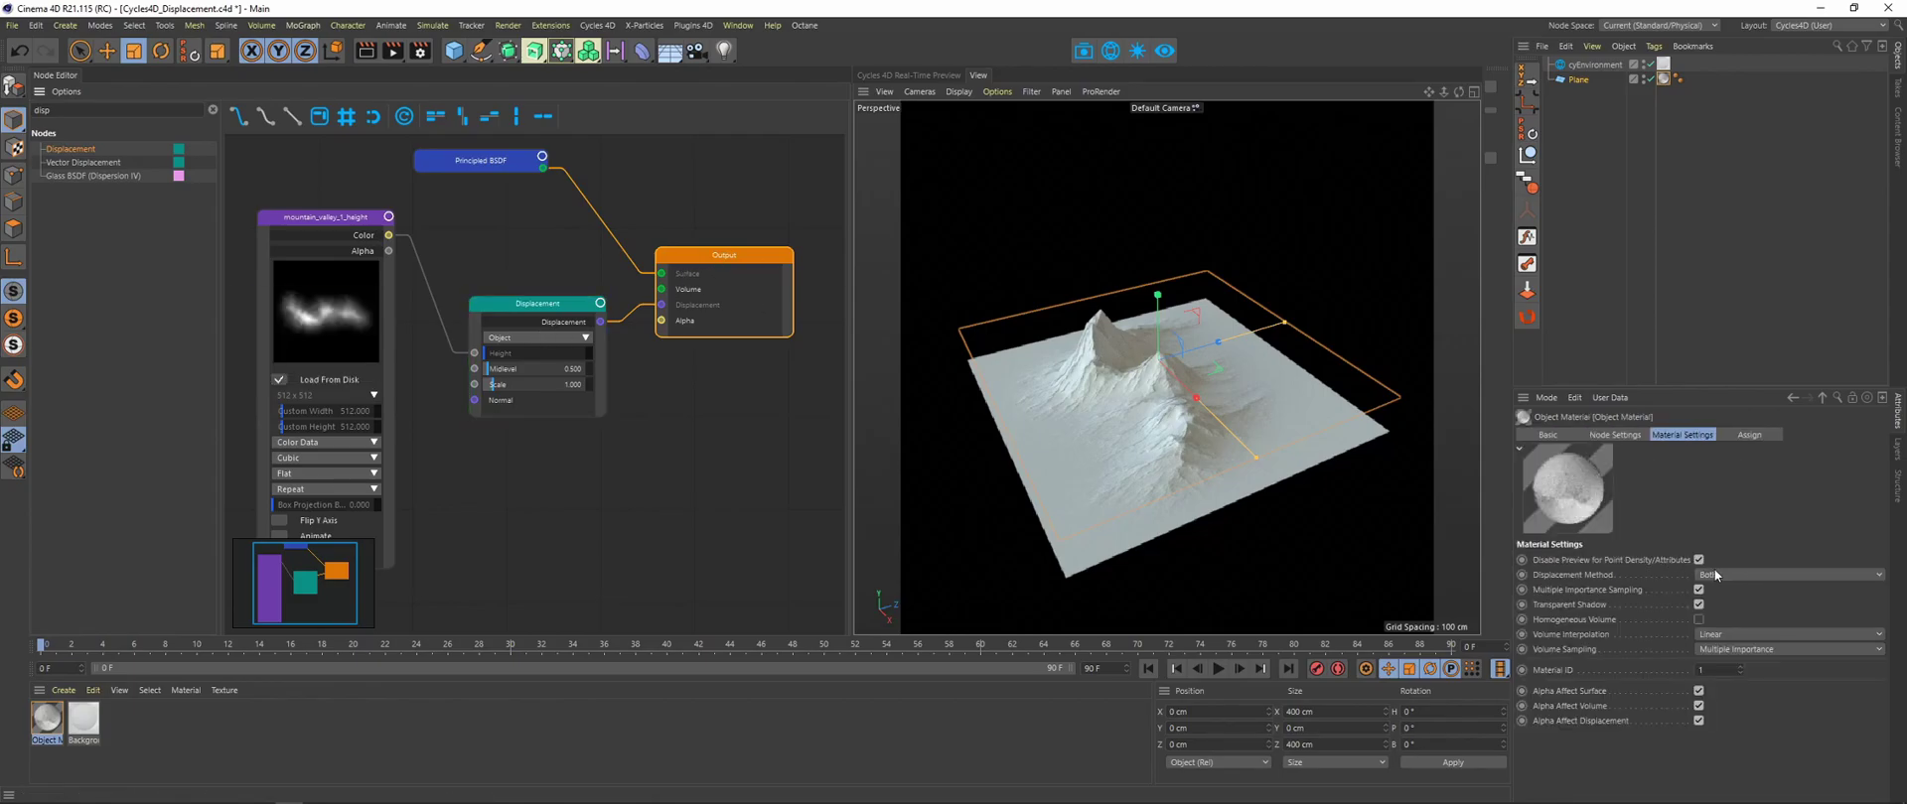
left_click(1714, 573)
left_click(1739, 605)
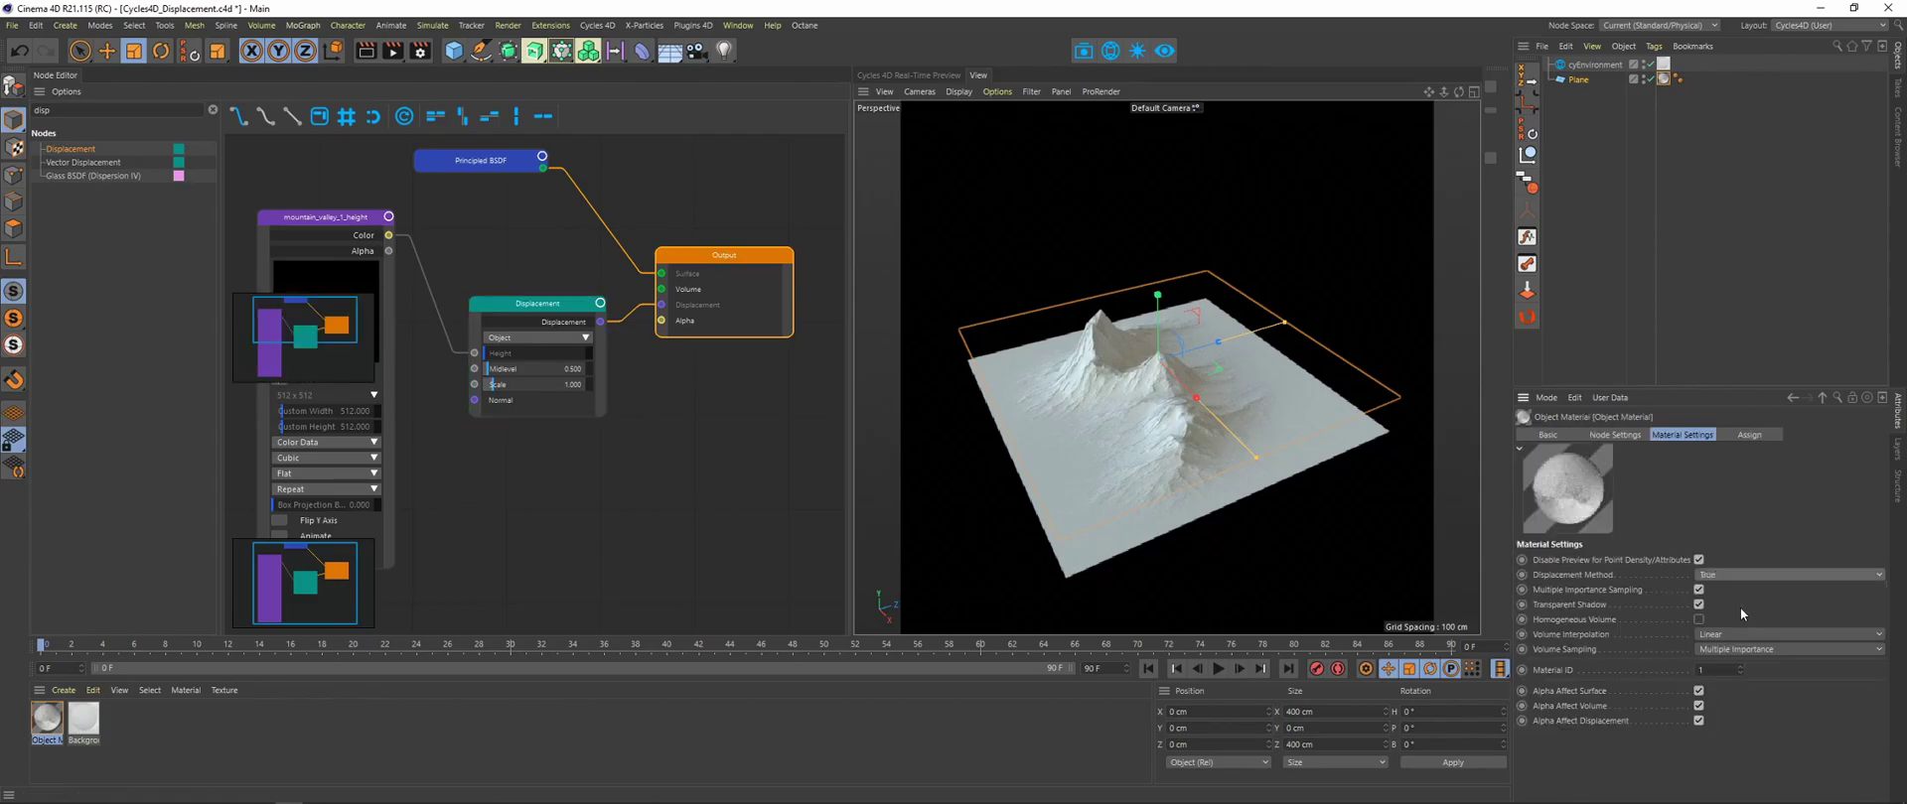
left_click_drag(692, 264, 732, 341)
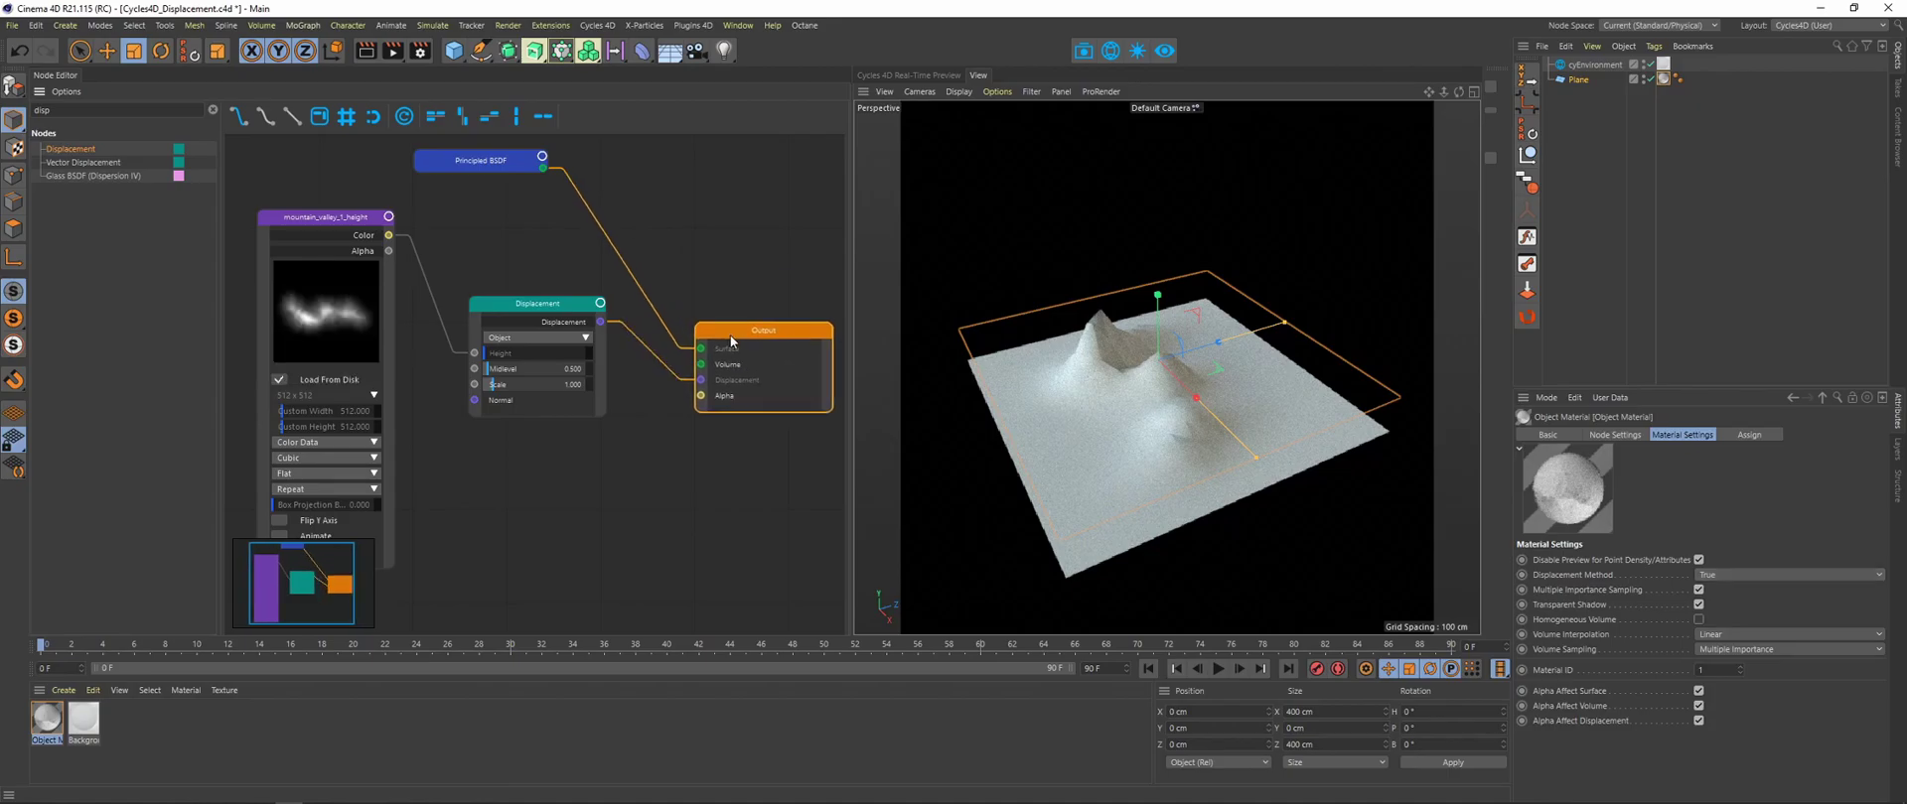
- Spread the nodes apart, add a Bump node above the Displacement node, and connect the height map's Color output to its Height input
scroll(665, 305, "down", 4)
middle_click_drag(649, 314, 567, 383)
left_click_drag(486, 292, 647, 227)
left_click_drag(392, 320, 341, 311)
scroll(348, 314, "up", 2)
double_click(99, 114)
type("bump")
left_click_drag(59, 149, 533, 256)
left_click_drag(387, 325, 537, 312)
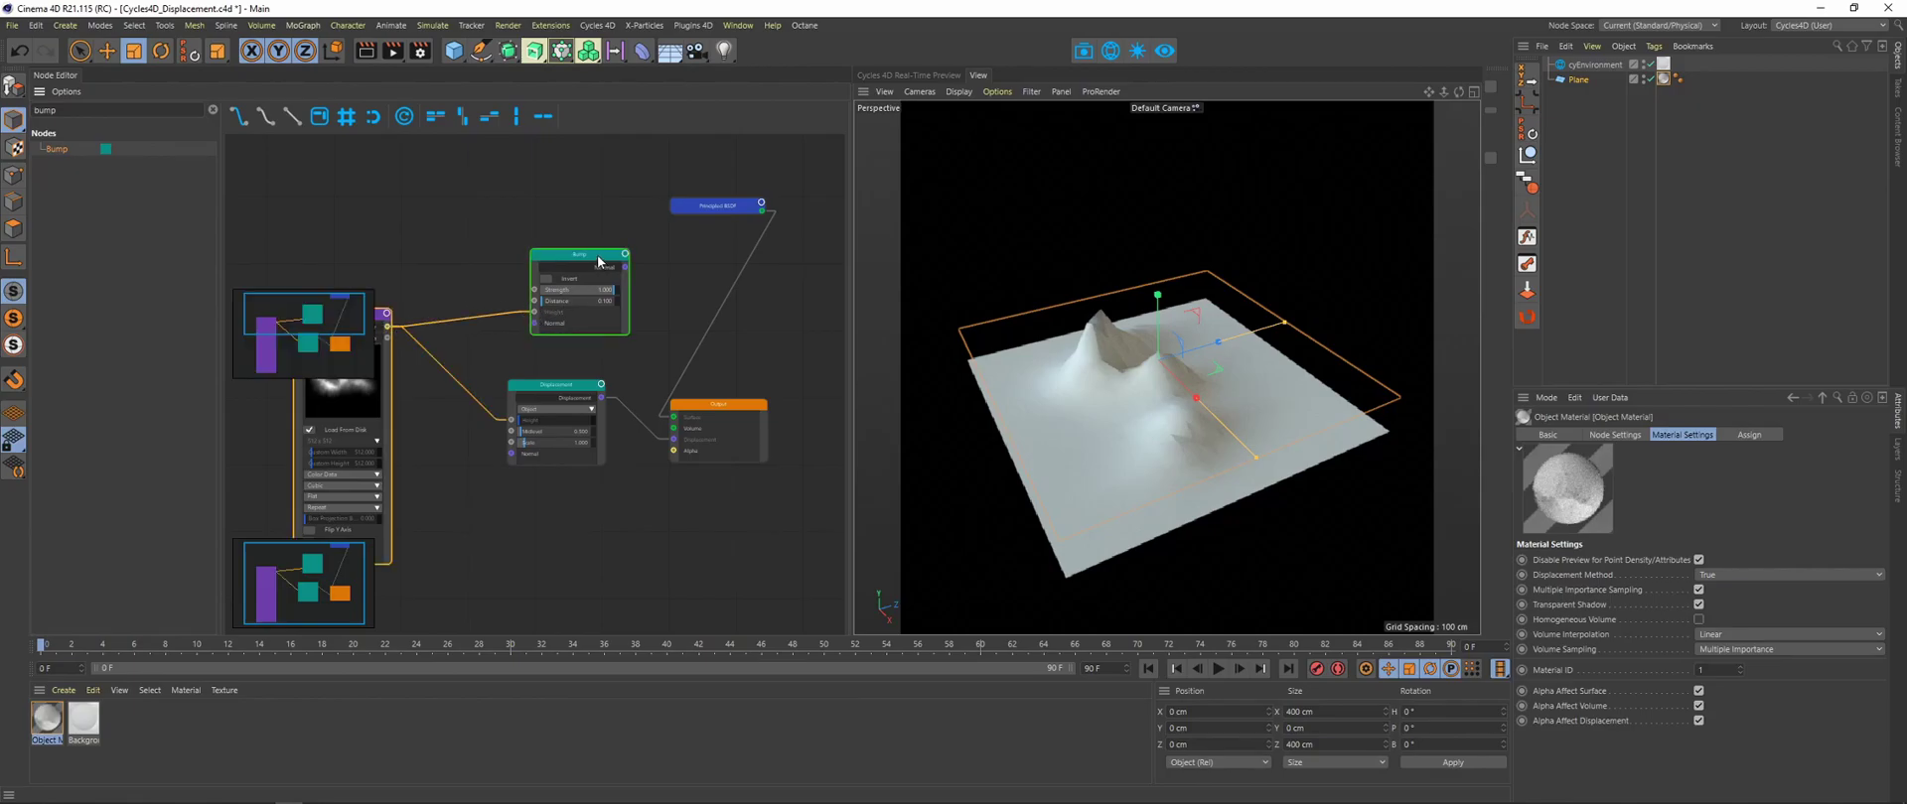
left_click_drag(597, 254, 576, 271)
- Expand the Principled BSDF node and connect the Bump node's Normal output to its Normal input
double_click(738, 205)
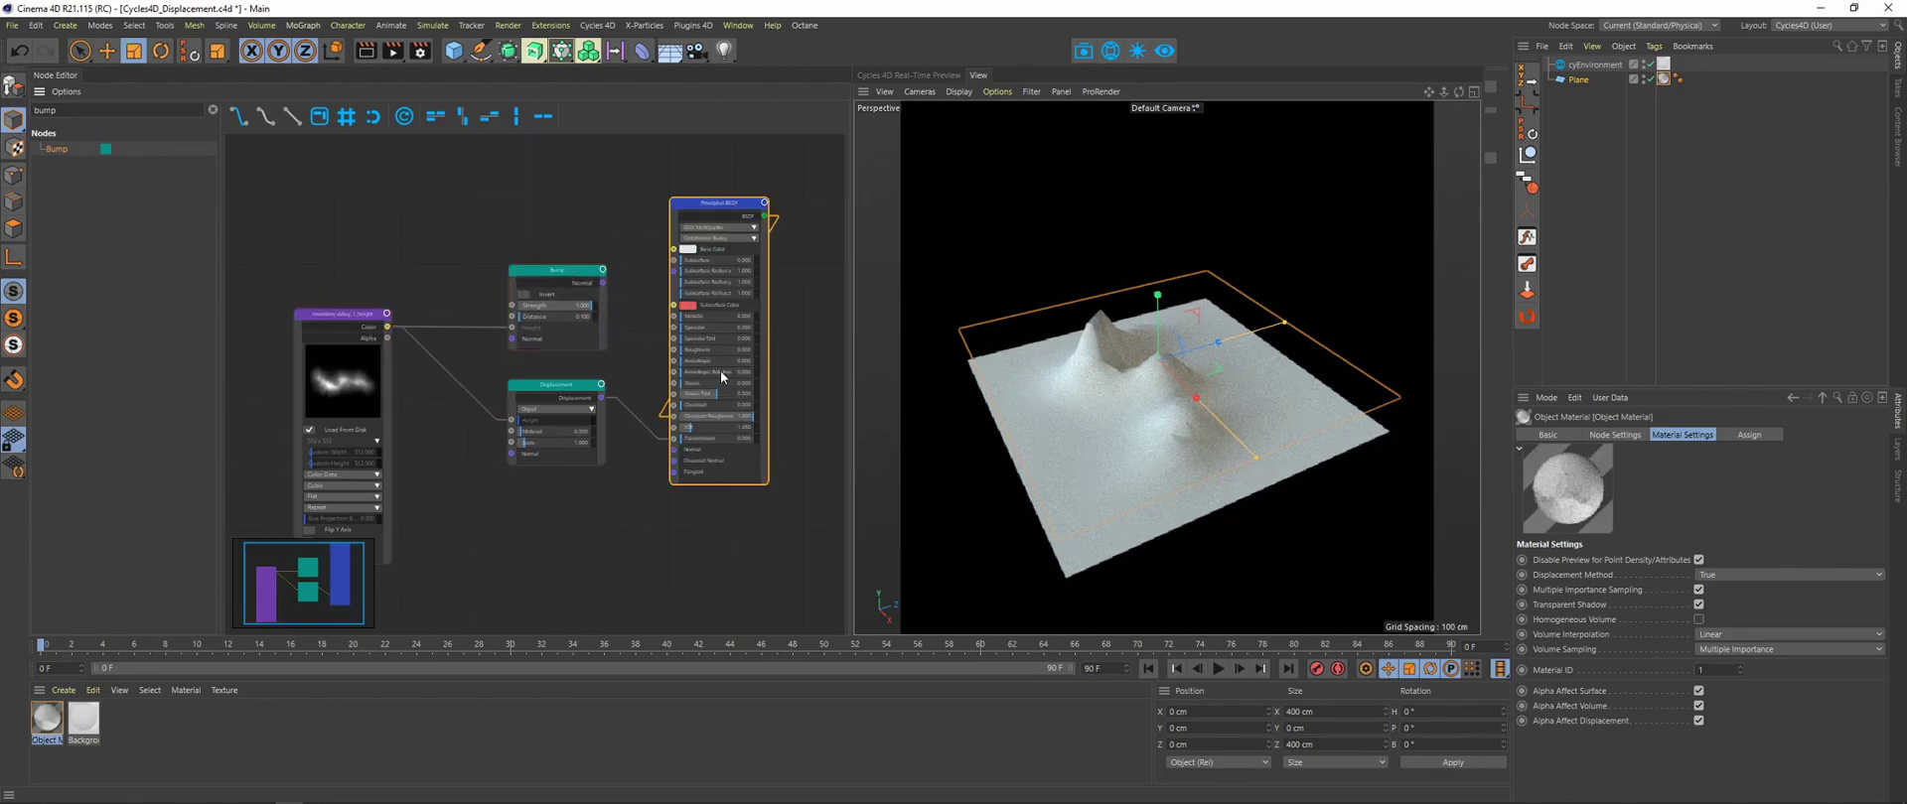
left_click_drag(720, 208, 622, 135)
left_click_drag(729, 407, 846, 434)
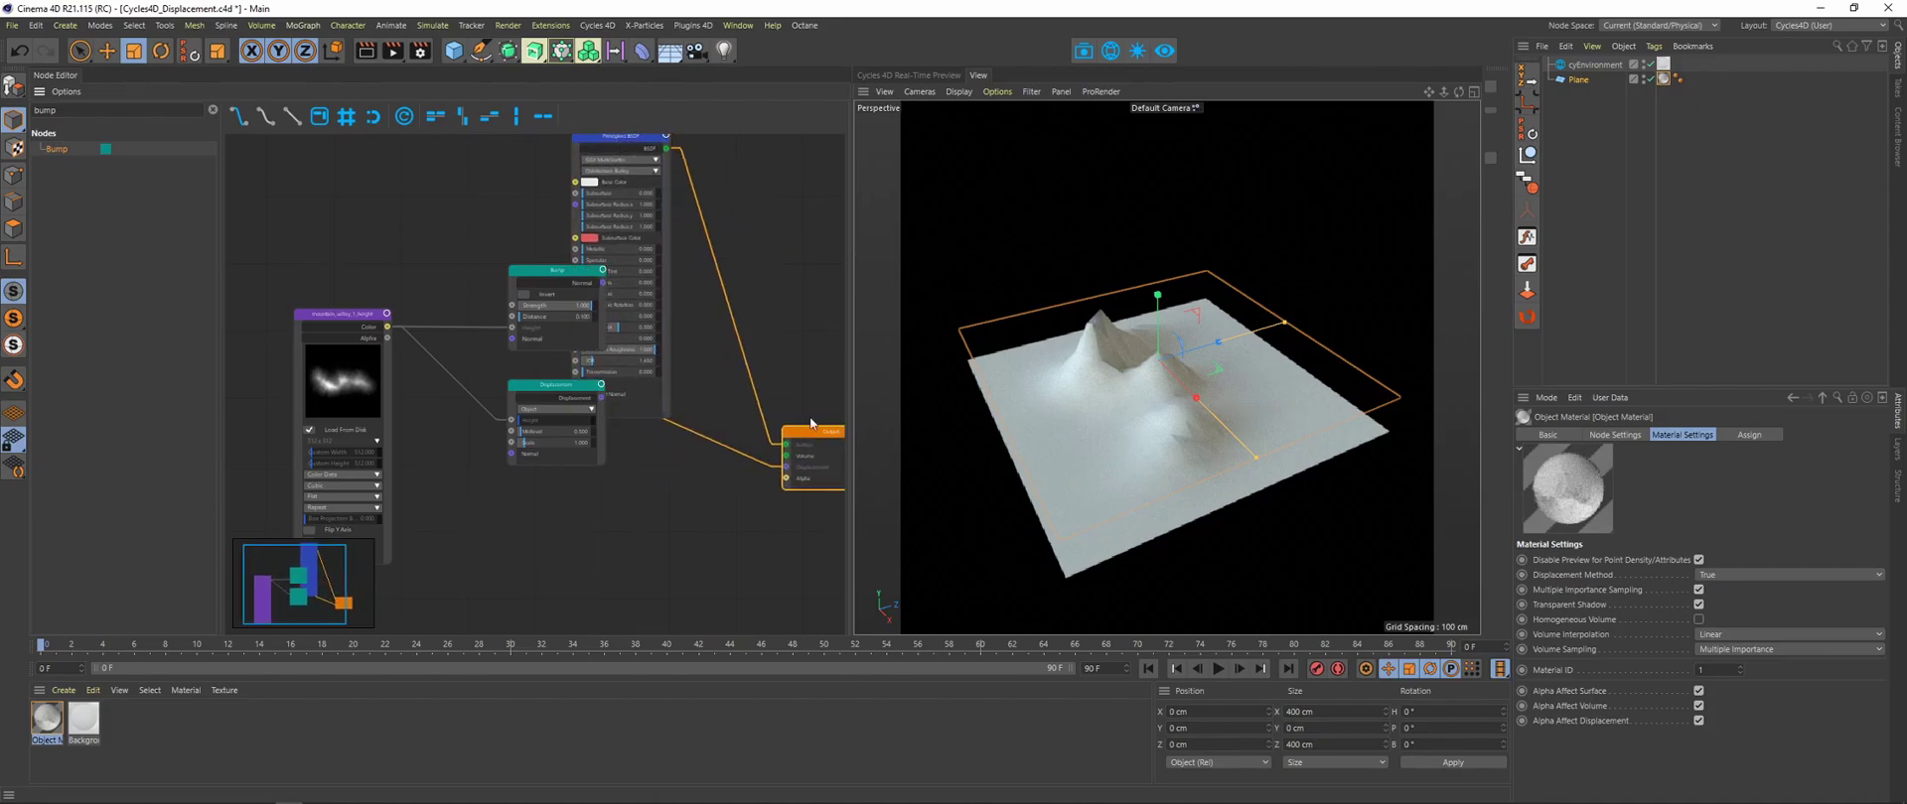
left_click(536, 388)
left_click_drag(537, 388, 499, 476)
left_click_drag(628, 139, 705, 142)
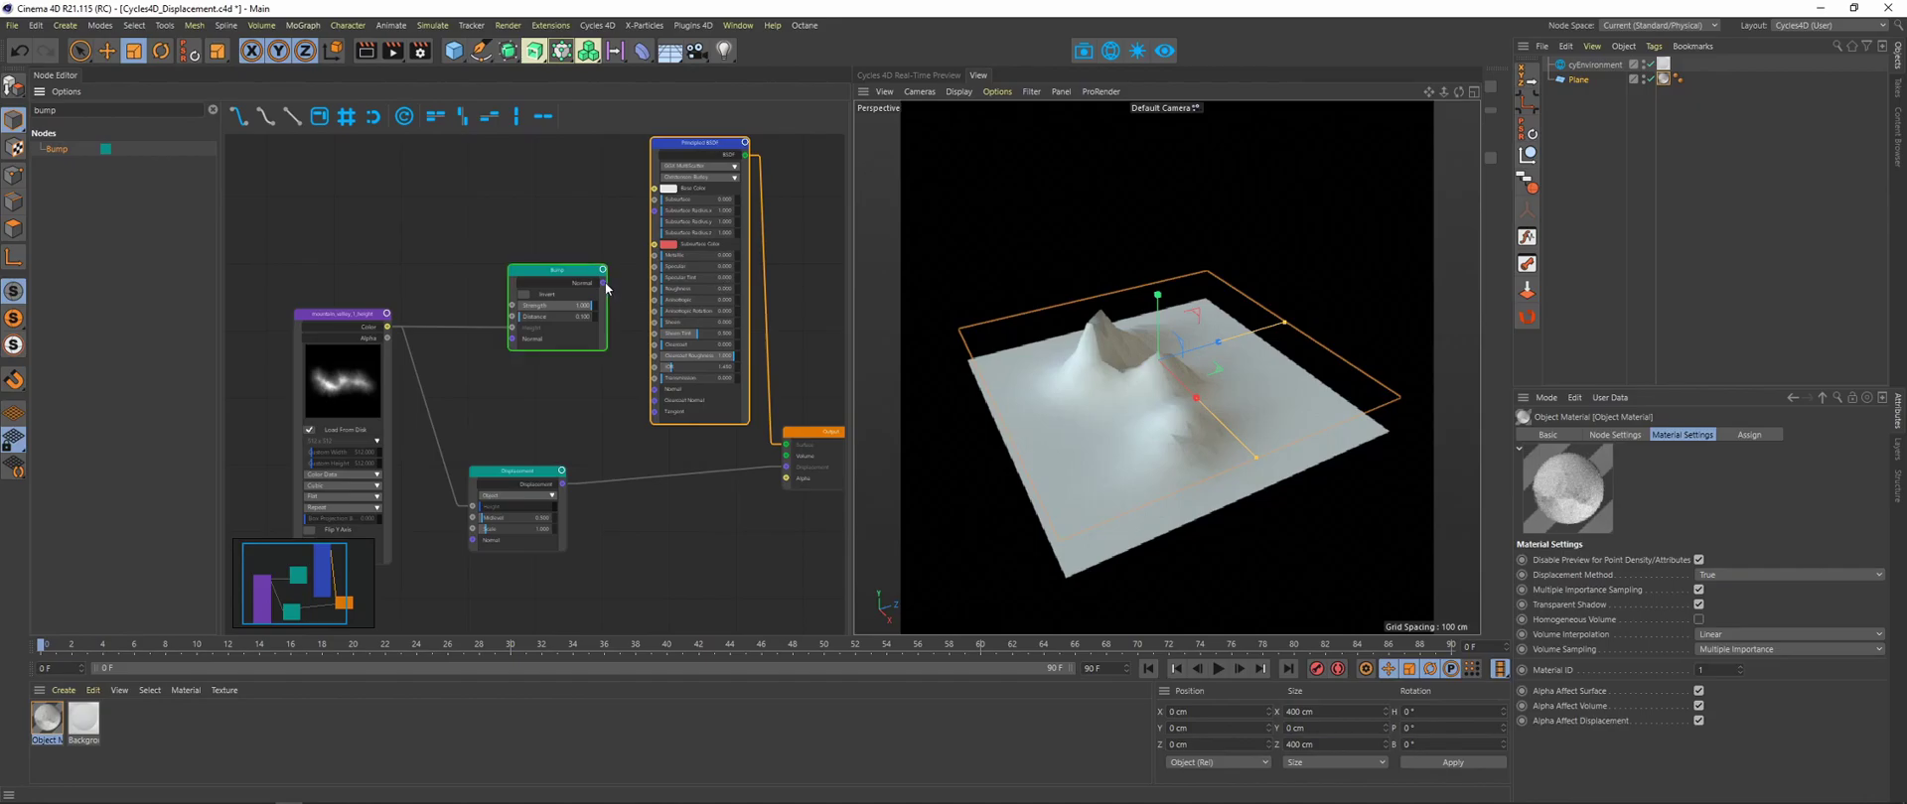
left_click_drag(603, 282, 654, 388)
left_click_drag(564, 270, 540, 357)
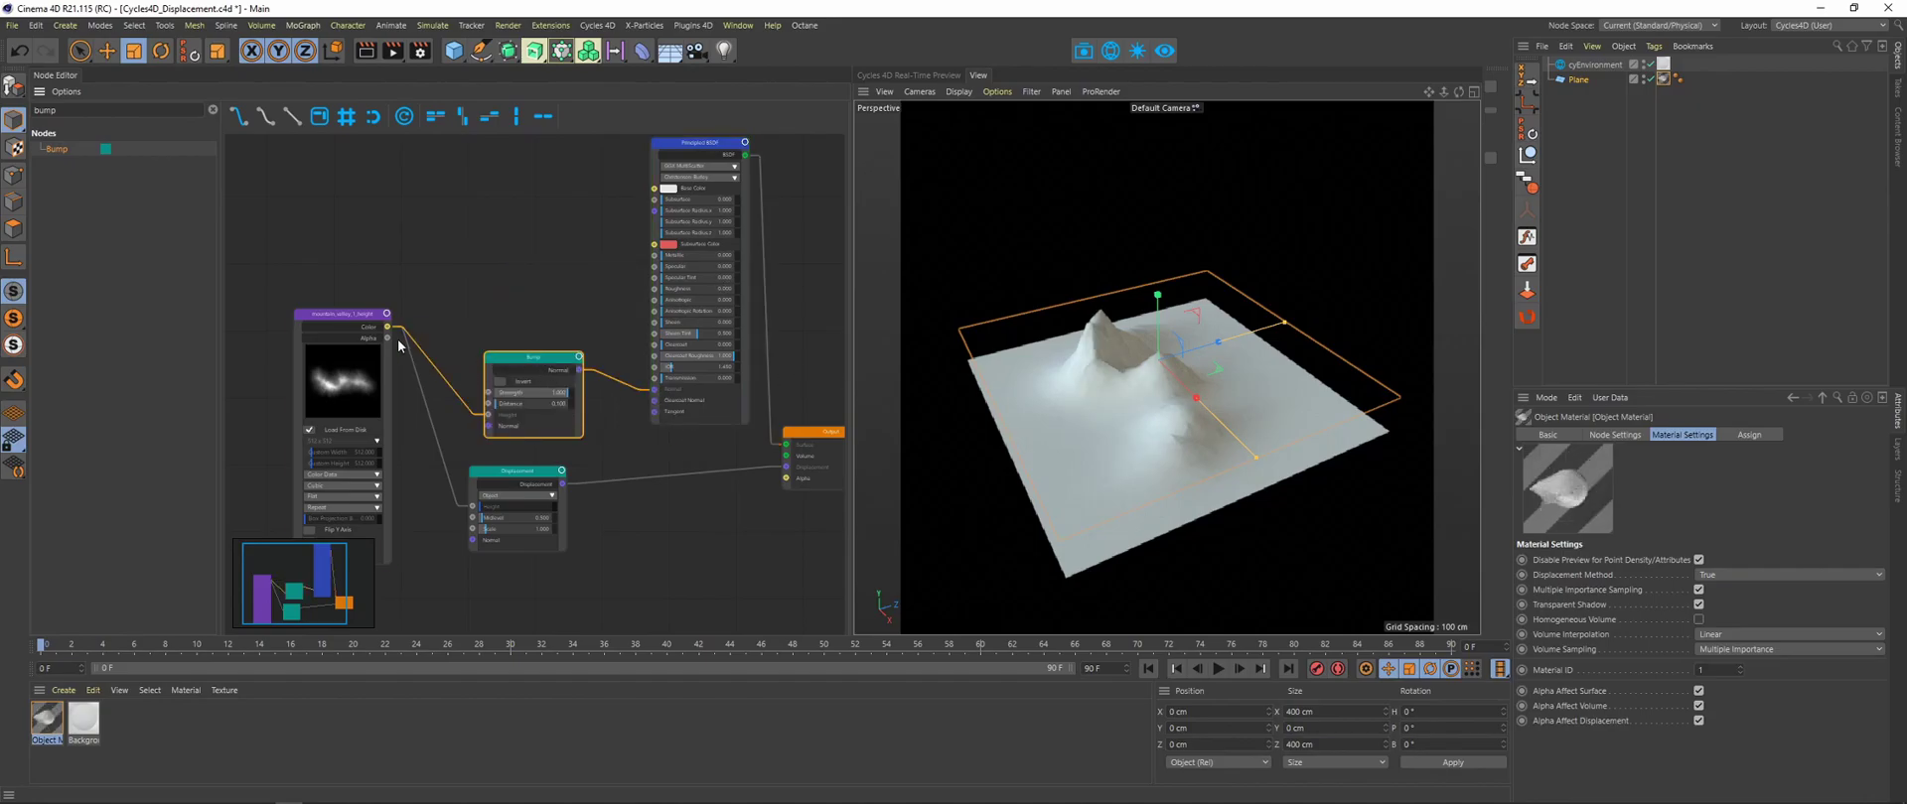
- Remove the Bump node and set the material's Displacement Method to Both
left_click_drag(356, 320, 350, 408)
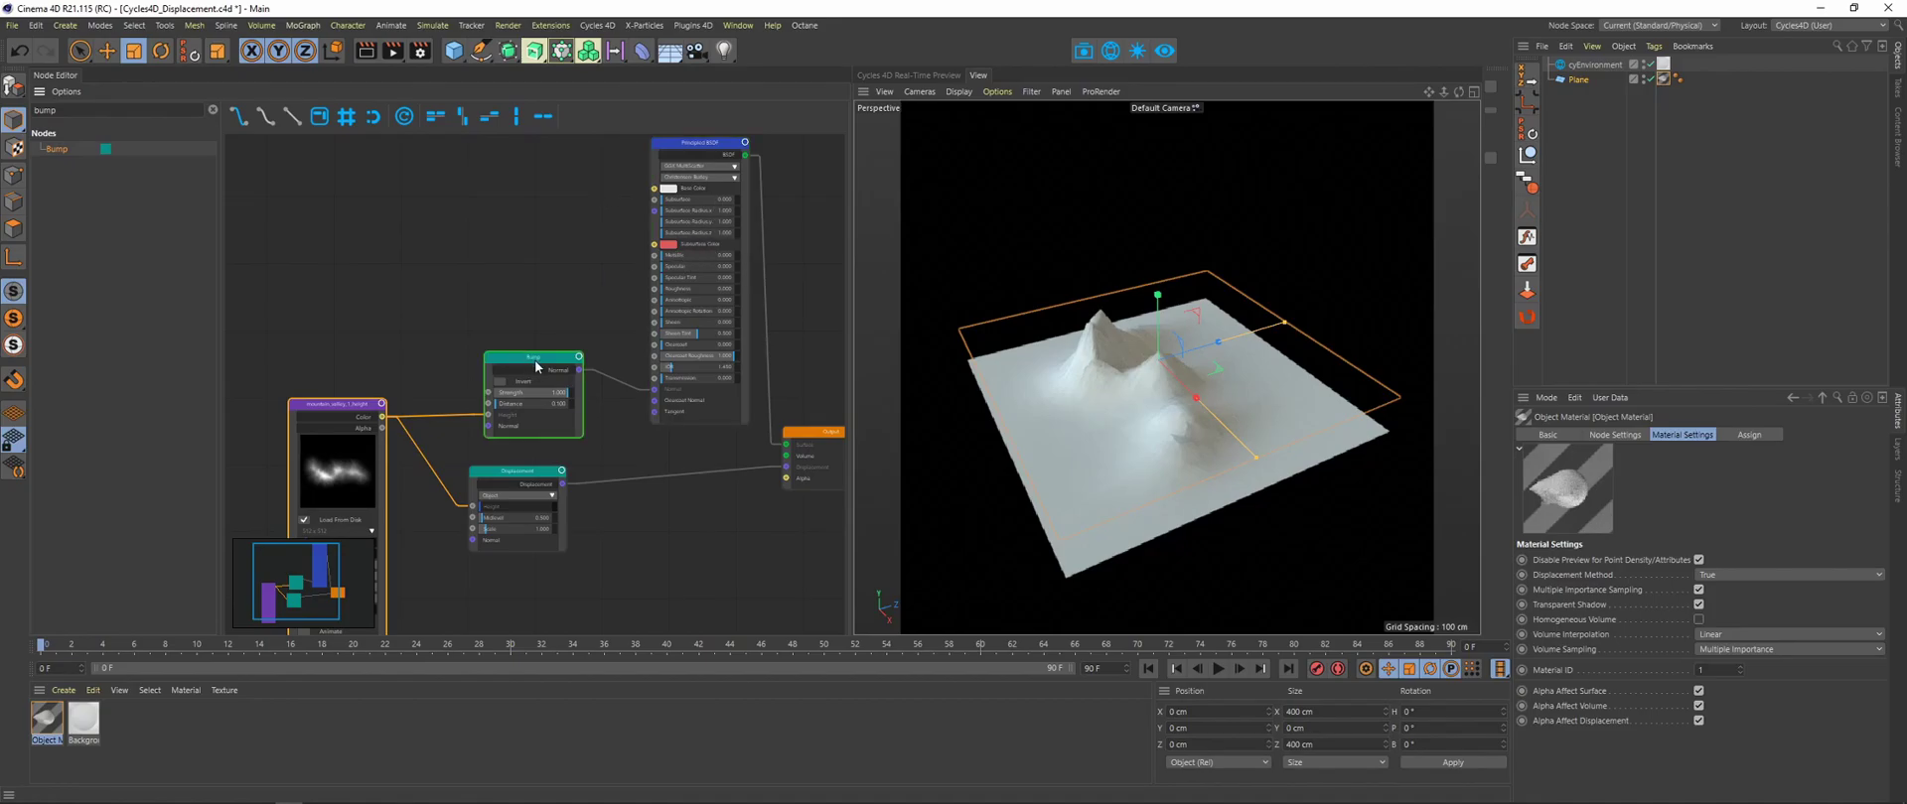
left_click_drag(533, 360, 532, 340)
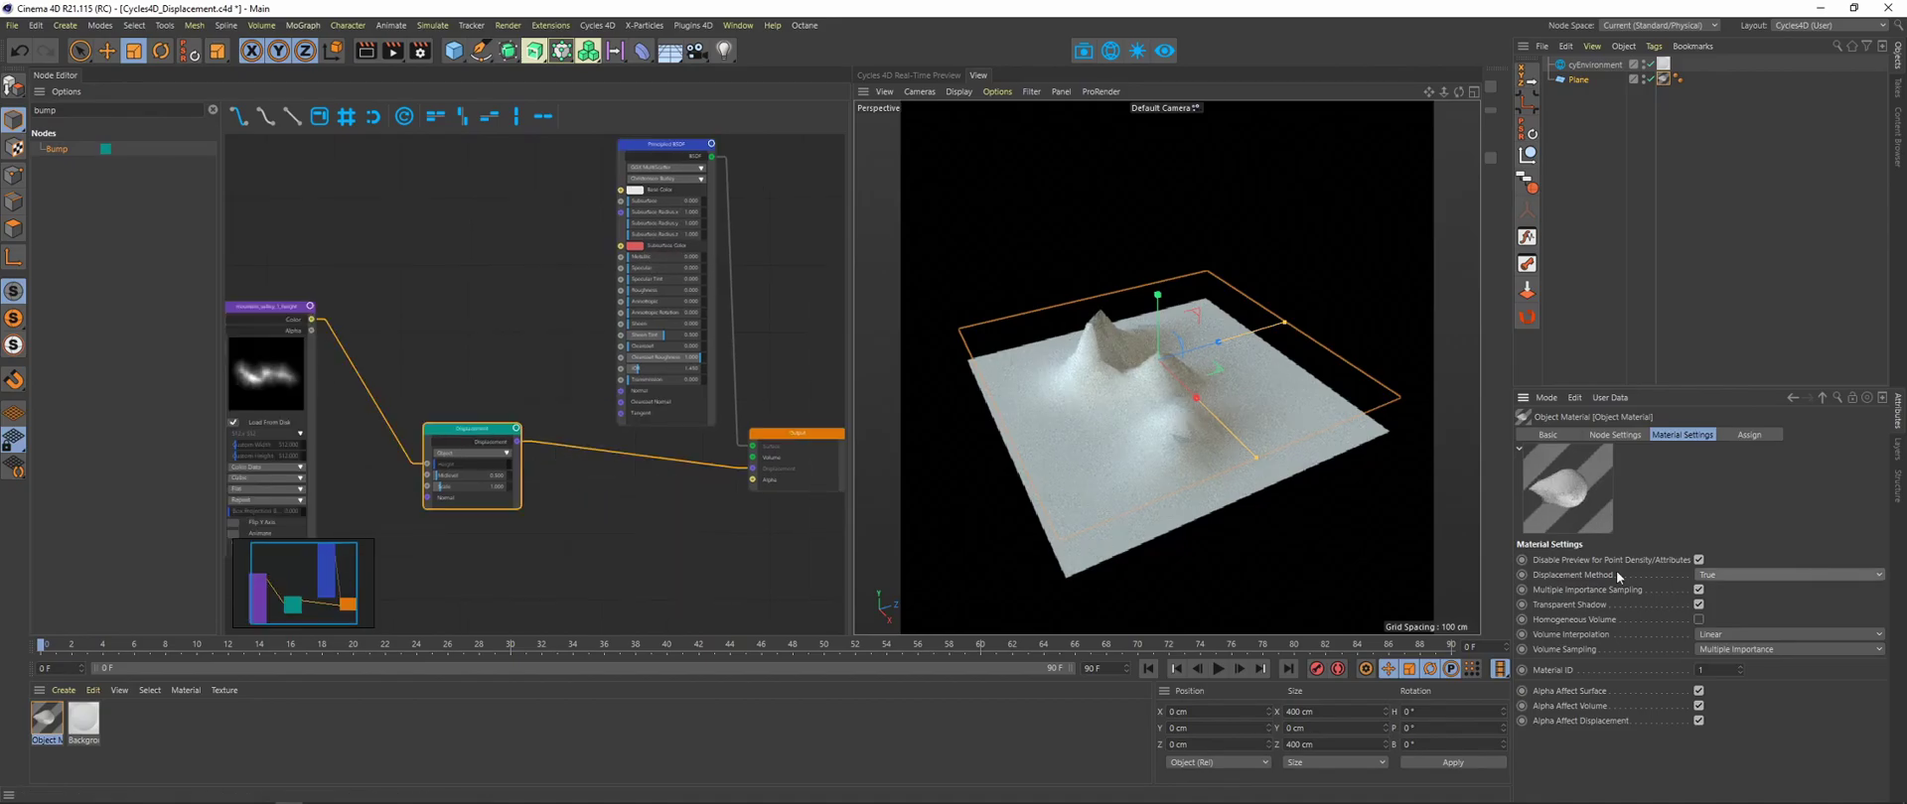
left_click(1750, 572)
left_click(1749, 618)
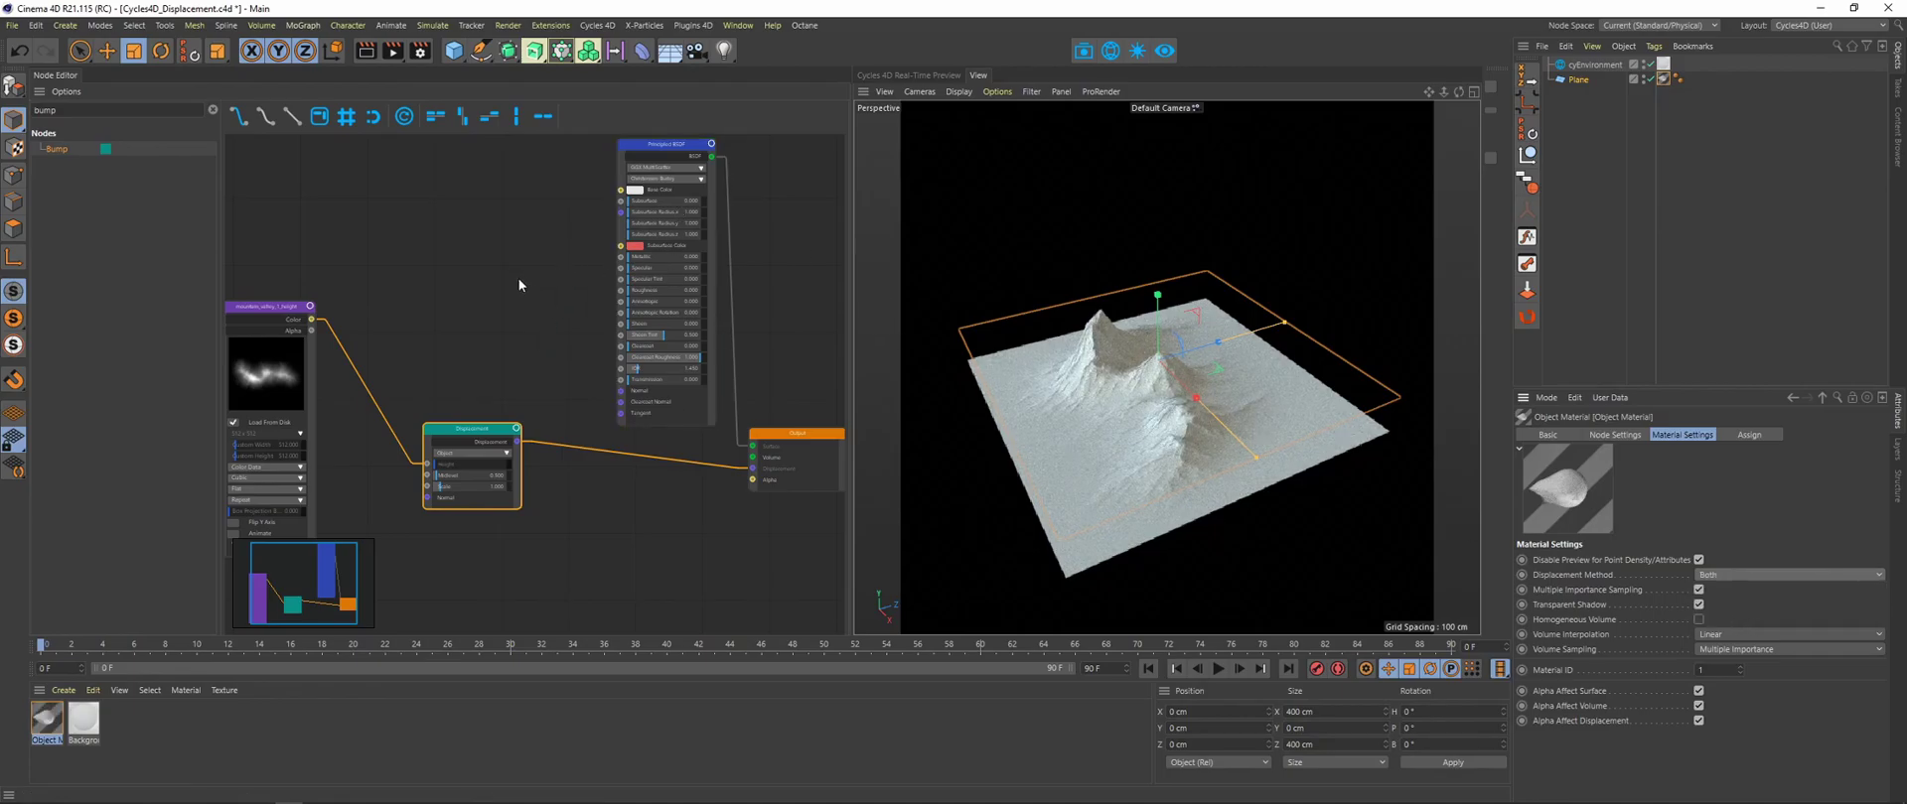
- Collapse the Principled BSDF node and regroup the remaining nodes closer together
left_click(283, 330)
left_click_drag(283, 331, 415, 385)
left_click_drag(695, 172, 674, 409)
double_click(608, 164)
middle_click_drag(669, 417, 606, 279, "alt")
scroll(603, 307, "up", 2)
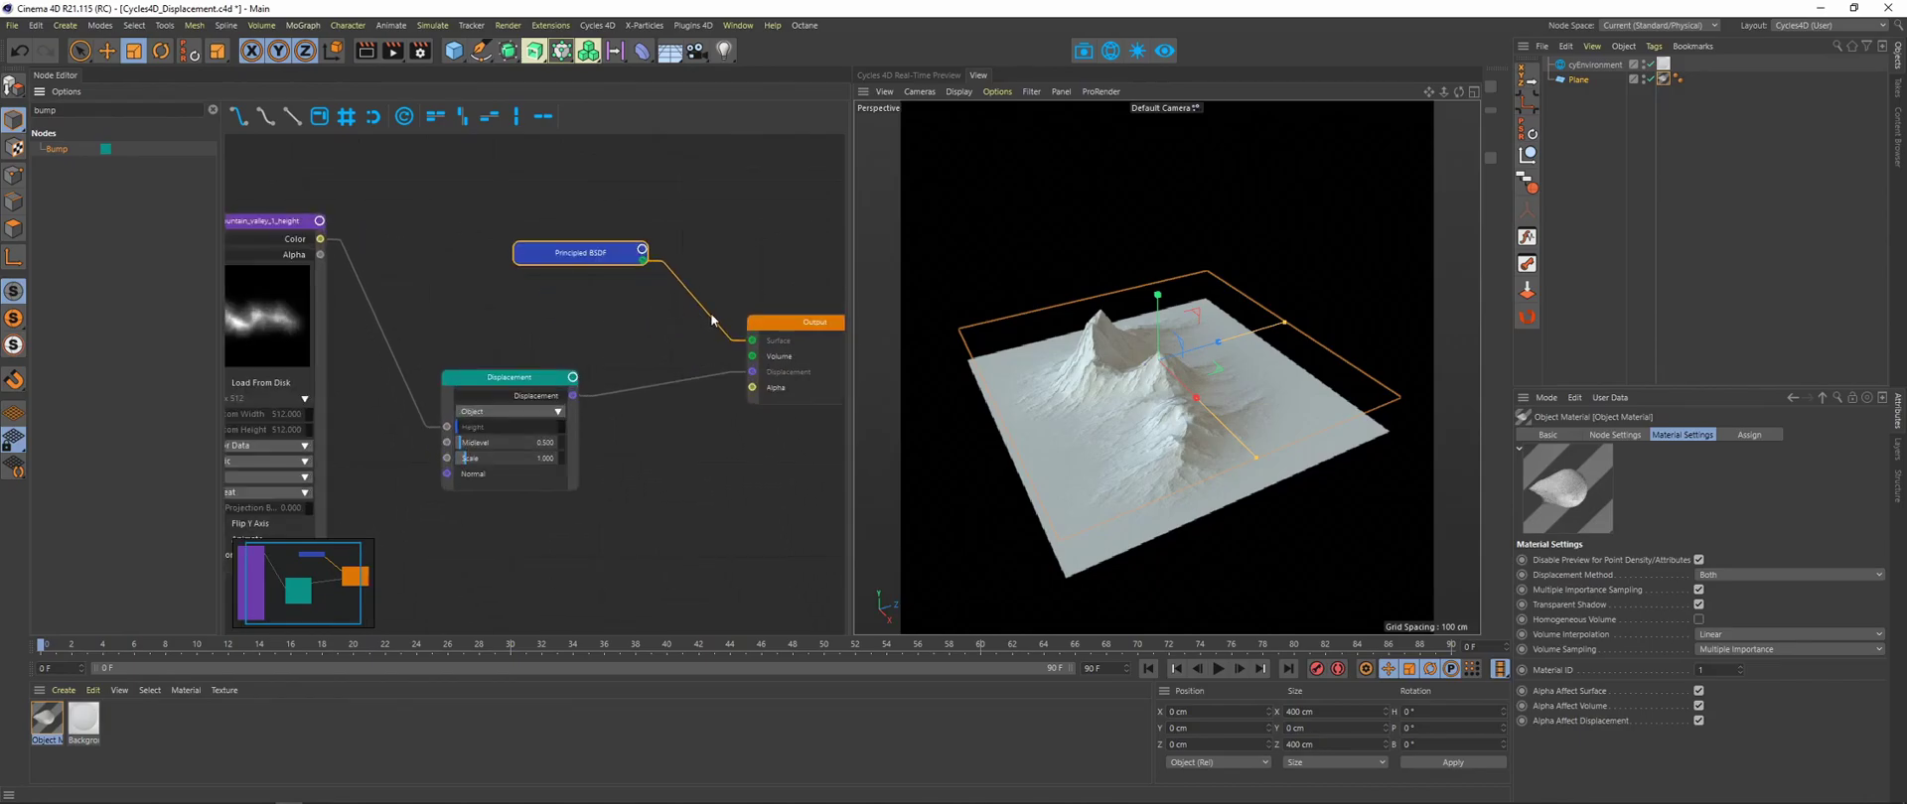
- Add a Cycles 4D Object tag to the plane
left_click(1576, 81)
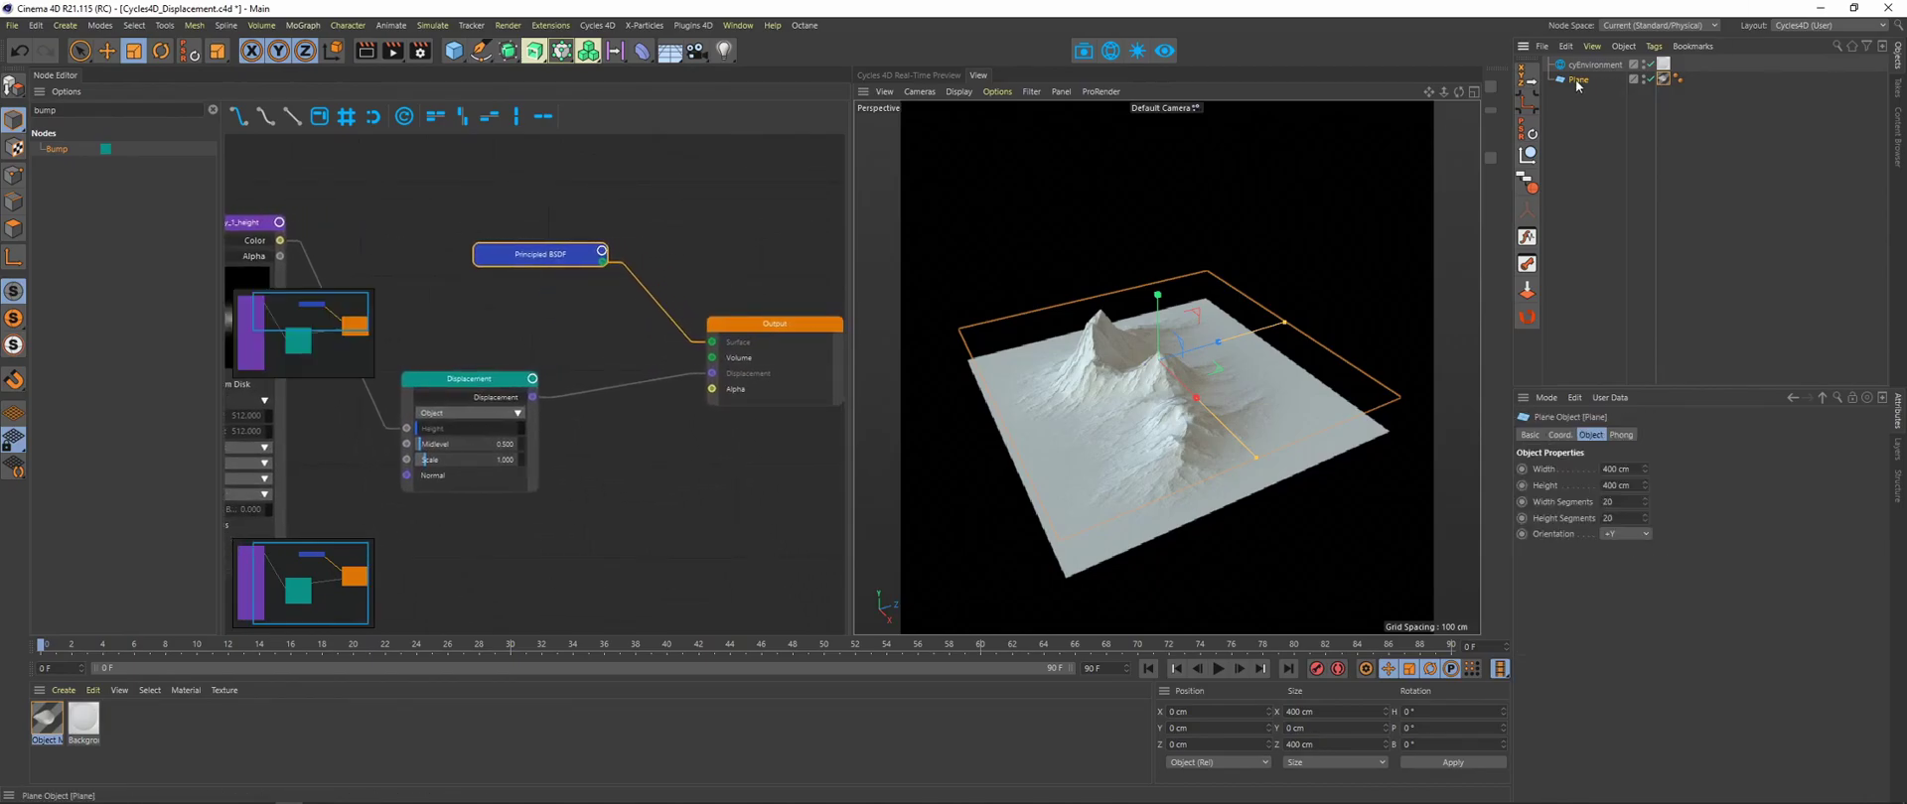
left_click(1654, 47)
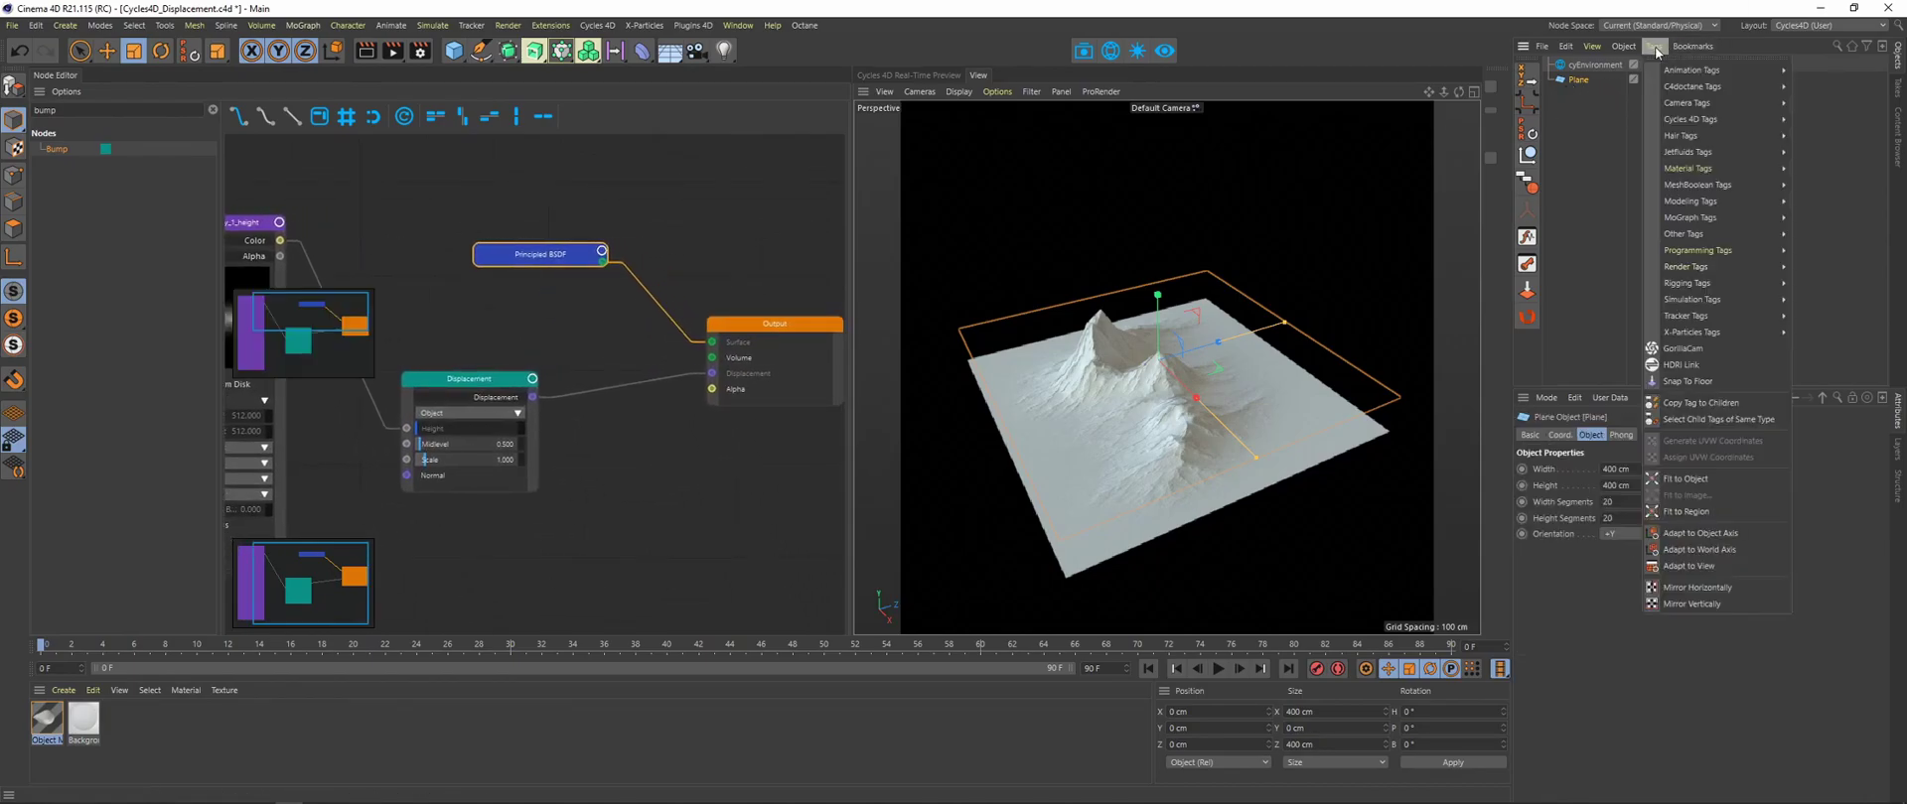
mouse_move(1723, 125)
left_click(1821, 201)
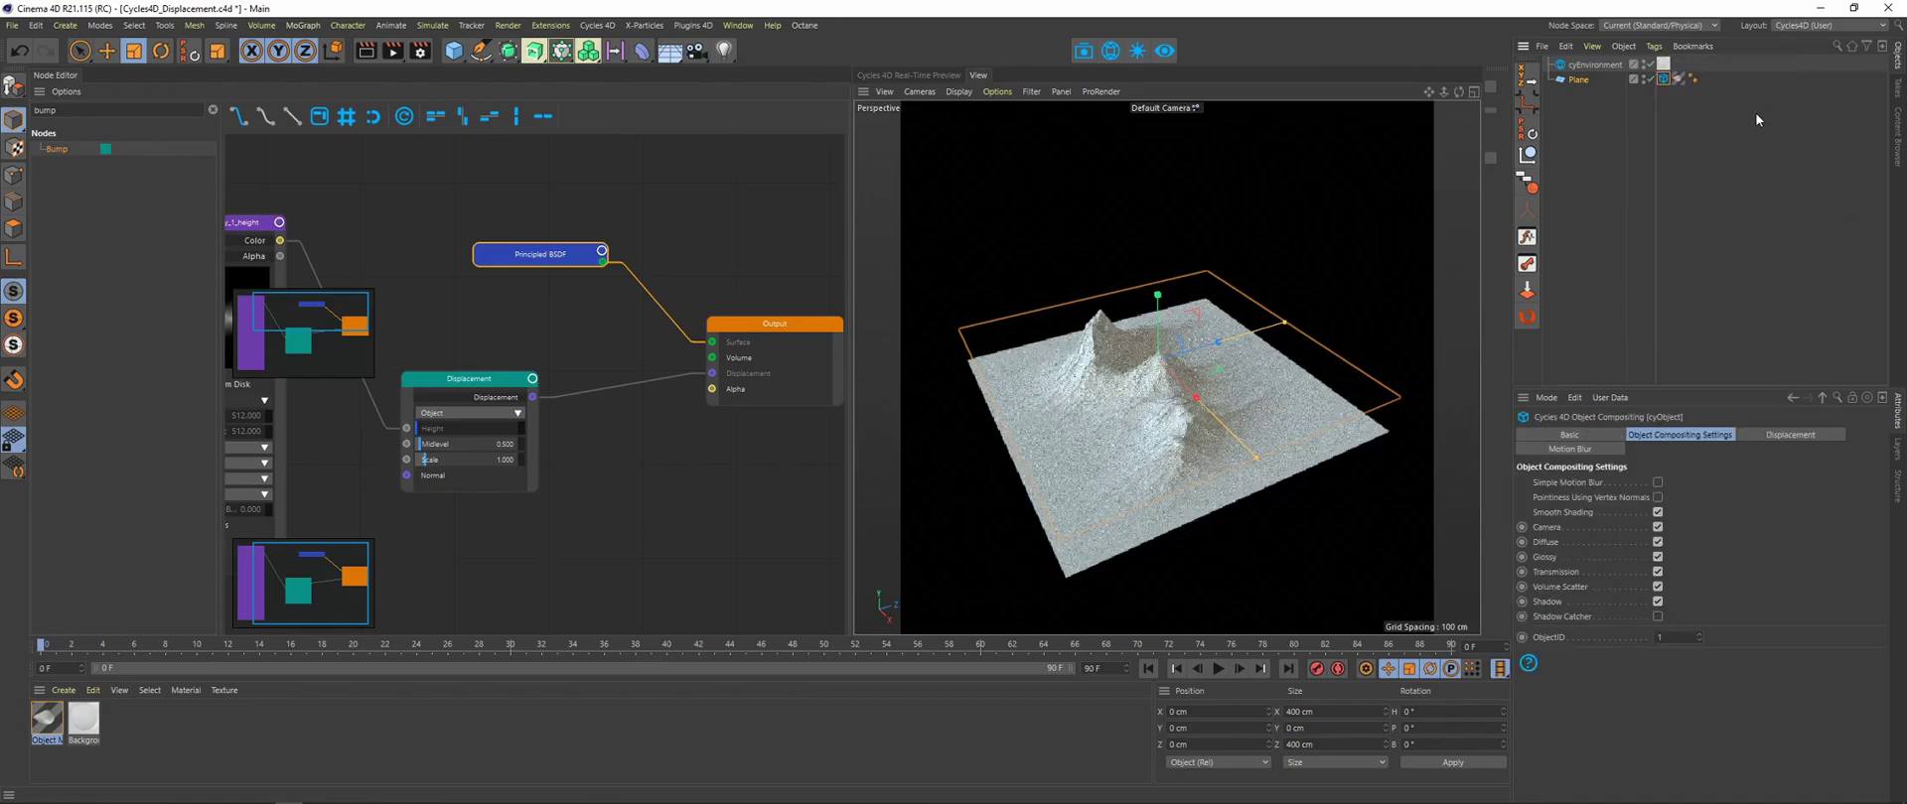
- Set the Subdivision Type in the object tag's displacement settings to Linear and check the mountain's detail up close
scroll(1202, 358, "up", 3)
left_click_drag(1196, 383, 1201, 357, "alt")
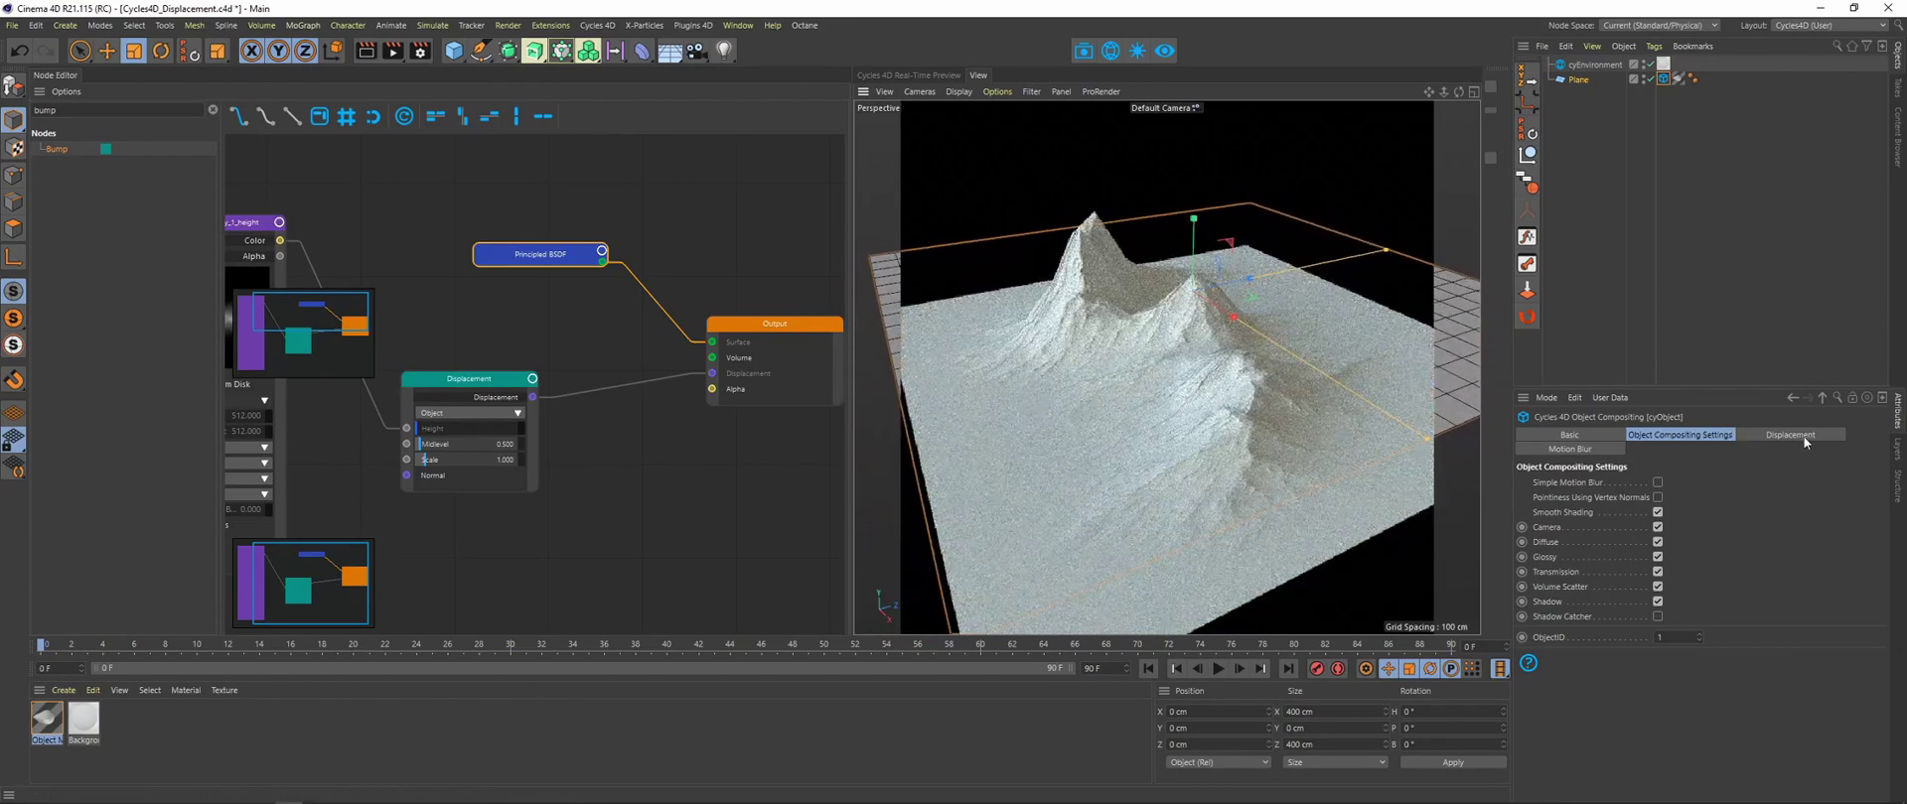
left_click(1793, 435)
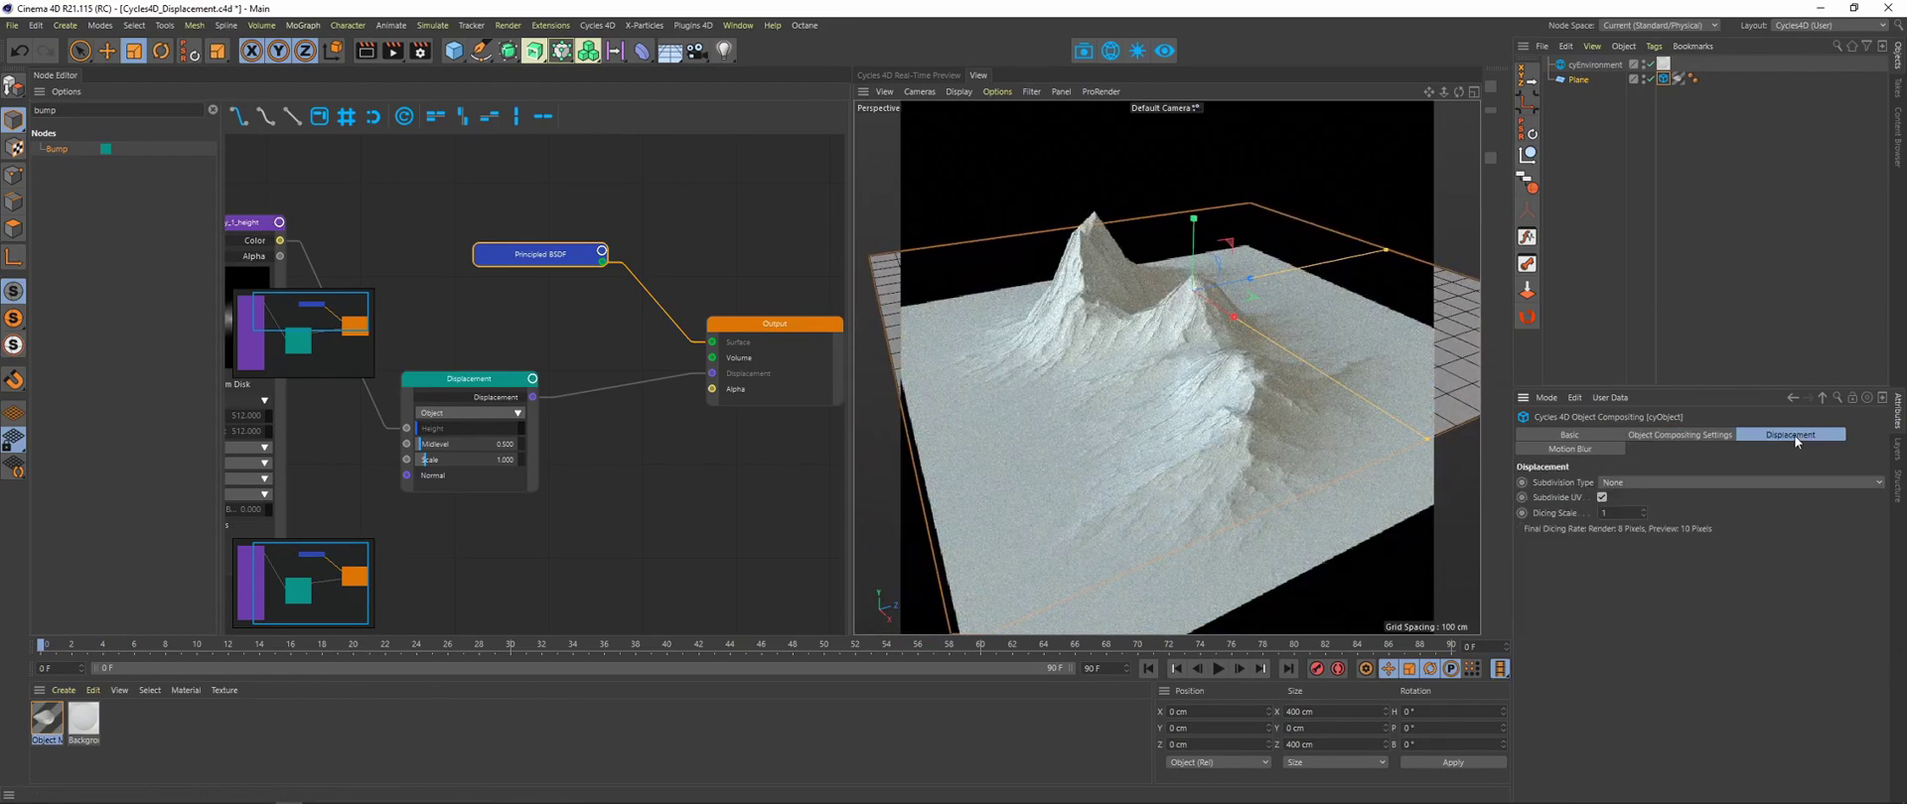
left_click(1618, 484)
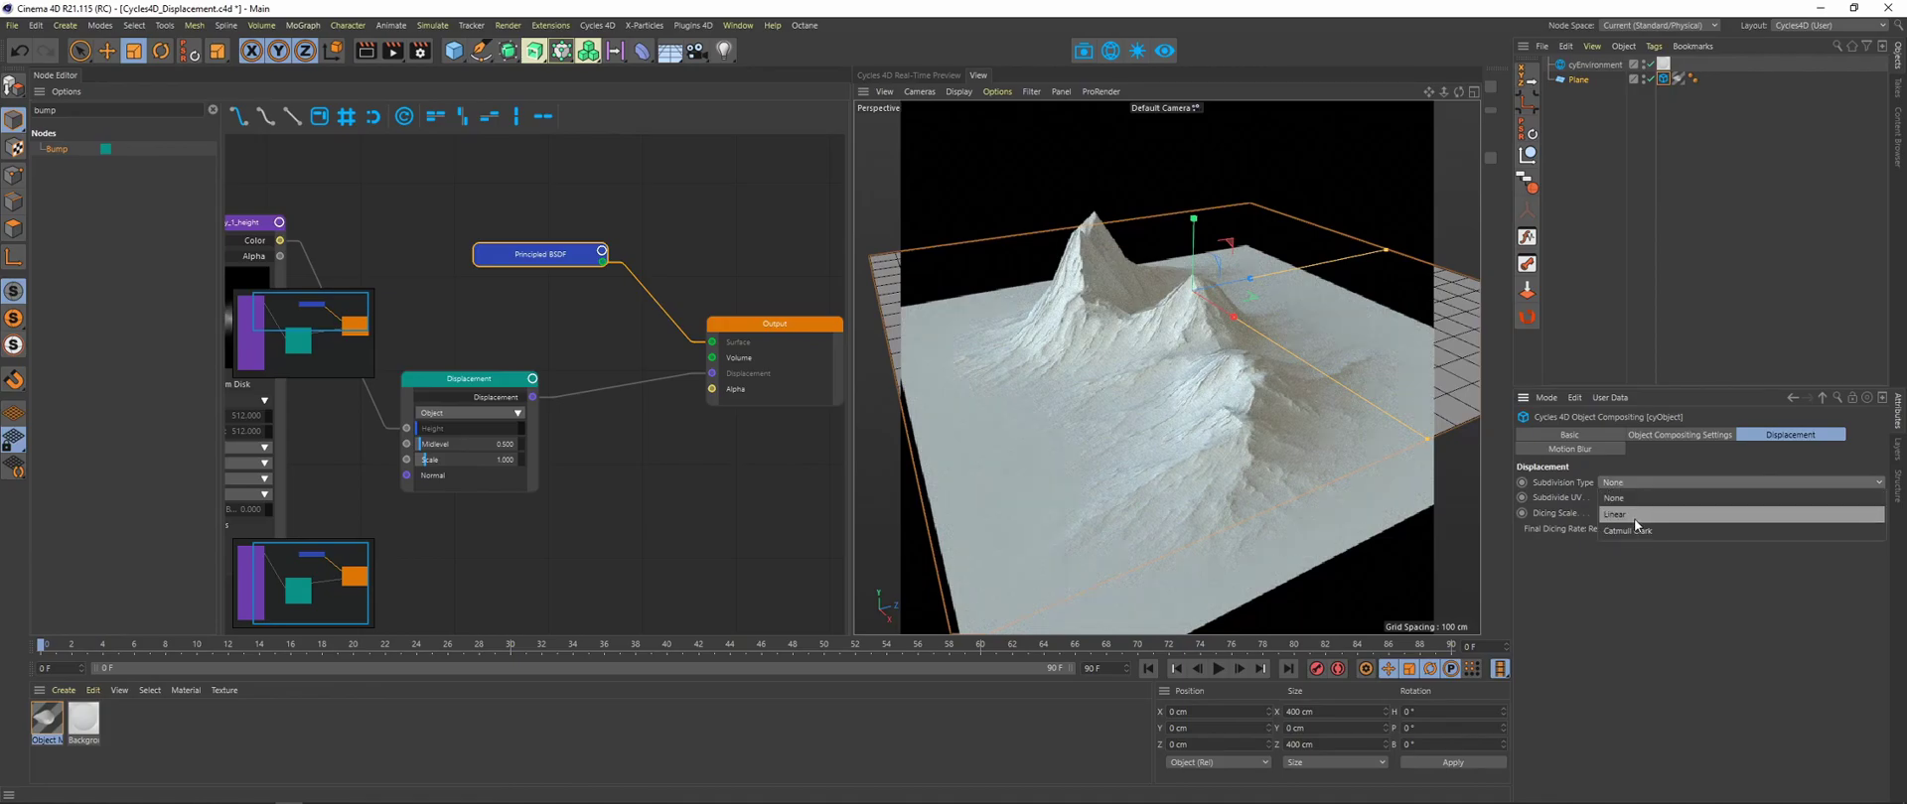
left_click(1634, 517)
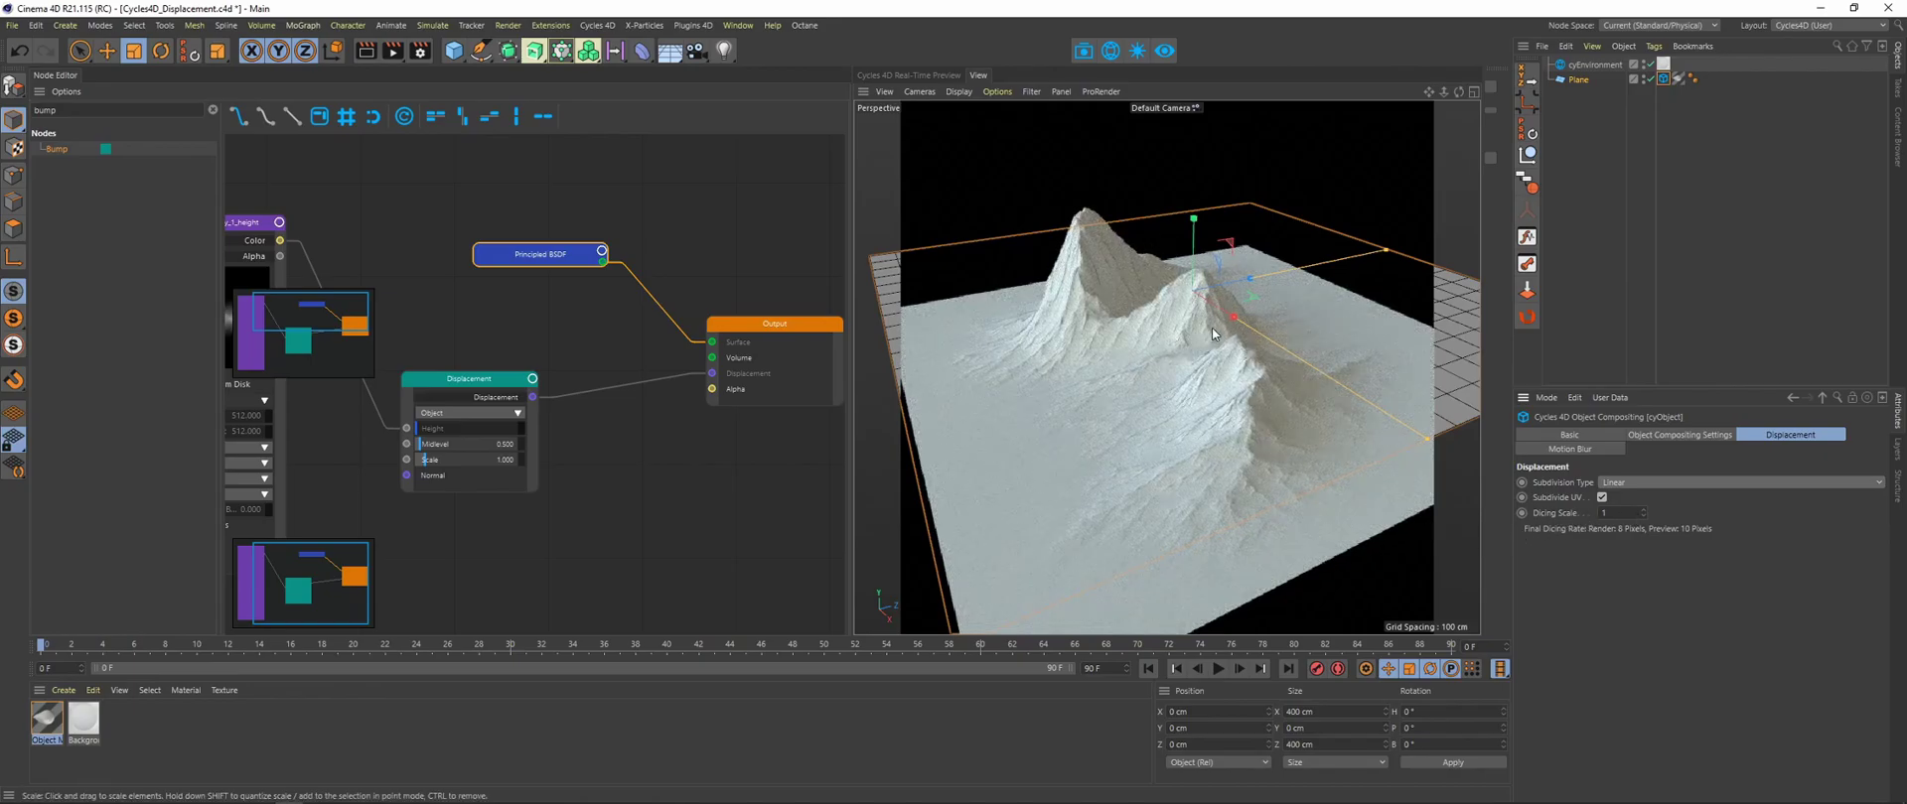
left_click_drag(1119, 397, 1456, 438, "alt")
left_click_drag(1266, 395, 1278, 424, "alt")
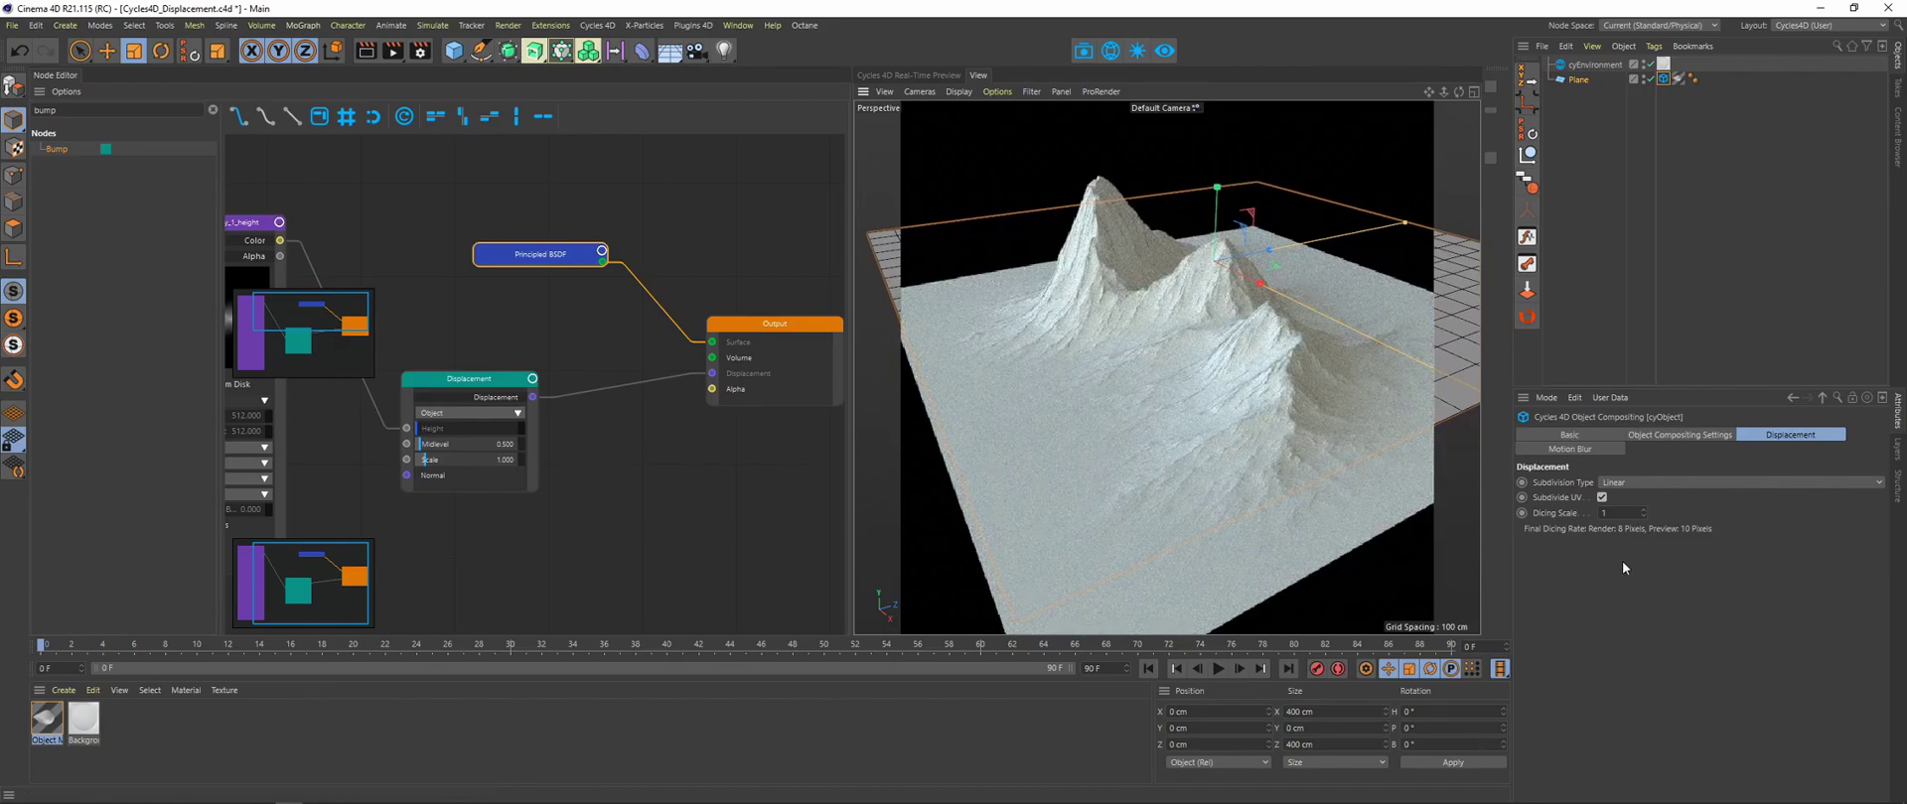
- Set the Subdivision Rate (Pixels) to 5 in the Cycles 4D render settings
key("ctrl+b")
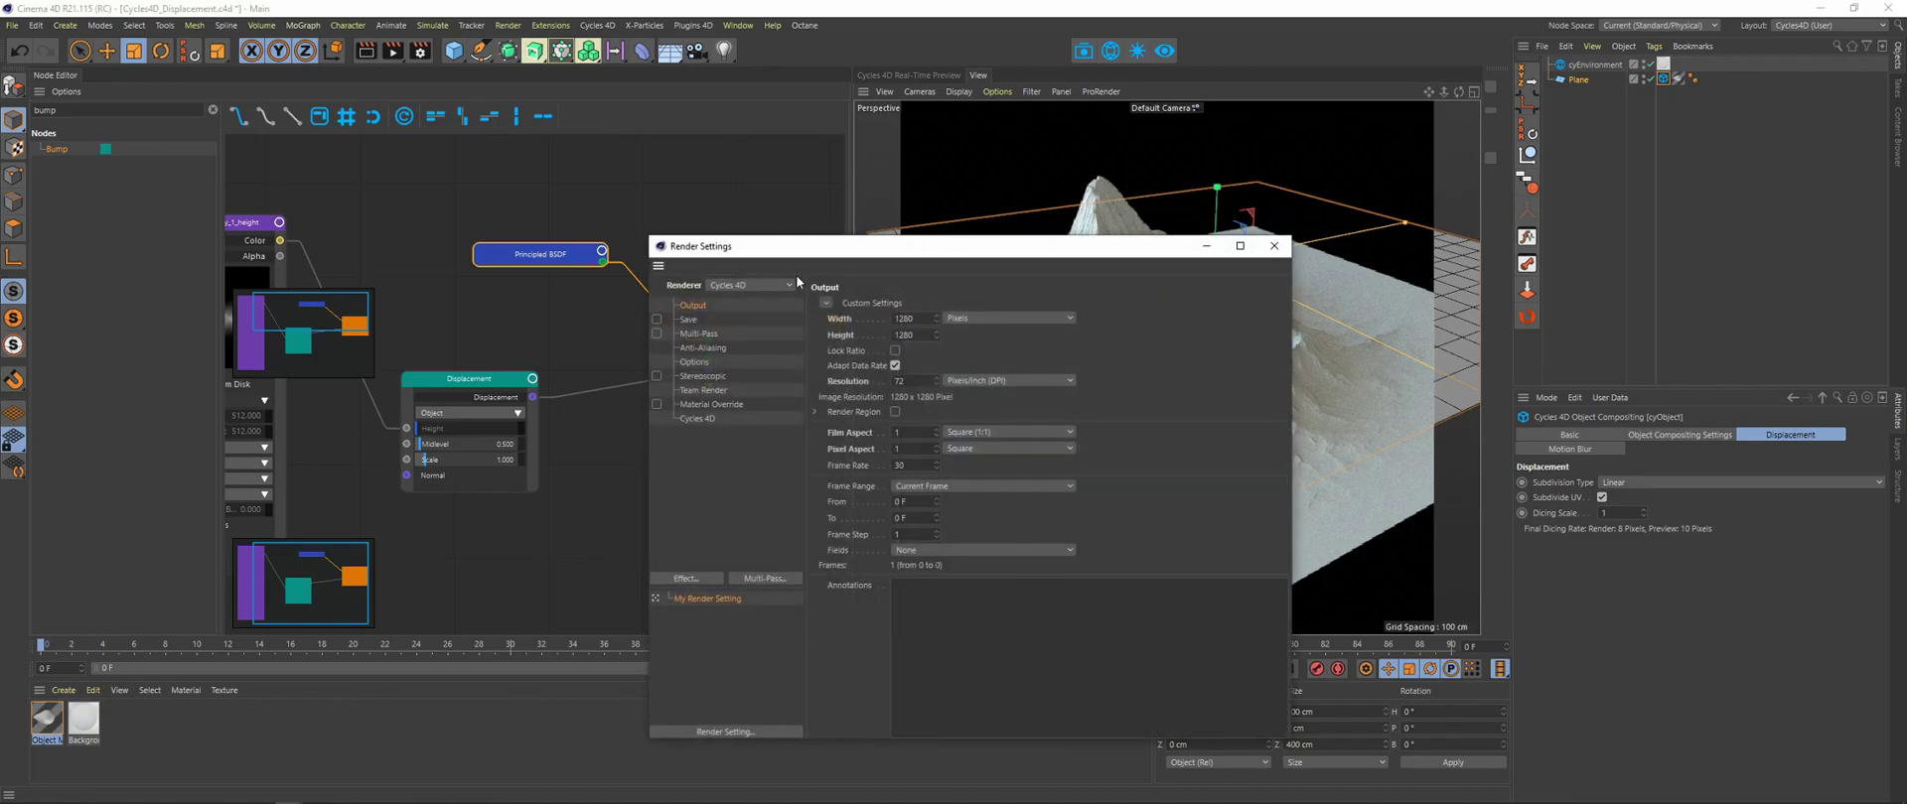
left_click_drag(819, 255, 320, 127)
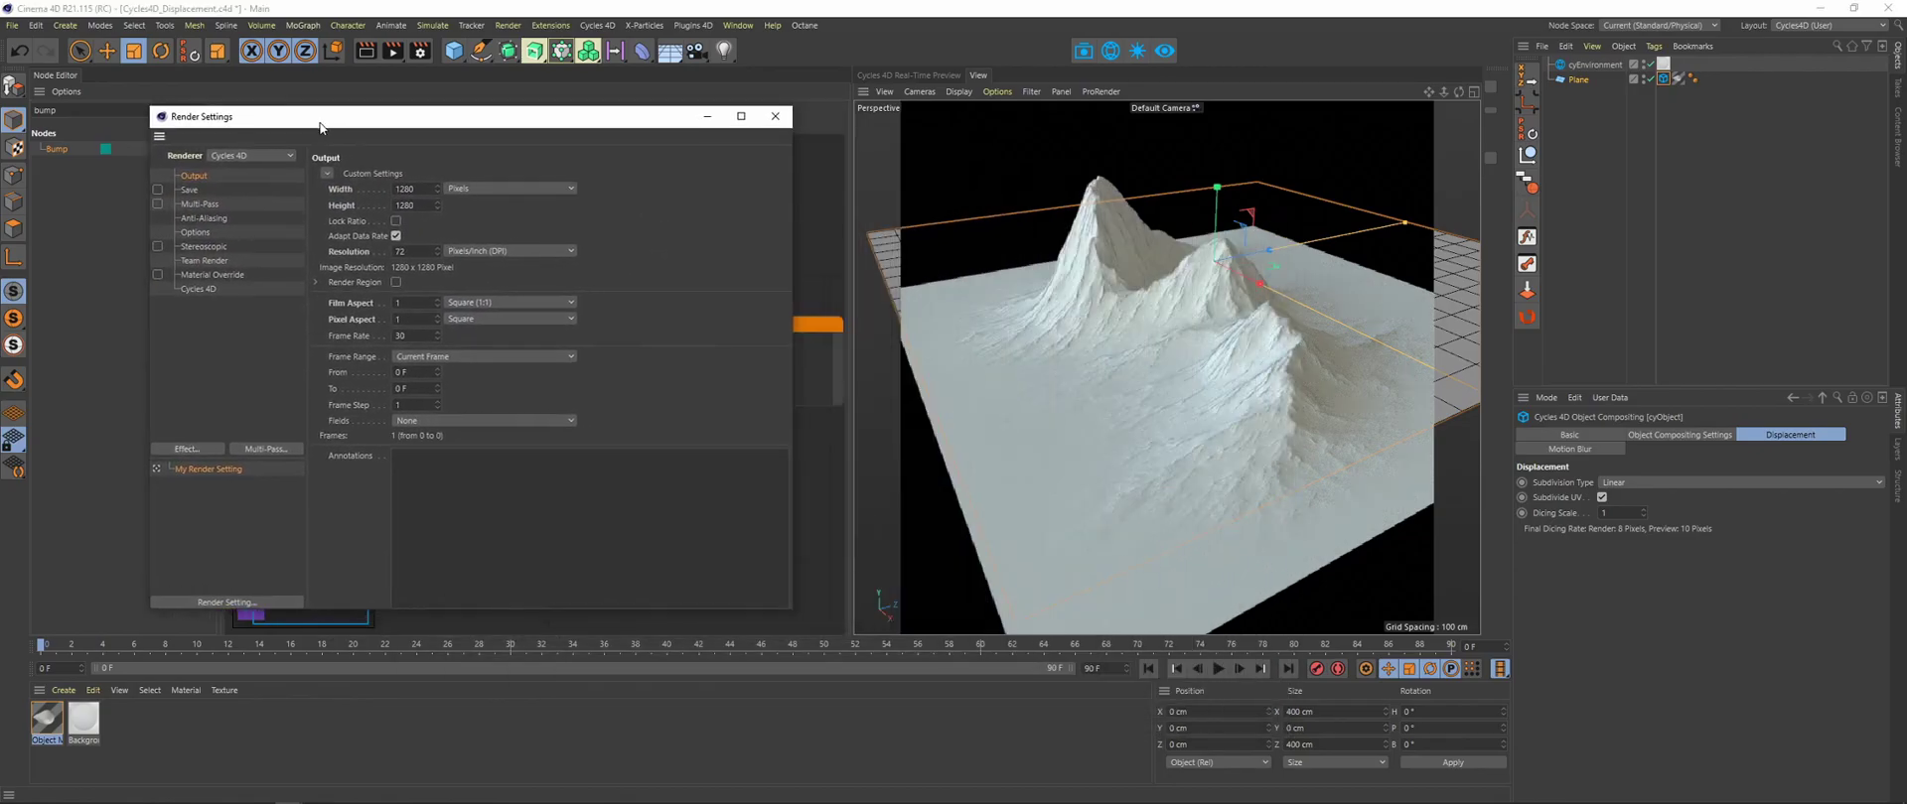
left_click(198, 289)
scroll(783, 189, "down", 4)
double_click(429, 467)
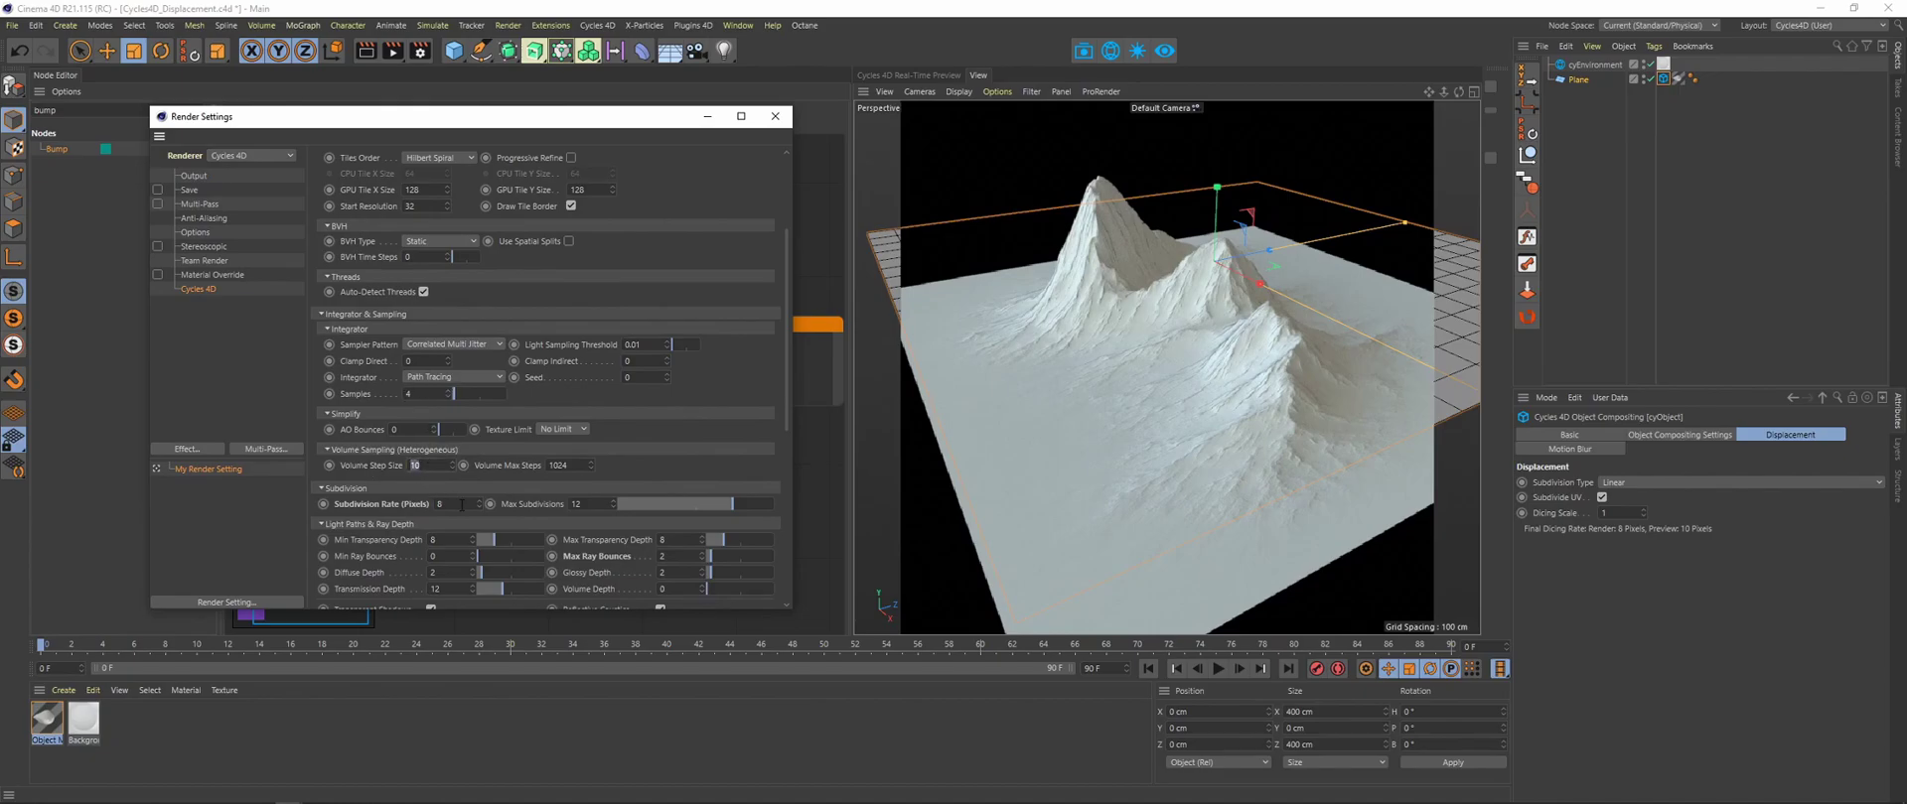
double_click(461, 506)
scroll(785, 369, "down", 1)
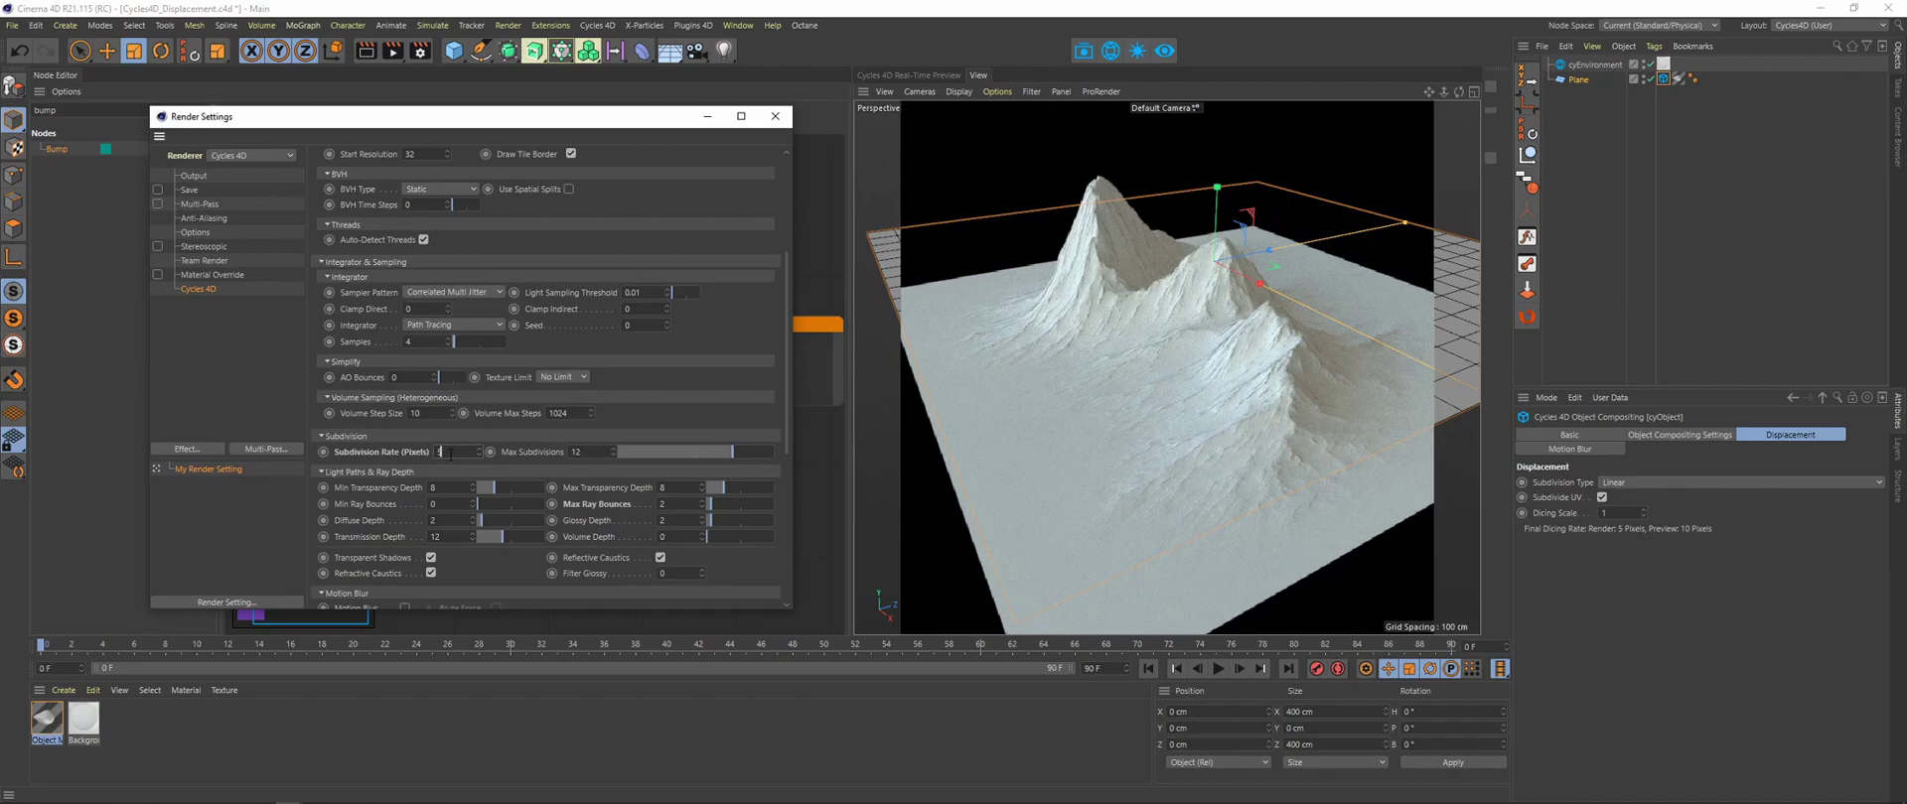
double_click(455, 453)
- Duplicate the plane and move the copy behind the original, to about X -347 cm and Z 225 cm
left_click(1663, 80)
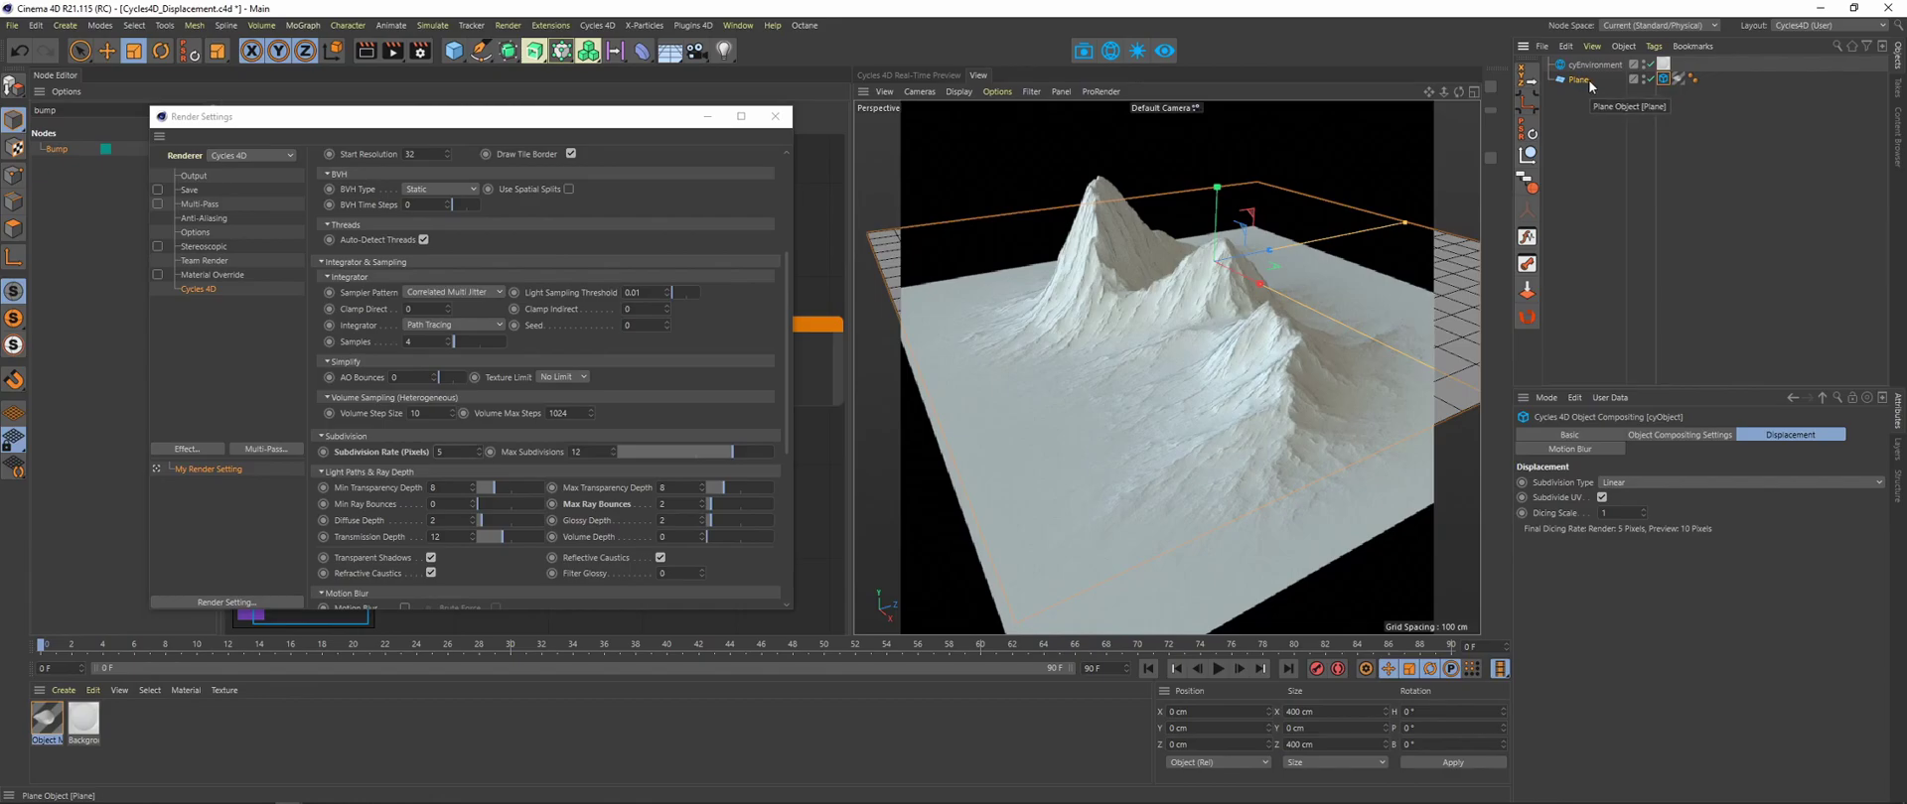
left_click_drag(1579, 81, 1582, 113, "ctrl")
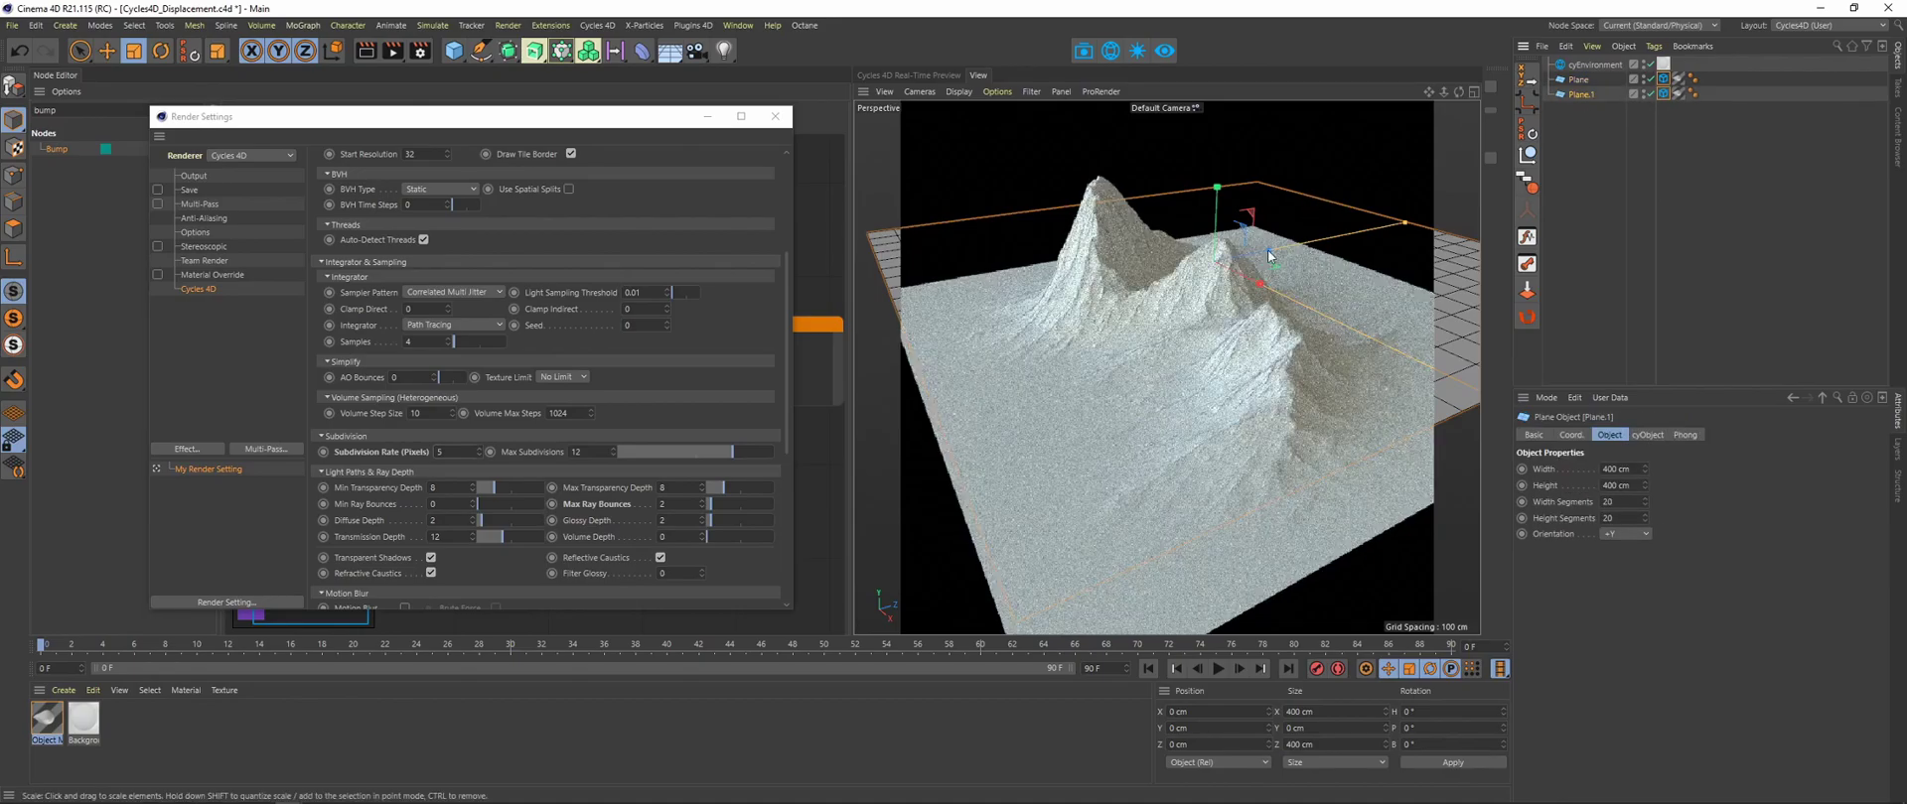
key("e")
left_click_drag(1278, 270, 1267, 183)
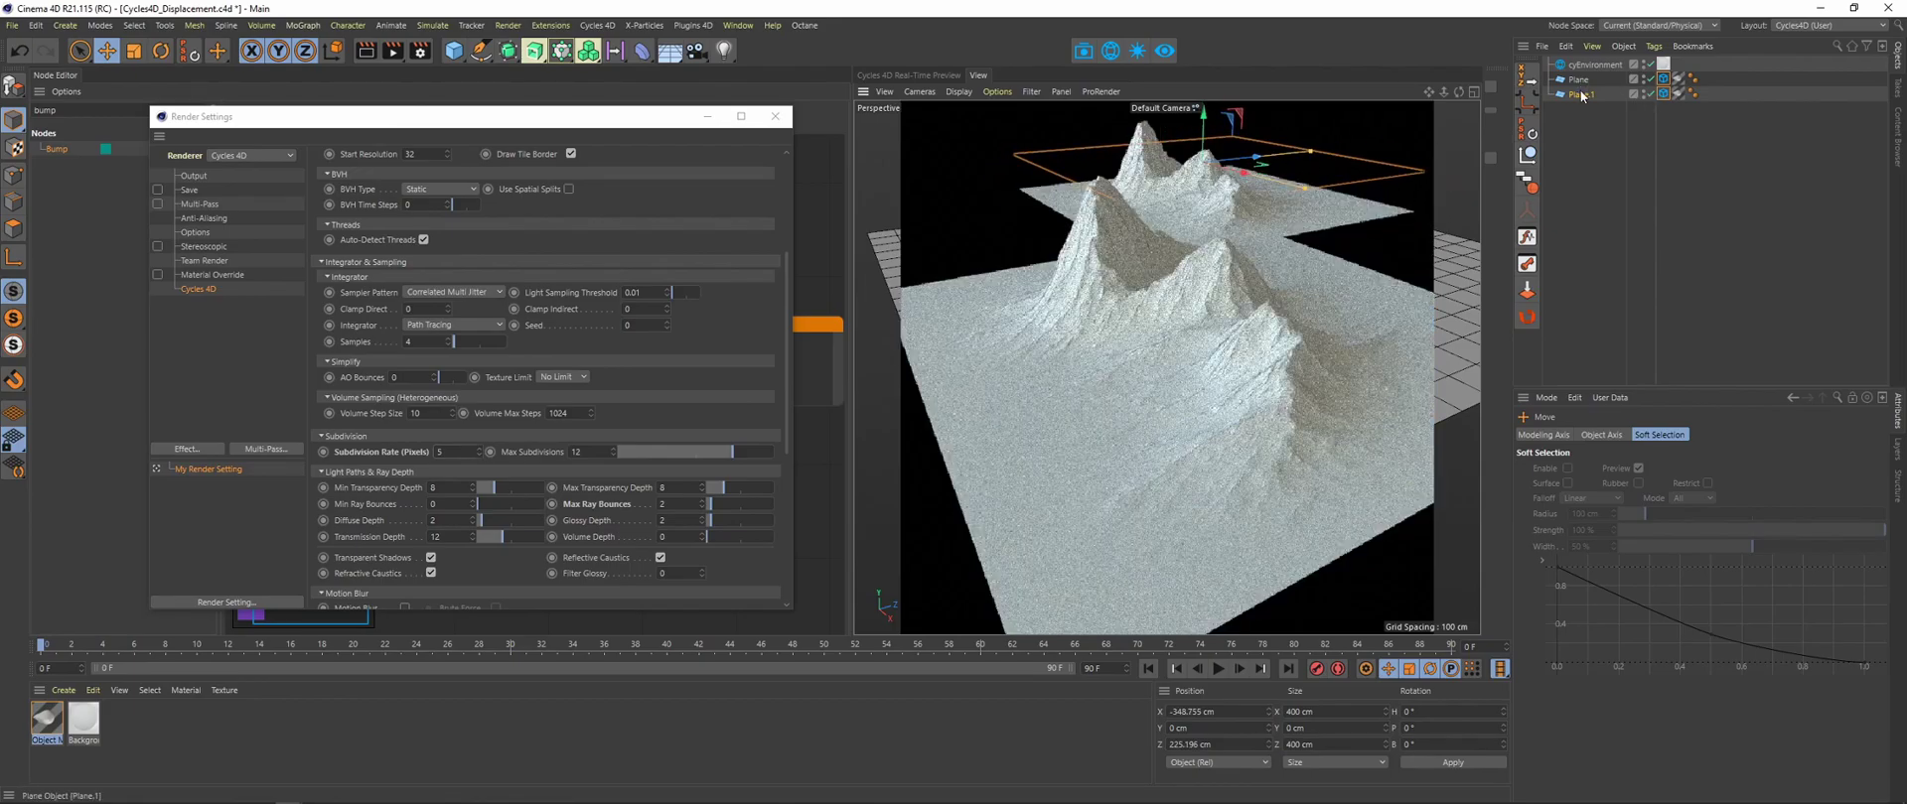
- Try Dicing Scale values of 5, 10 and 20 in the plane copy's Cycles 4D Object tag and delete the copy
left_click(1580, 94)
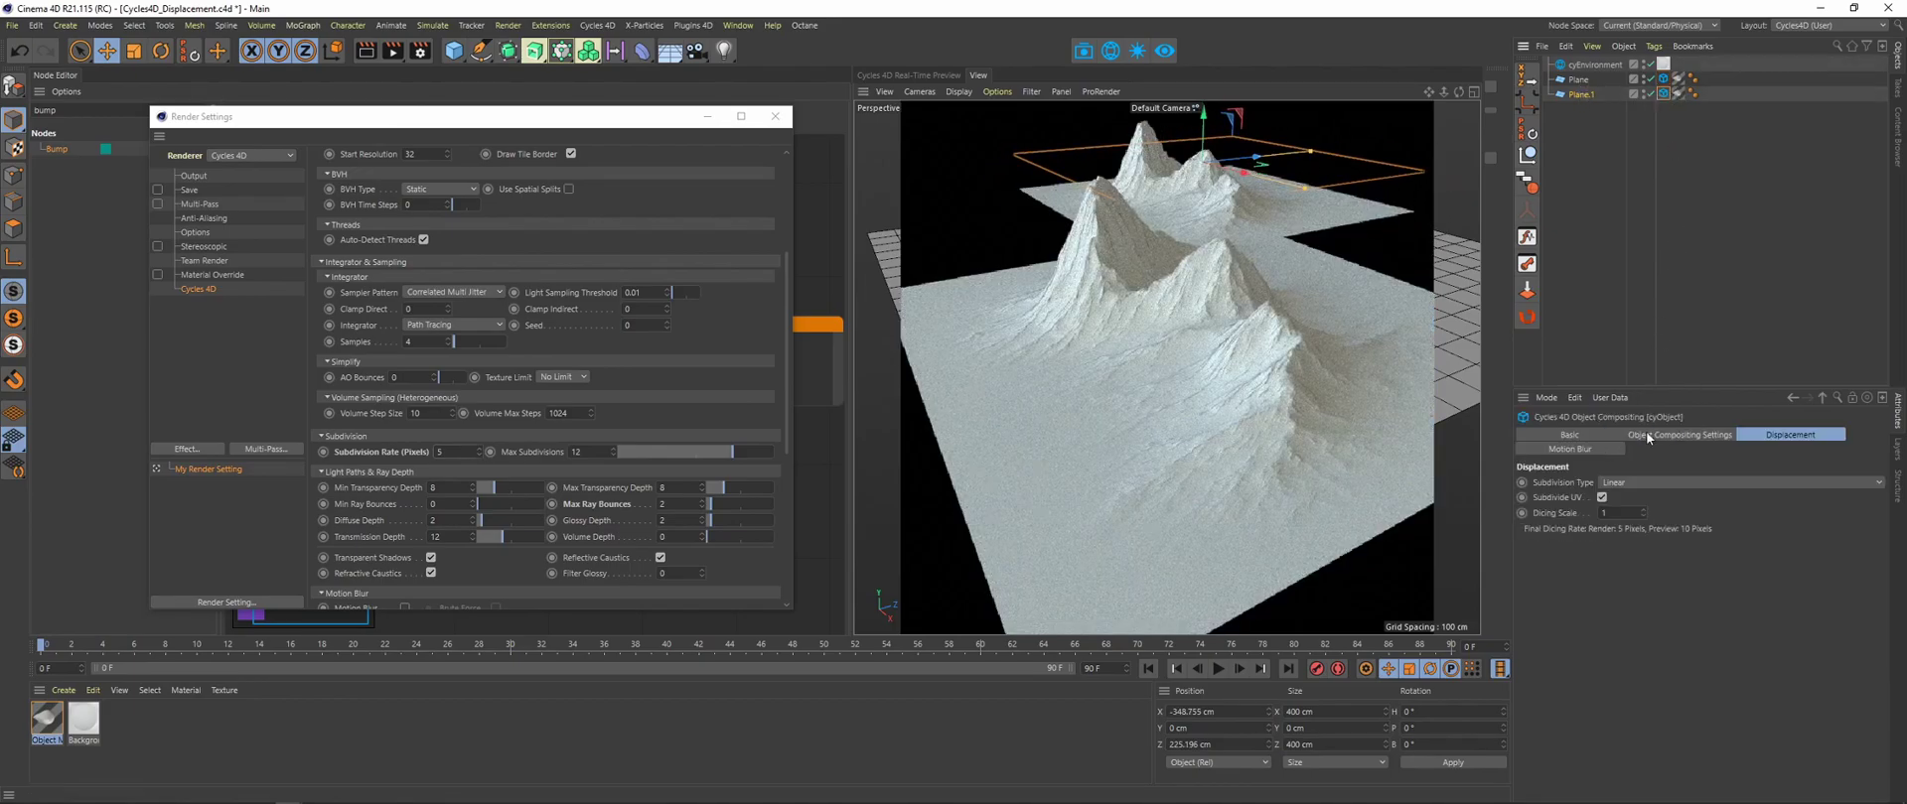
left_click(1633, 510)
type("5")
key("Return")
type("10")
key("Return")
left_click(1627, 511)
type("20")
key("Return")
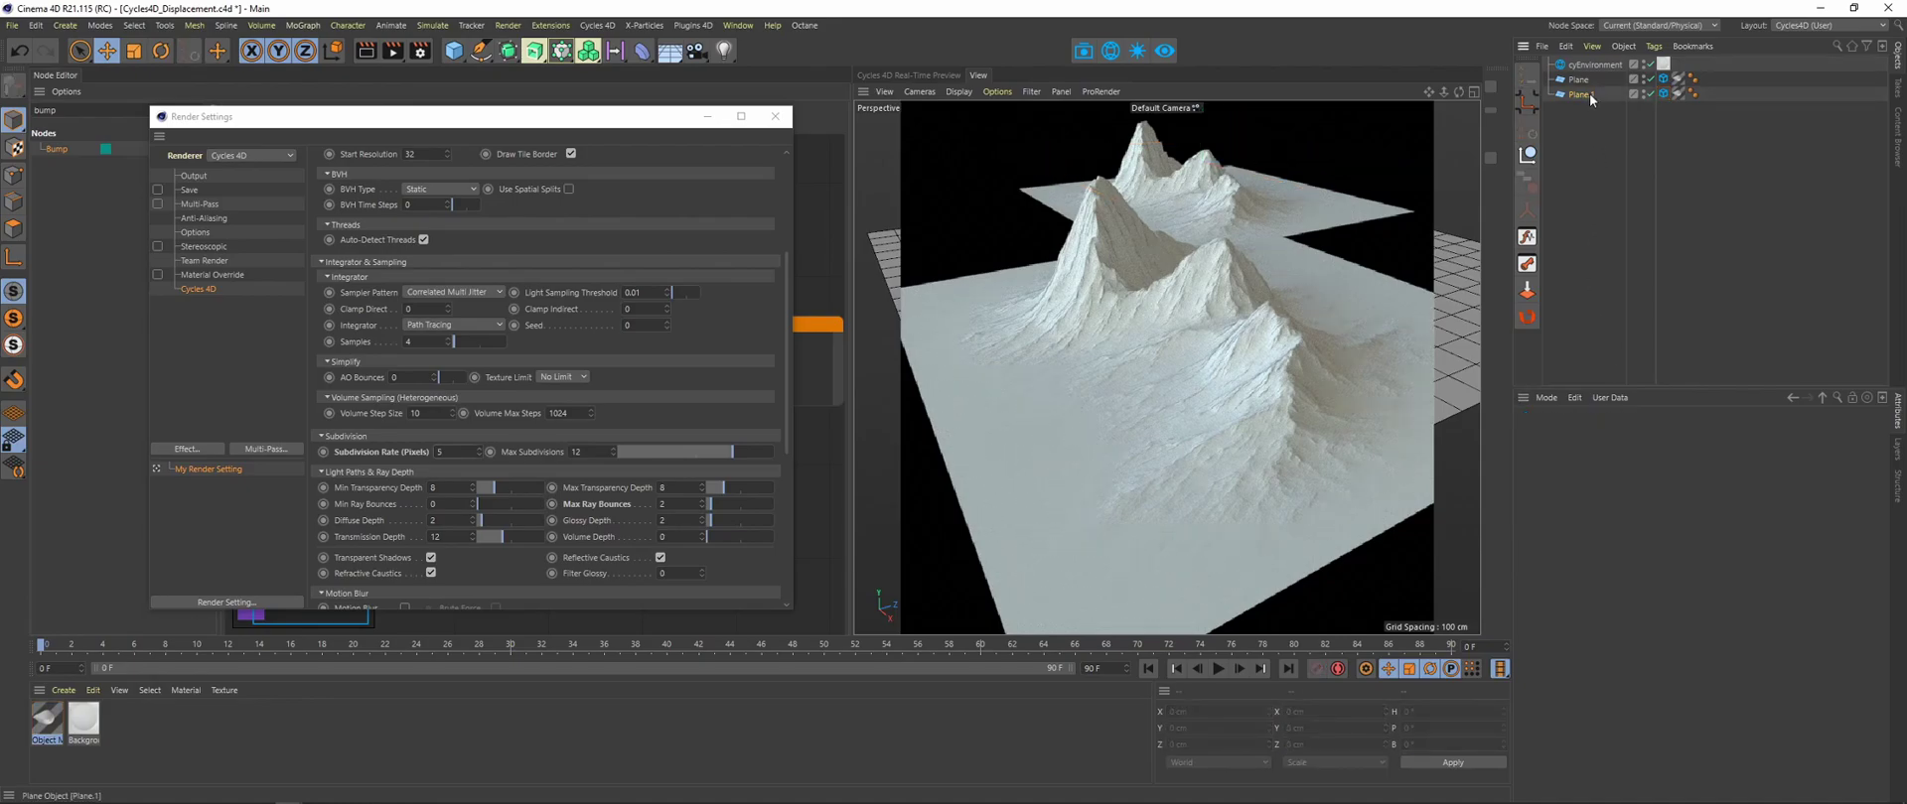
key("Delete")
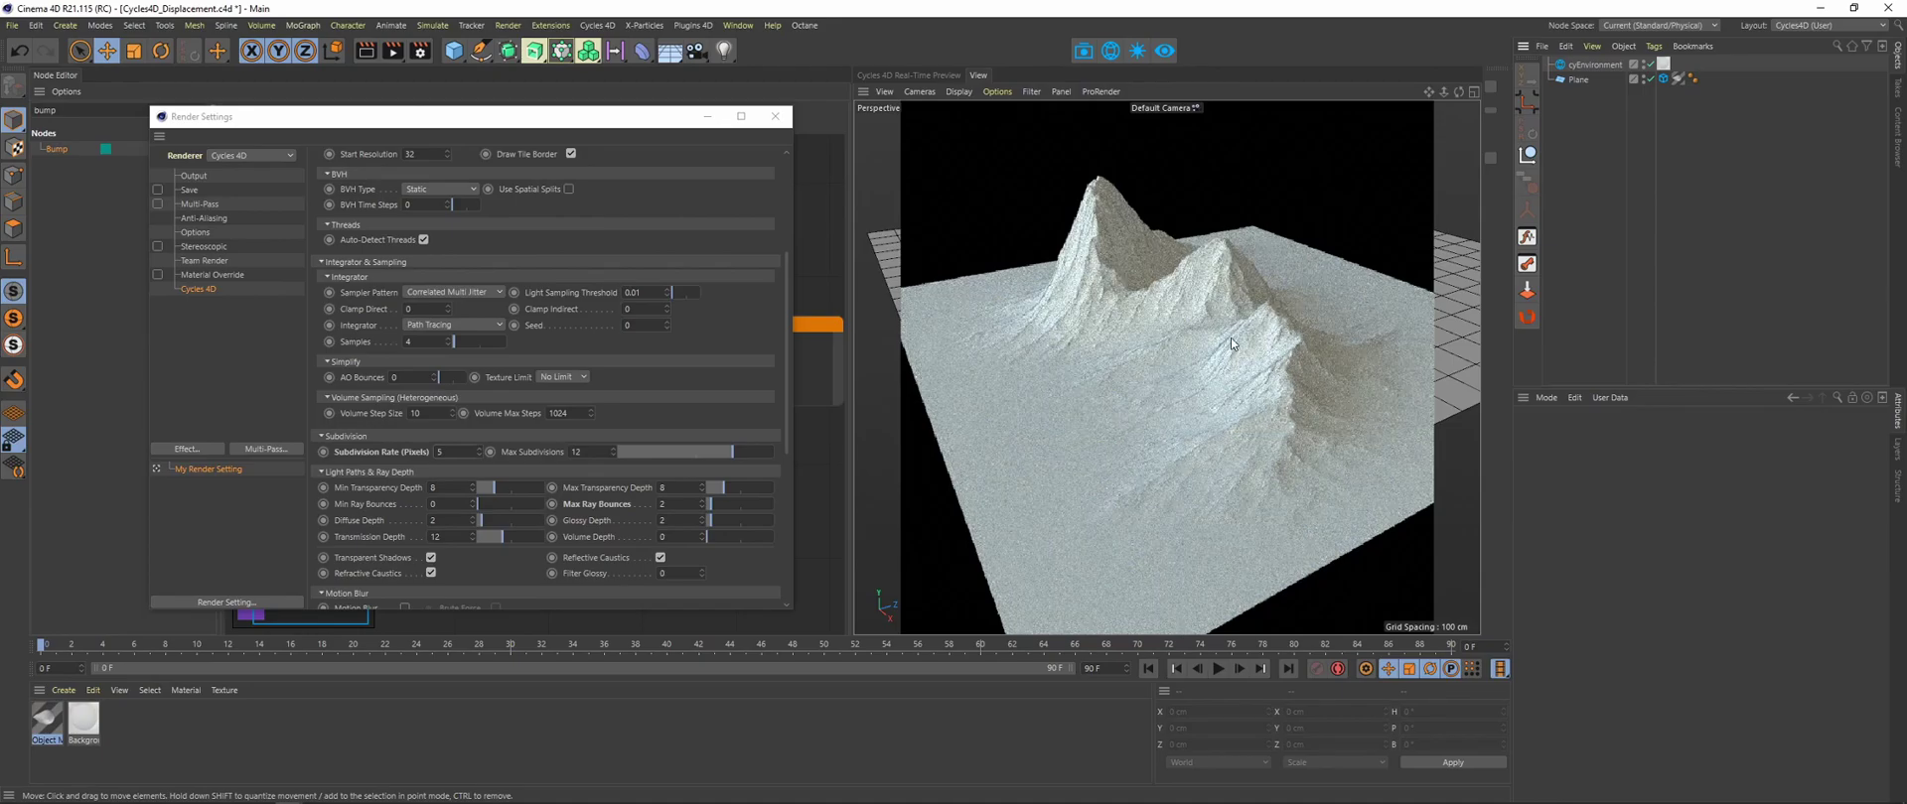
- Set the remaining plane's width and height segments to 1
left_click(1662, 79)
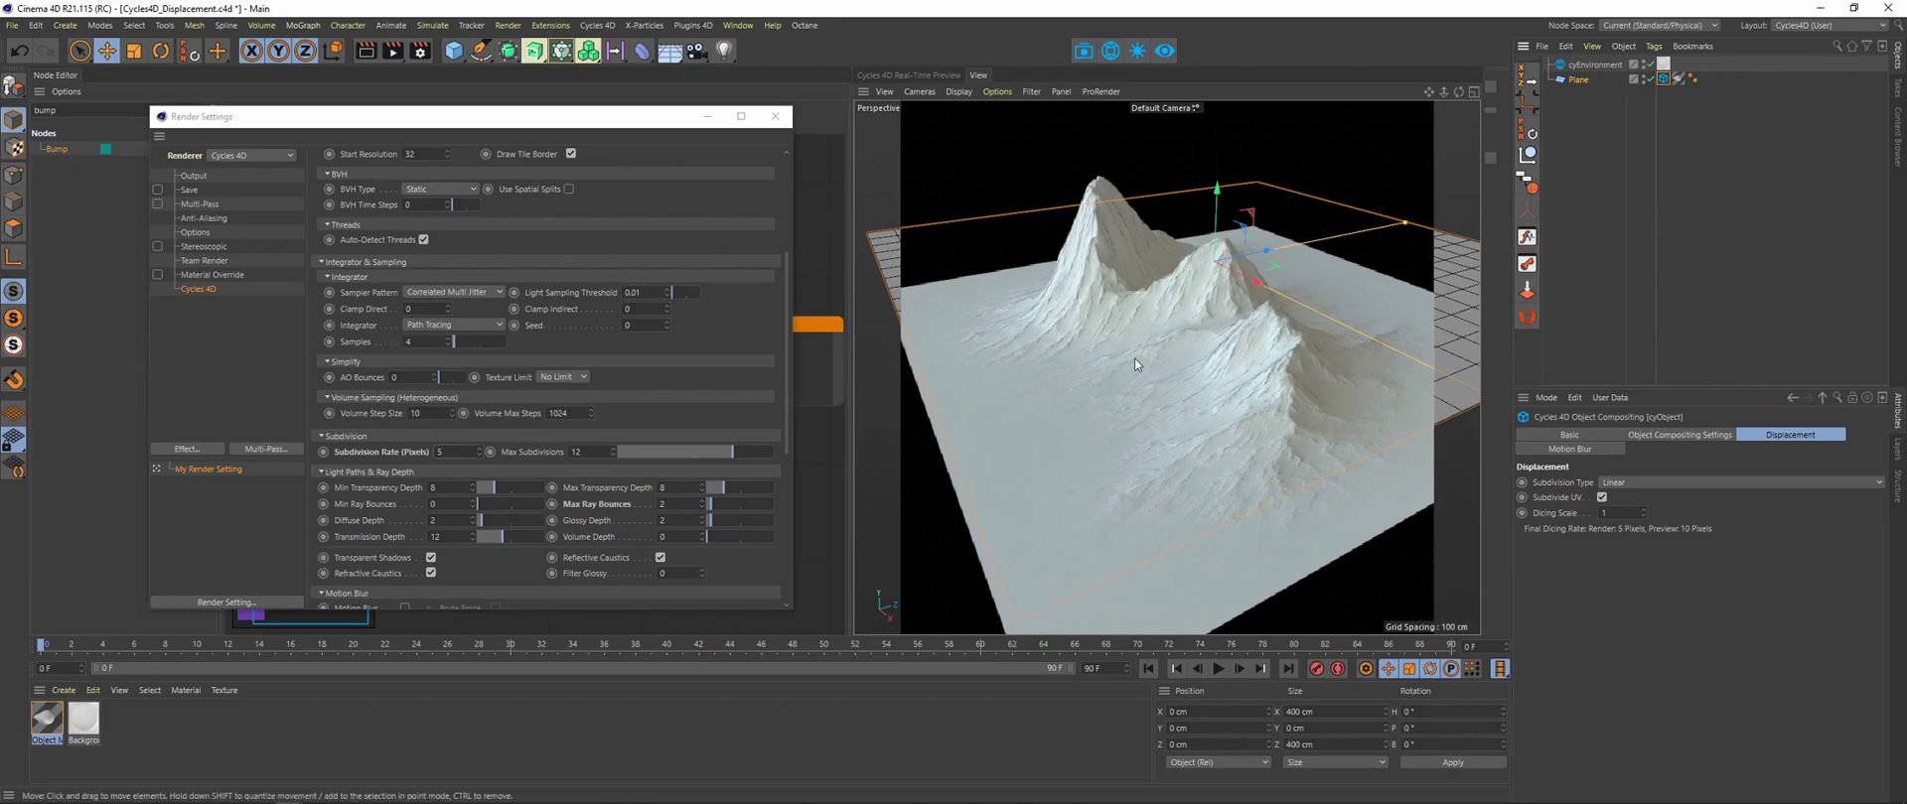
left_click(1579, 79)
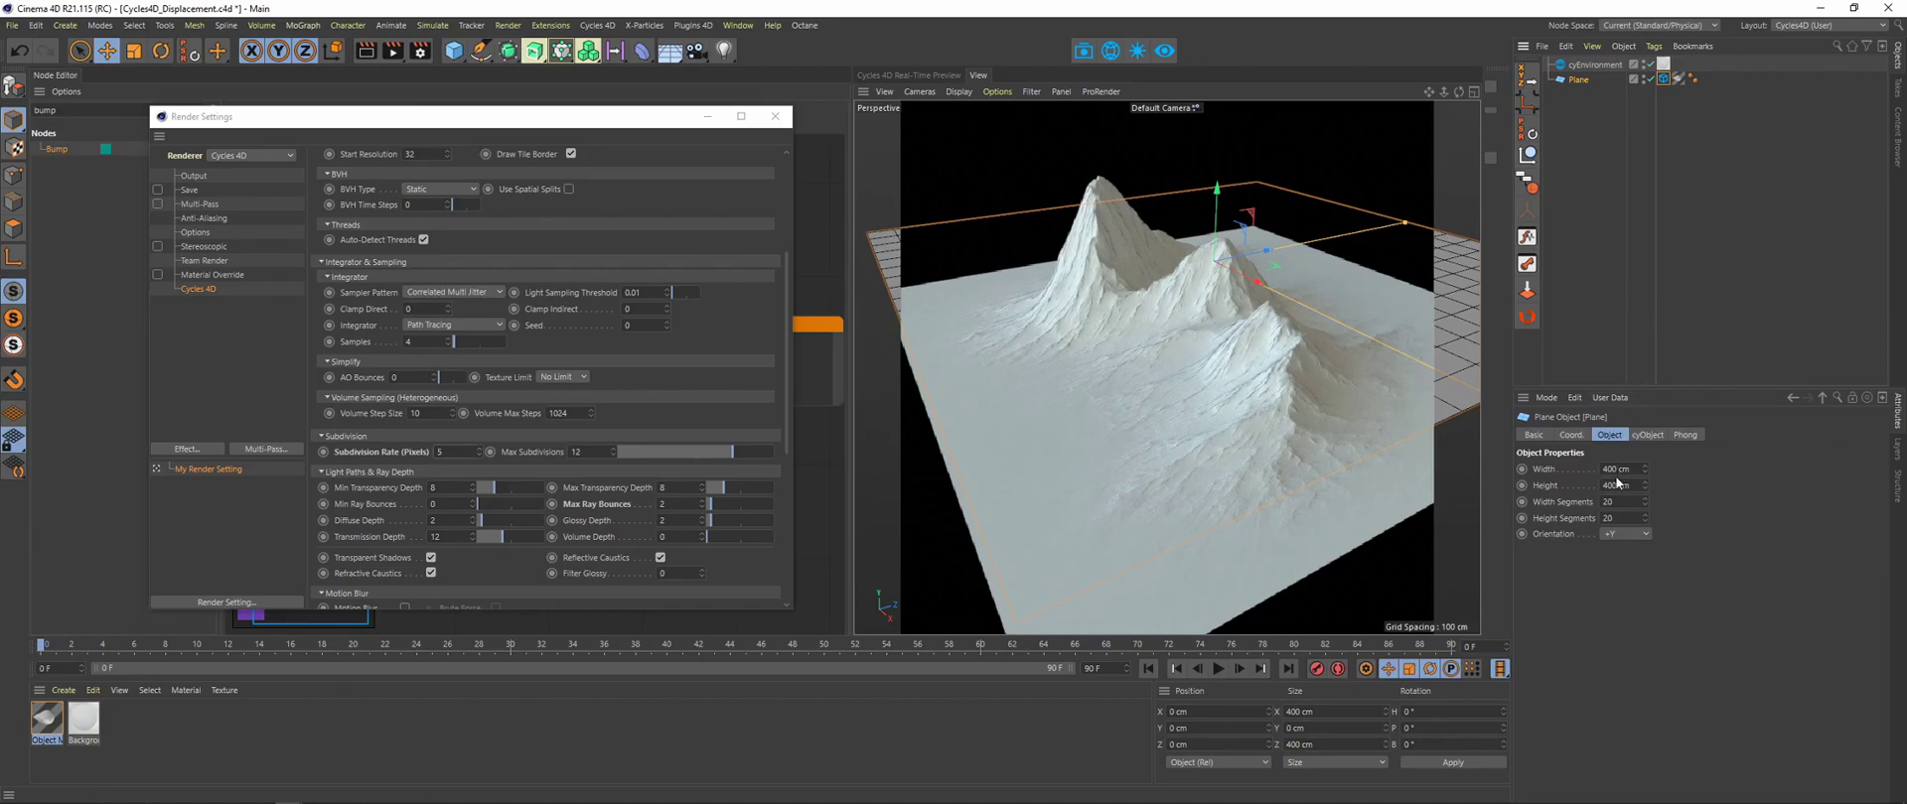
left_click_drag(1626, 504, 1523, 497)
type("1")
key("Tab")
type("11")
key("Return")
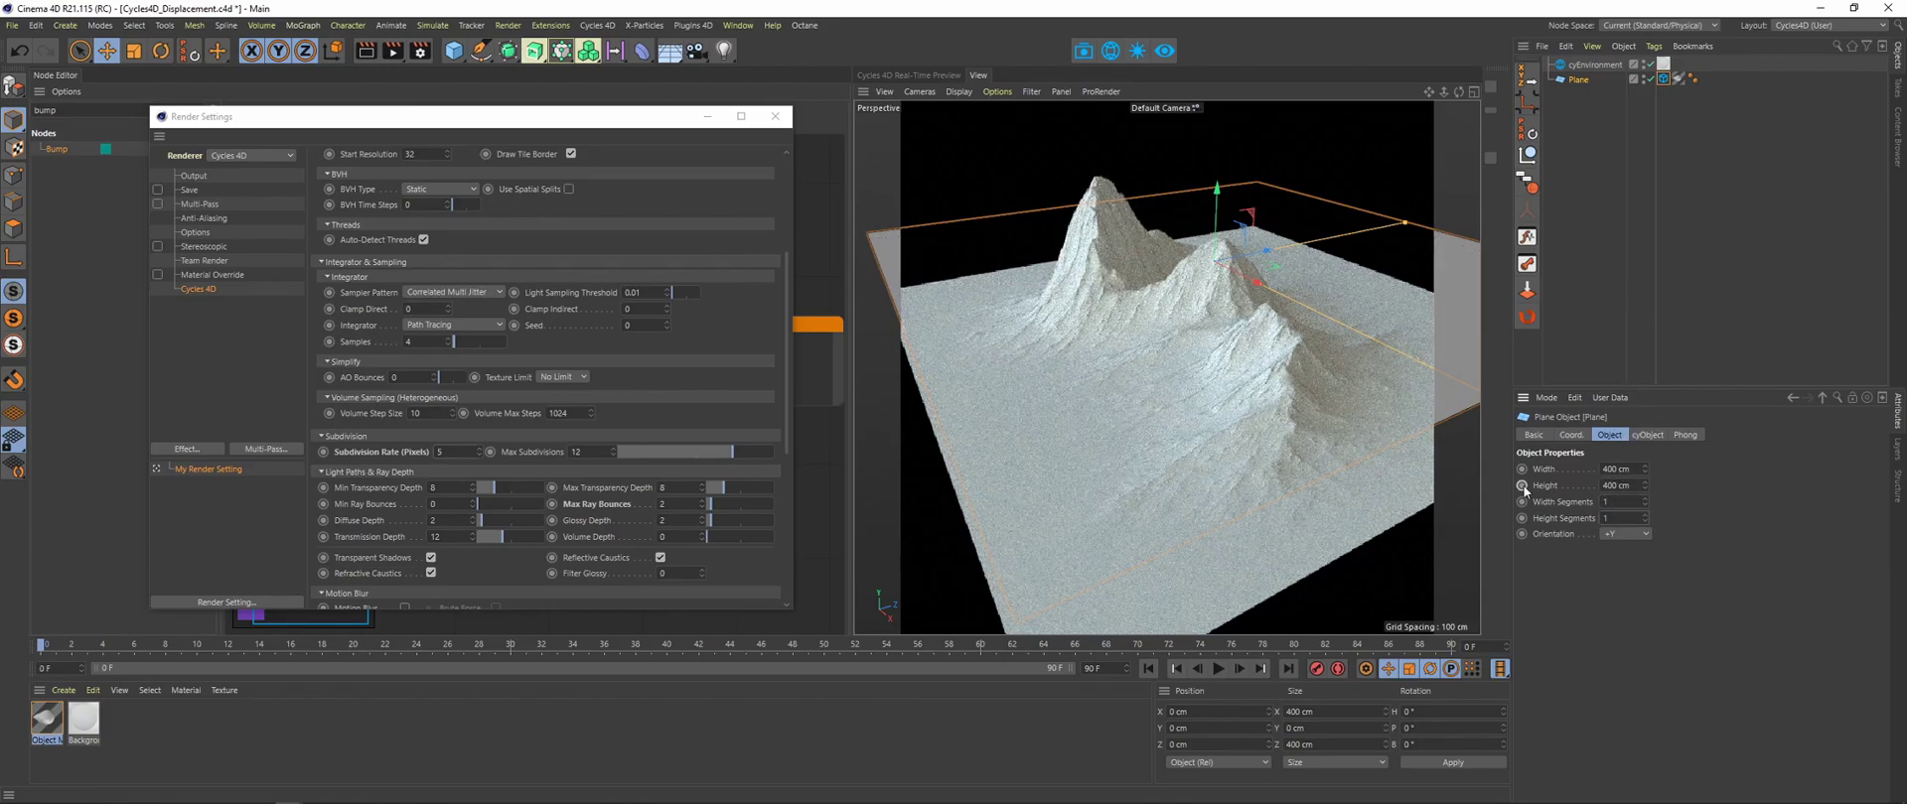
- Review the plane's object tag displacement settings and examine the subdivided mountain up close and from a distance
left_click(1640, 436)
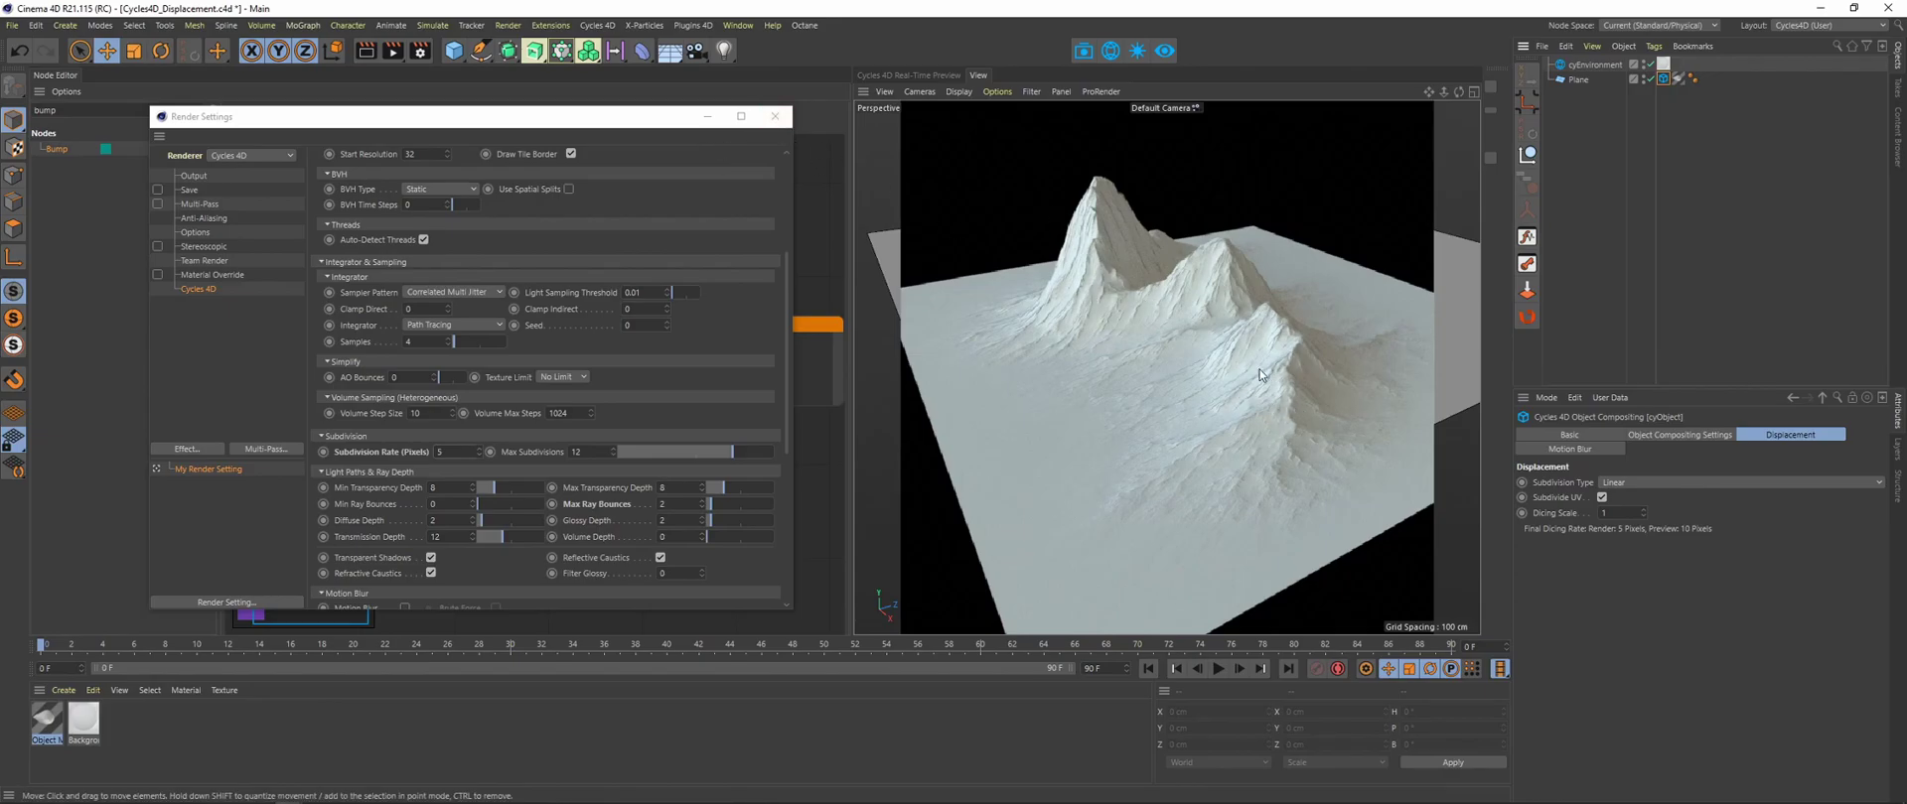
scroll(1313, 260, "up", 5)
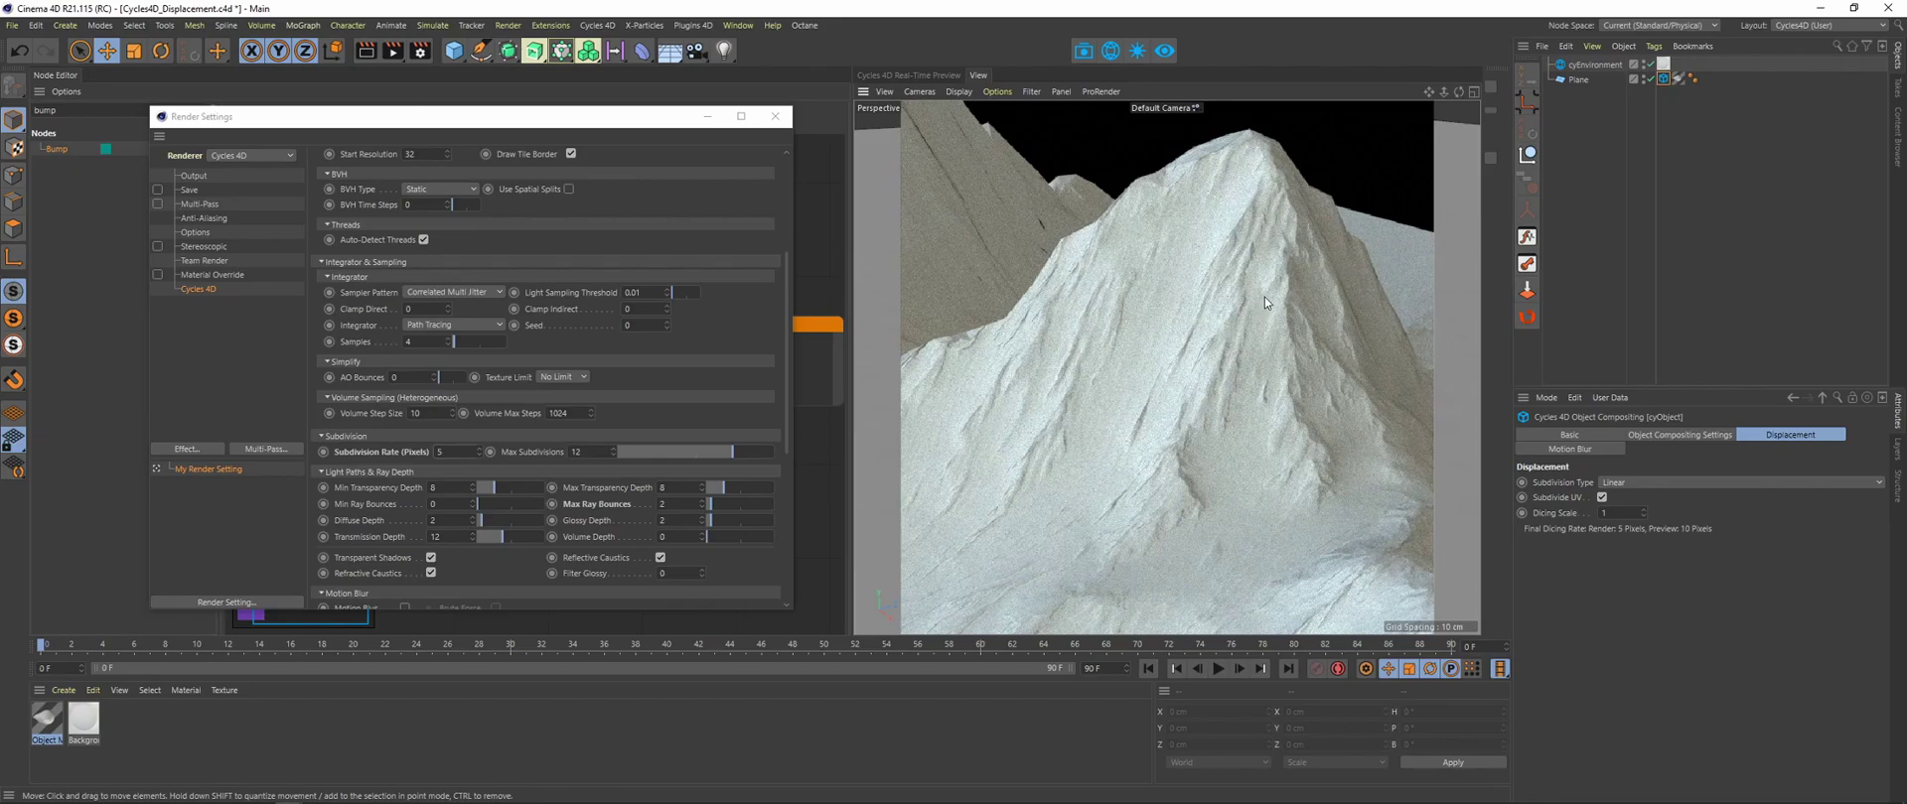
scroll(1265, 304, "down", 5)
right_click_drag(1123, 352, 1095, 353, "alt")
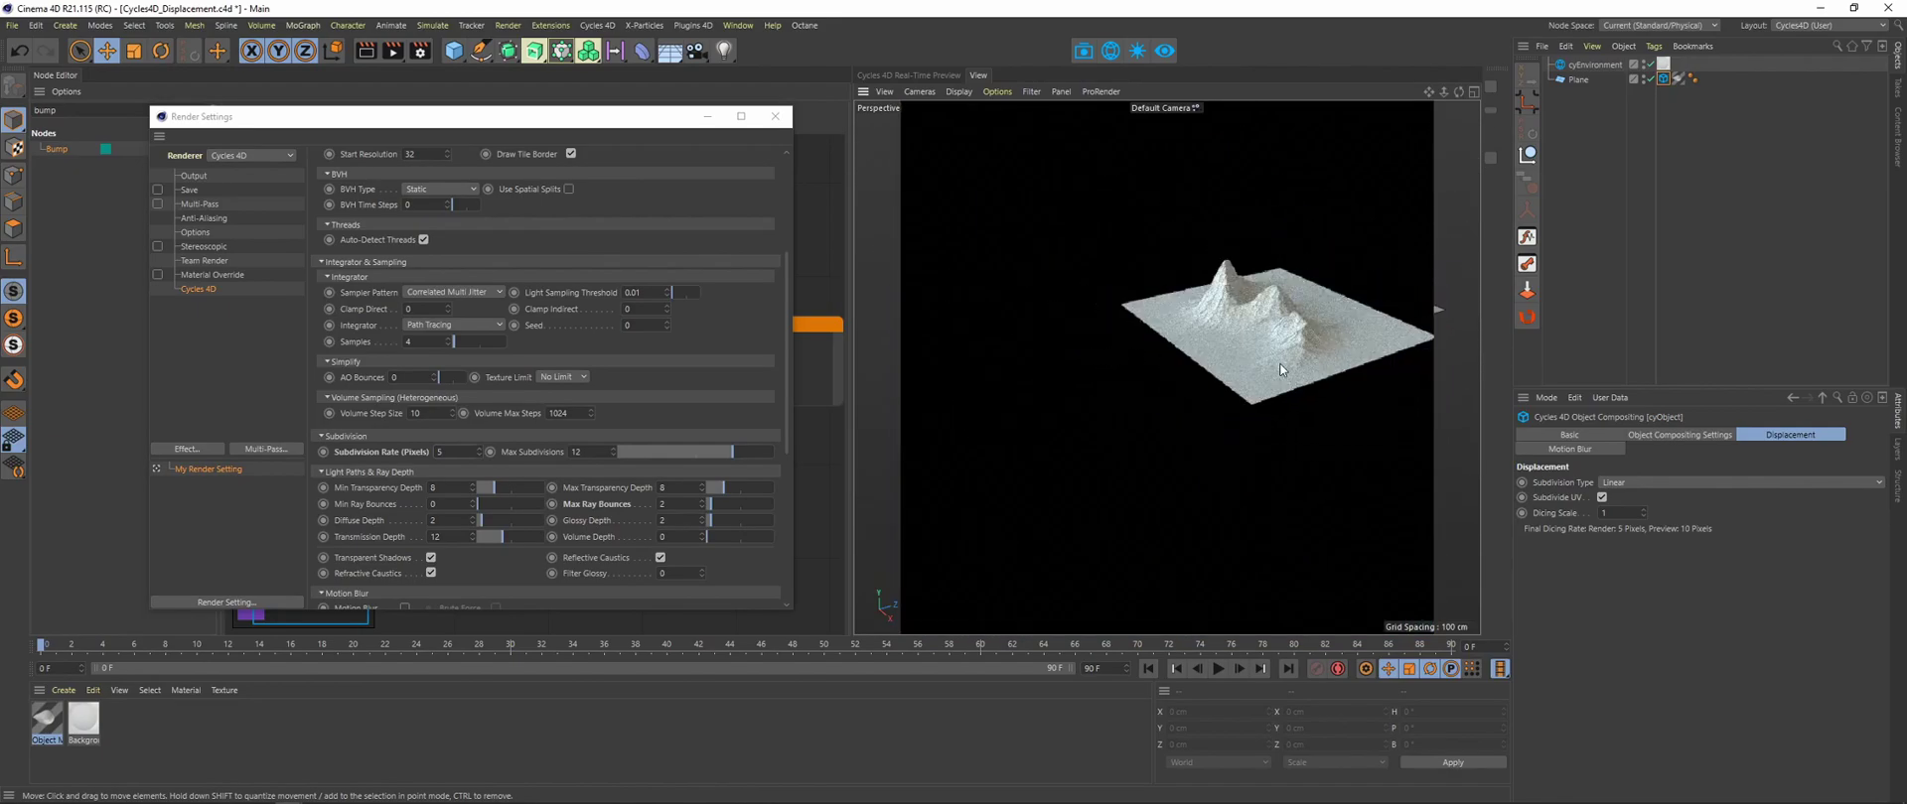
middle_click_drag(1266, 375, 1191, 401, "alt")
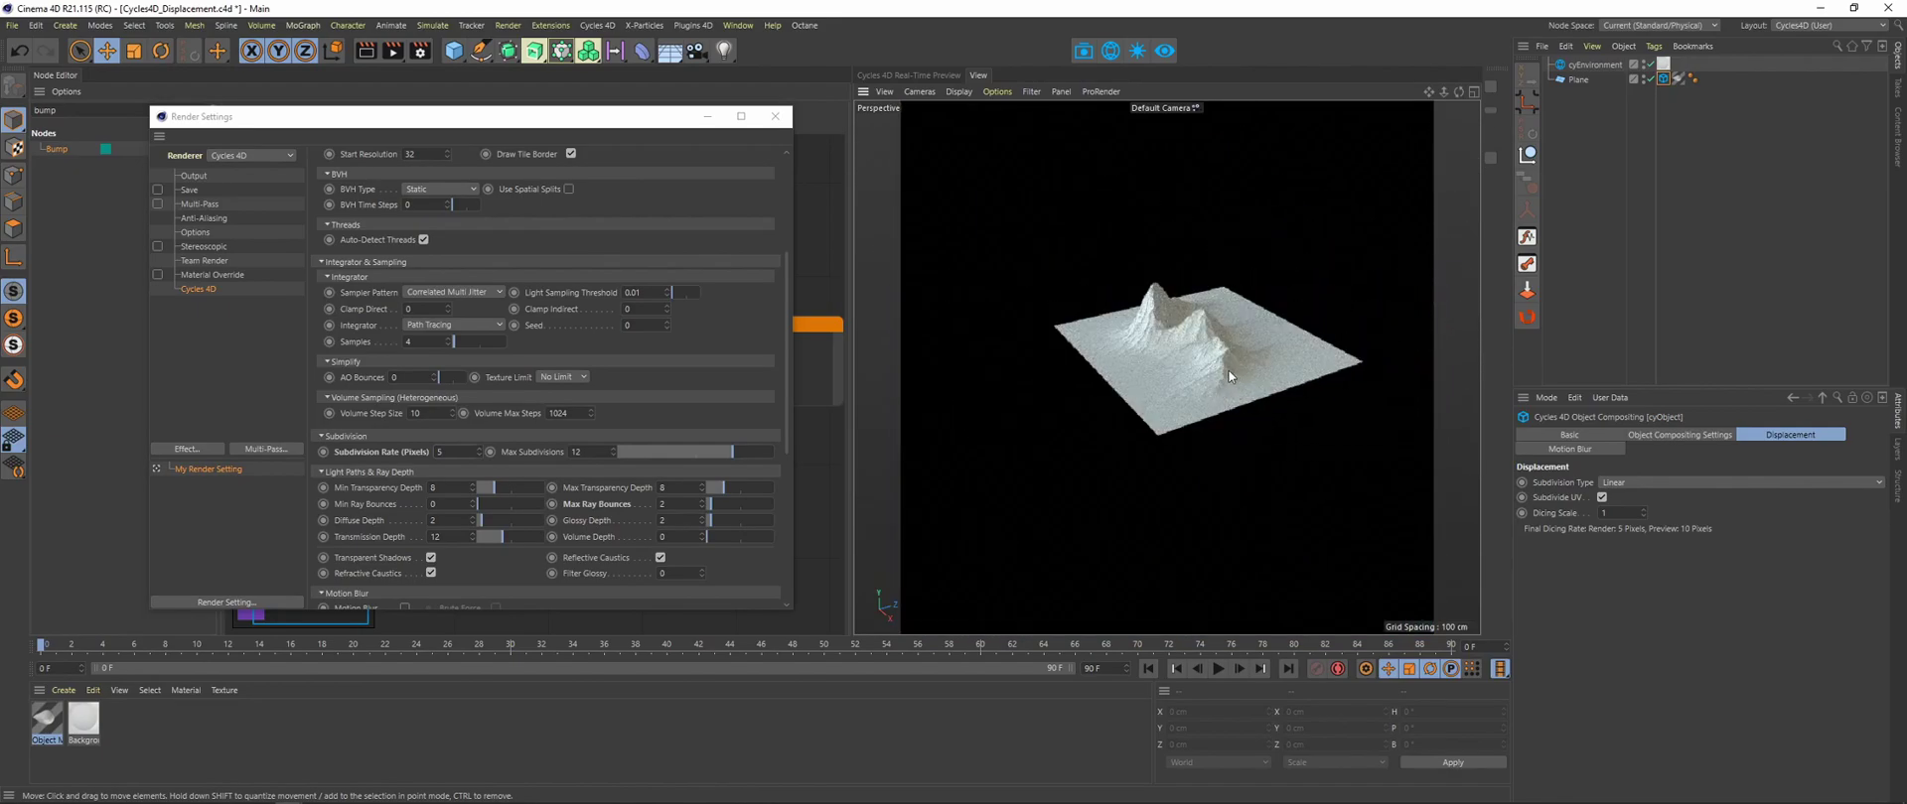
scroll(1224, 359, "up", 3)
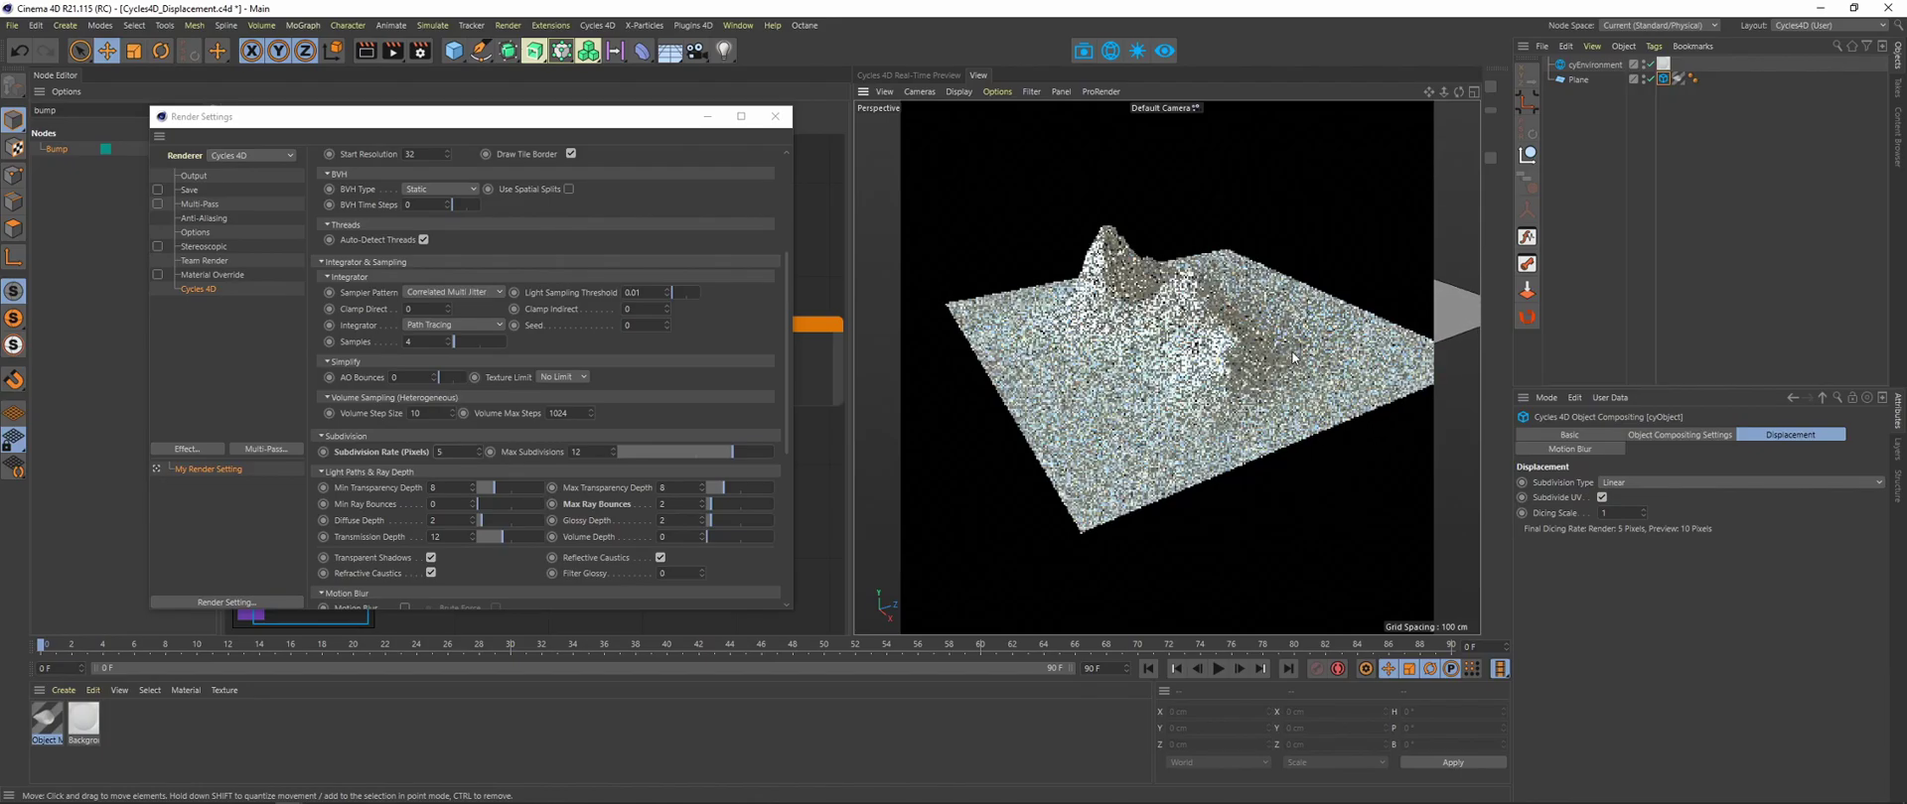
- Examine the displaced mountain's surface detail up close, from several angles, and from farther back
scroll(1295, 355, "up", 5)
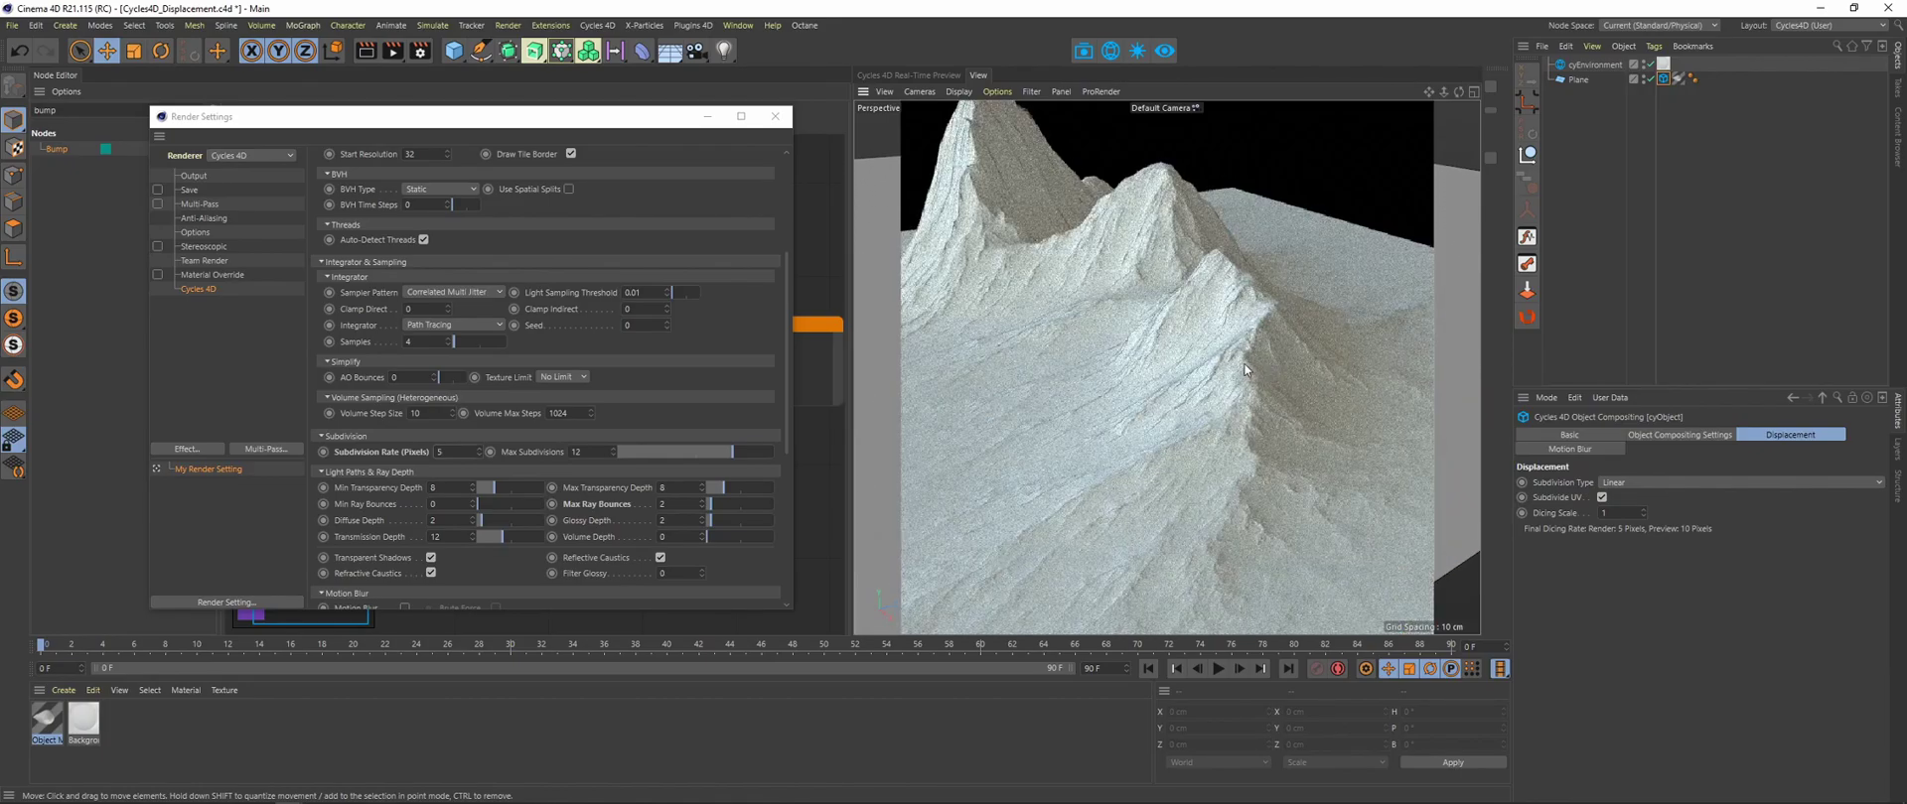
left_click_drag(1243, 363, 1378, 366, "alt")
left_click_drag(1123, 377, 1218, 335, "alt")
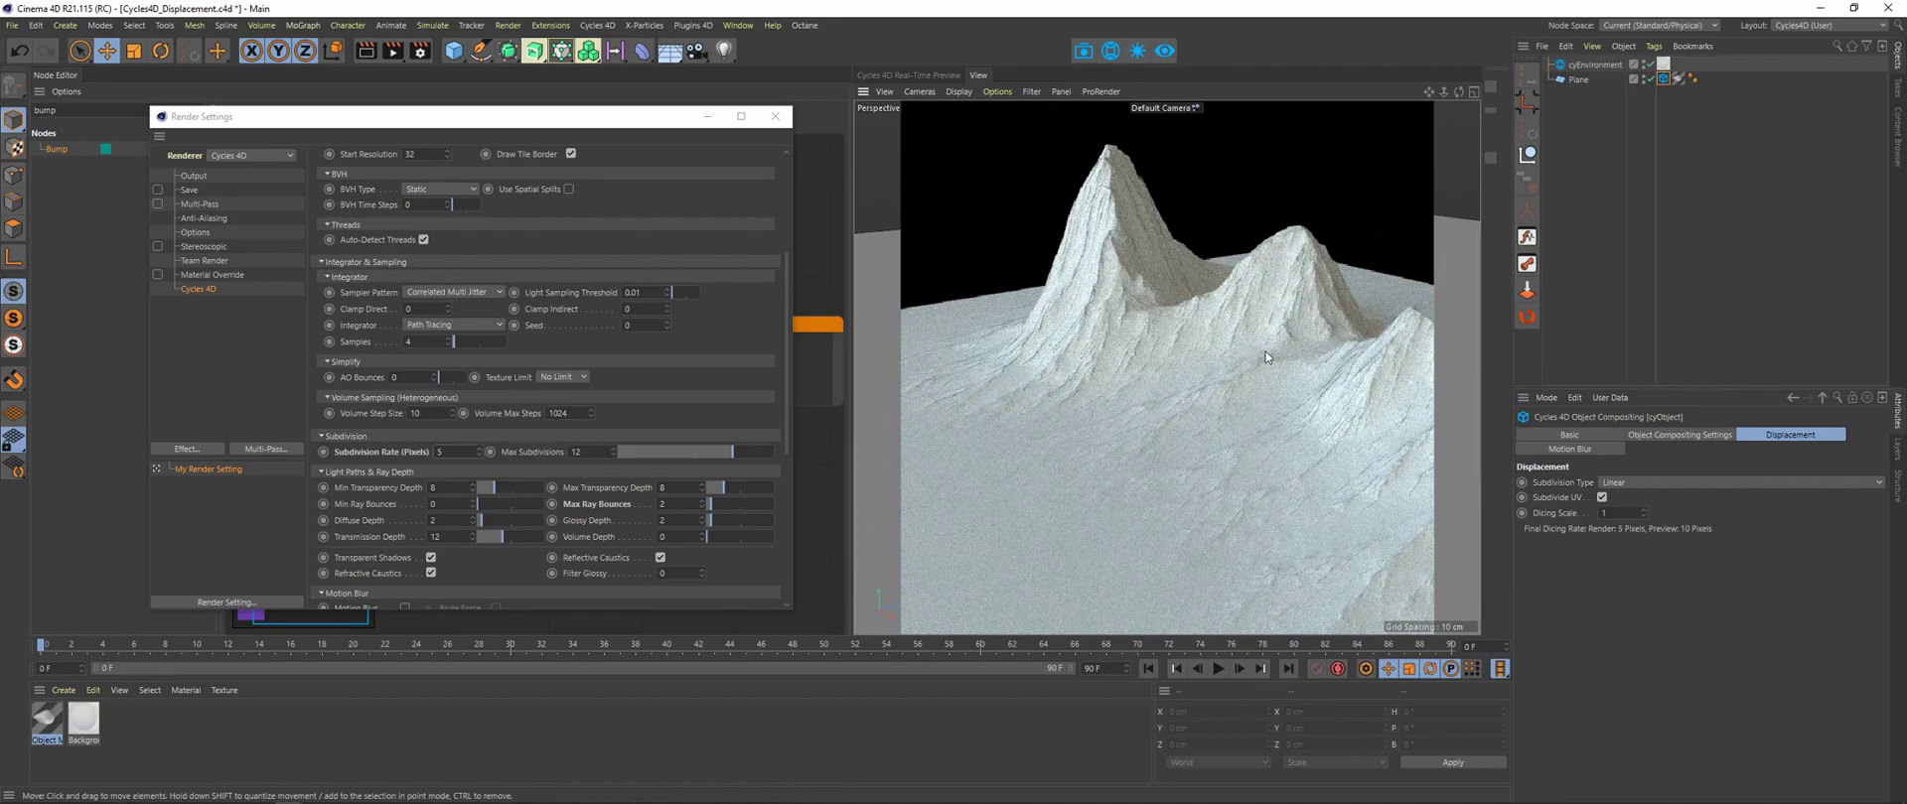
right_click_drag(1266, 361, 1249, 407, "alt")
middle_click_drag(1248, 407, 1141, 407, "alt")
right_click_drag(1141, 407, 1221, 377, "alt")
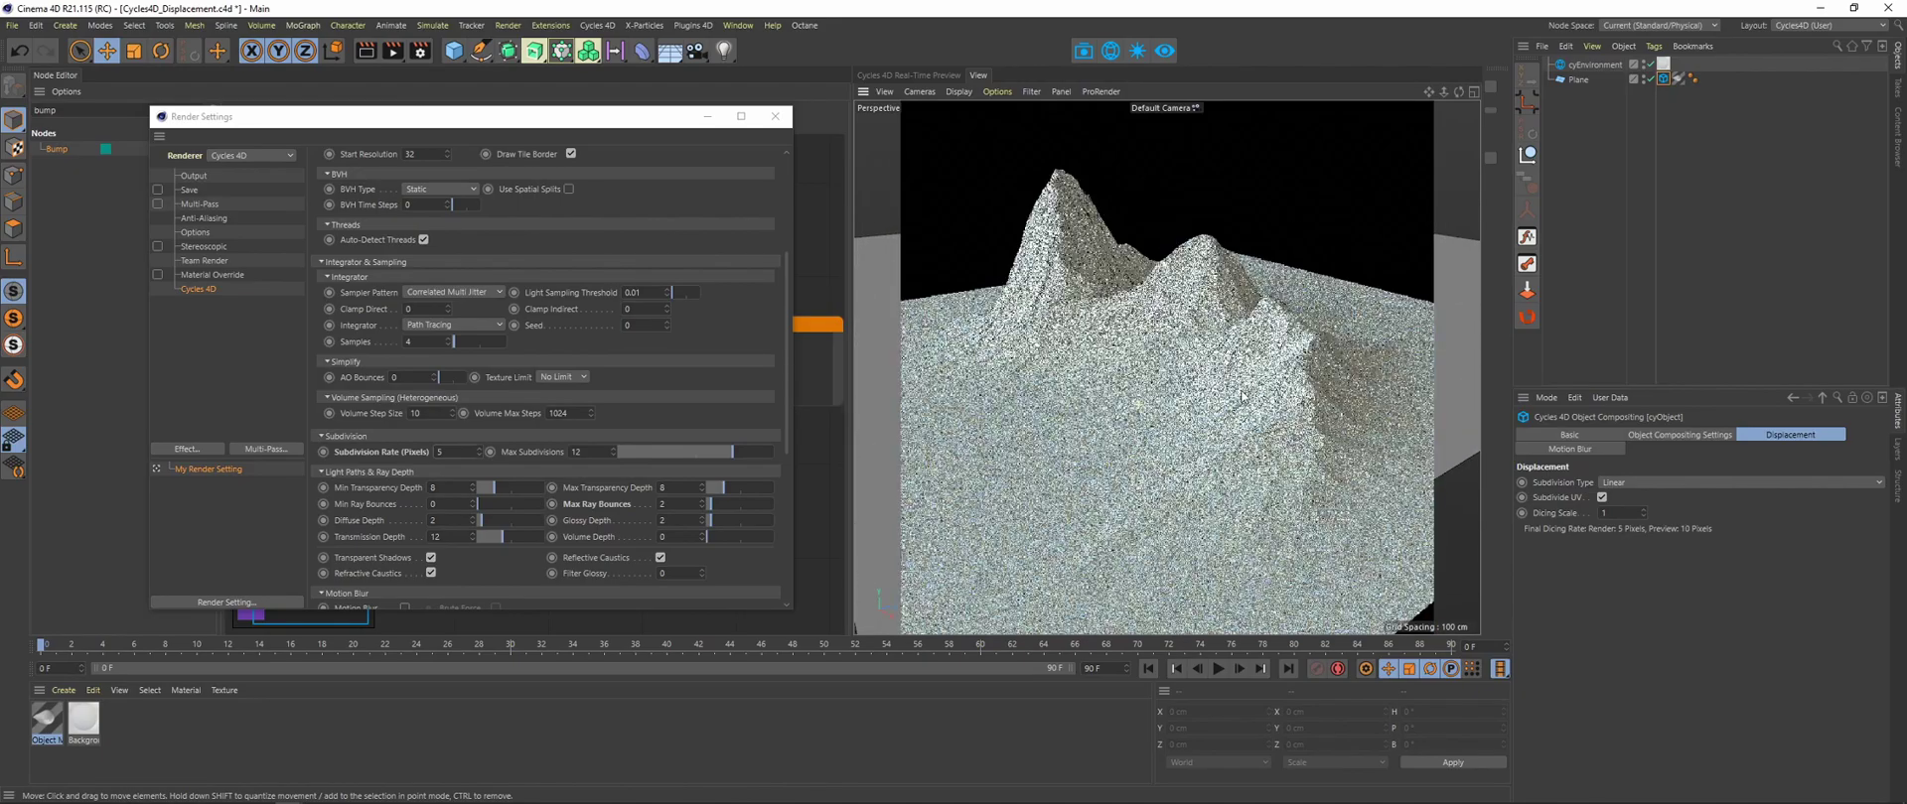
- Try a Subd Rate of 5 in the Real-Time Preview and inspect the mountain in the viewport
left_click(914, 76)
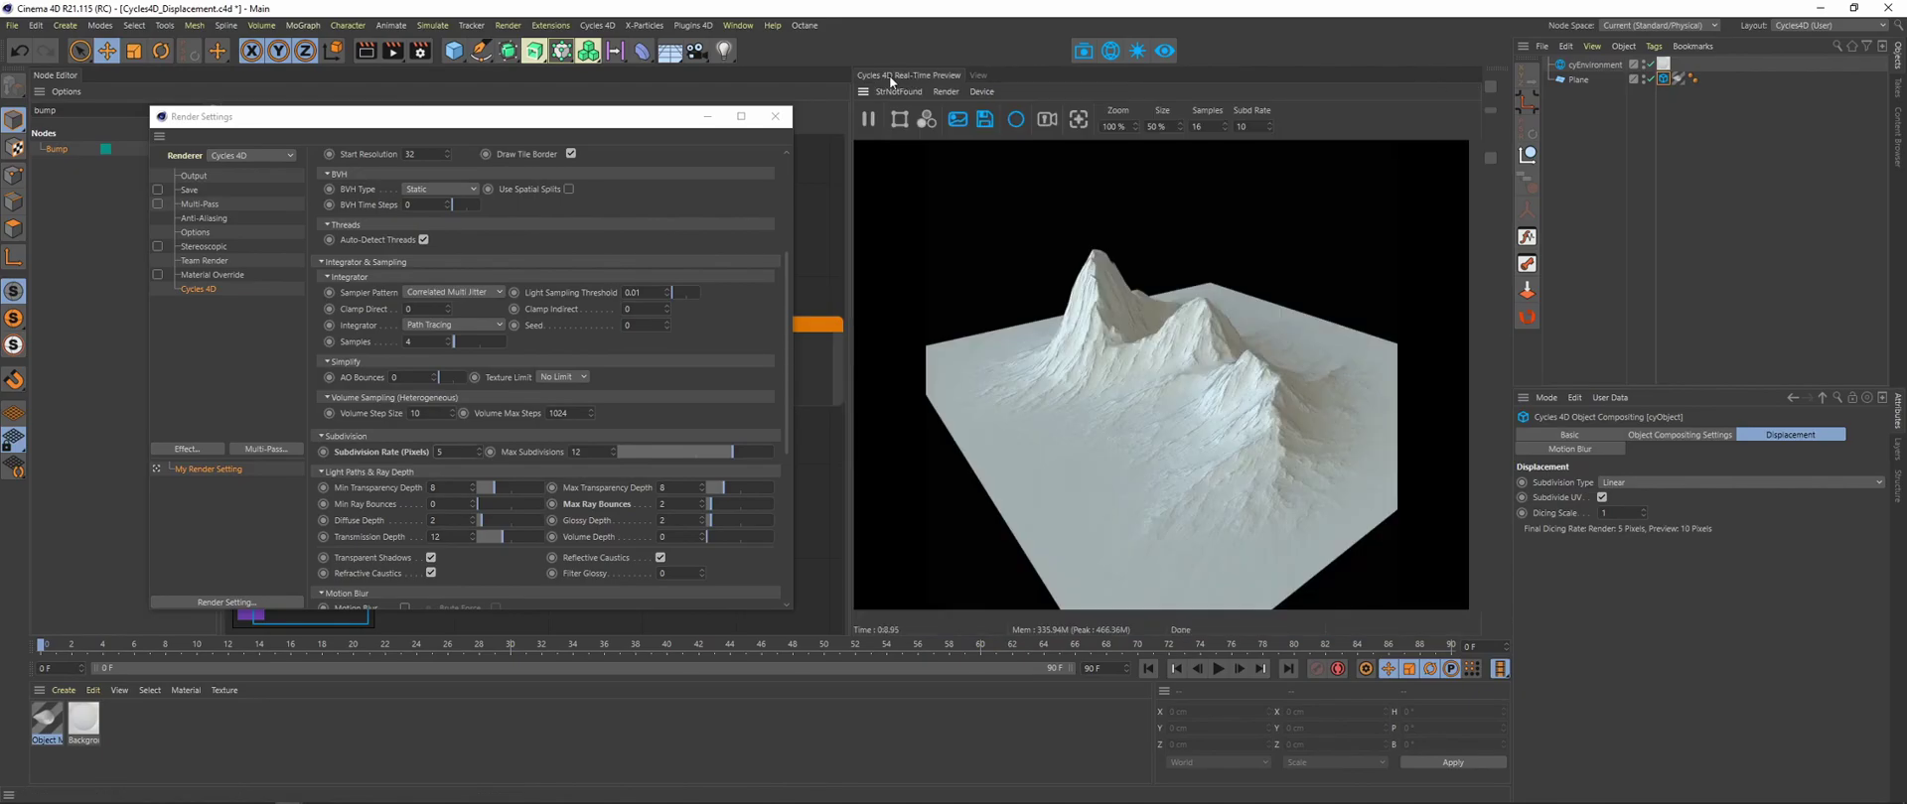
double_click(1253, 127)
type("8")
key("Return")
left_click(979, 75)
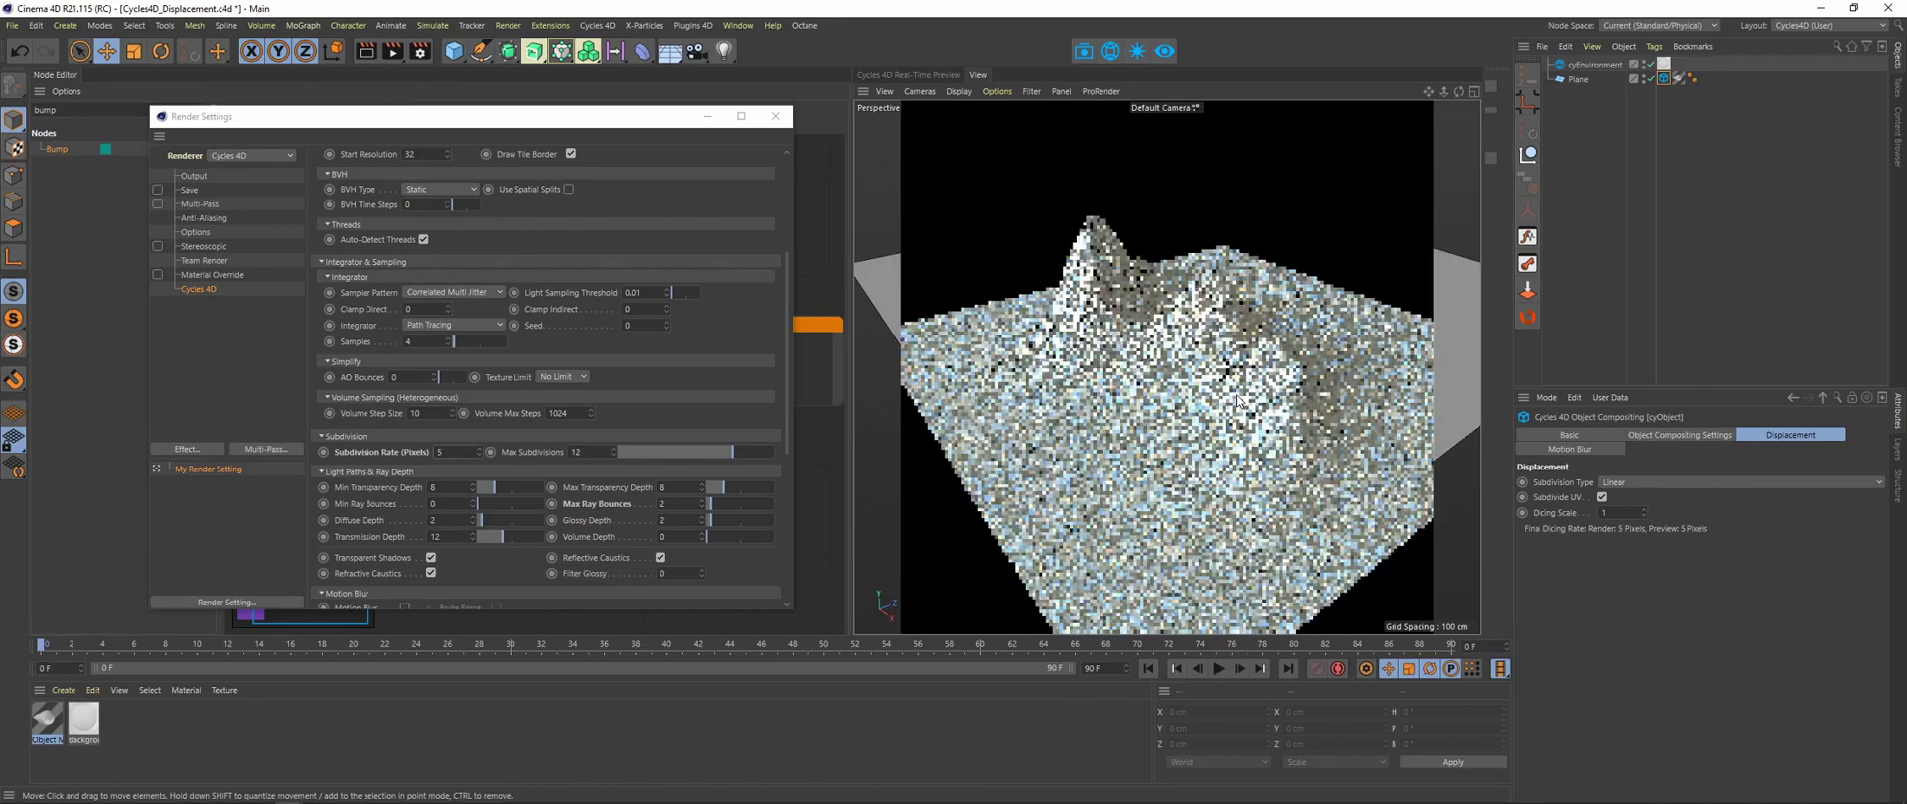
left_click_drag(1235, 395, 1219, 352, "alt")
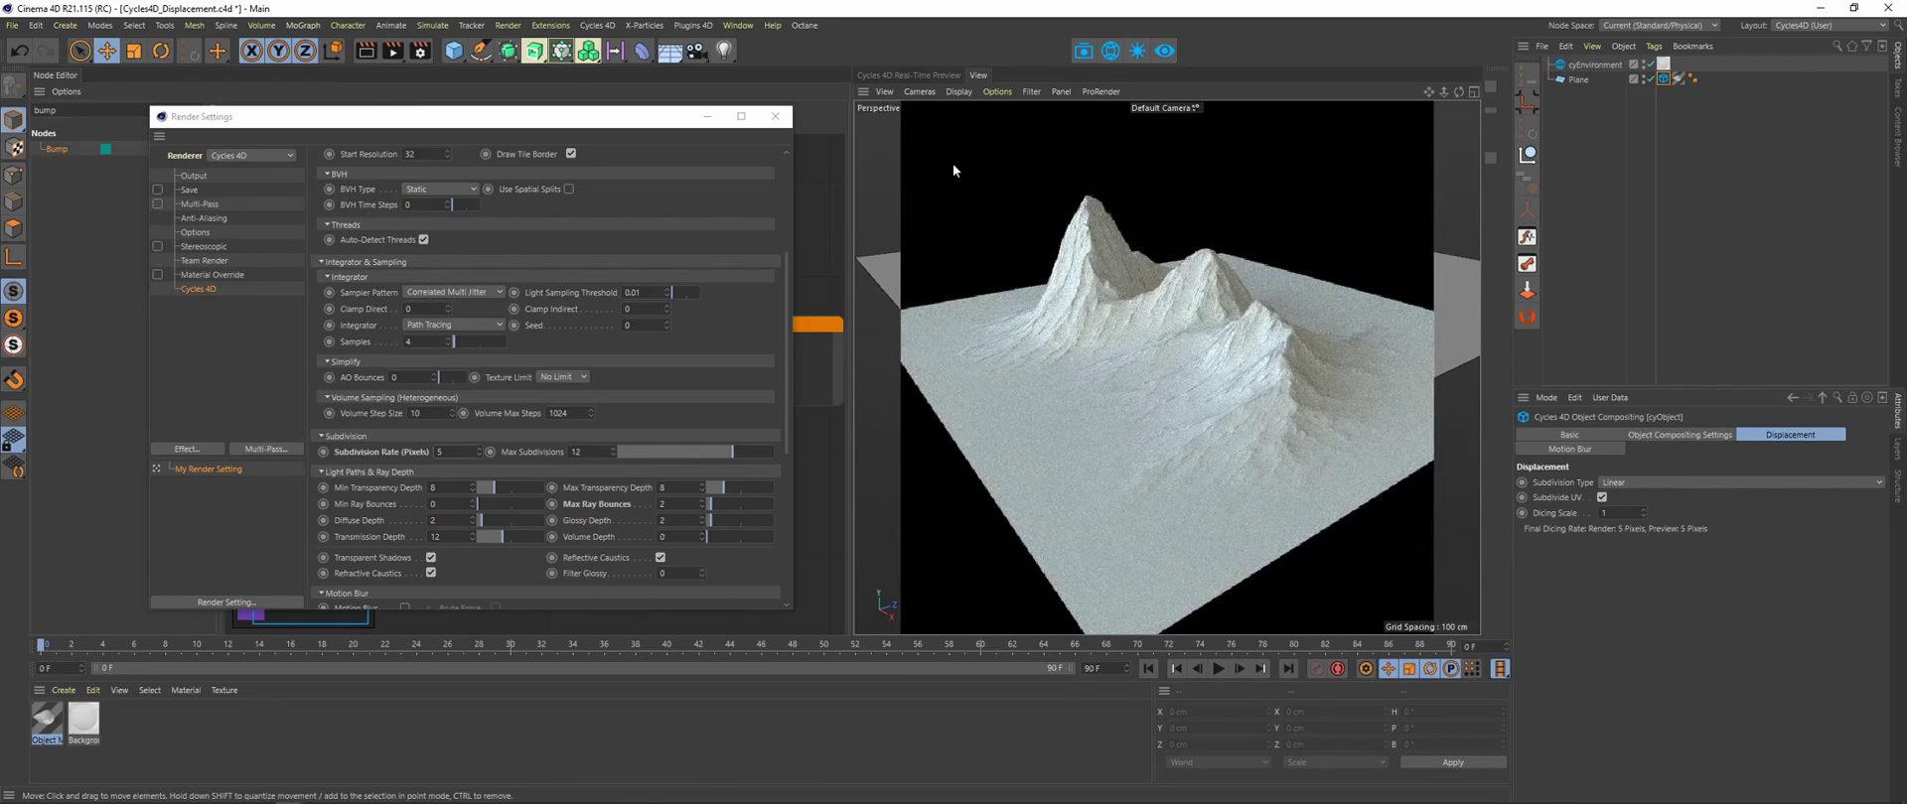
- Set the Real-Time Preview's Subd Rate to 8 and the plane tag's Dicing Scale to 5
left_click(898, 72)
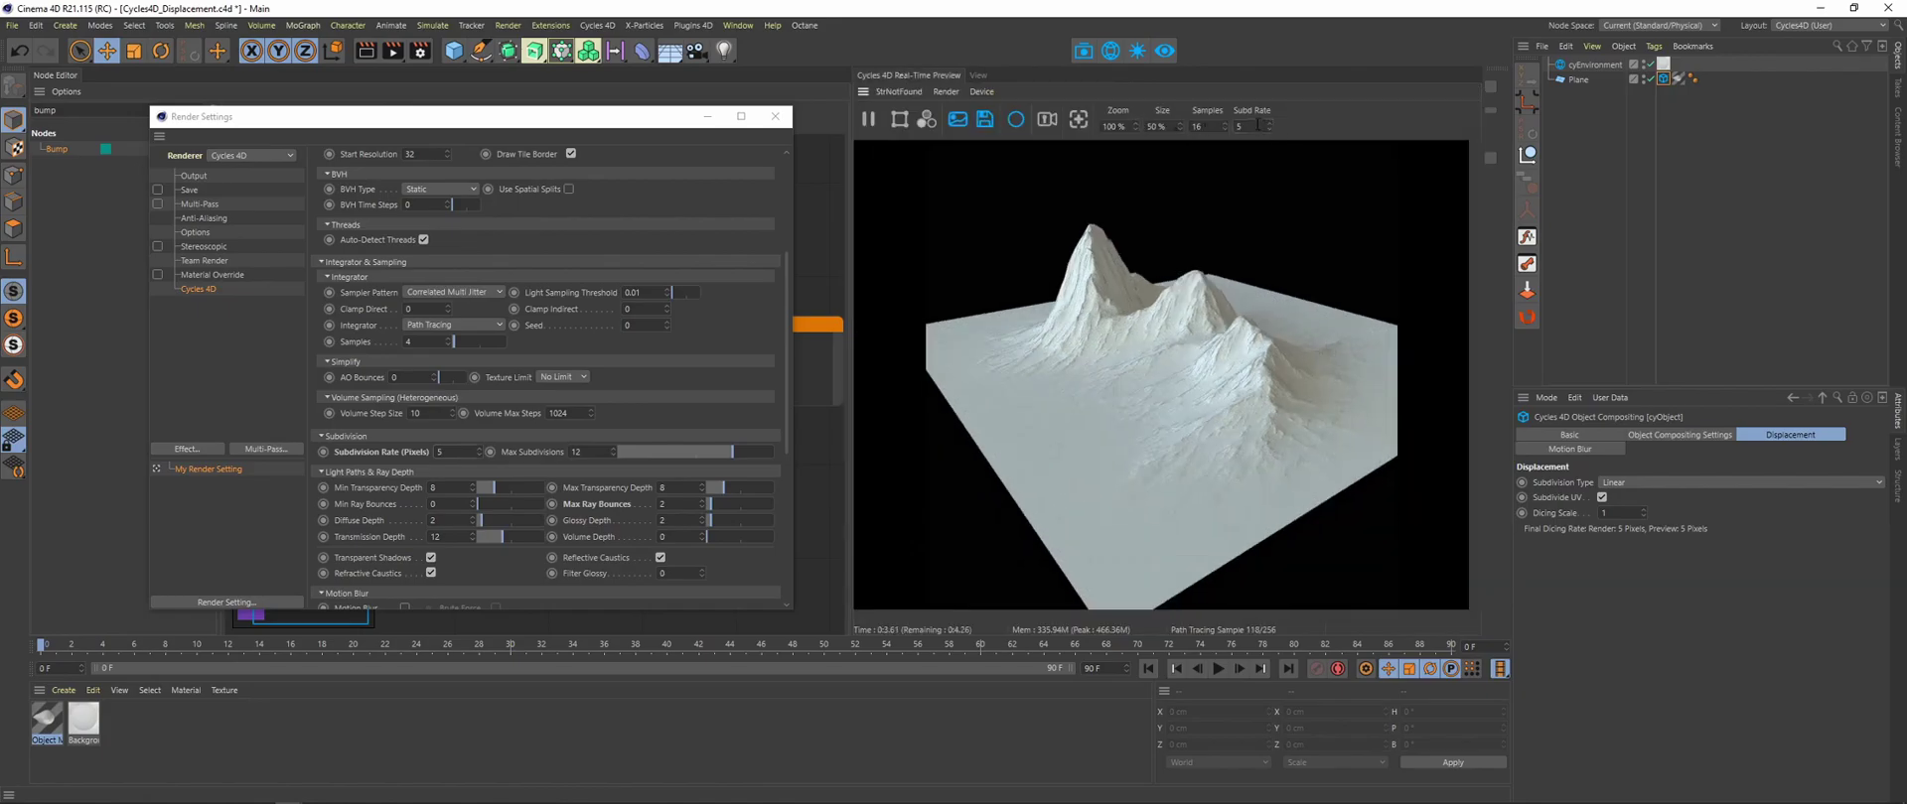
type("8")
key("Return")
type("5")
key("Return")
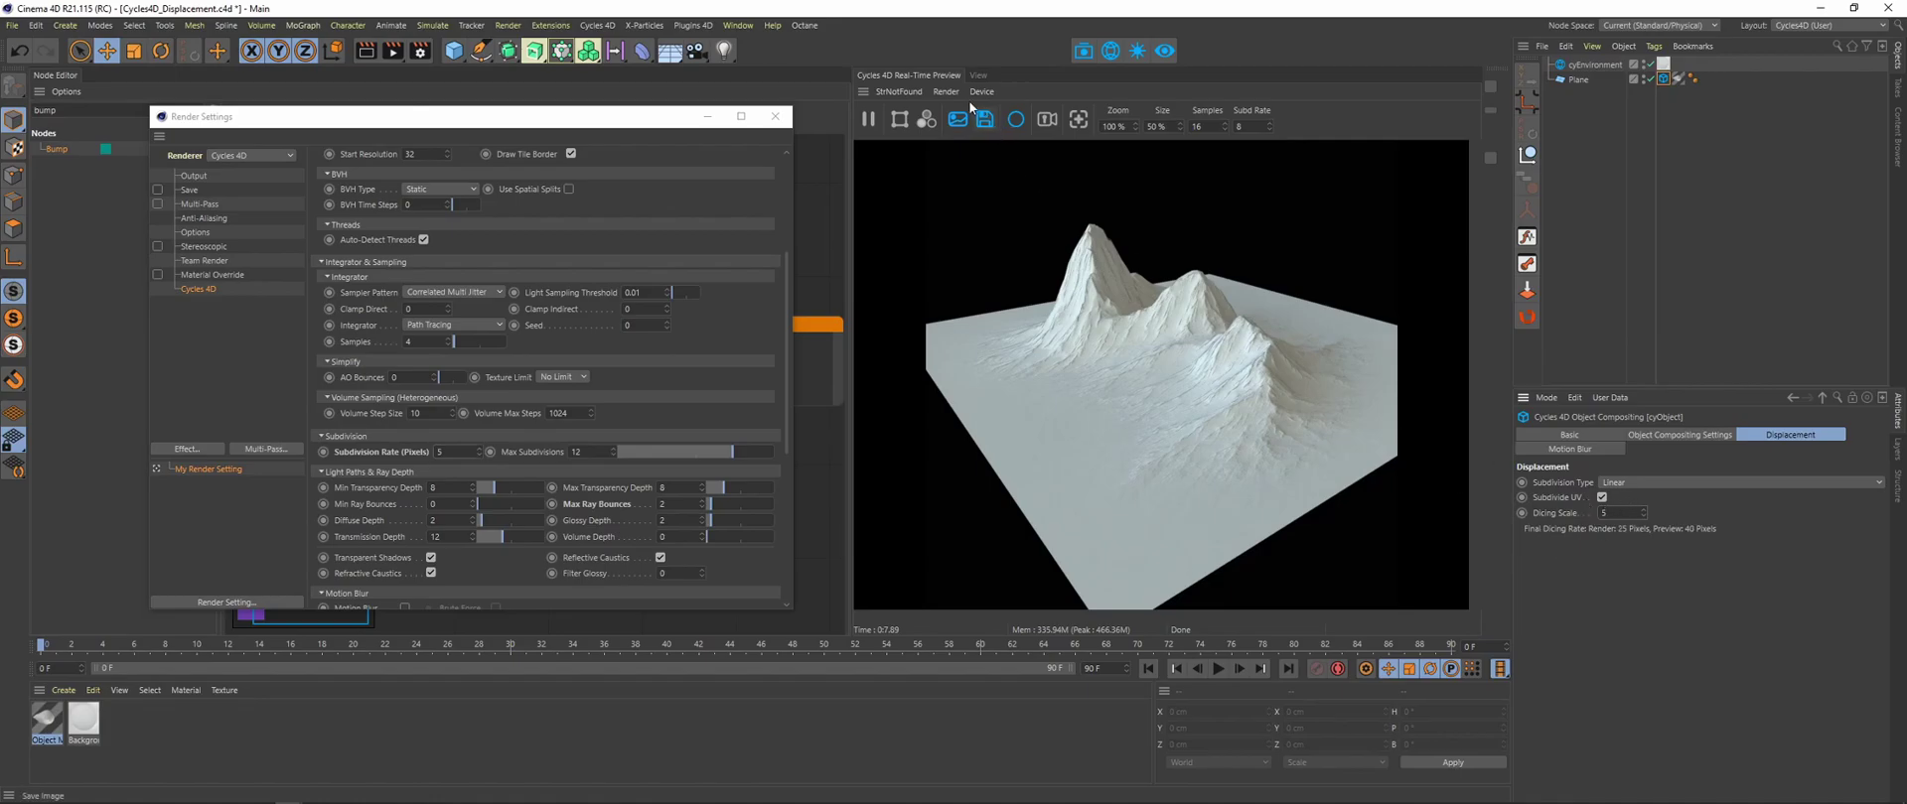
- Render the mountain to the Picture Viewer, compare it with the viewport, and close the render
left_click(979, 75)
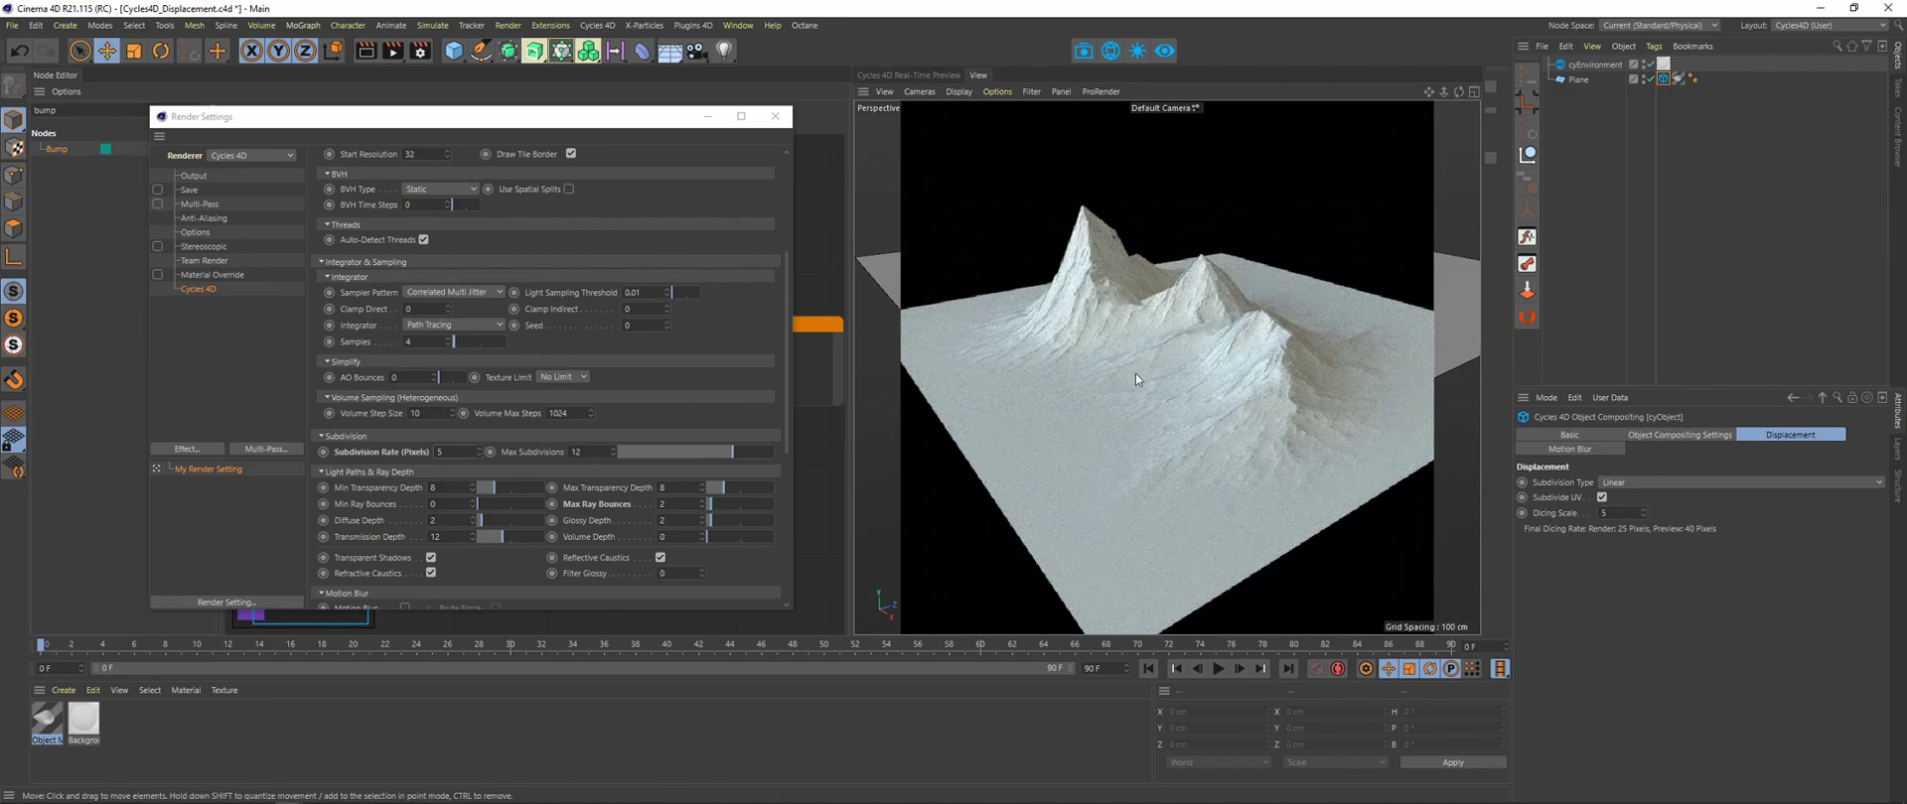
key("shift+r")
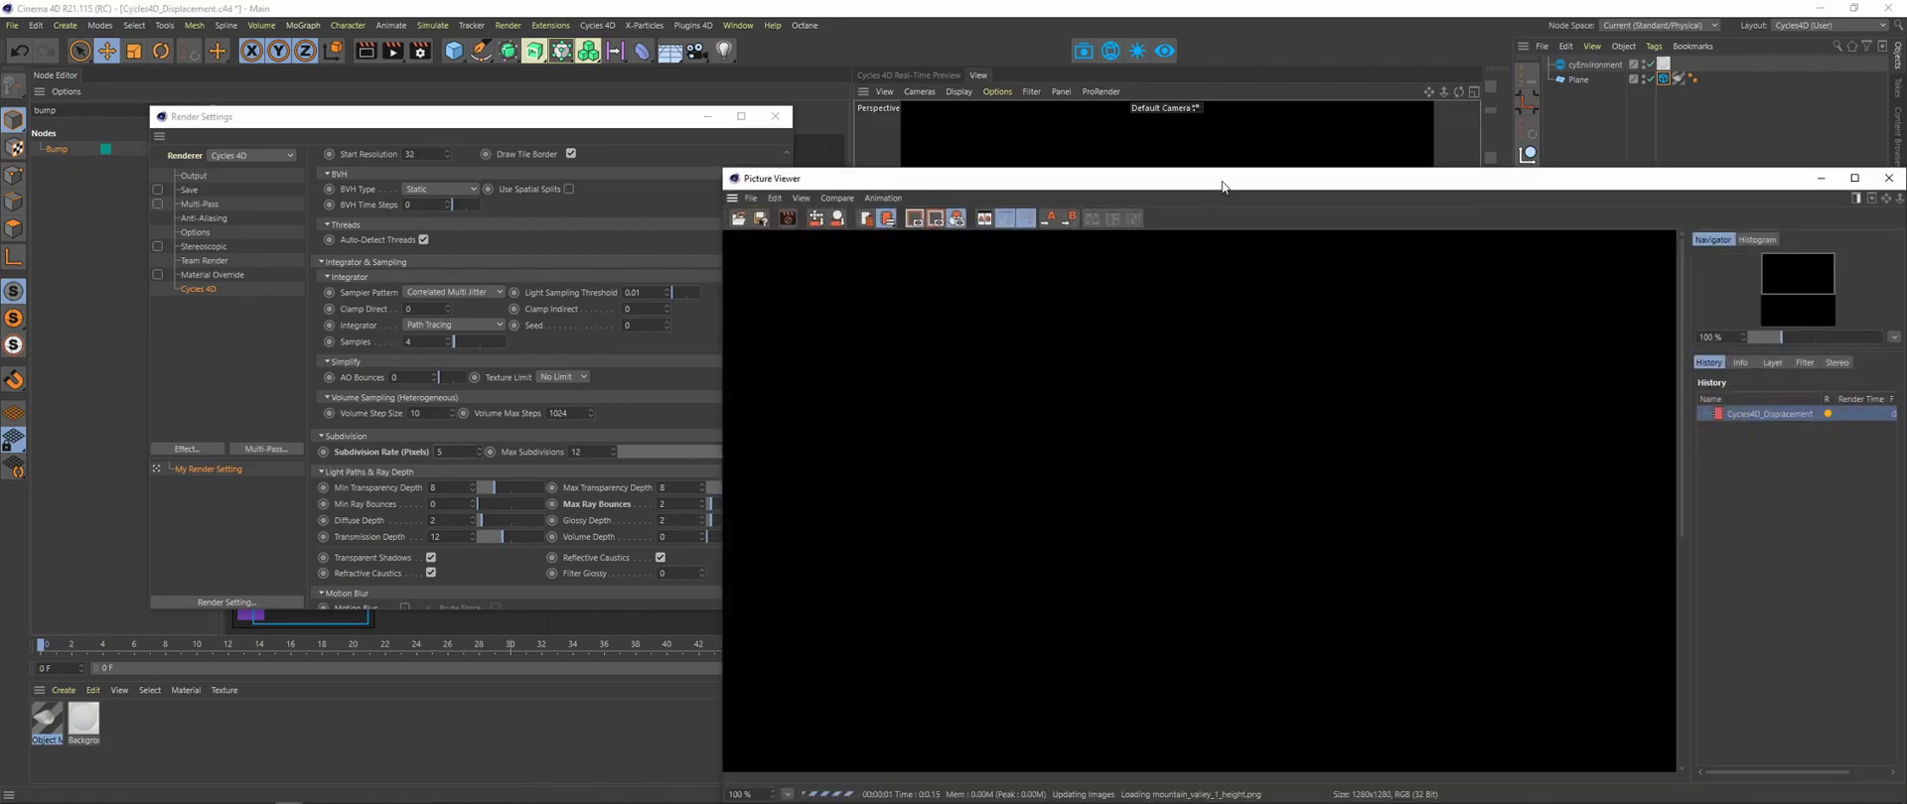
left_click_drag(1212, 183, 846, 66)
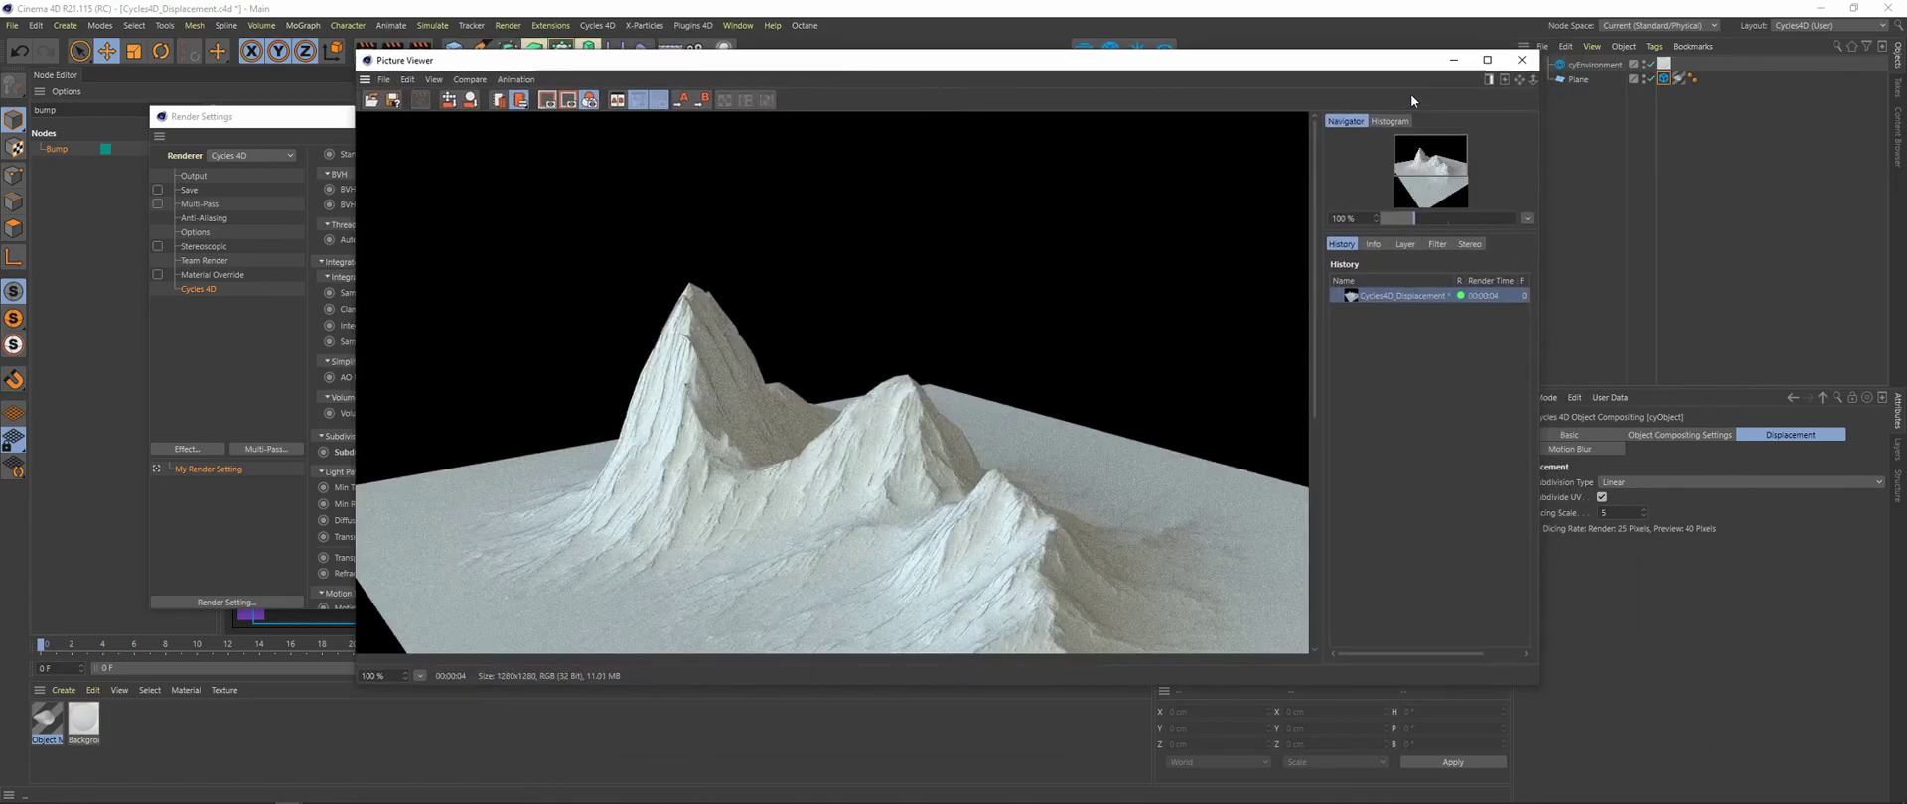
left_click_drag(1260, 68, 685, 58)
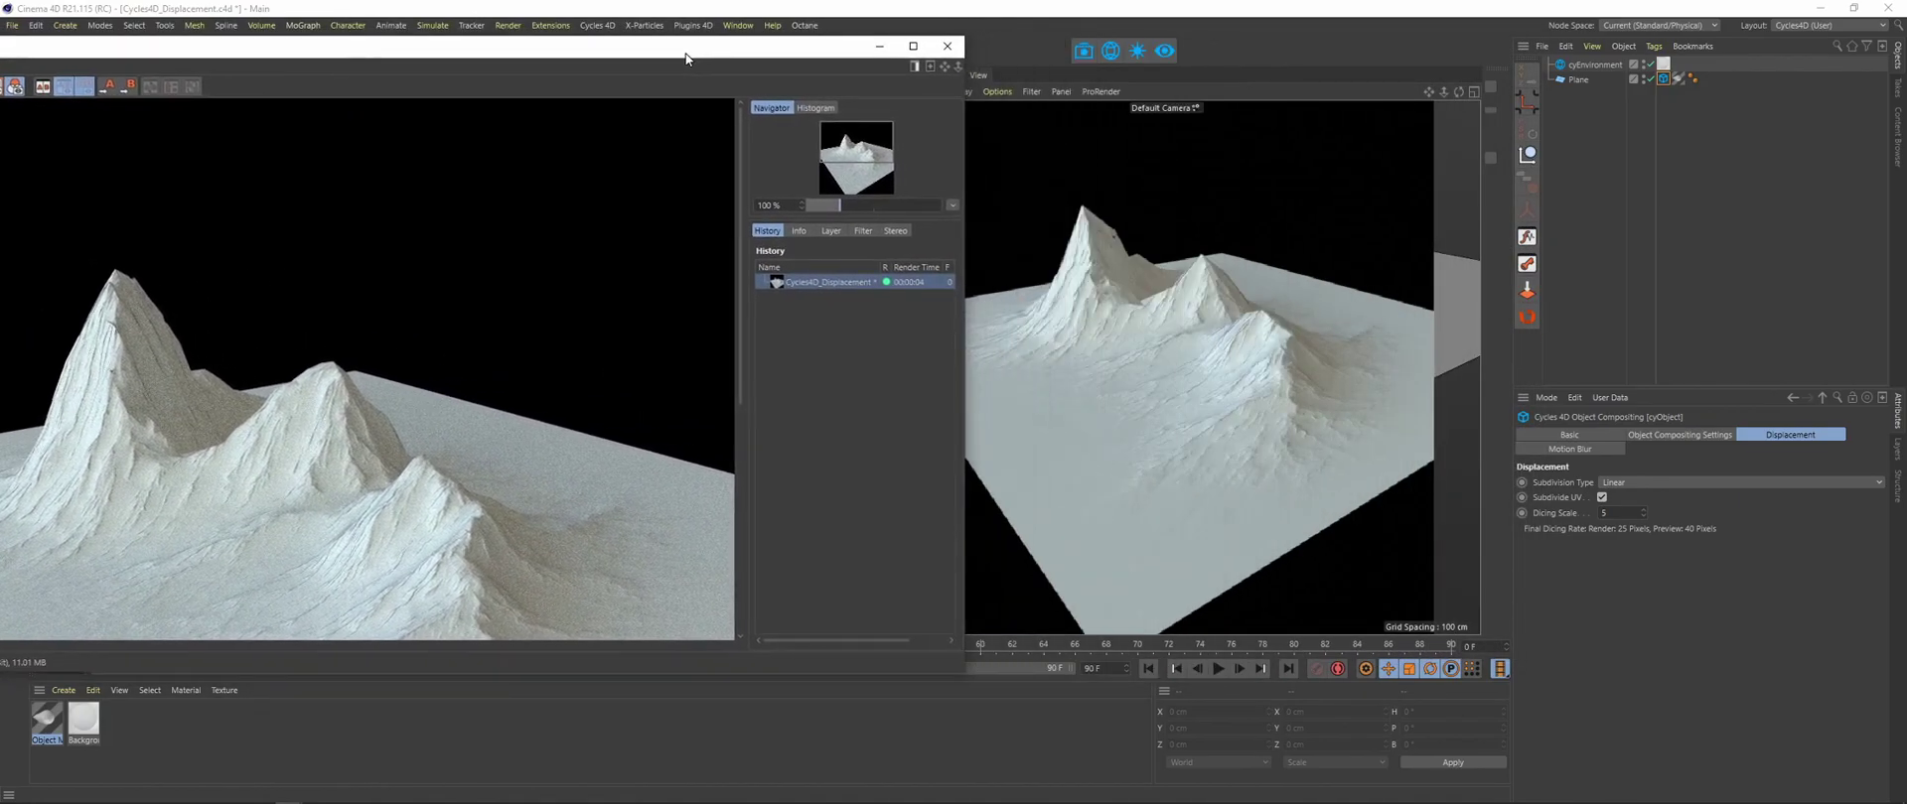
left_click(947, 45)
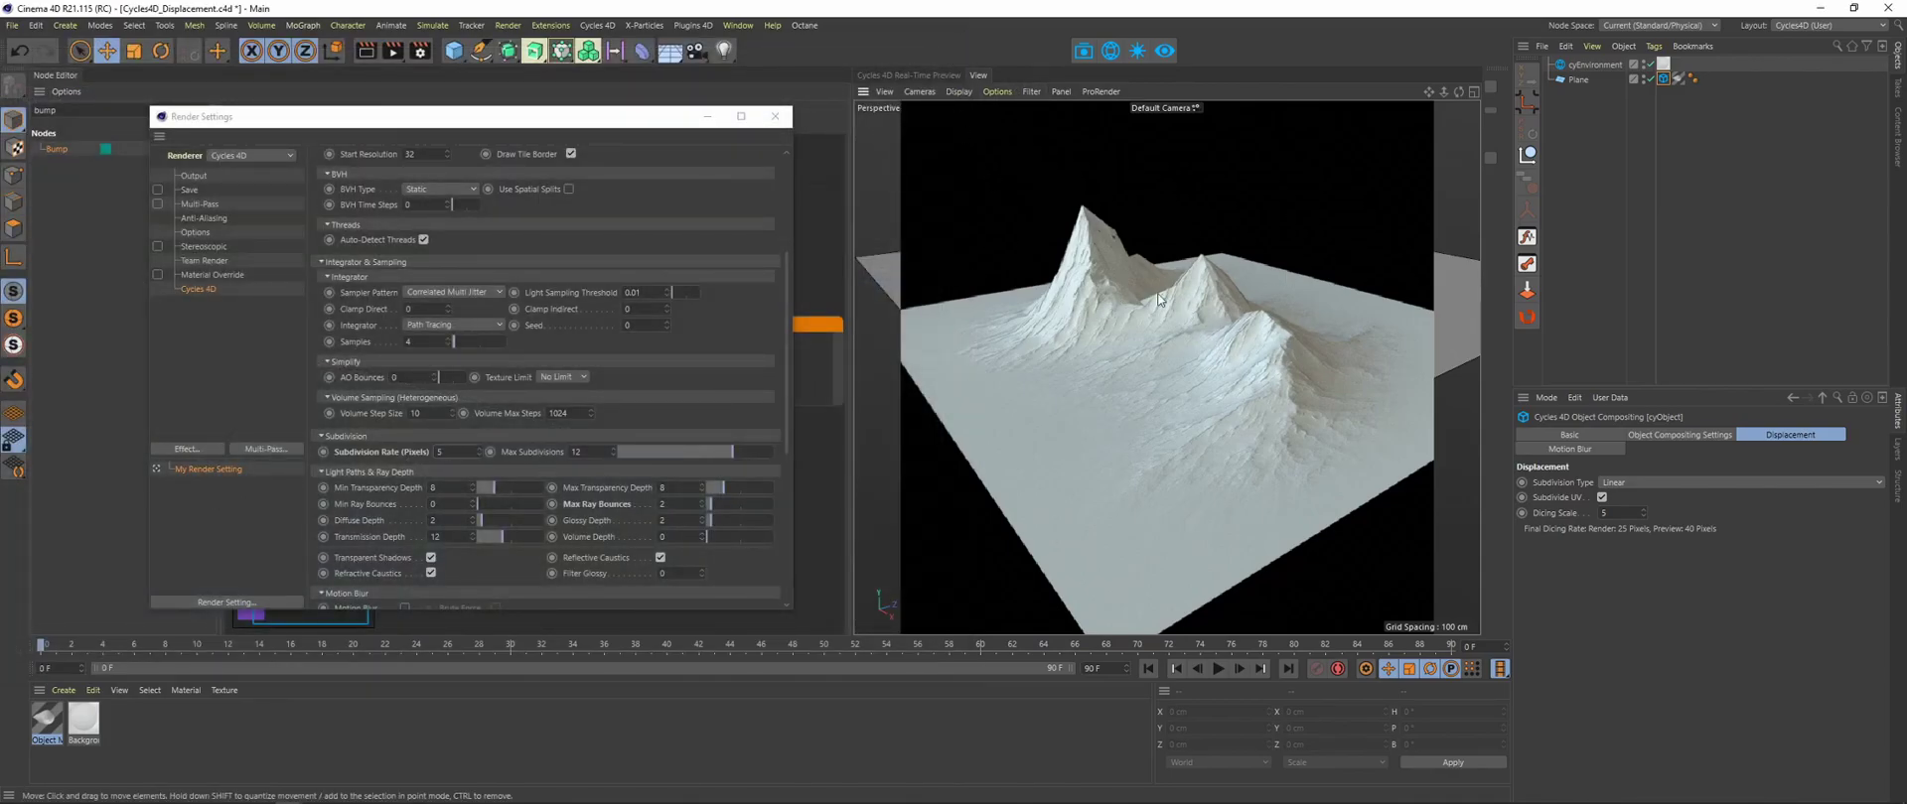
- Close the render settings and delete the mountain height texture node from the displacement material
left_click(927, 74)
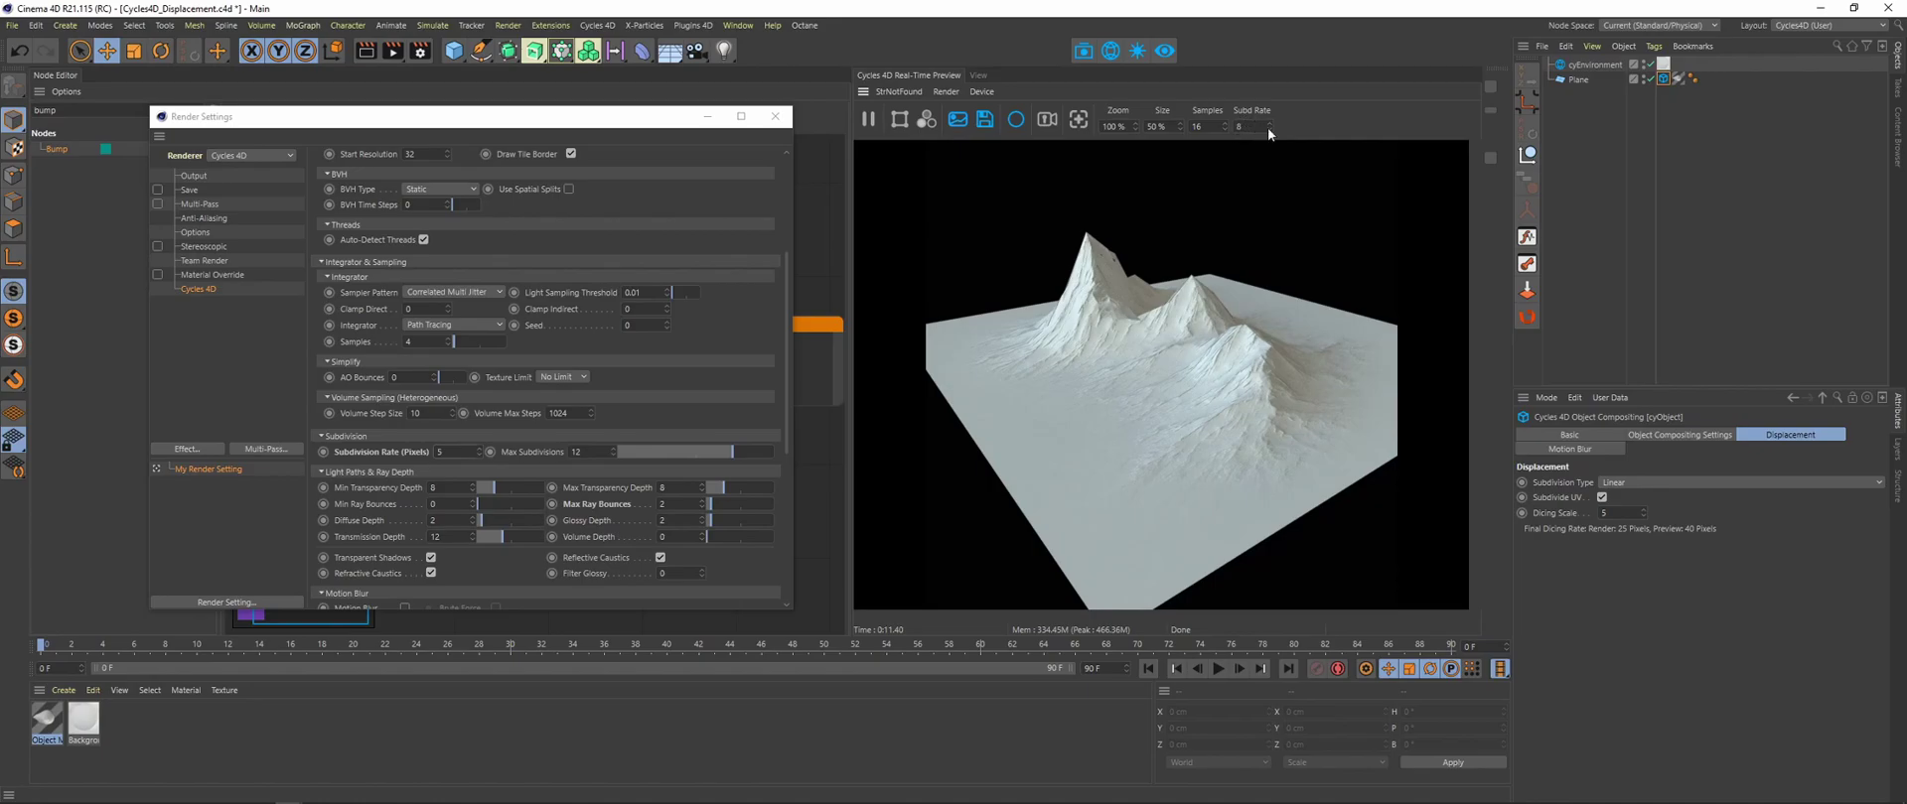
left_click(774, 116)
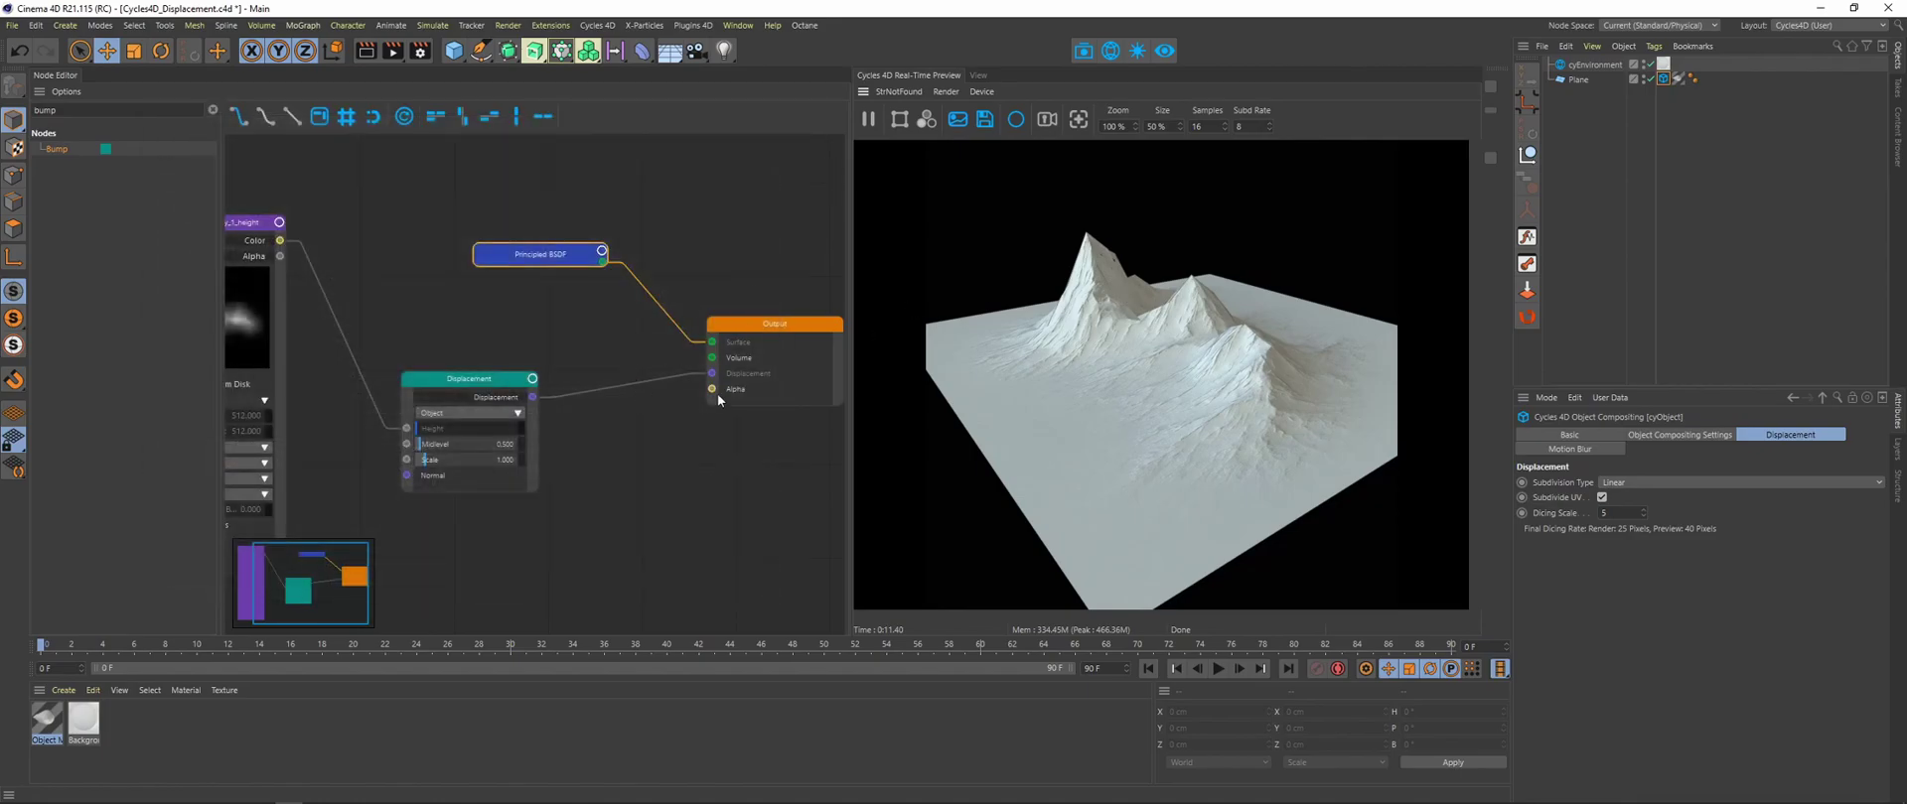
scroll(498, 326, "down", 3)
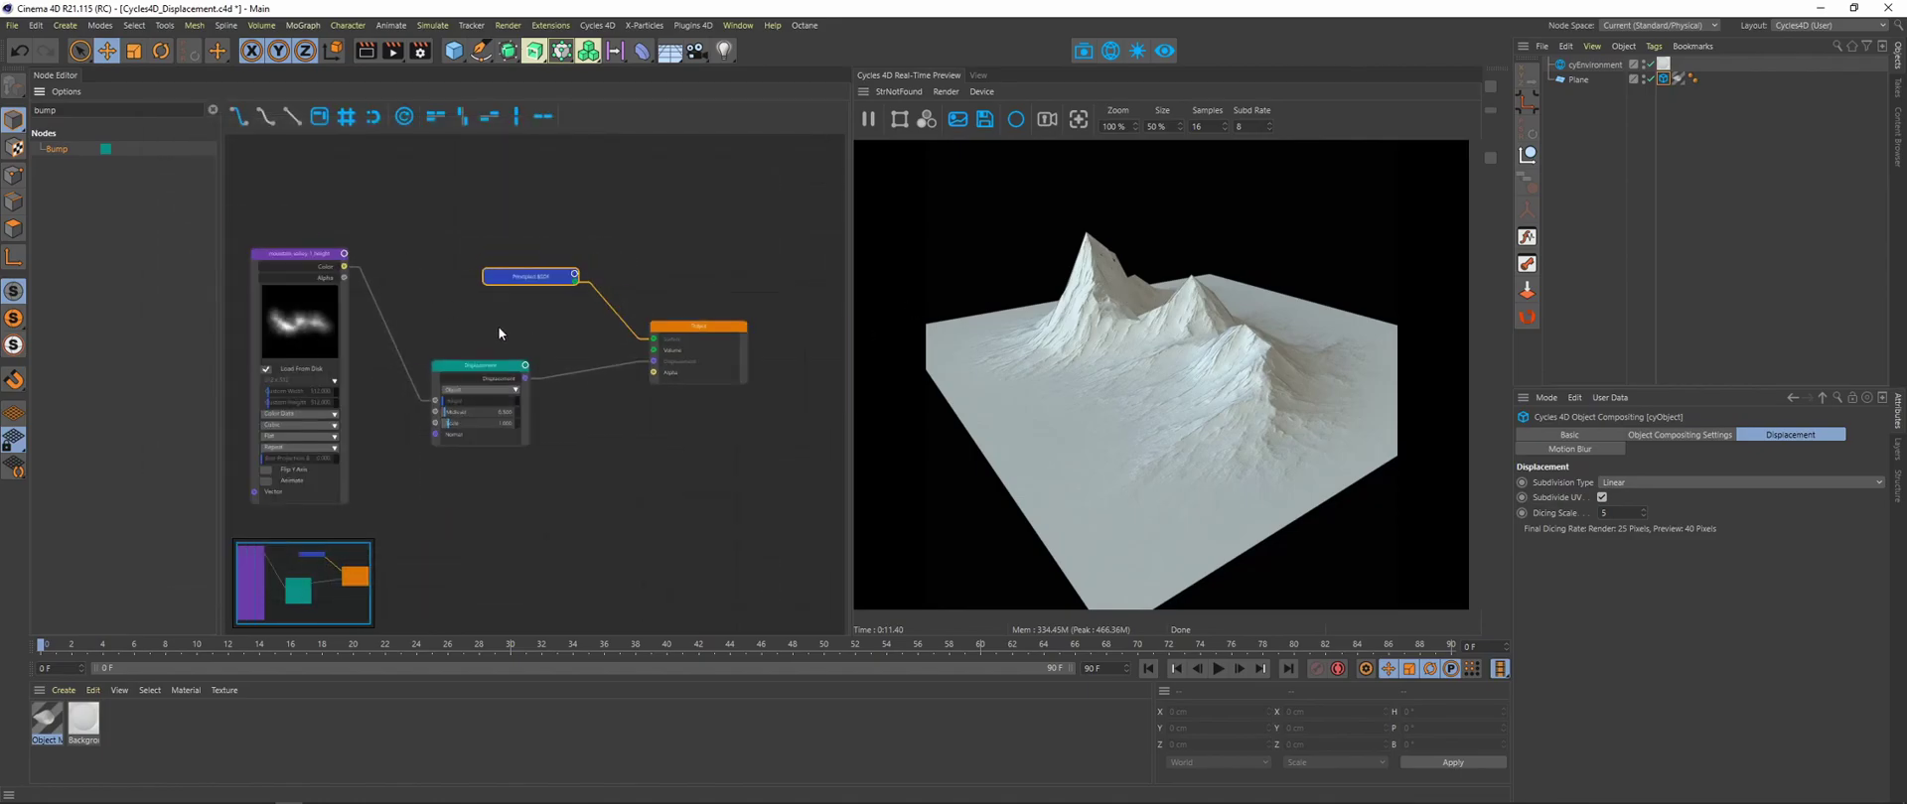
middle_click_drag(498, 325, 557, 314)
left_click_drag(355, 203, 355, 300)
key("Delete")
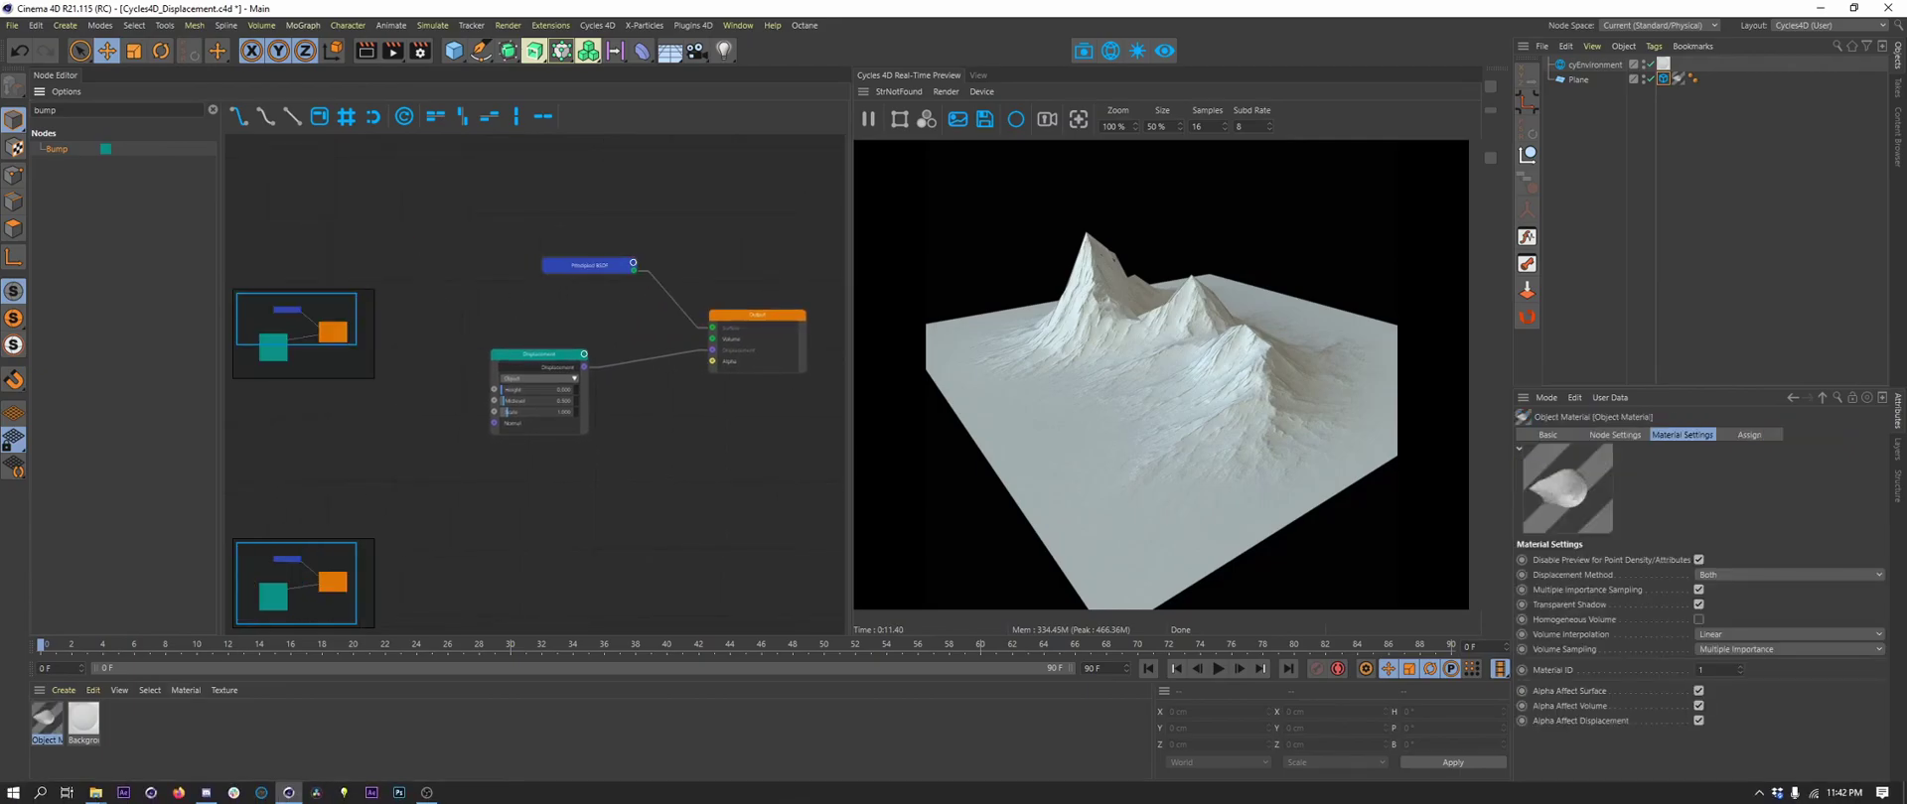
- Bring the 82_tufted_leather_height image from the Environment & Props folder into the material as the Displacement node's height
mouse_move(94, 793)
left_click(52, 740)
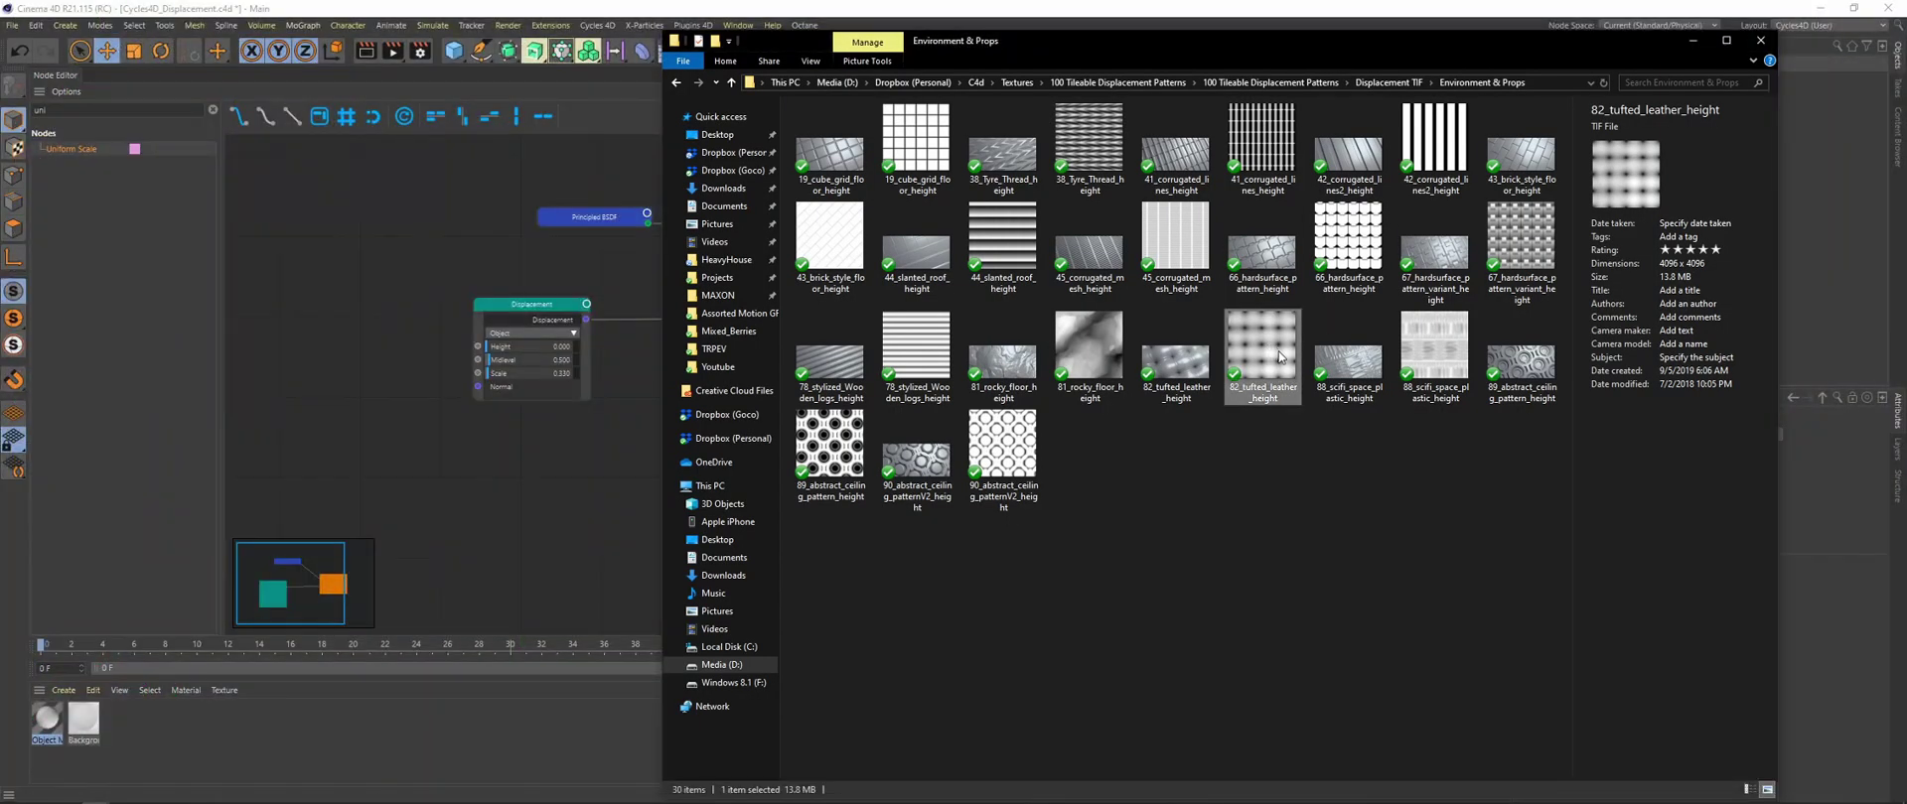
mouse_move(1280, 356)
left_mouse_down()
mouse_move(232, 308)
mouse_move(339, 249)
mouse_move(471, 363)
mouse_move(477, 346)
left_mouse_up()
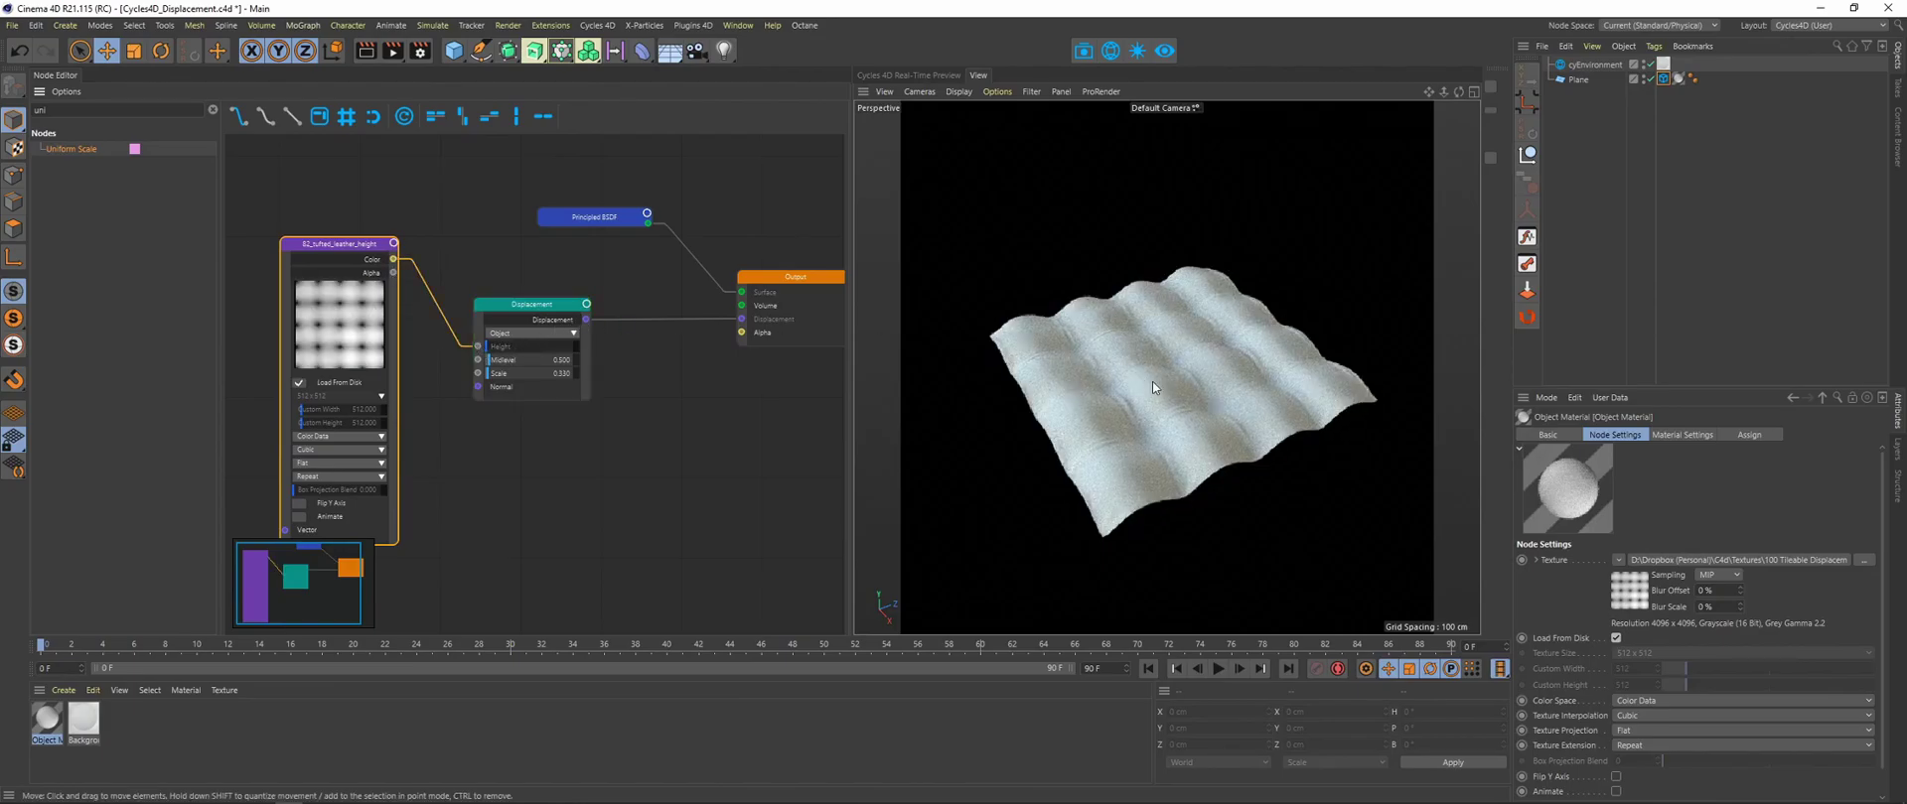
- Inspect the tufted plane and adjust the Displacement Scale, trying about 2.98 and settling on about 0.618
right_click_drag(1142, 426, 1390, 426, "alt")
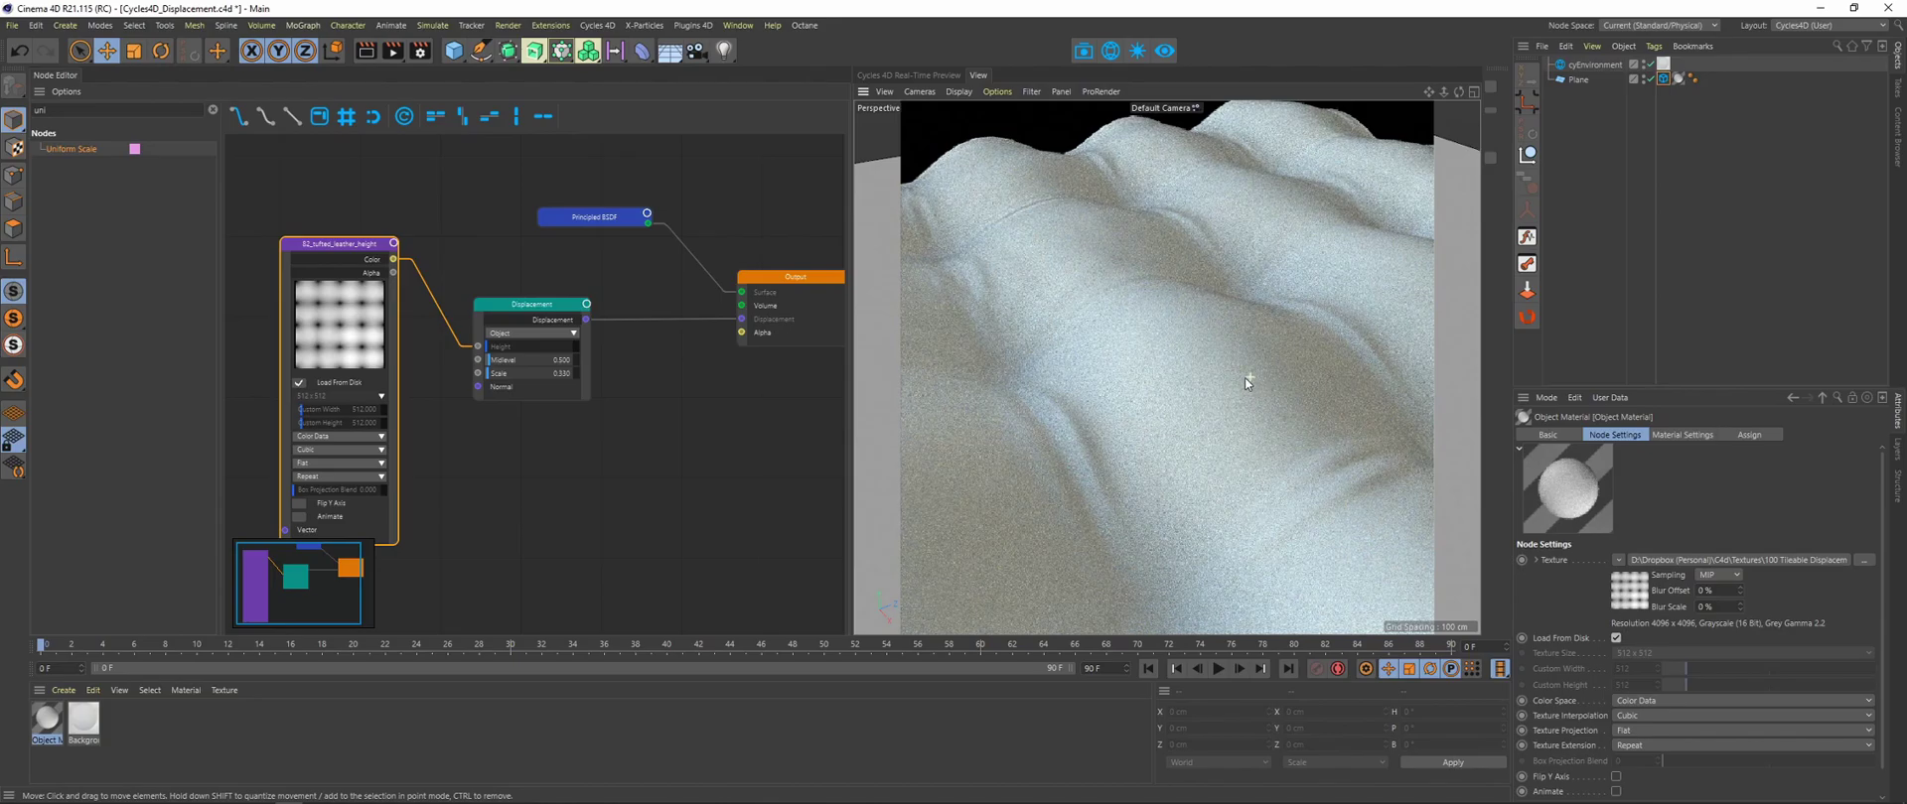
left_click_drag(1242, 379, 1241, 445, "alt")
right_click_drag(1273, 419, 1201, 425, "alt")
middle_click_drag(1201, 425, 1185, 358, "alt")
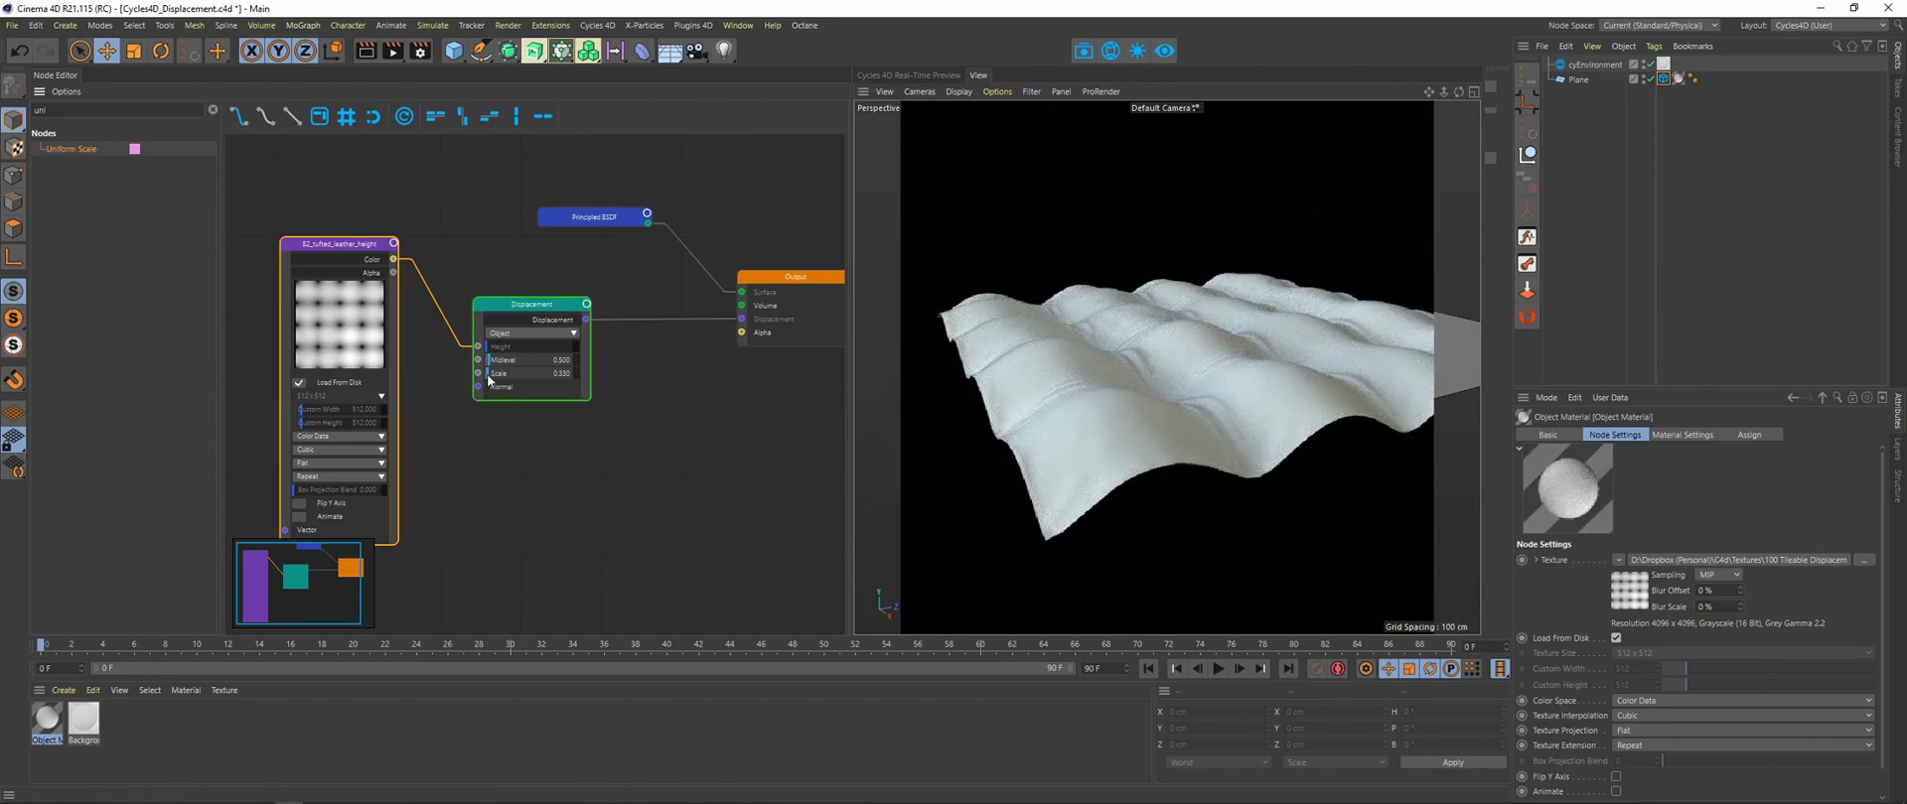
left_click_drag(488, 375, 515, 384)
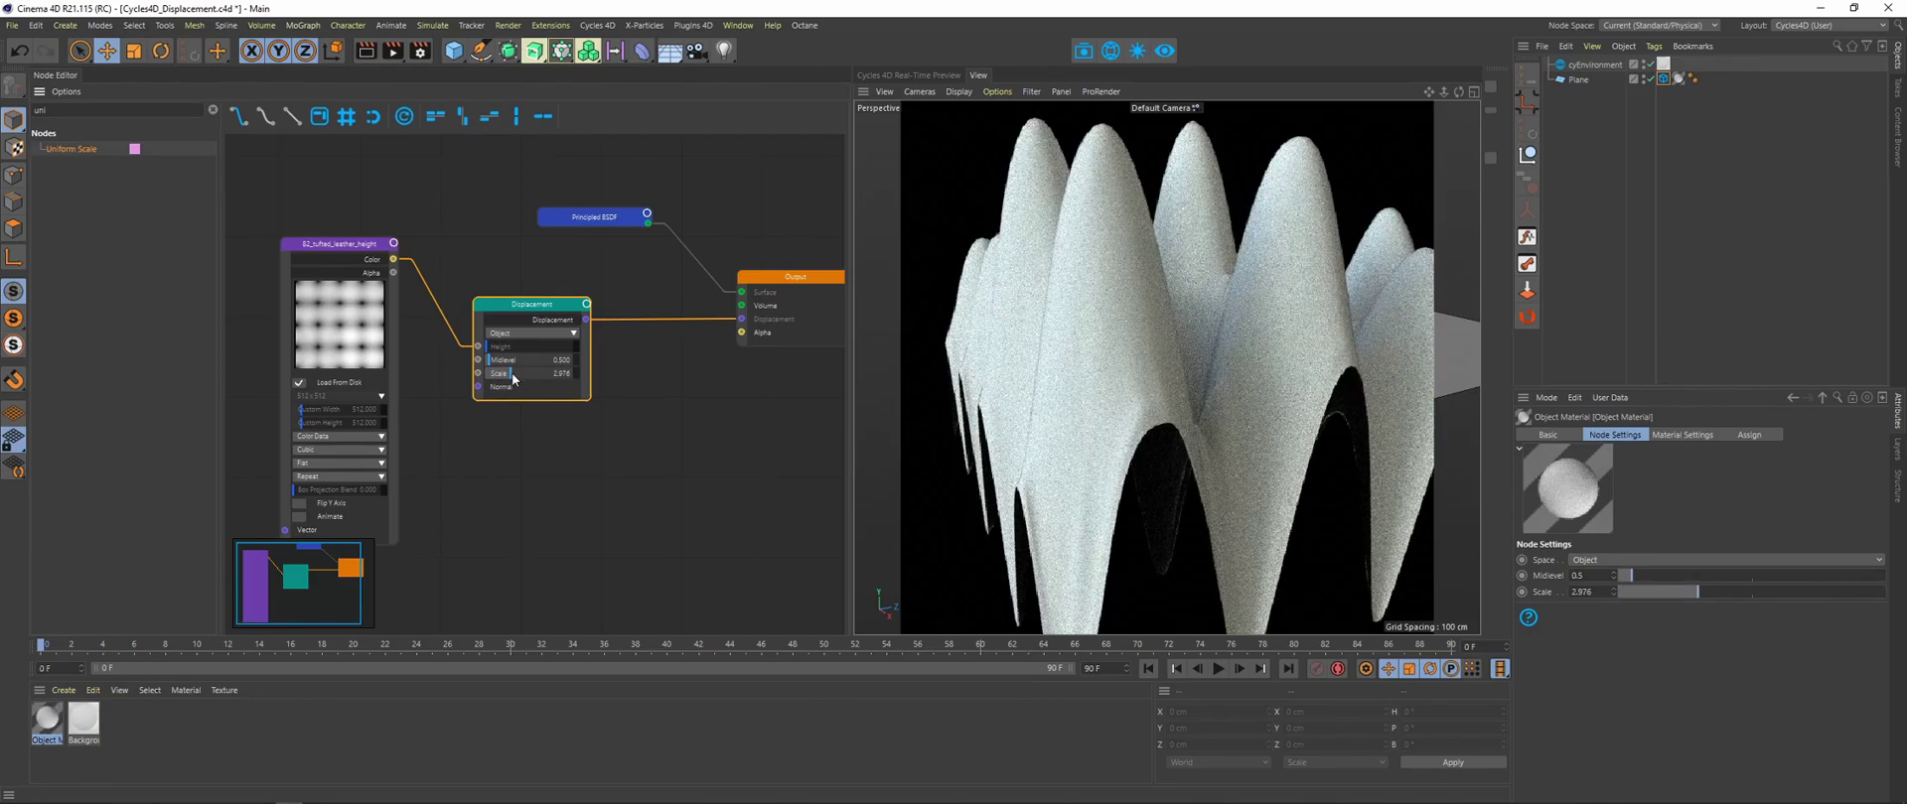
left_click_drag(513, 377, 492, 380)
- Add a Uniform Scale node and connect it to the tufted leather texture's Vector input
scroll(427, 308, "down", 3)
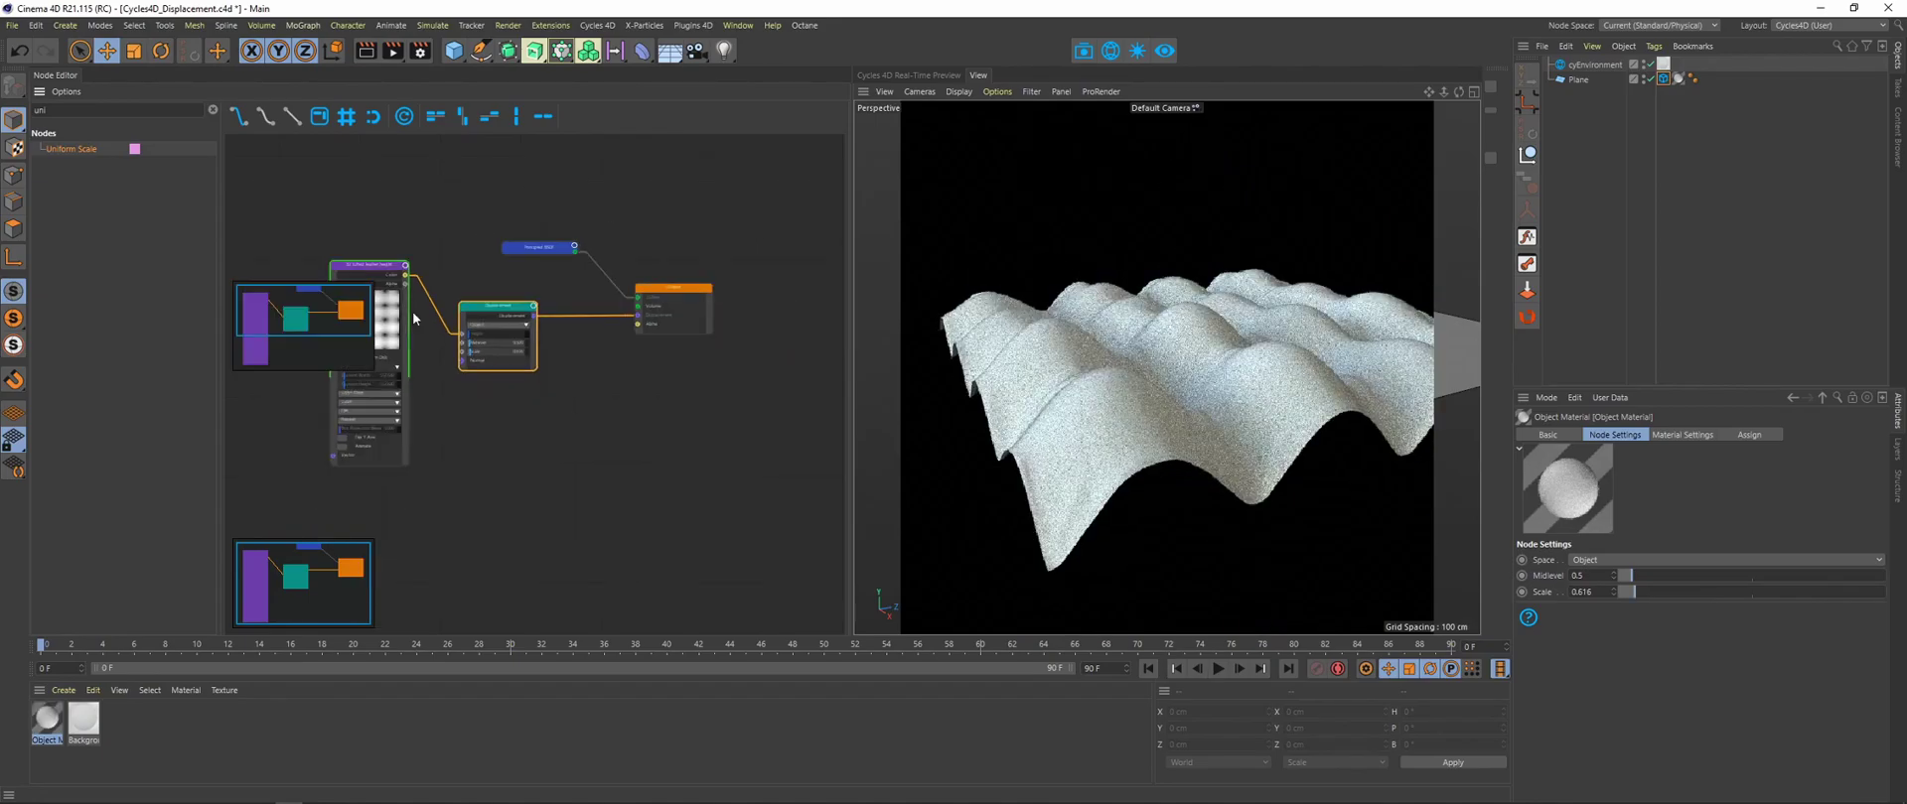
middle_click_drag(428, 308, 622, 311)
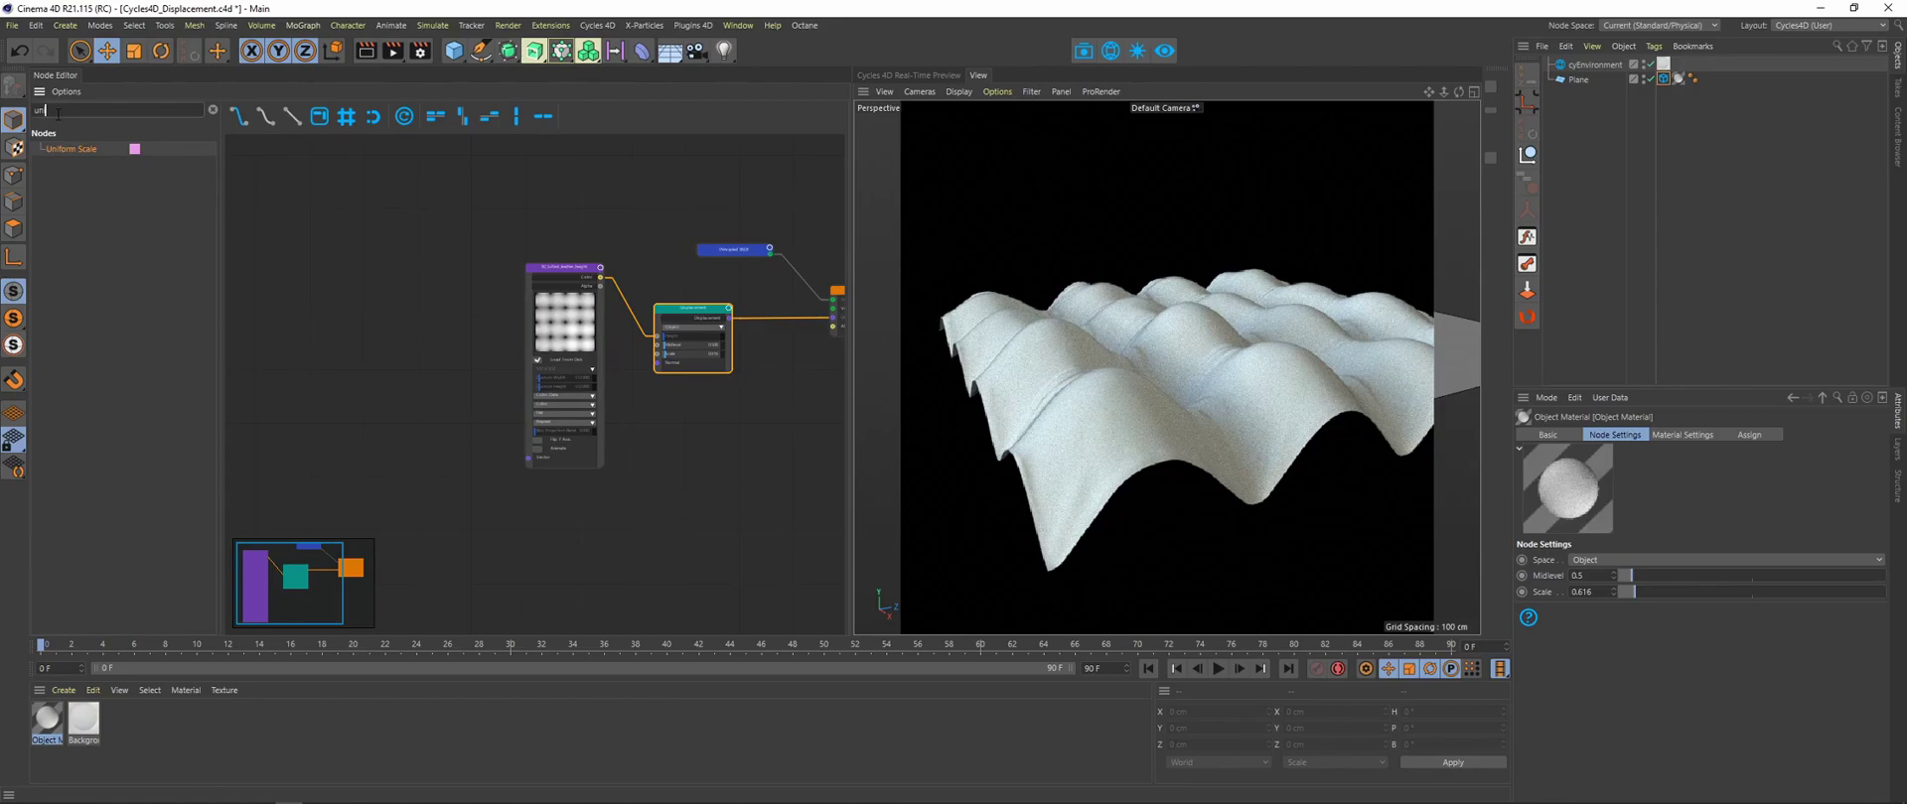
left_click_drag(74, 148, 526, 463)
left_click_drag(454, 334, 460, 368)
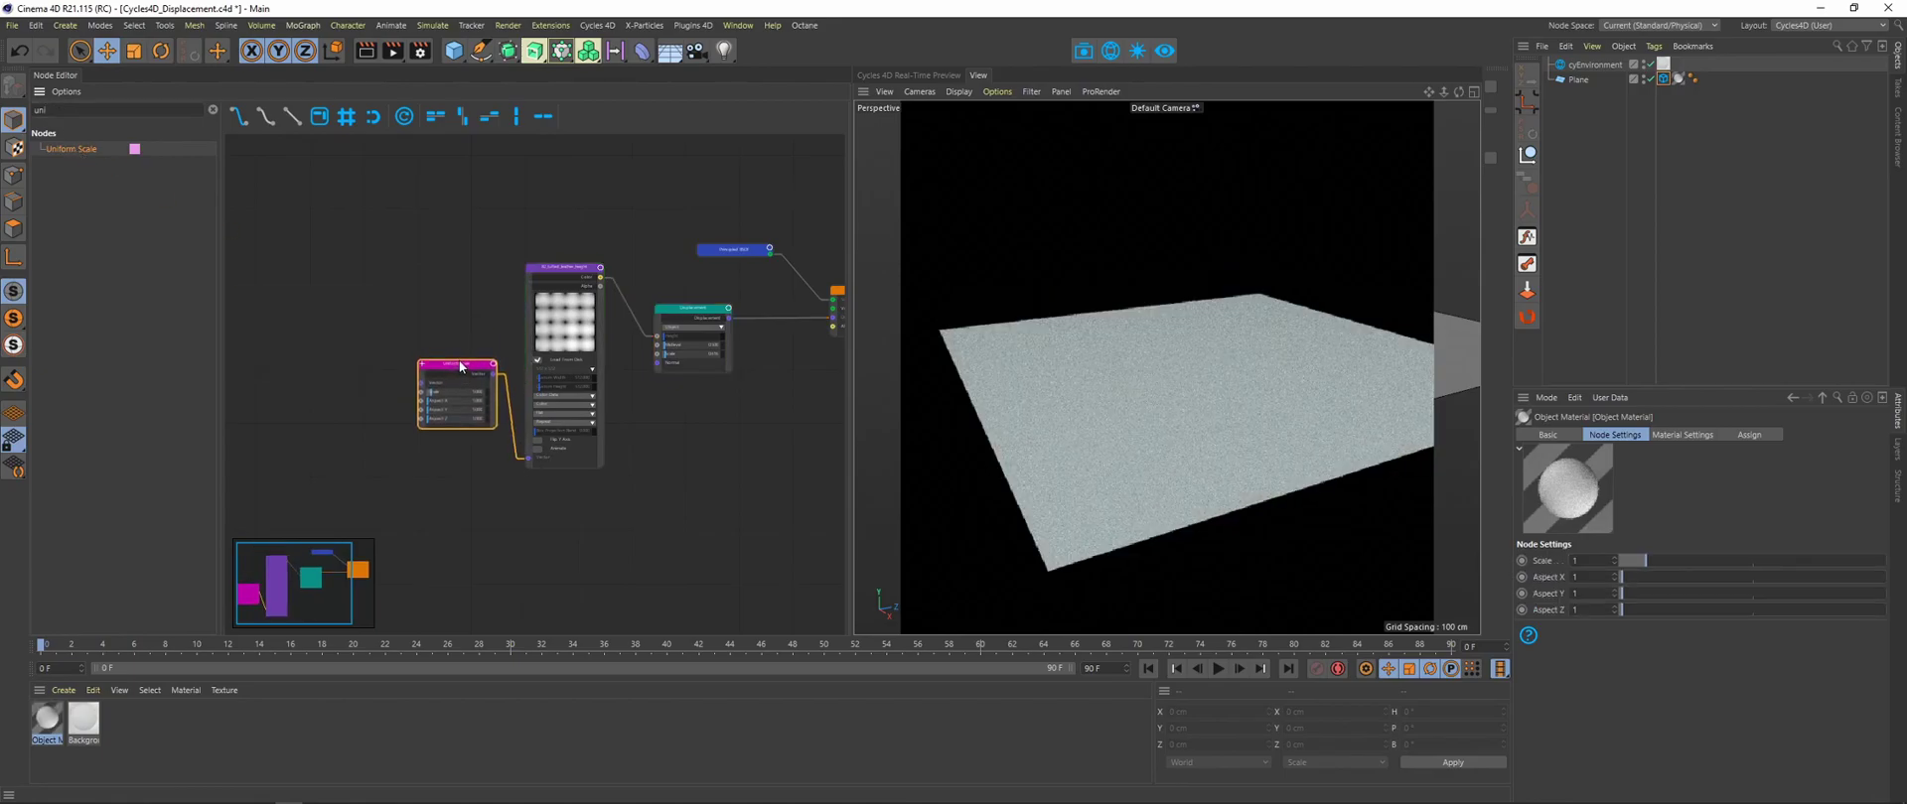
- Add a Texture Coordinate node and connect its UV output to the Uniform Scale node
double_click(61, 111)
type("tex")
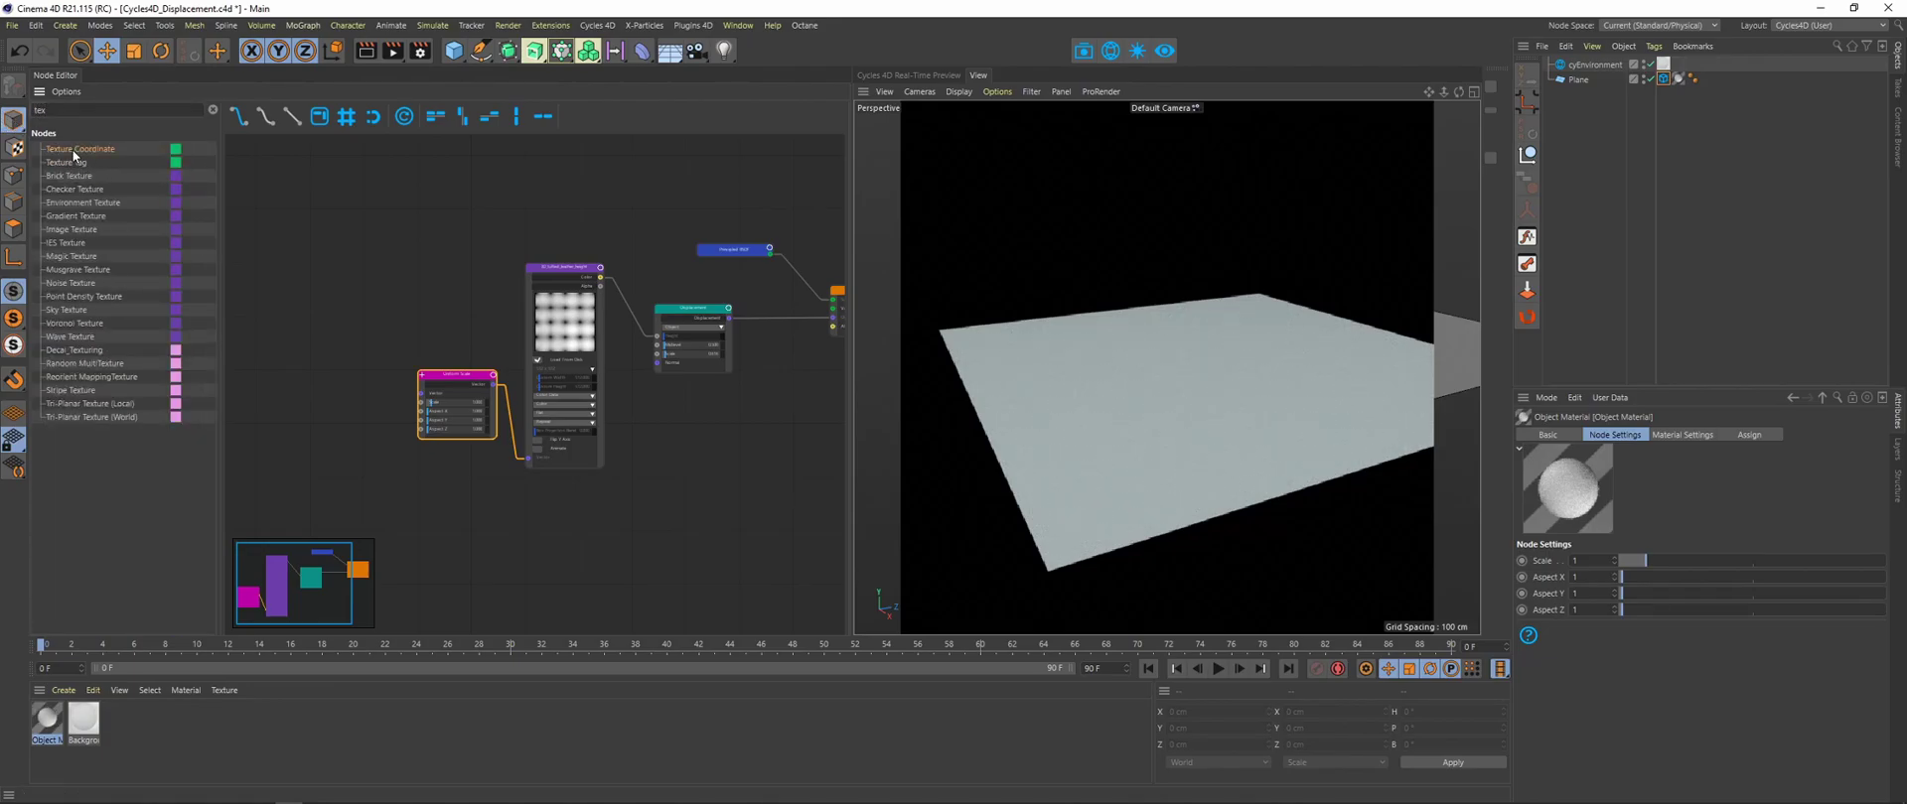
left_click_drag(74, 151, 444, 379)
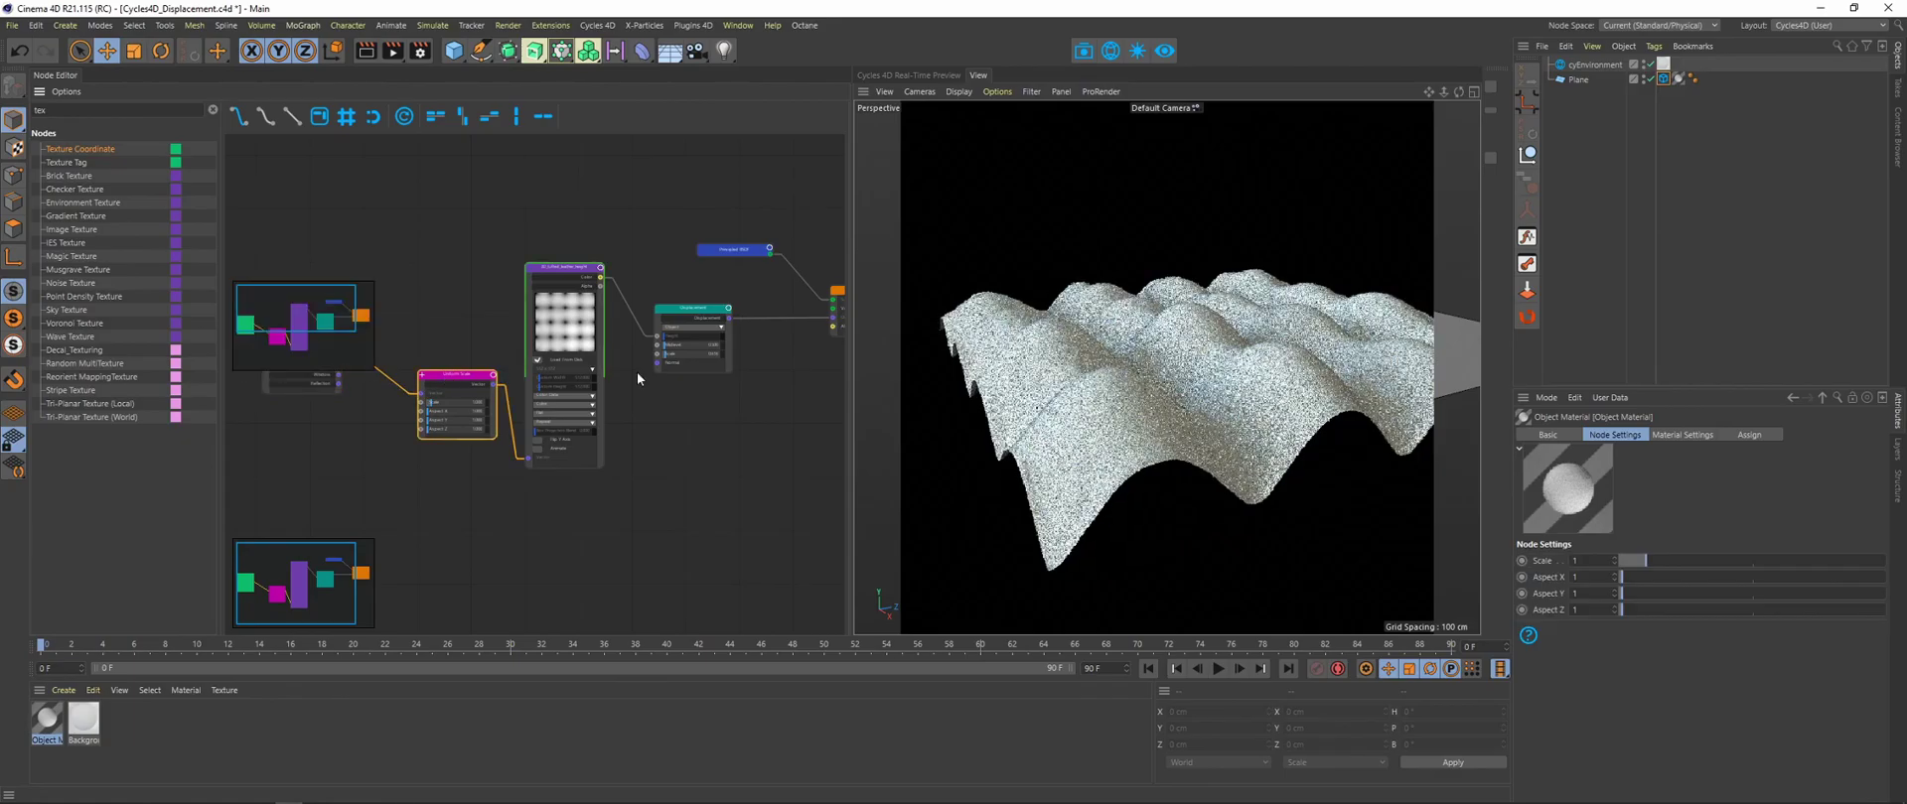
- Set the Uniform Scale node's Scale to about 0.521 and the Displacement node's Scale to about 0.224
left_click_drag(1647, 562, 1634, 562)
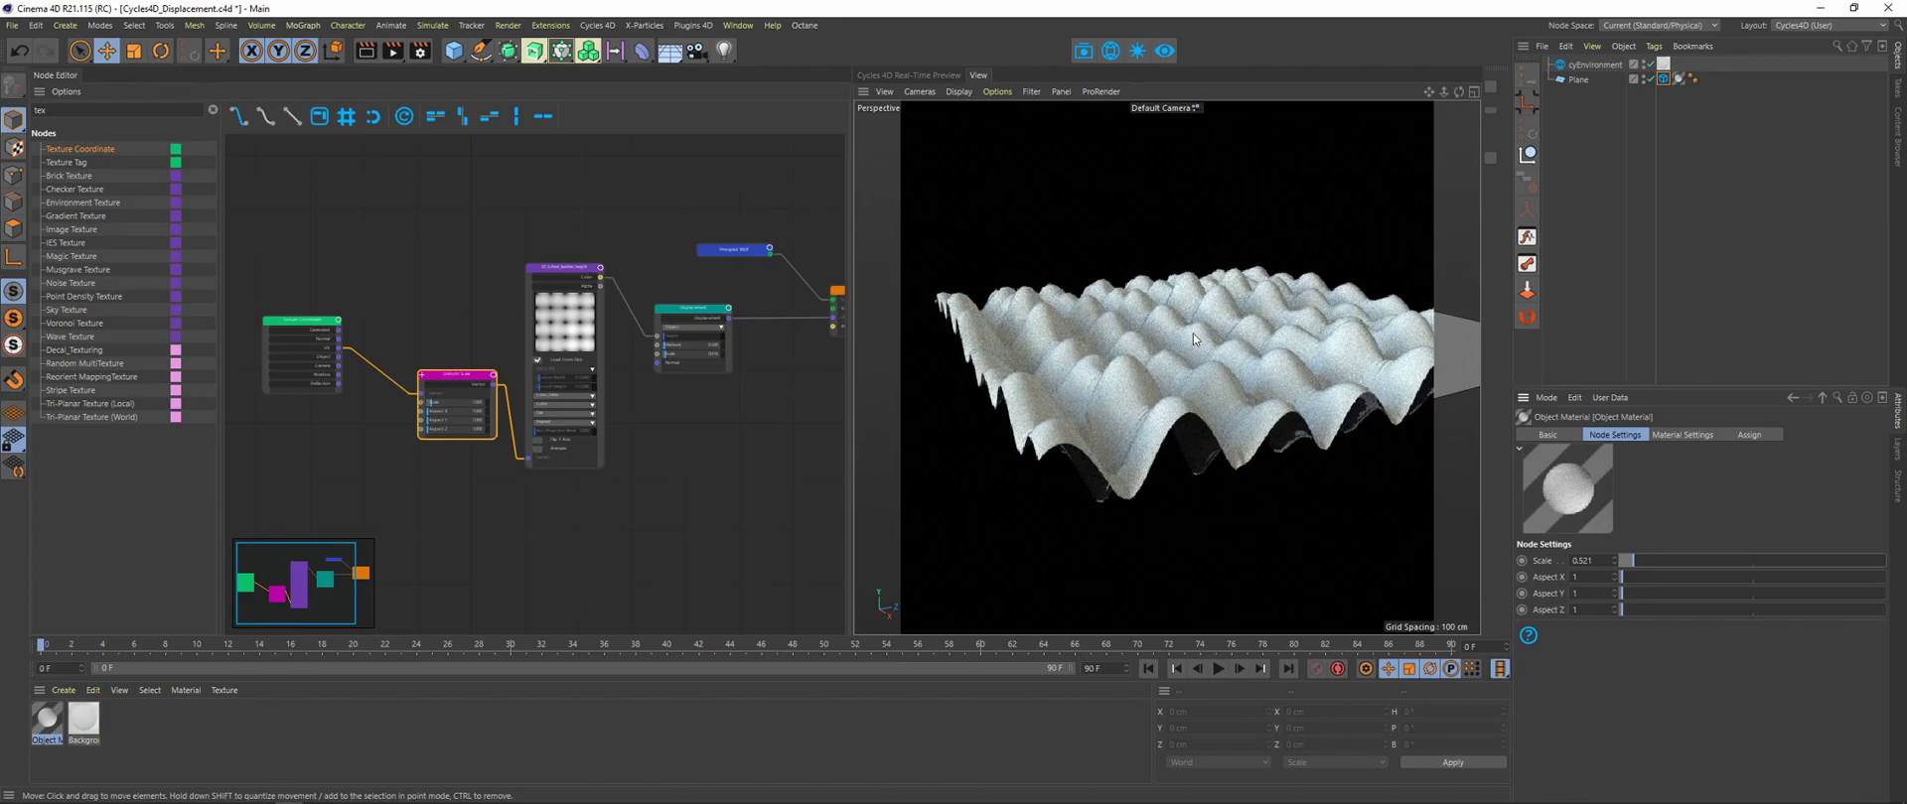
left_click(694, 312)
scroll(667, 357, "up", 5)
left_click_drag(651, 372, 644, 376)
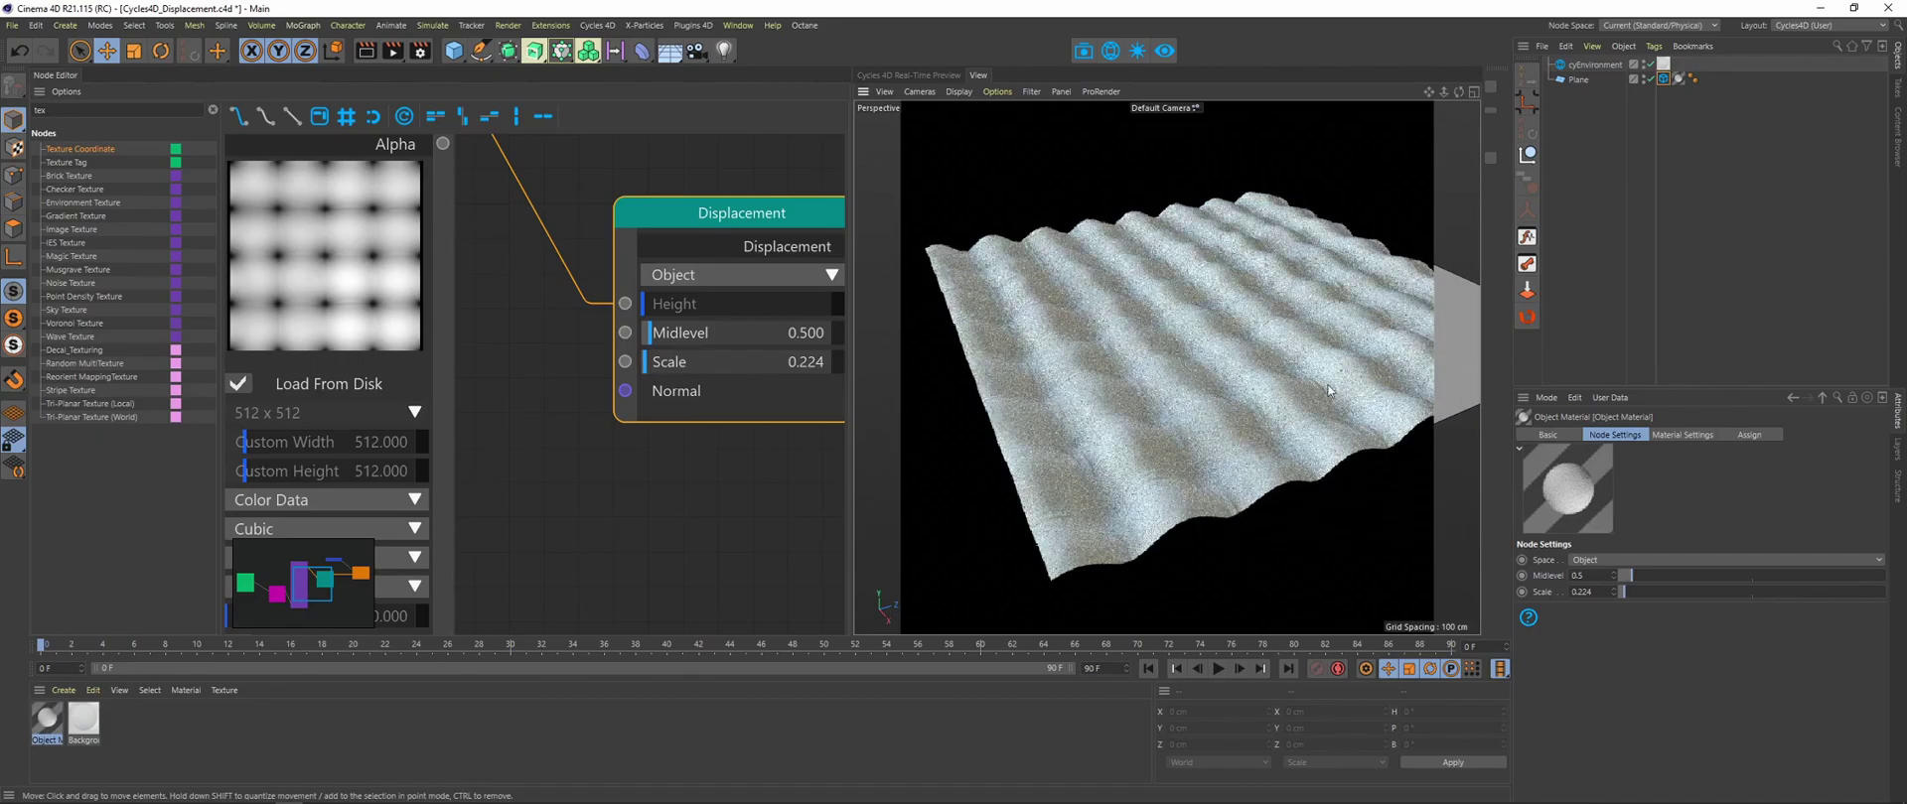
- Try a Dicing Scale of 0.25 in the plane's Cycles 4D Object tag and set it back to 1
right_click_drag(1209, 338, 1272, 401, "alt")
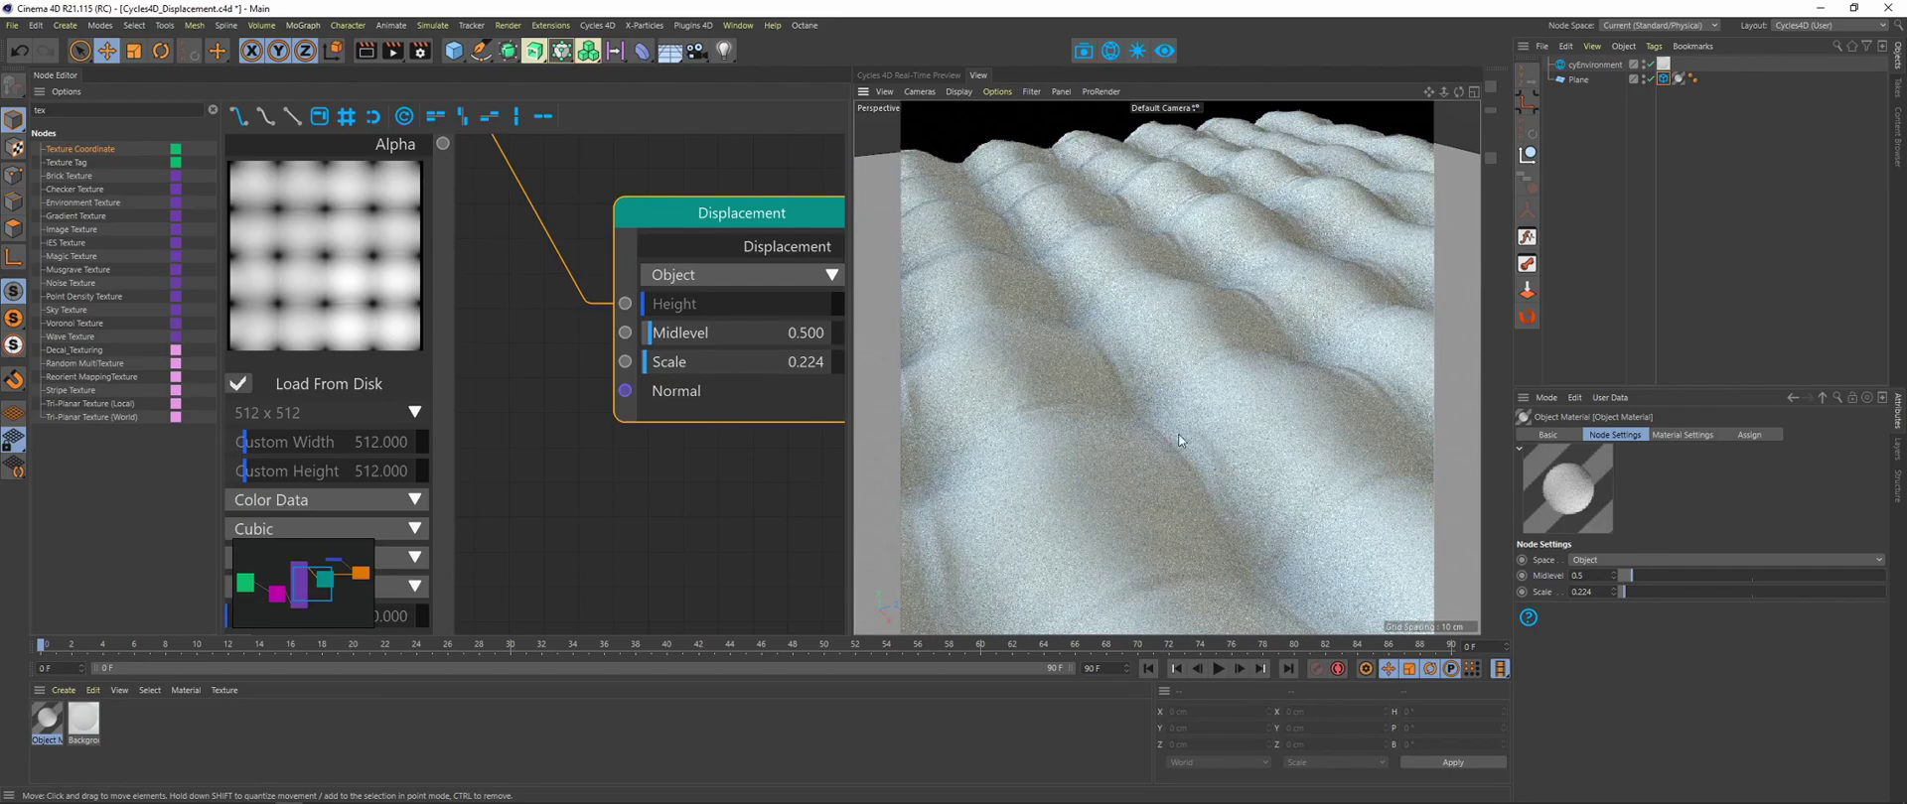
left_click(1663, 79)
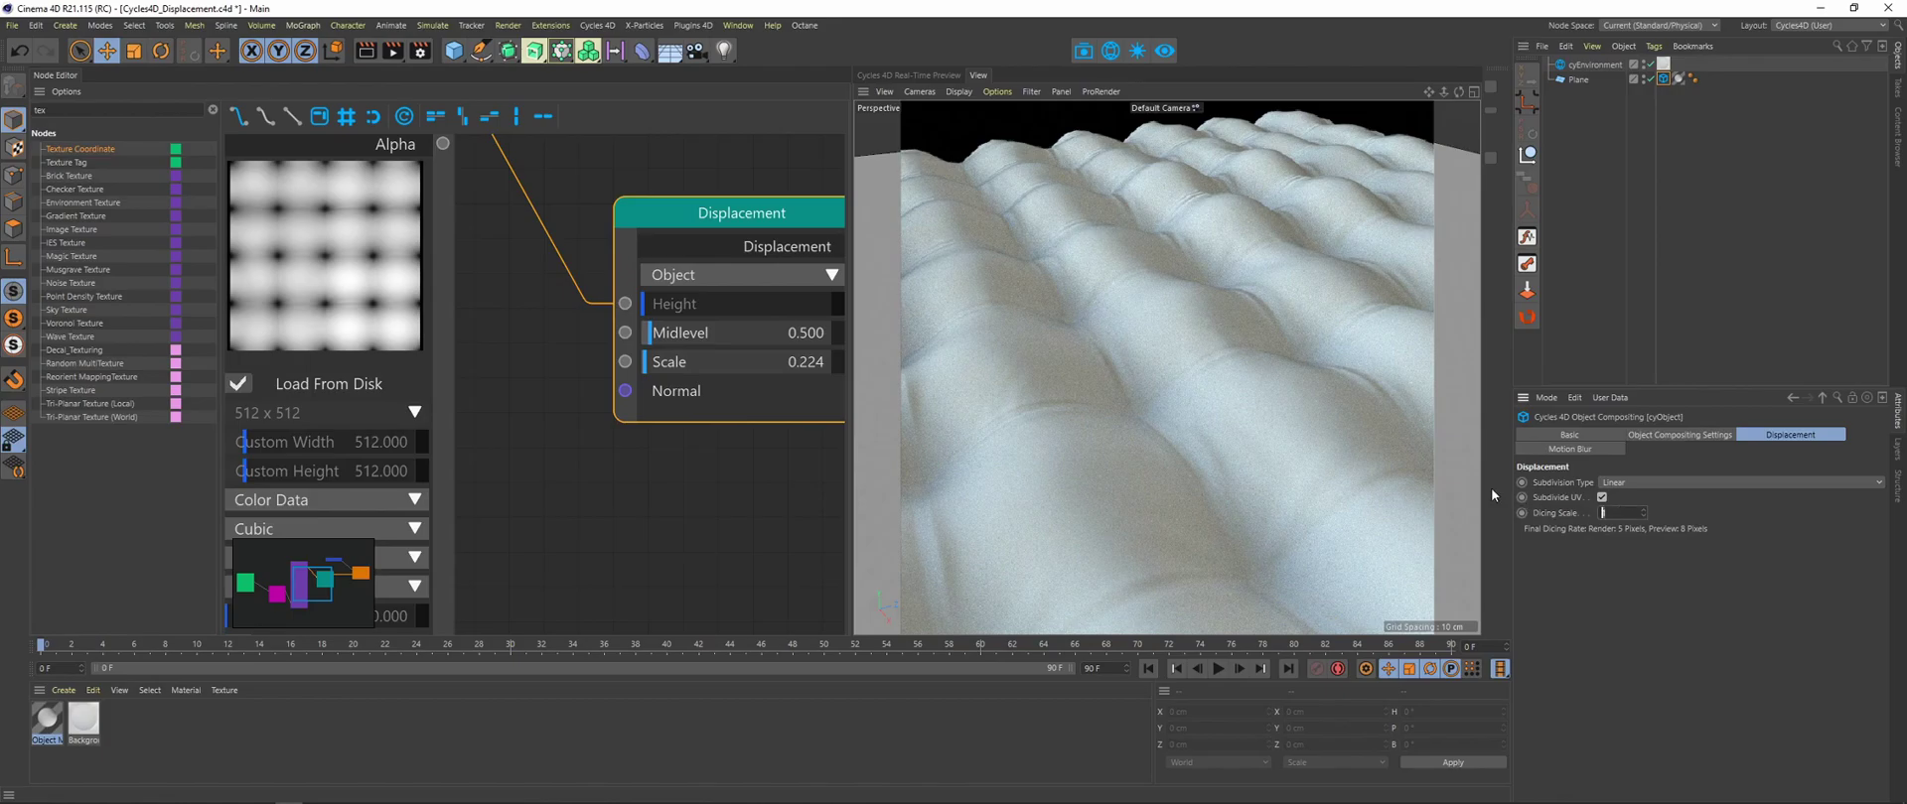
type(".25")
key("Return")
type("1")
key("Return")
- Delete the Texture Coordinate, Uniform Scale and tufted leather texture nodes from the material
scroll(602, 299, "down", 5)
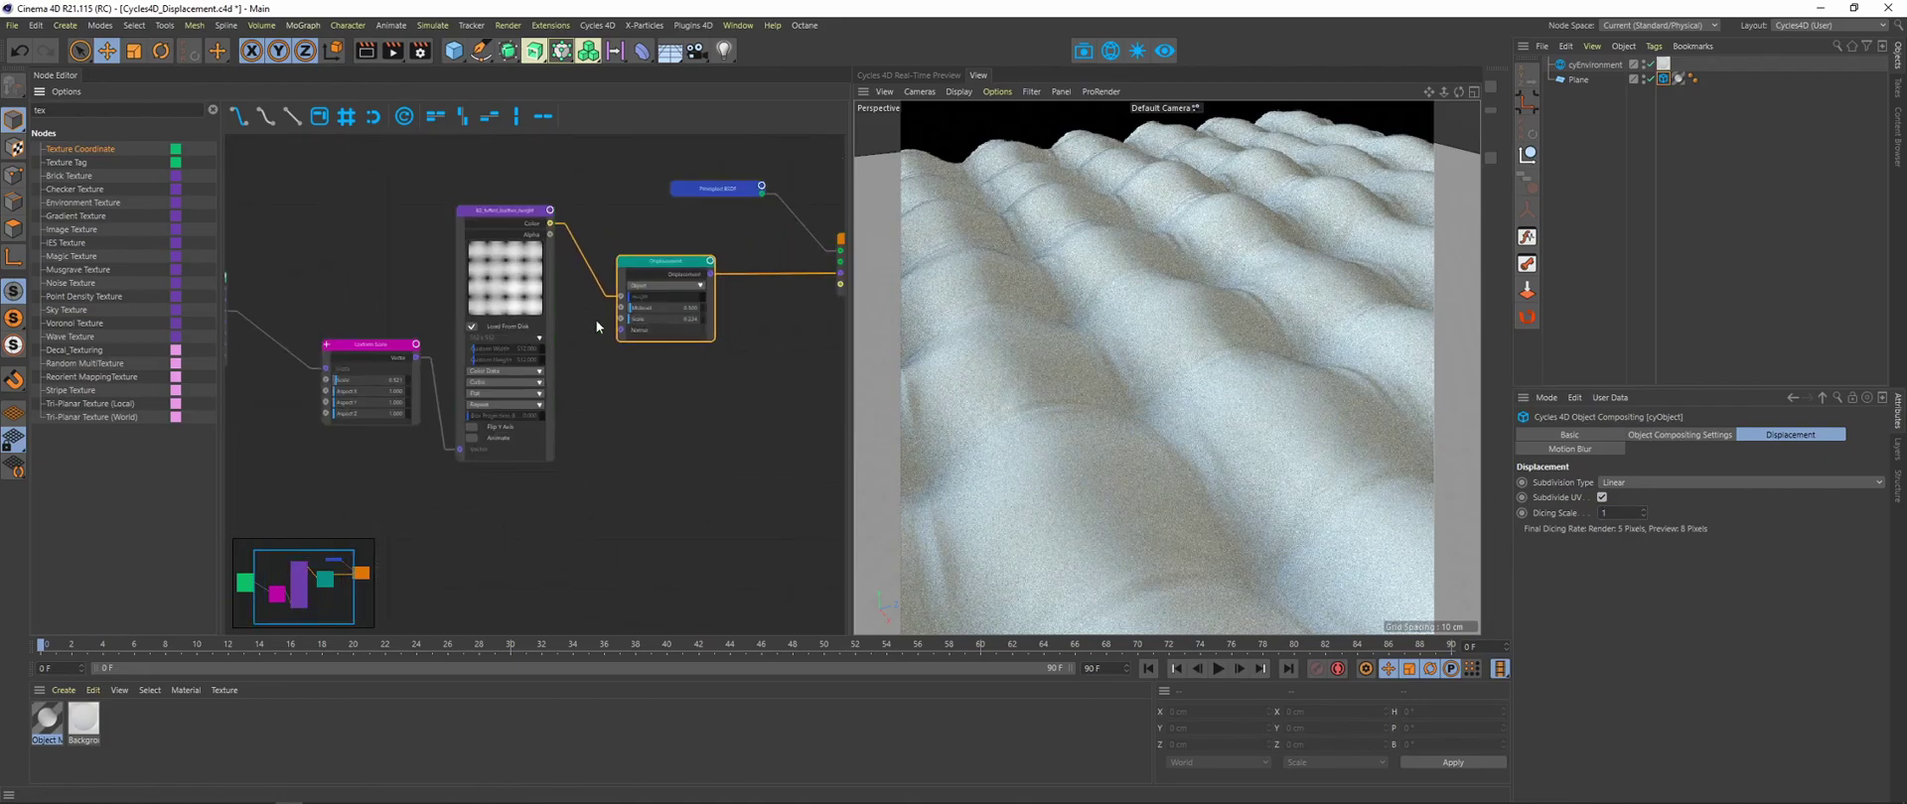
middle_click_drag(671, 339, 694, 336)
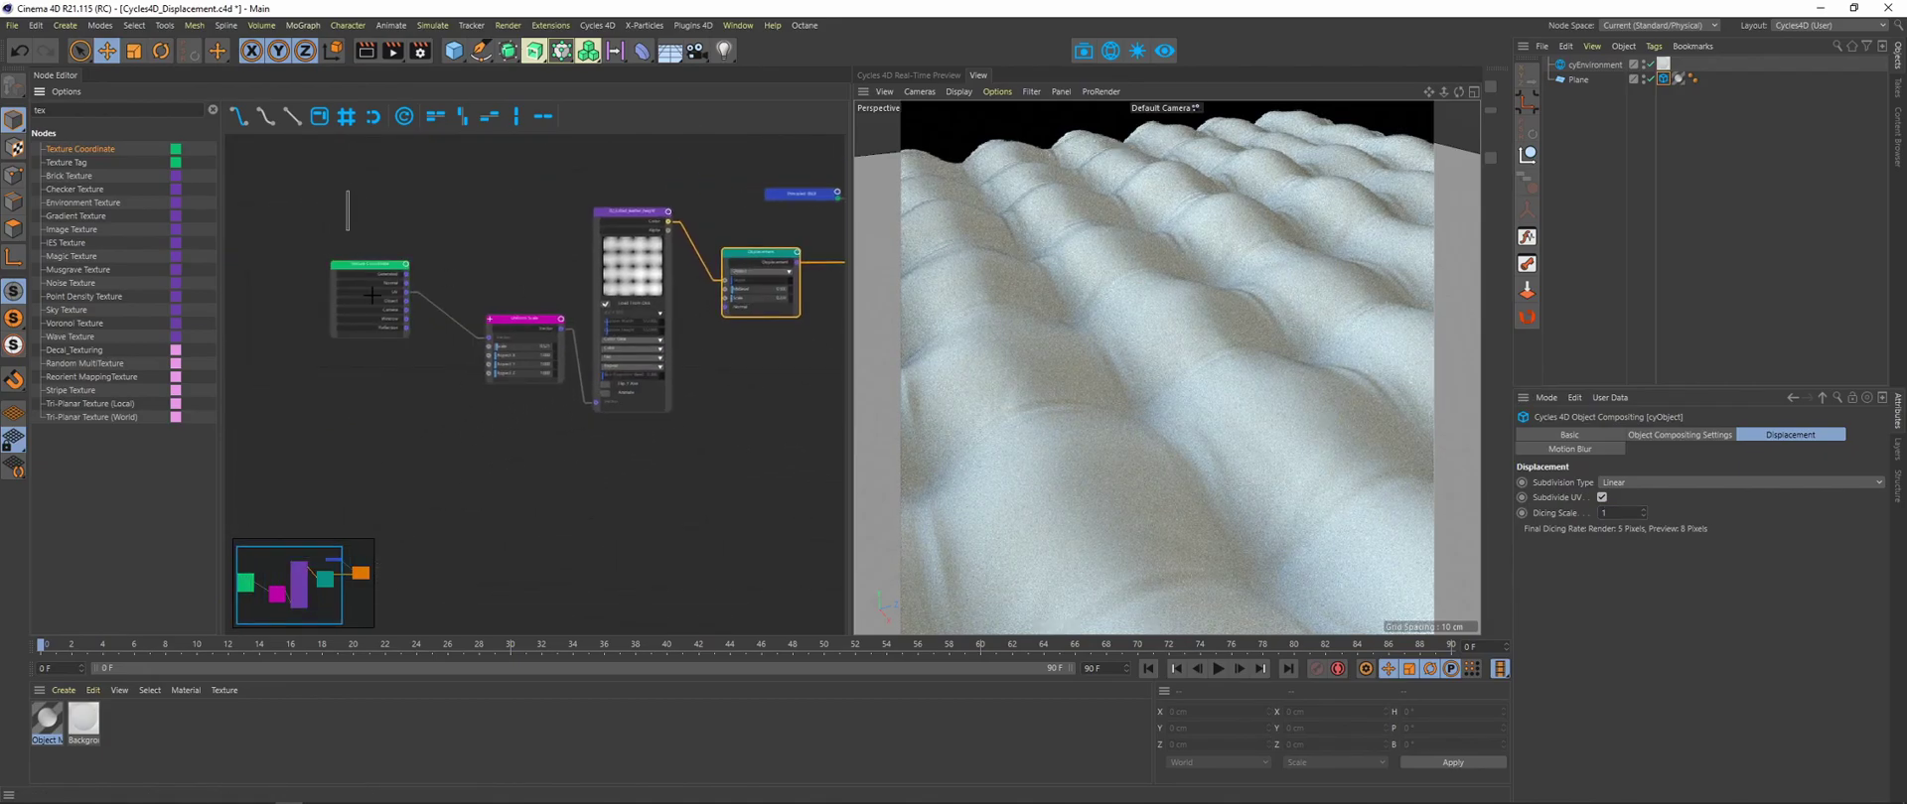
left_click_drag(394, 332, 643, 421)
key("Delete")
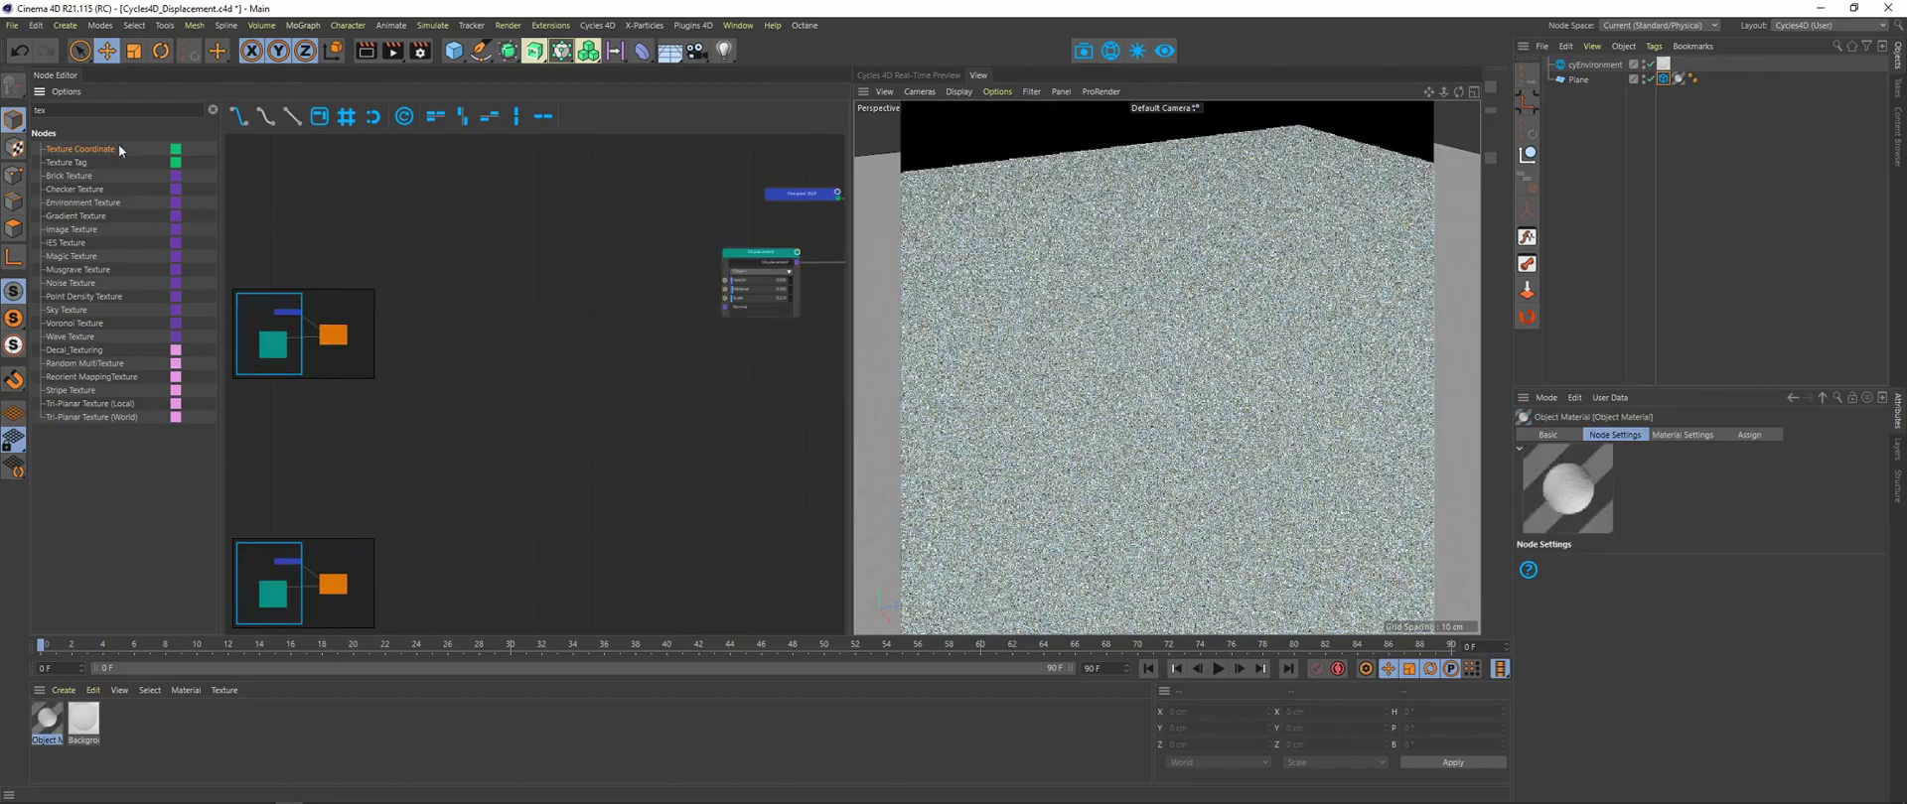
scroll(723, 262, "down", 2)
middle_click_drag(735, 270, 567, 326)
scroll(1011, 362, "down", 3)
scroll(1011, 357, "down", 3)
middle_click_drag(1157, 336, 1216, 353, "alt")
left_click_drag(1172, 353, 1197, 350, "alt")
scroll(573, 292, "up", 3)
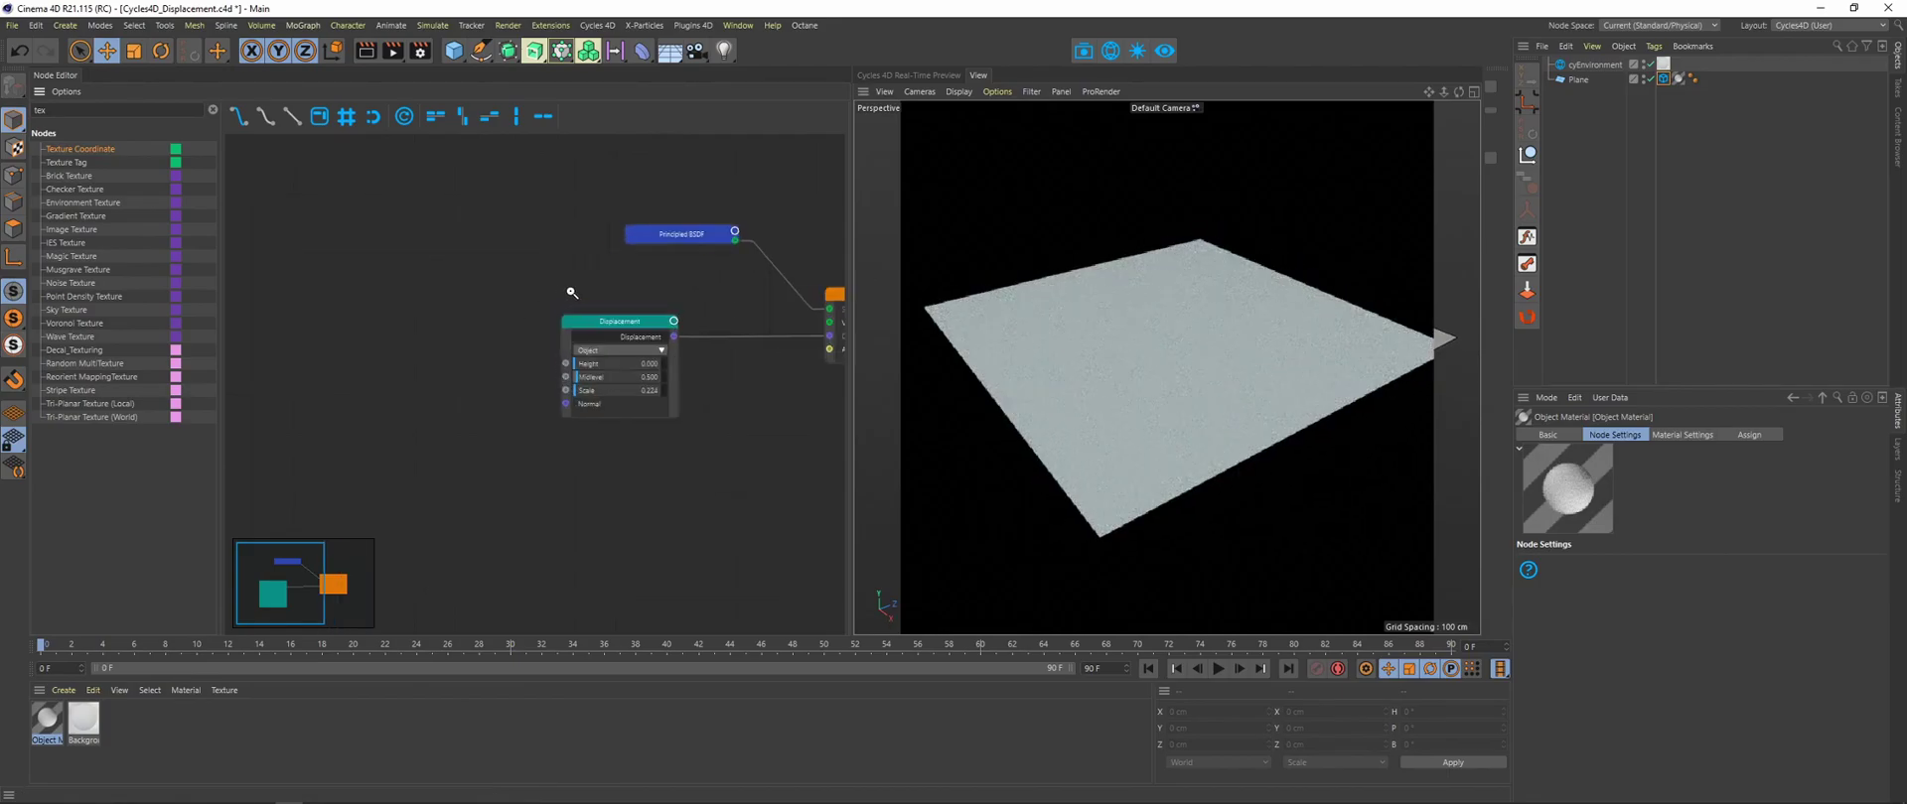
- Add a Texture Coordinate node to the material, placed well before the Displacement node
left_click(44, 109)
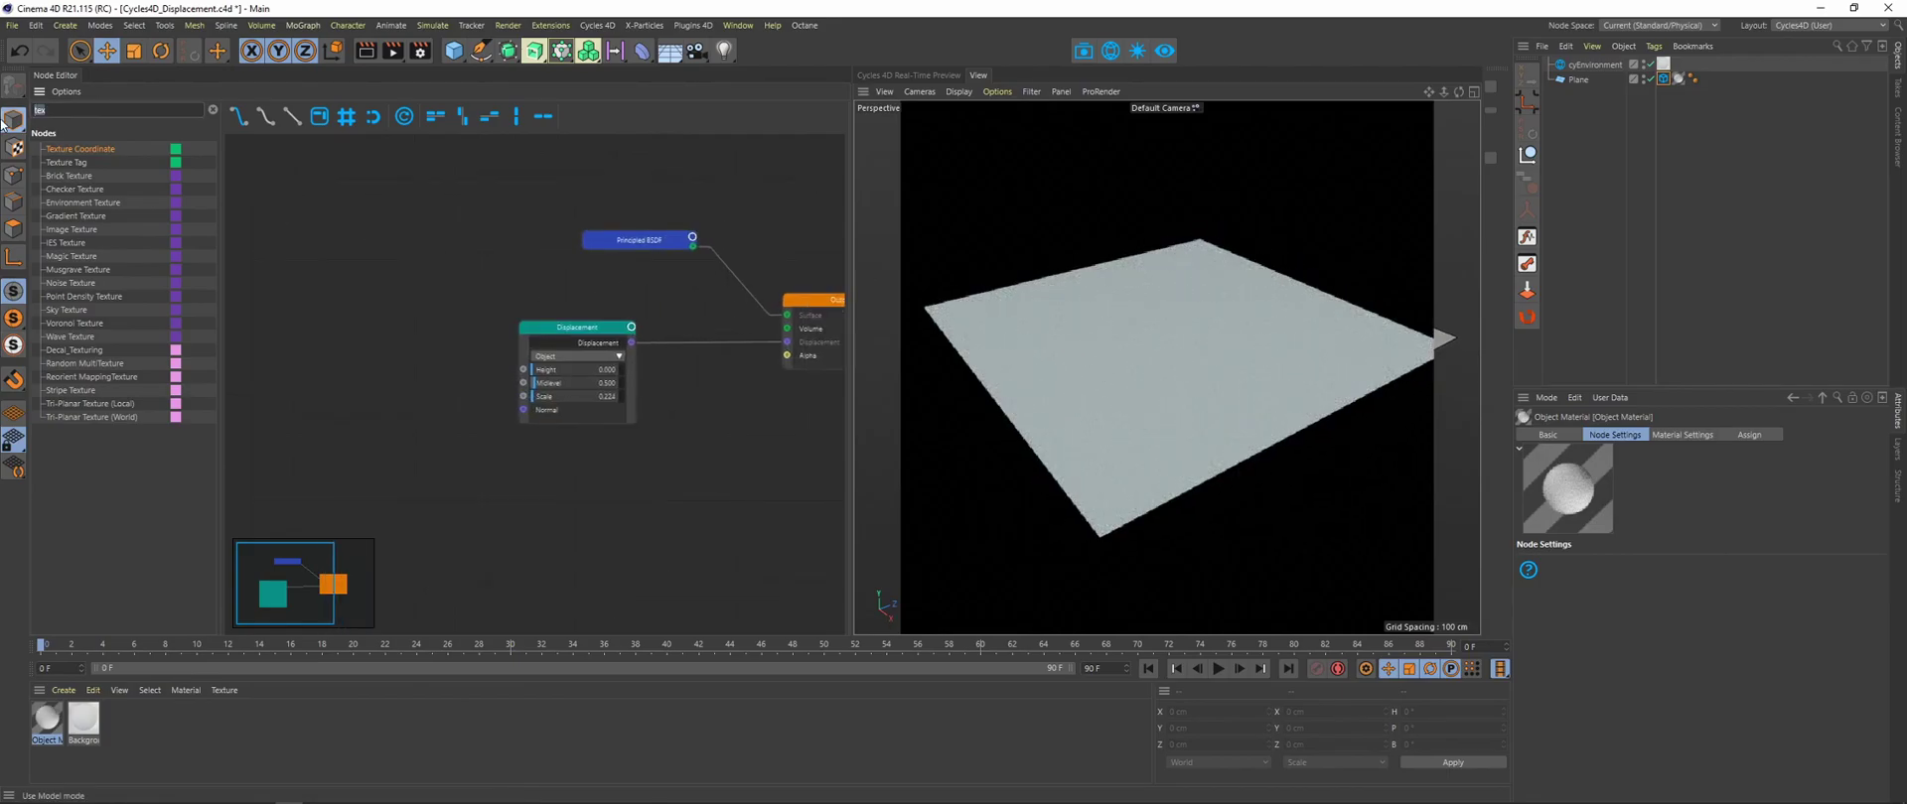
key("BackSpace")
type("xt")
left_click_drag(319, 206, 328, 198)
middle_click_drag(331, 199, 520, 230)
left_click_drag(522, 228, 297, 242)
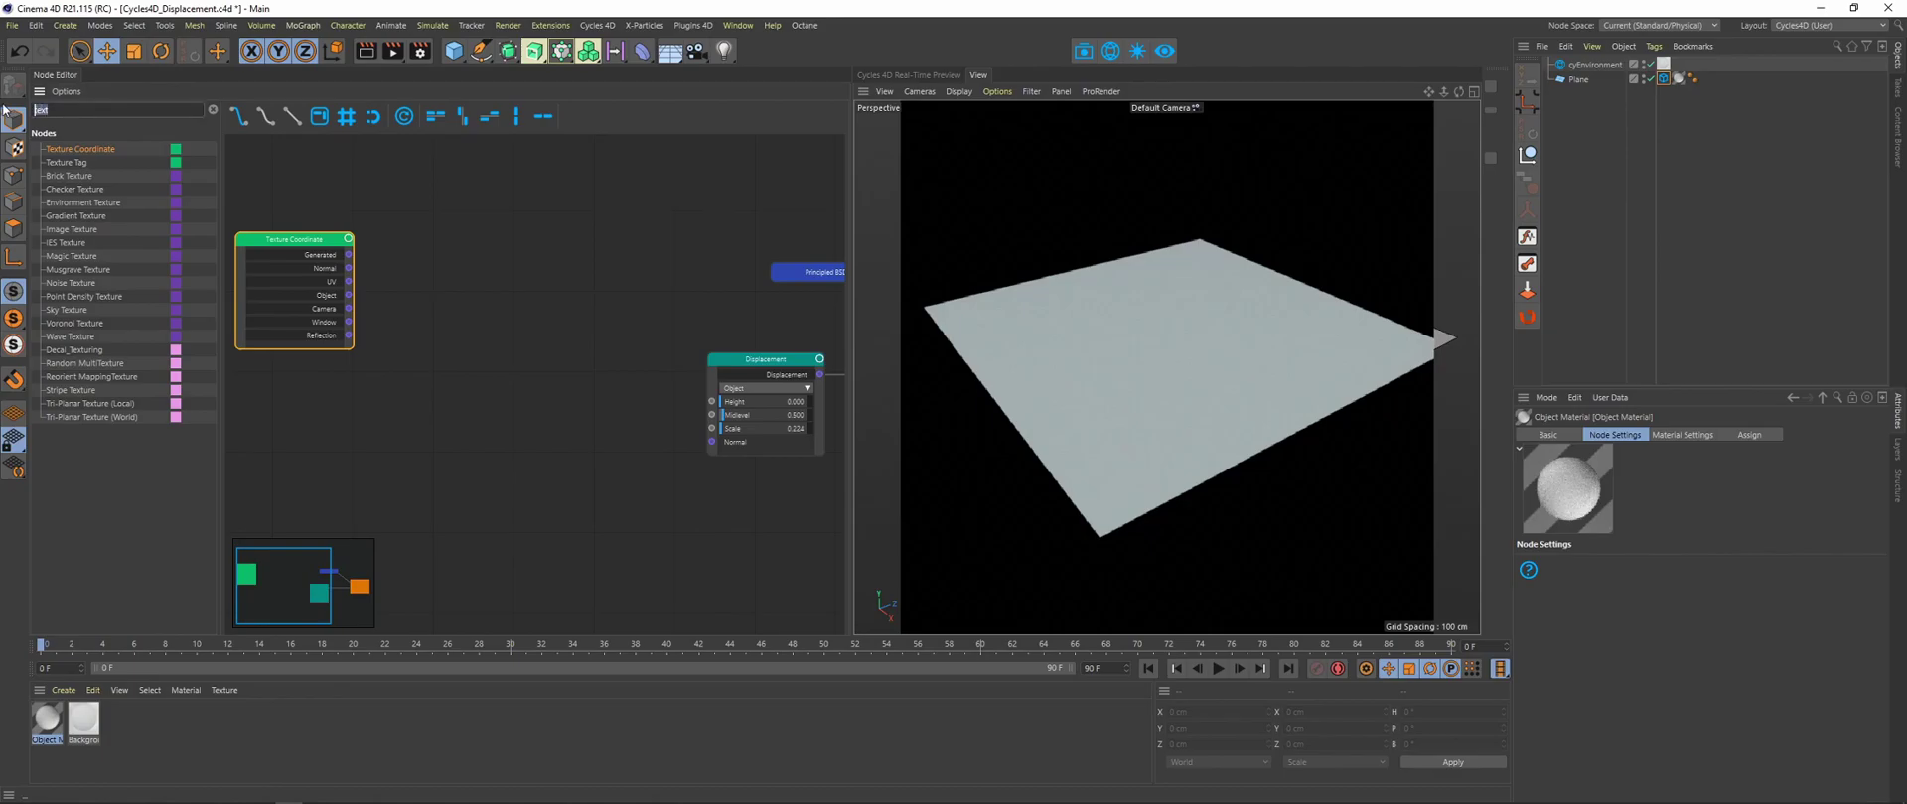
- Add a Mapping node and connect the Texture Coordinate's Object output to its Vector input
type("mapp")
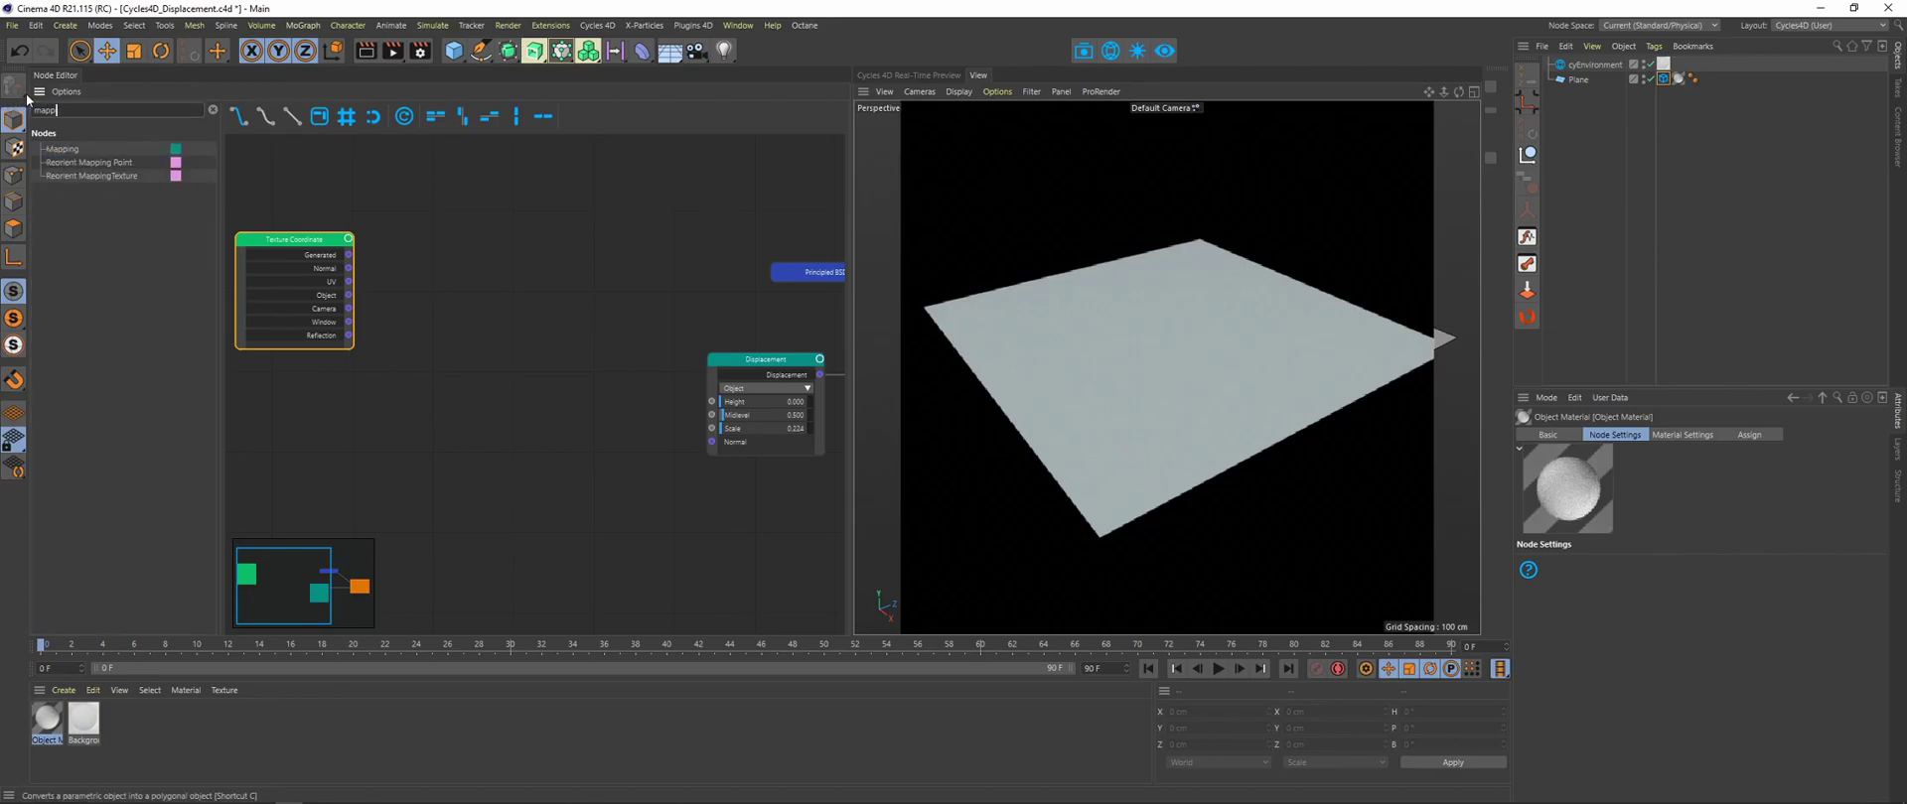
type("ing")
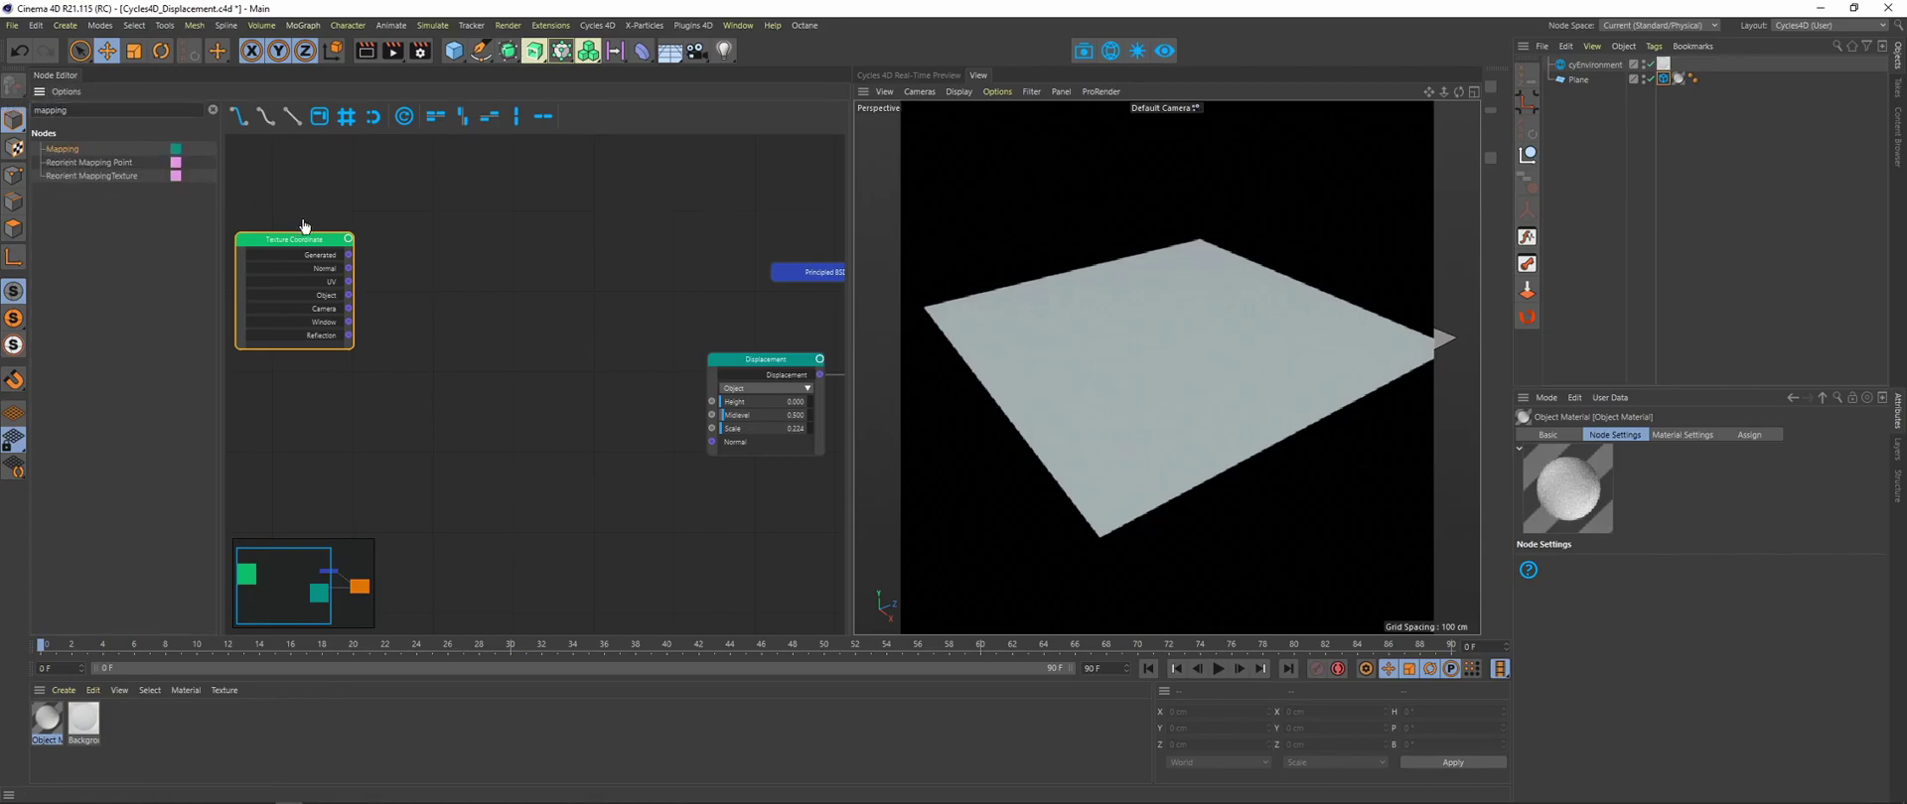
left_click_drag(310, 225, 421, 263)
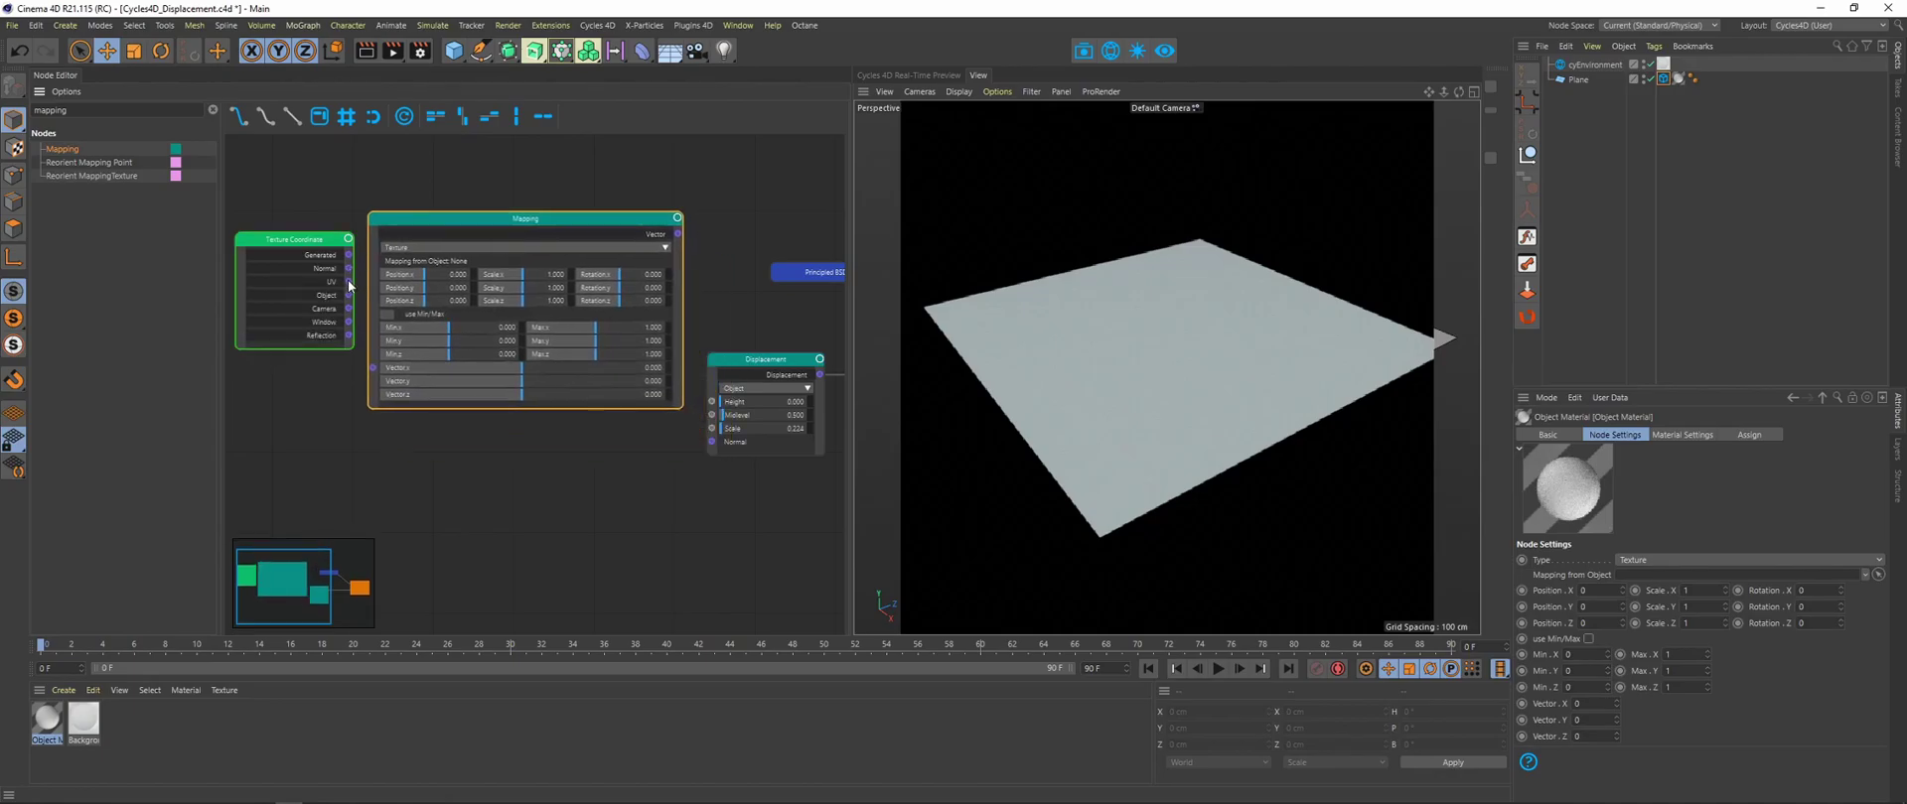
left_click_drag(349, 297, 373, 368)
left_click_drag(296, 246, 187, 223)
left_click_drag(401, 219, 324, 220)
key("BackSpace")
key("BackSpace")
key("BackSpace")
key("BackSpace")
key("BackSpace")
key("BackSpace")
key("BackSpace")
type("col")
key("BackSpace")
key("BackSpace")
key("BackSpace")
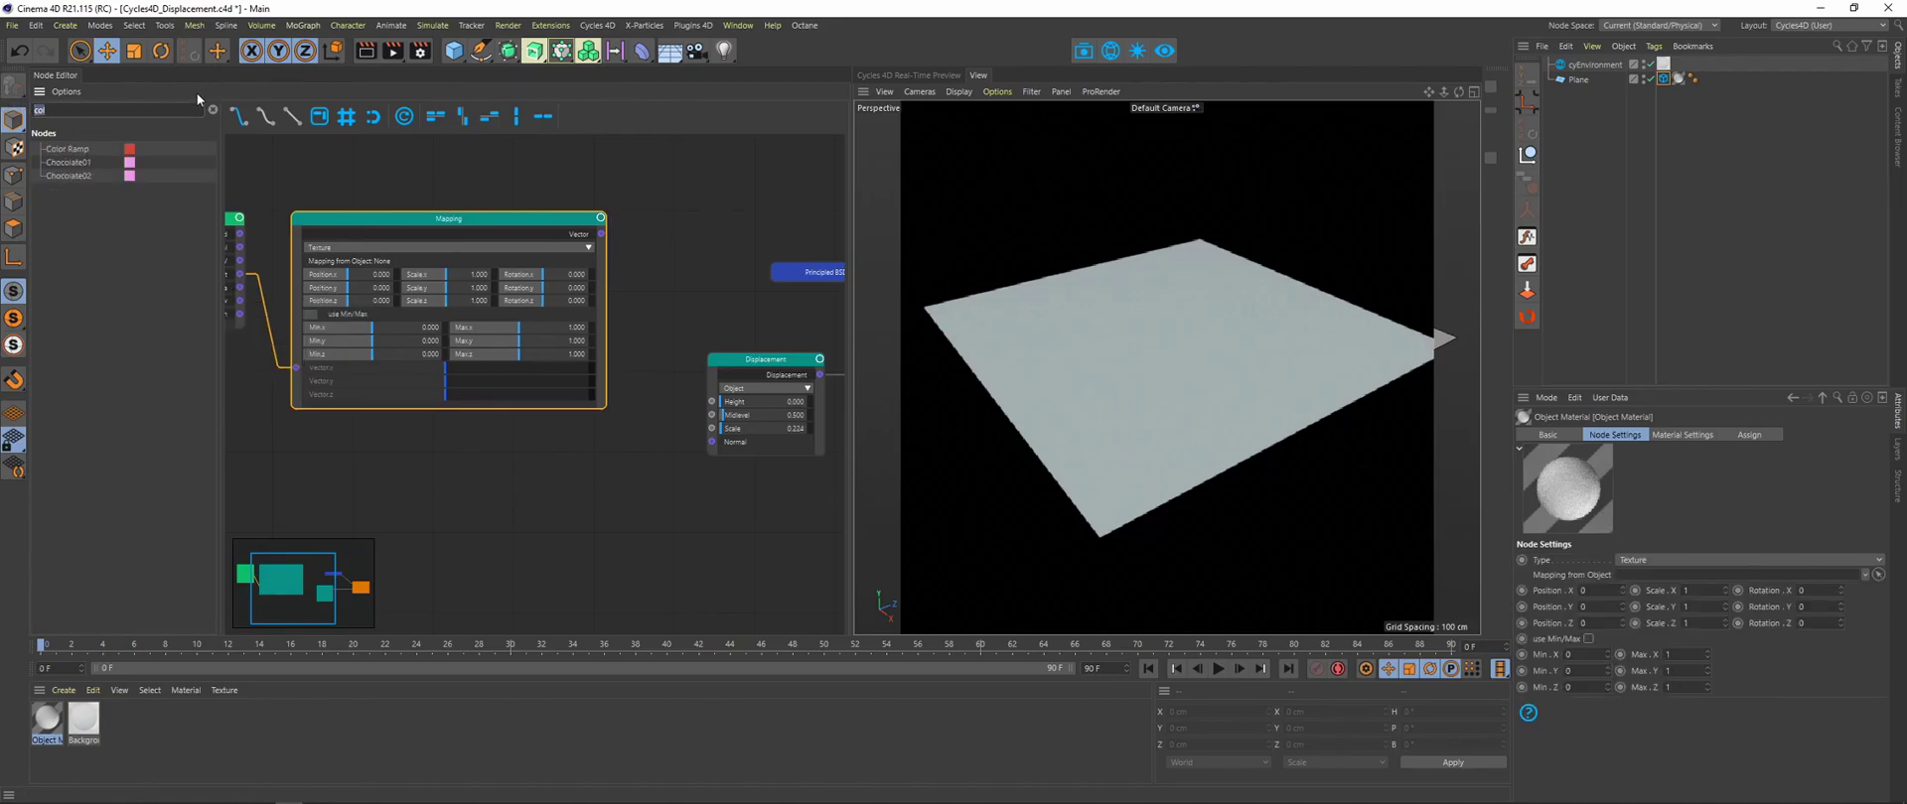
- Add a Gradient Texture node and set its type to Spherical
type("gra")
left_click_drag(567, 225, 731, 205)
middle_click_drag(731, 204, 616, 200)
left_click(617, 238)
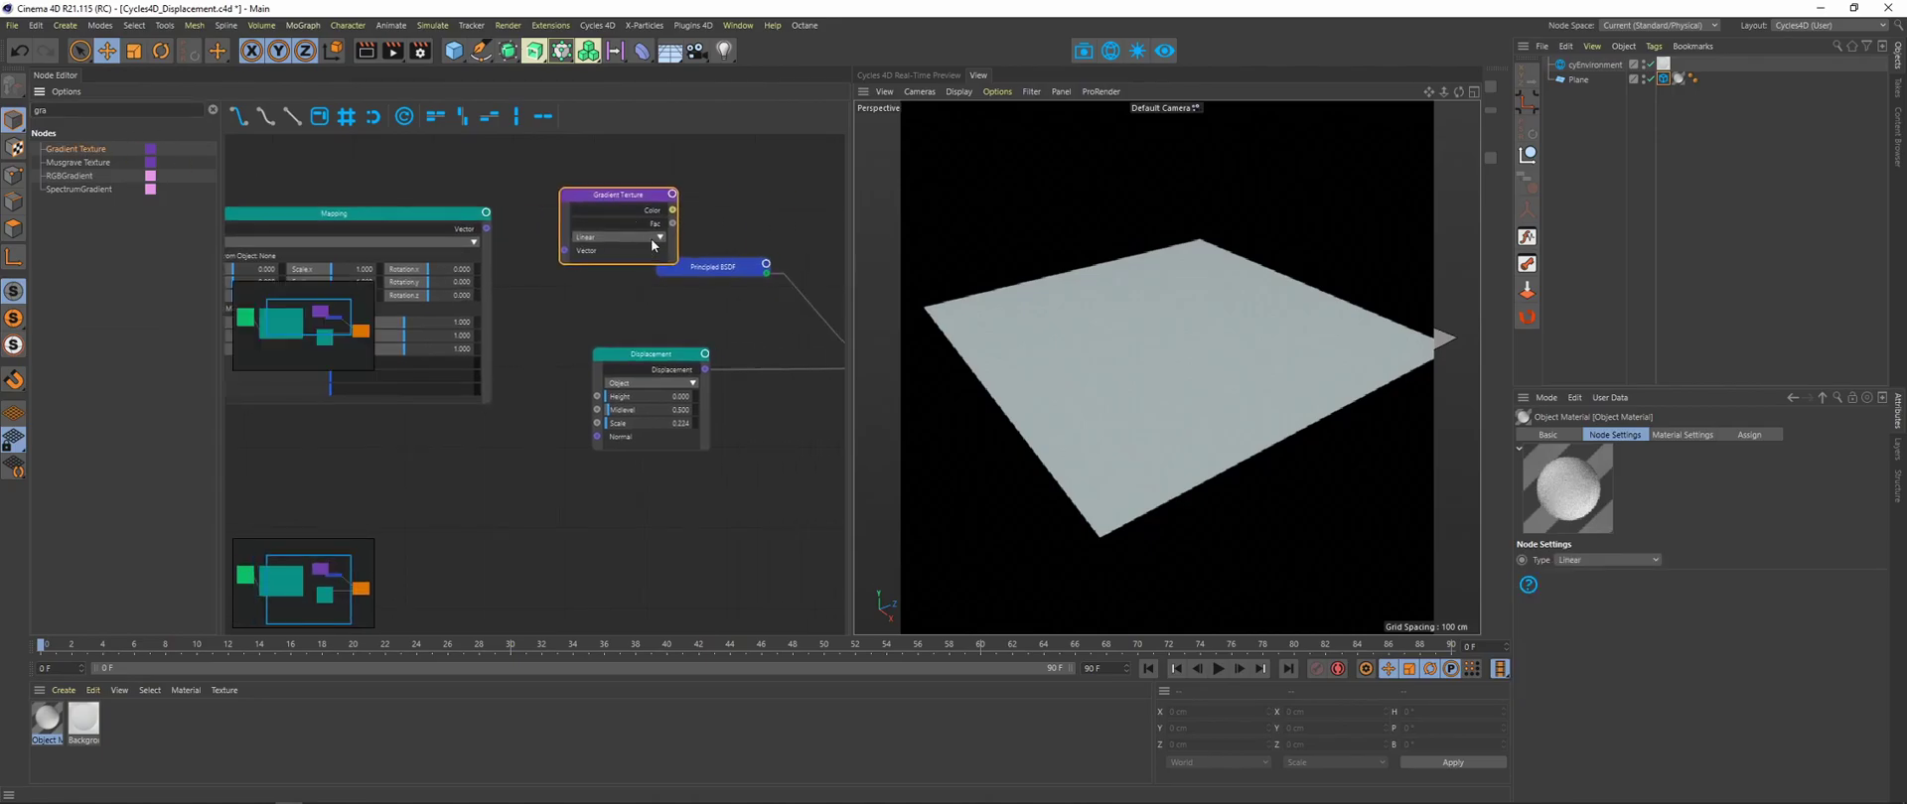
left_click(638, 345)
- Connect the Mapping node's Vector output to the Gradient Texture and preview the gradient's Color output
left_click_drag(485, 229, 564, 250)
left_click_drag(590, 196, 538, 216)
middle_click_drag(655, 343, 524, 342)
left_click_drag(556, 353, 627, 374)
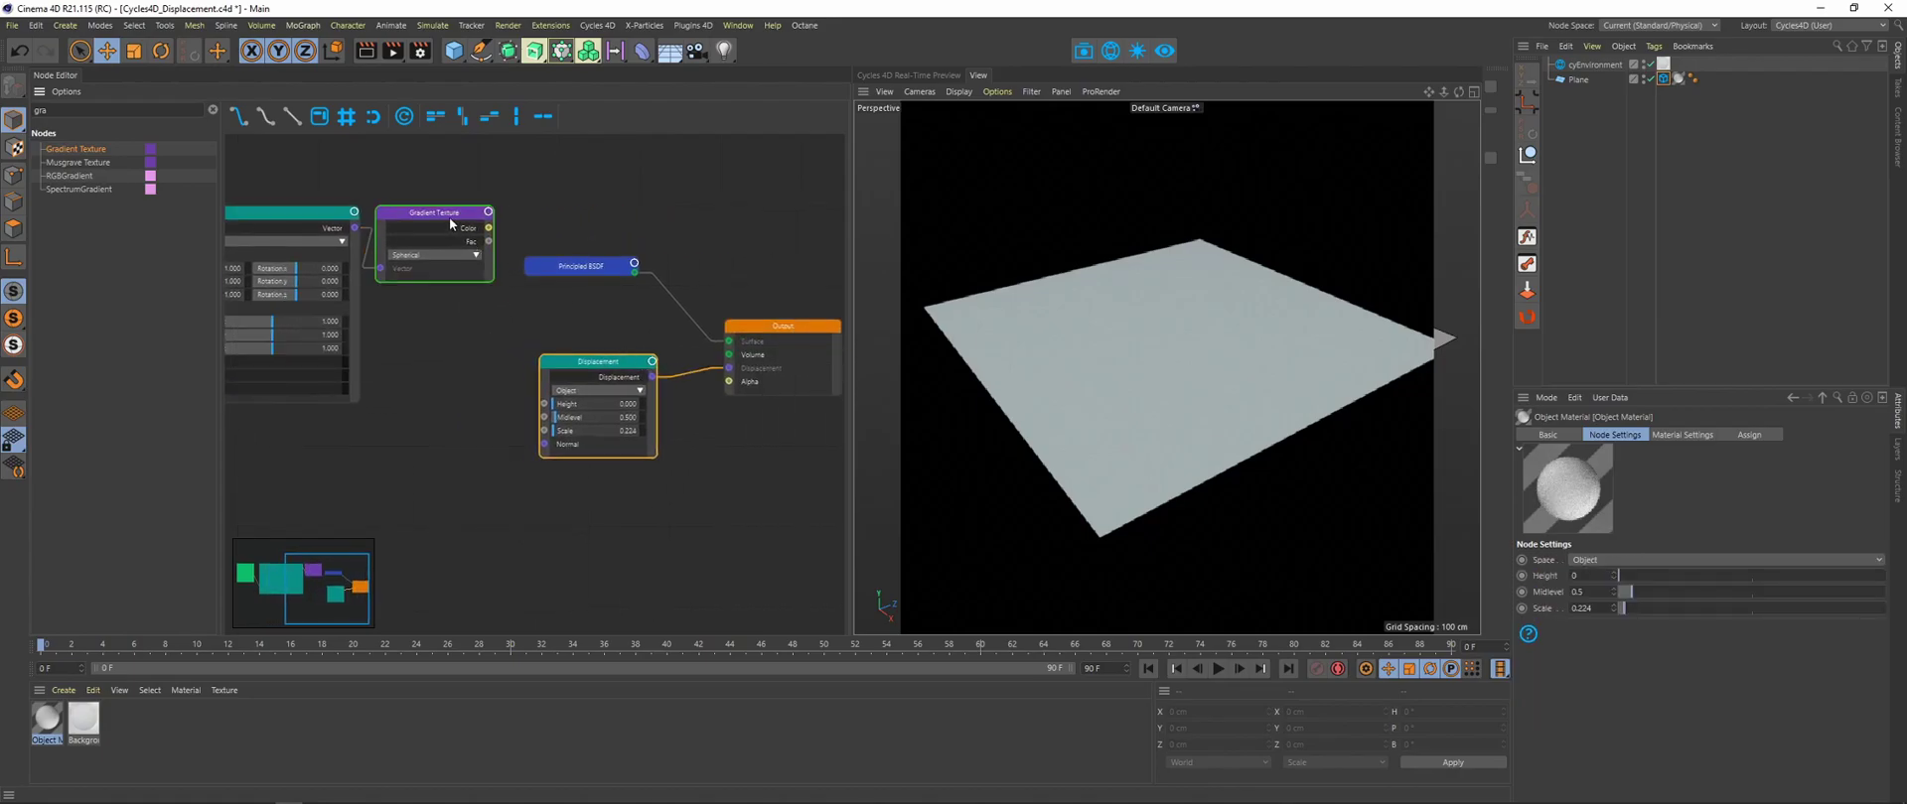
left_click_drag(447, 216, 445, 294)
left_click(474, 312)
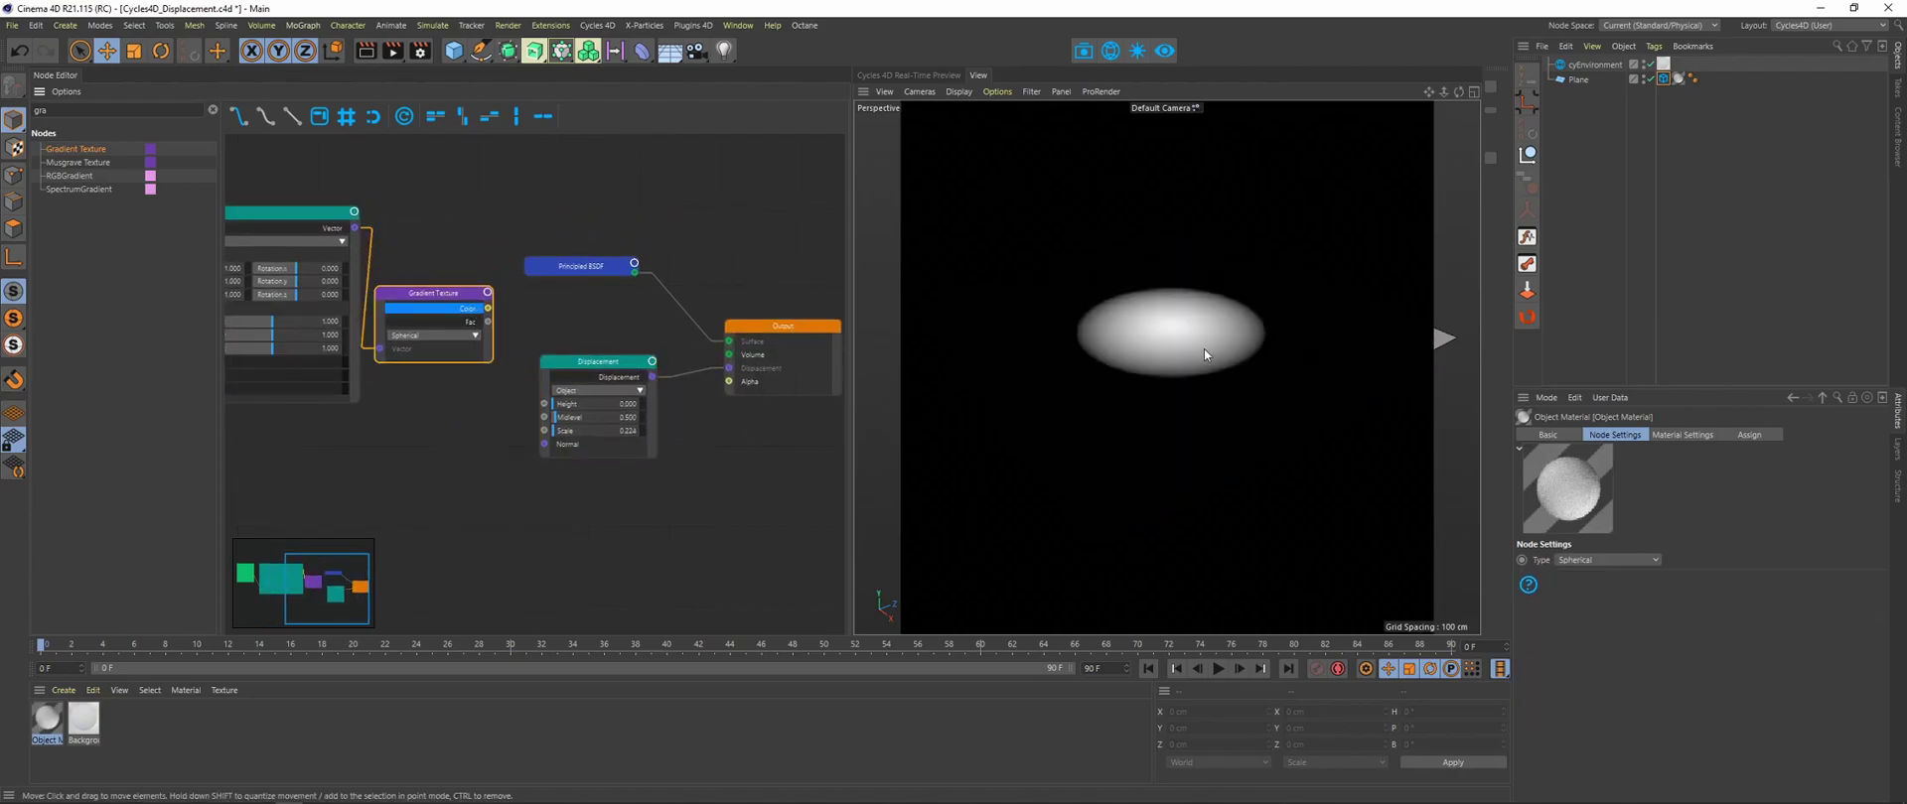
- Insert a Uniform Scale node between the Mapping and Gradient Texture nodes
middle_click_drag(567, 273, 938, 250)
left_click_drag(283, 162, 596, 314)
left_click_drag(594, 192, 331, 189)
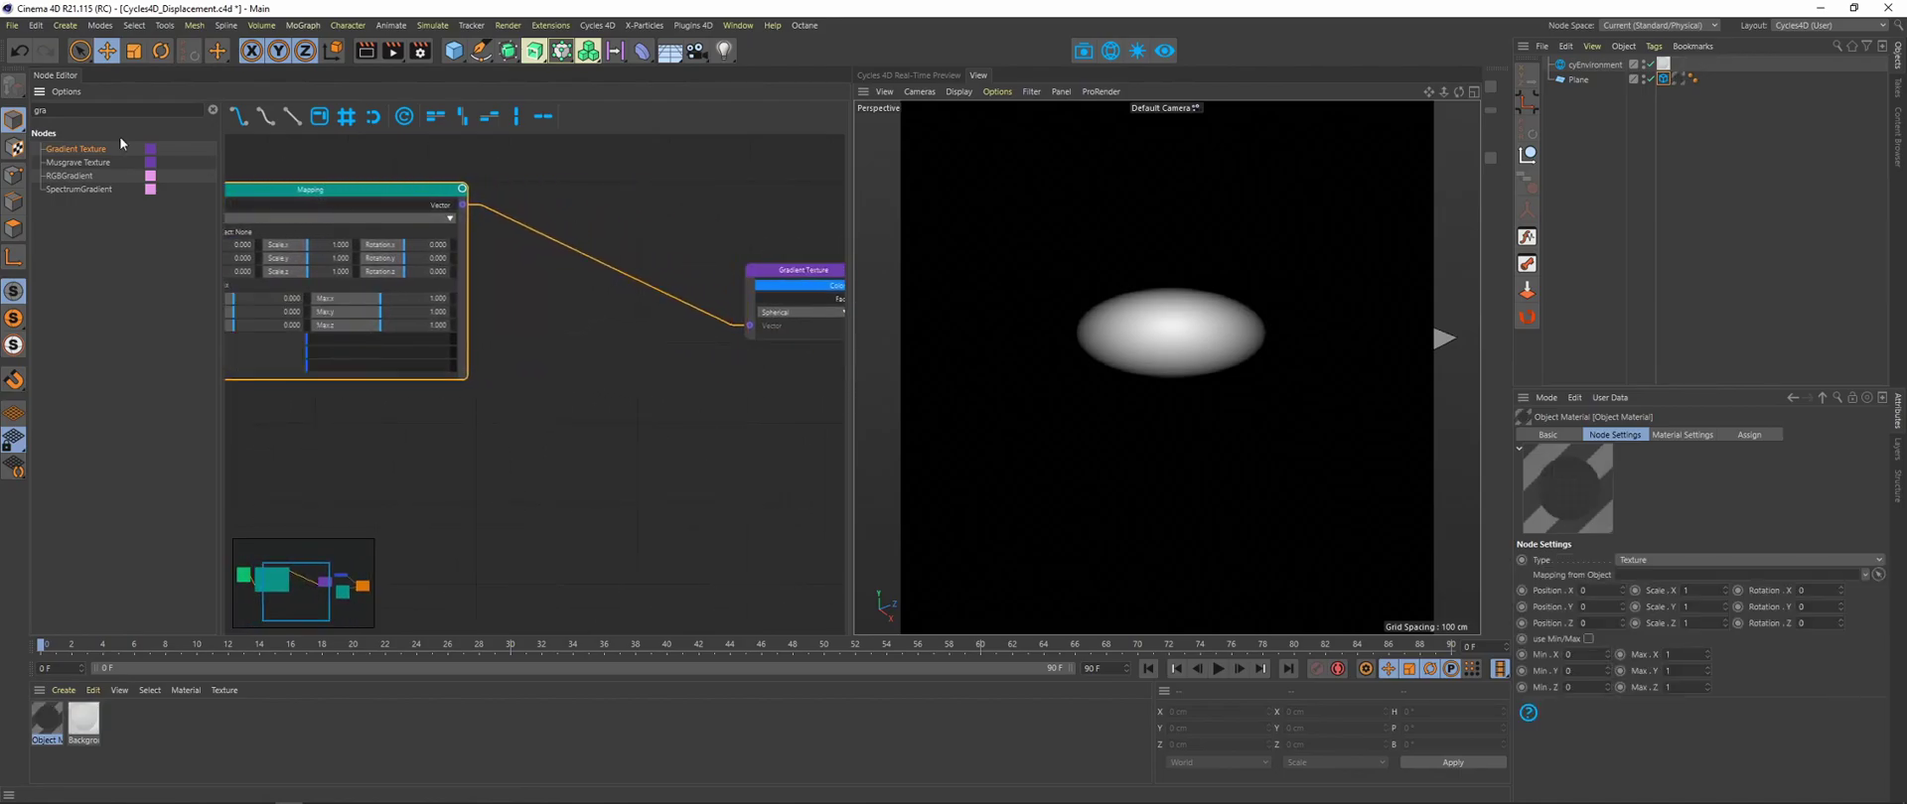
double_click(76, 112)
type("un")
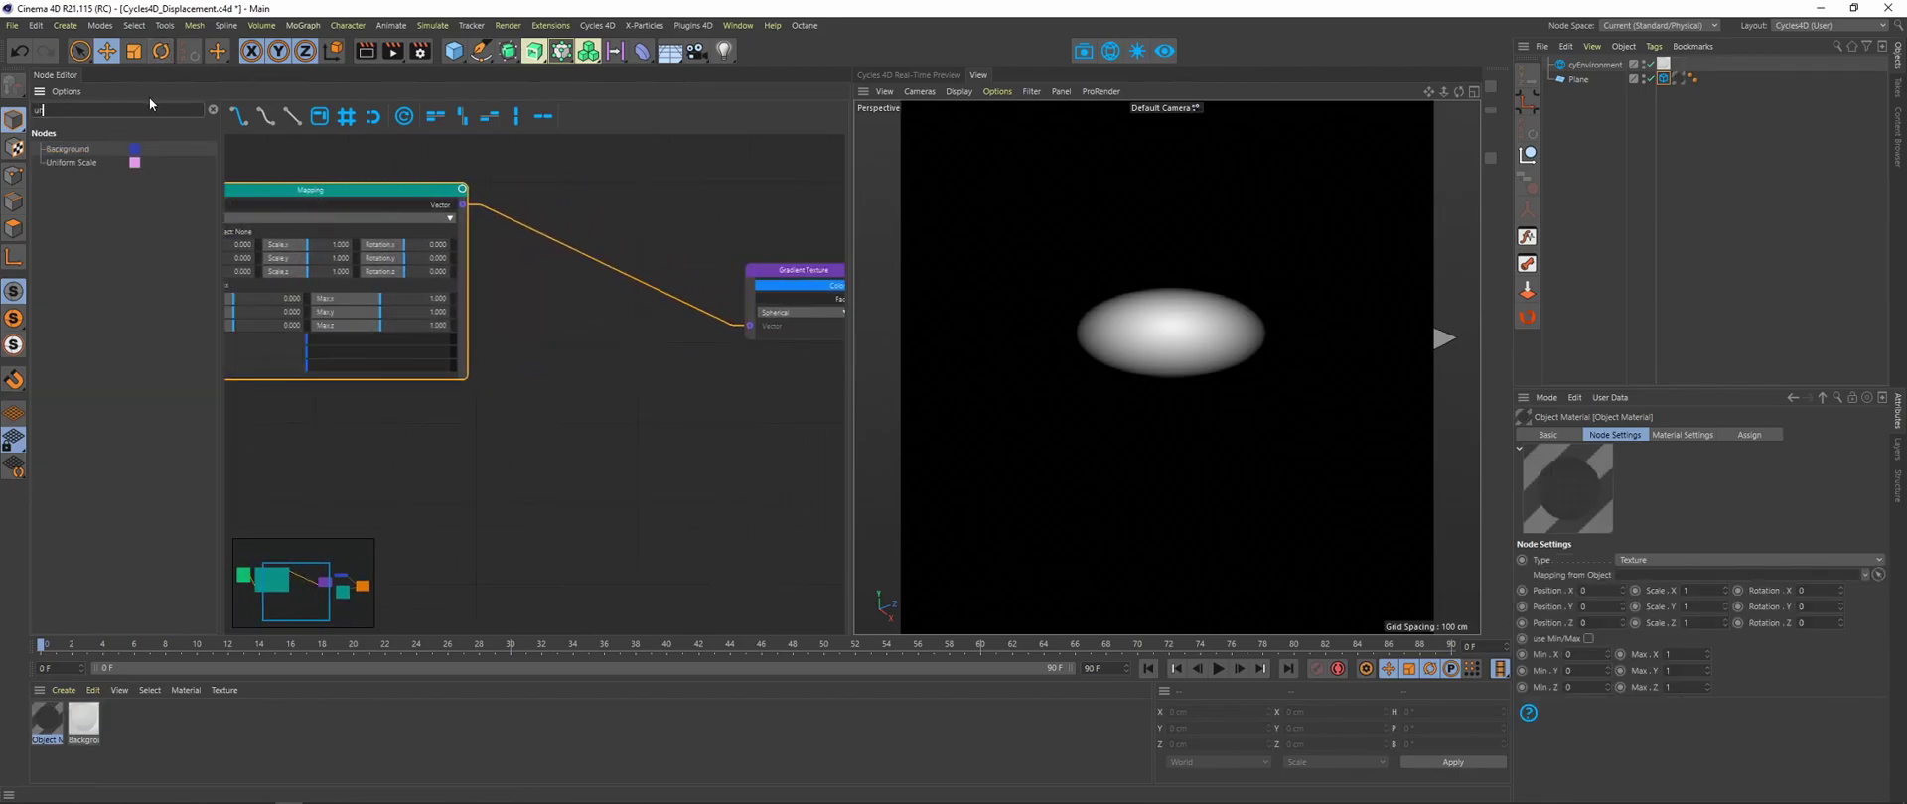
left_click_drag(81, 163, 545, 248)
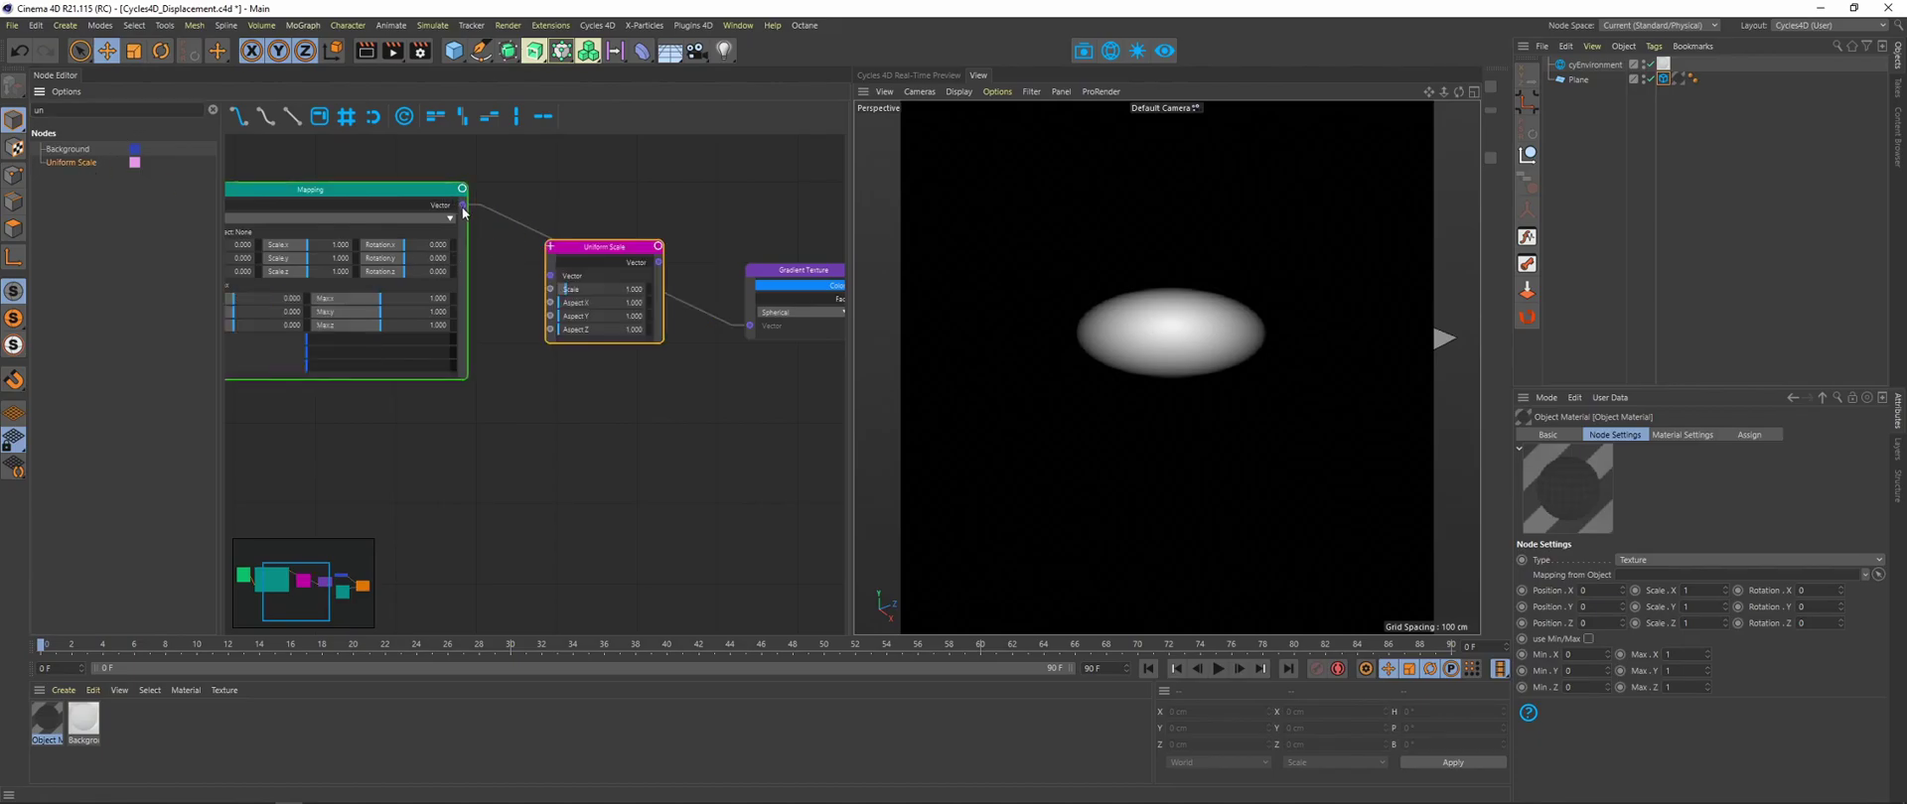
left_click_drag(463, 207, 554, 281)
left_click_drag(462, 207, 550, 279)
left_click_drag(658, 263, 749, 328)
- Set the Uniform Scale node's Scale to about 1.9 and connect the Gradient Texture's Color to the Displacement node's Height
left_click_drag(572, 295, 578, 295)
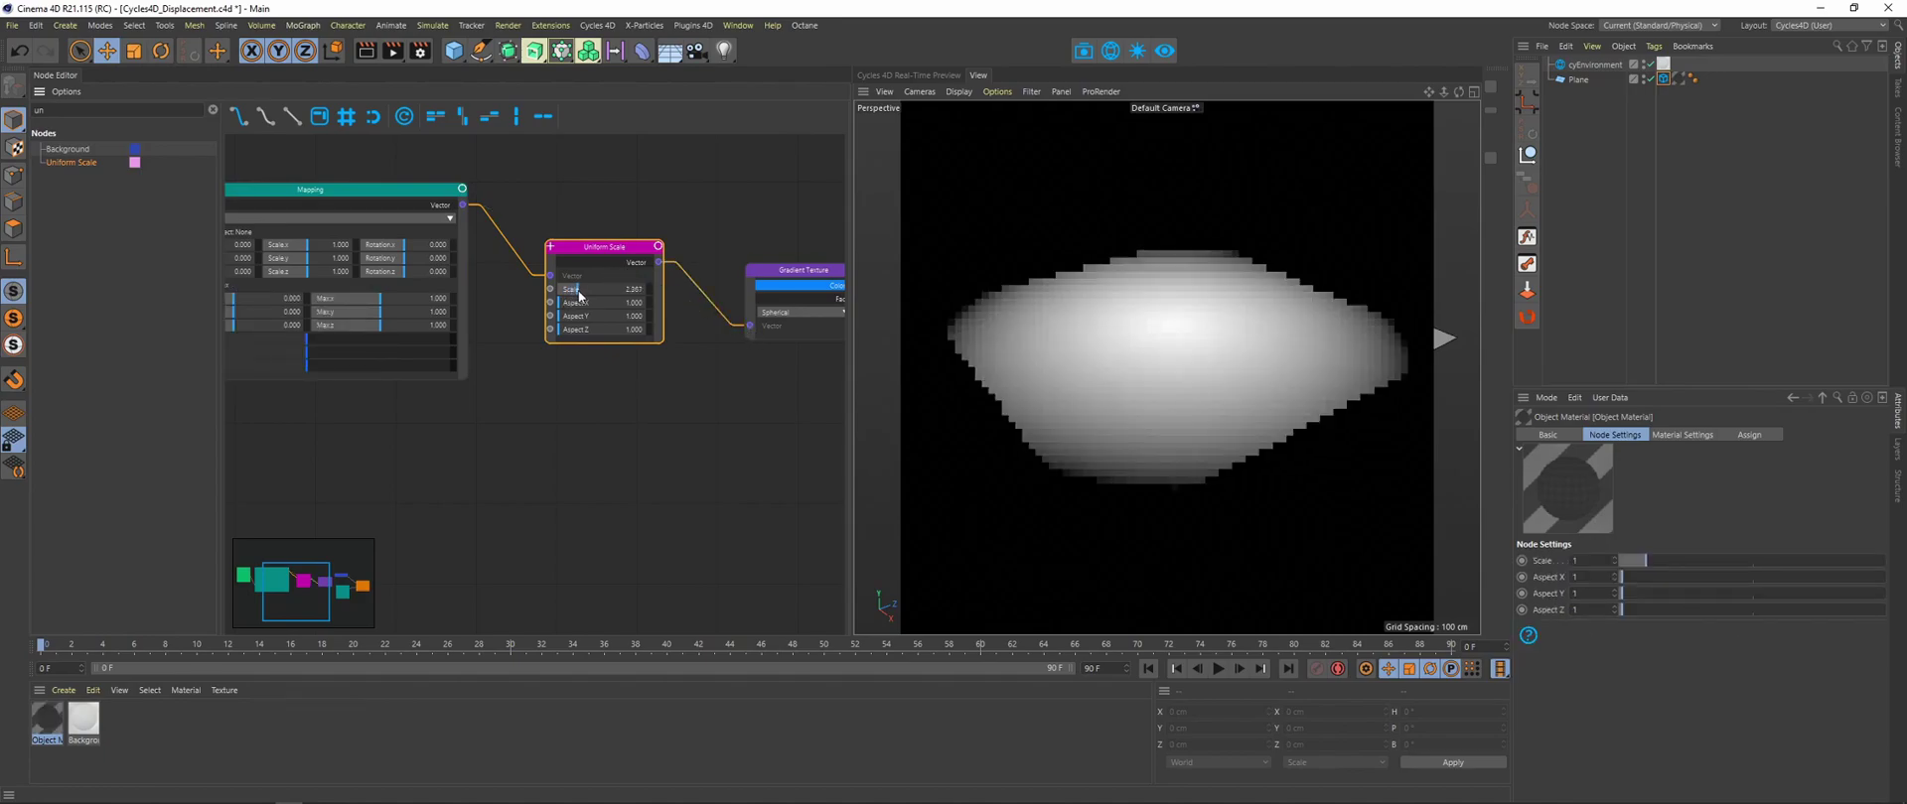
left_click_drag(578, 295, 574, 295)
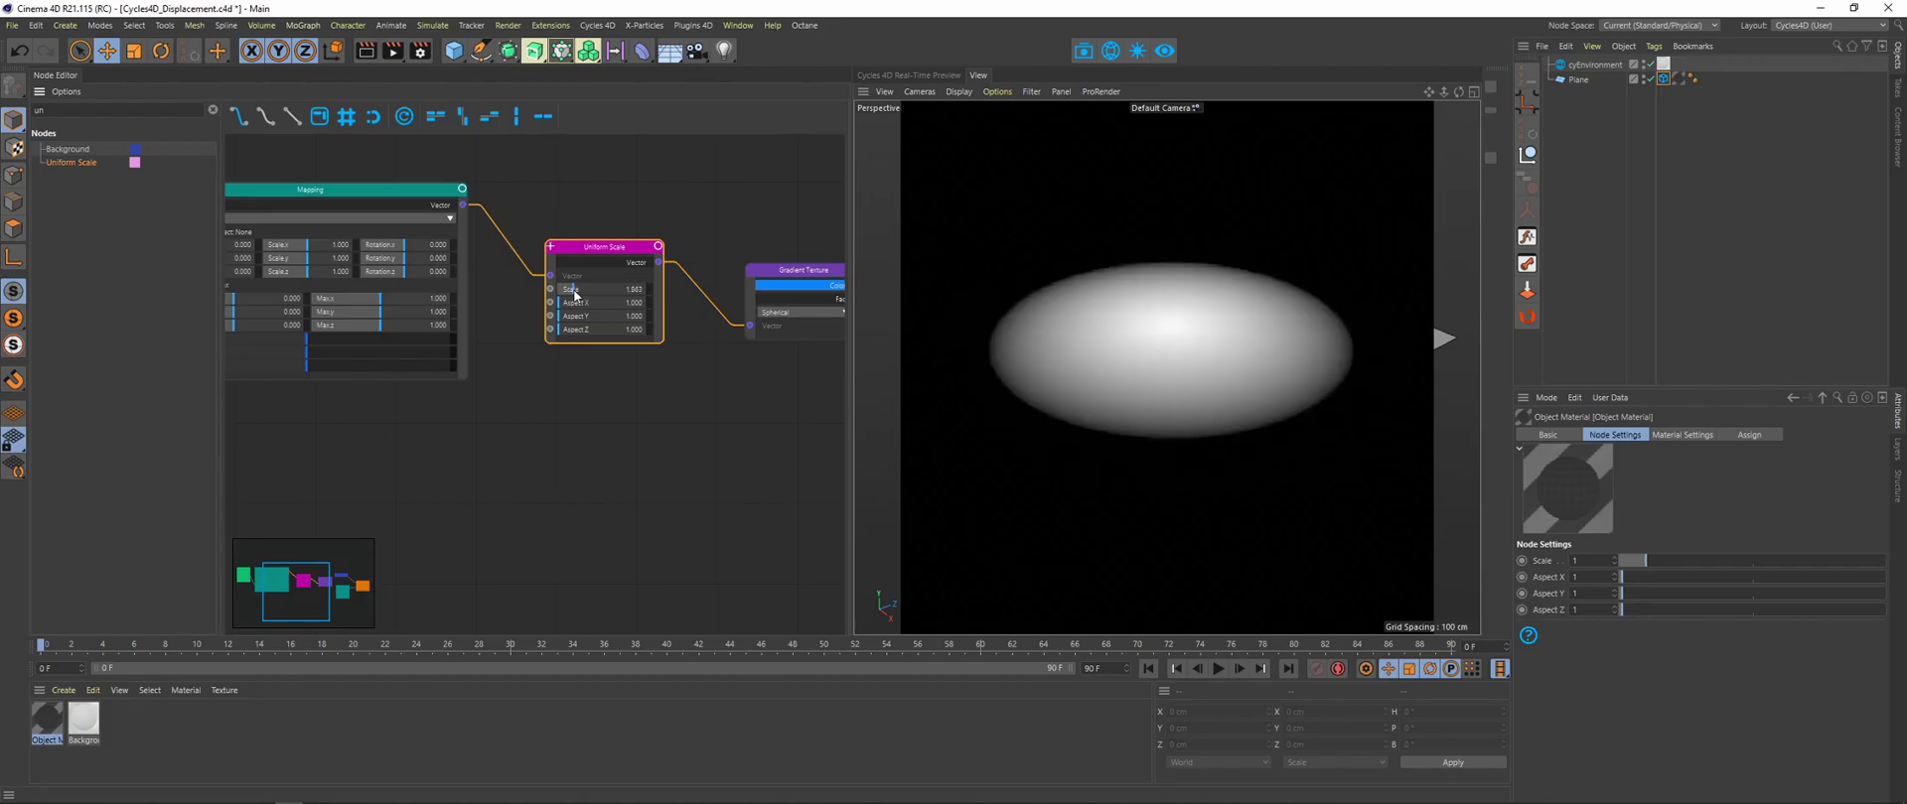
middle_click_drag(688, 283, 489, 288)
left_click_drag(649, 289, 706, 385)
left_click(708, 394)
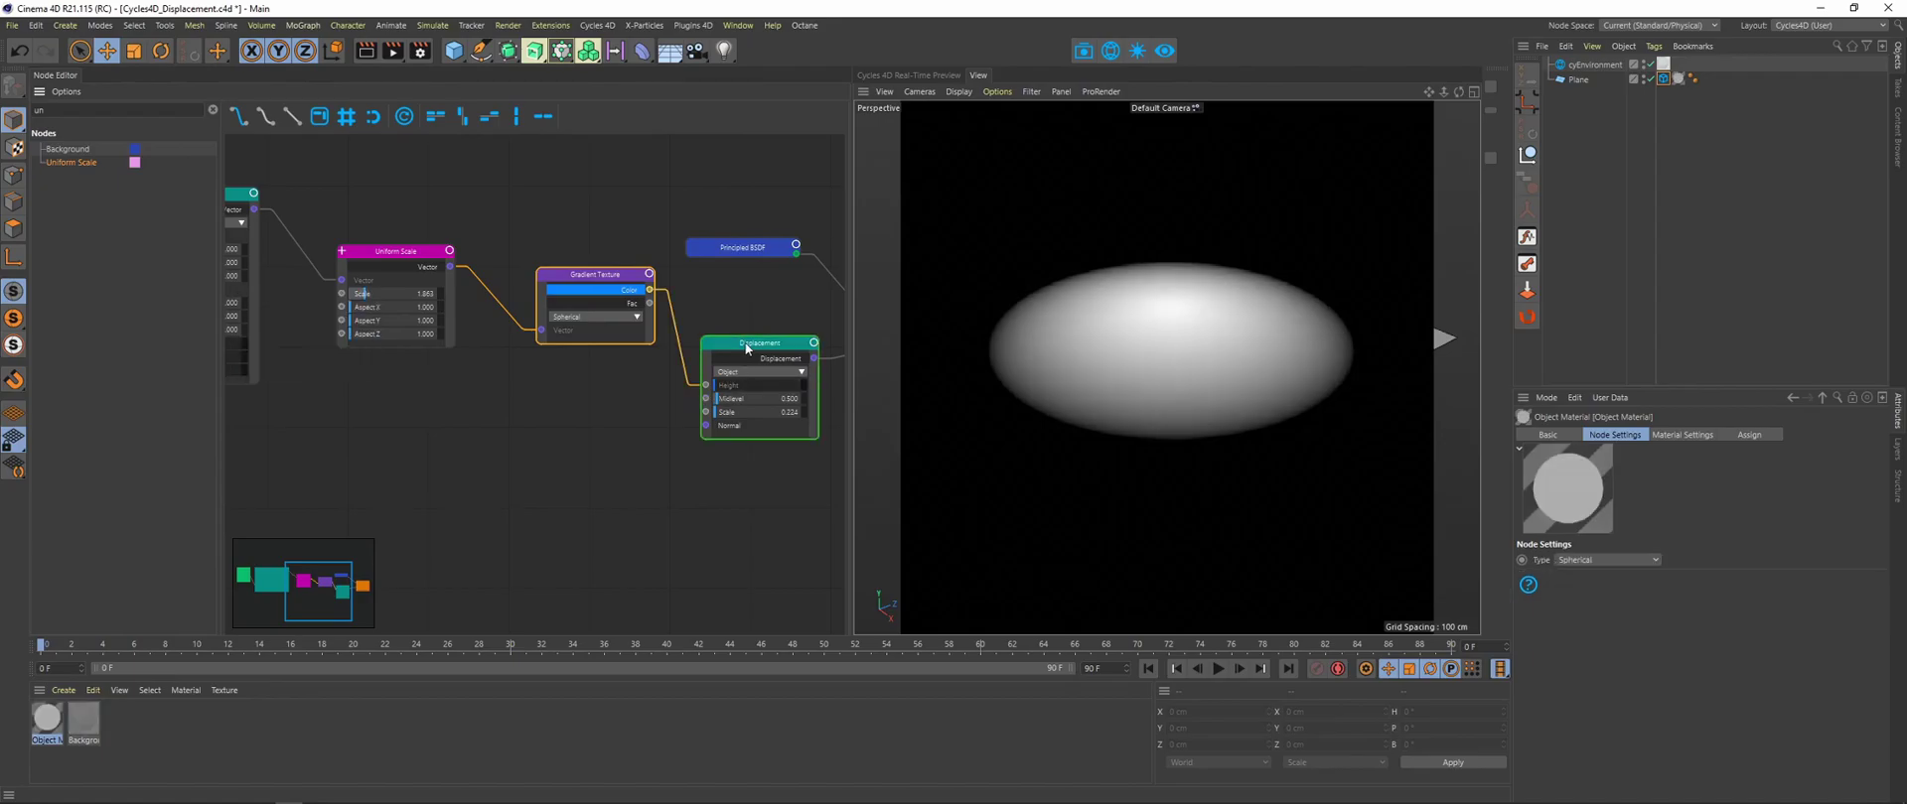
- Set the Displacement node's Scale to 1 and turn off the gradient's Color preview to render the displaced plane
left_click_drag(1595, 592, 1557, 591)
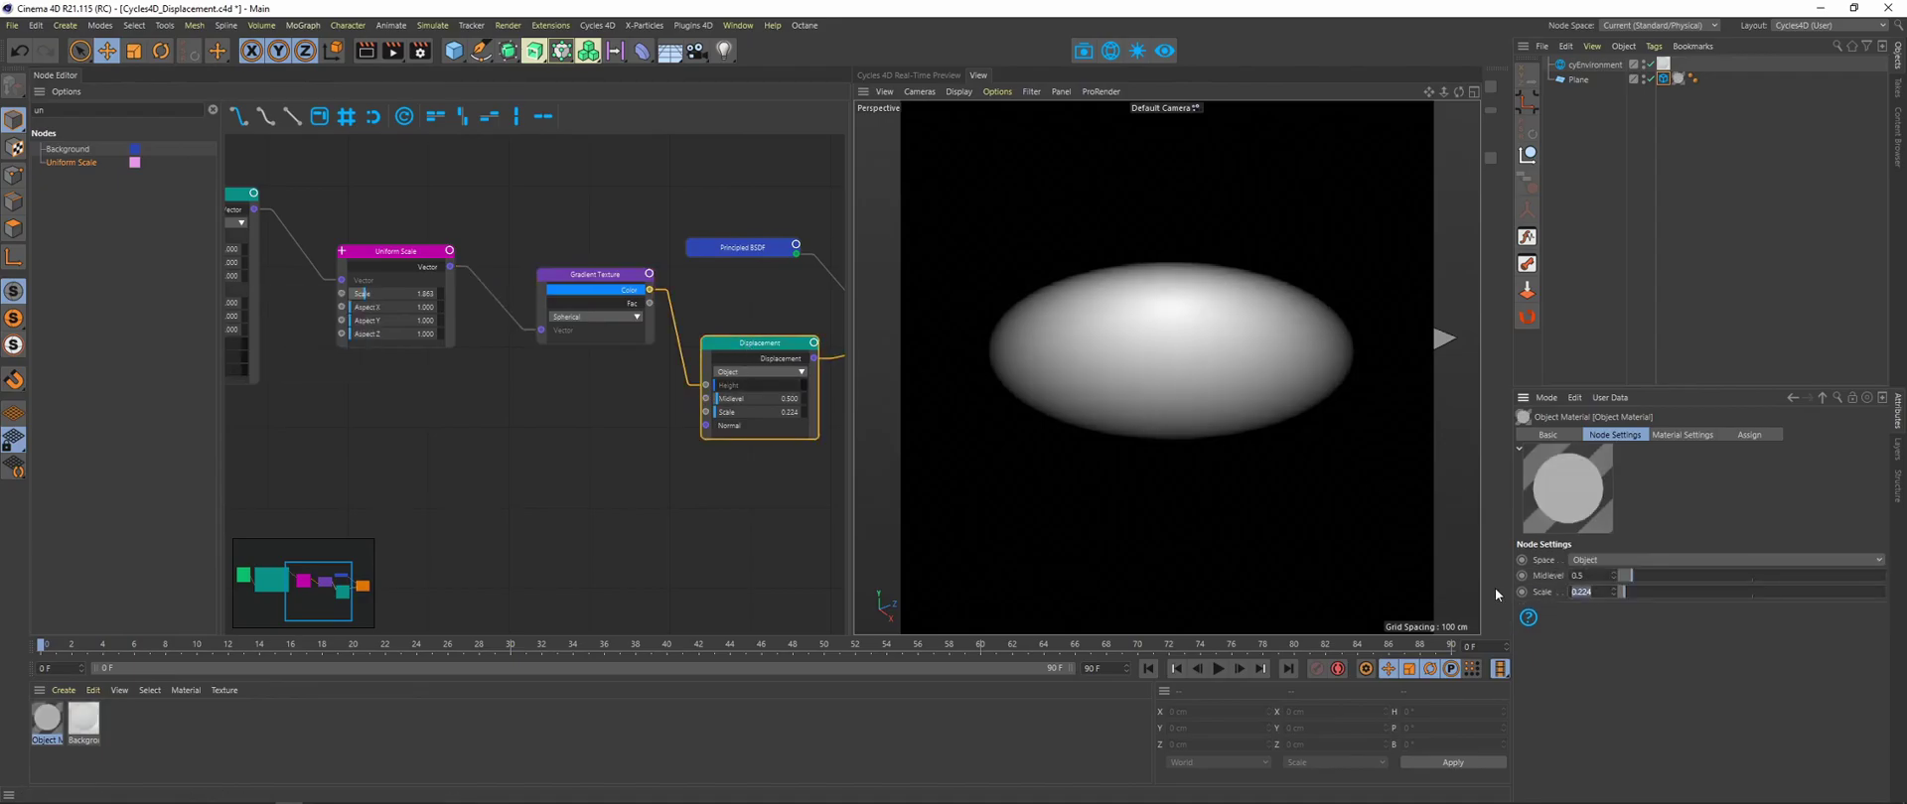
type("1")
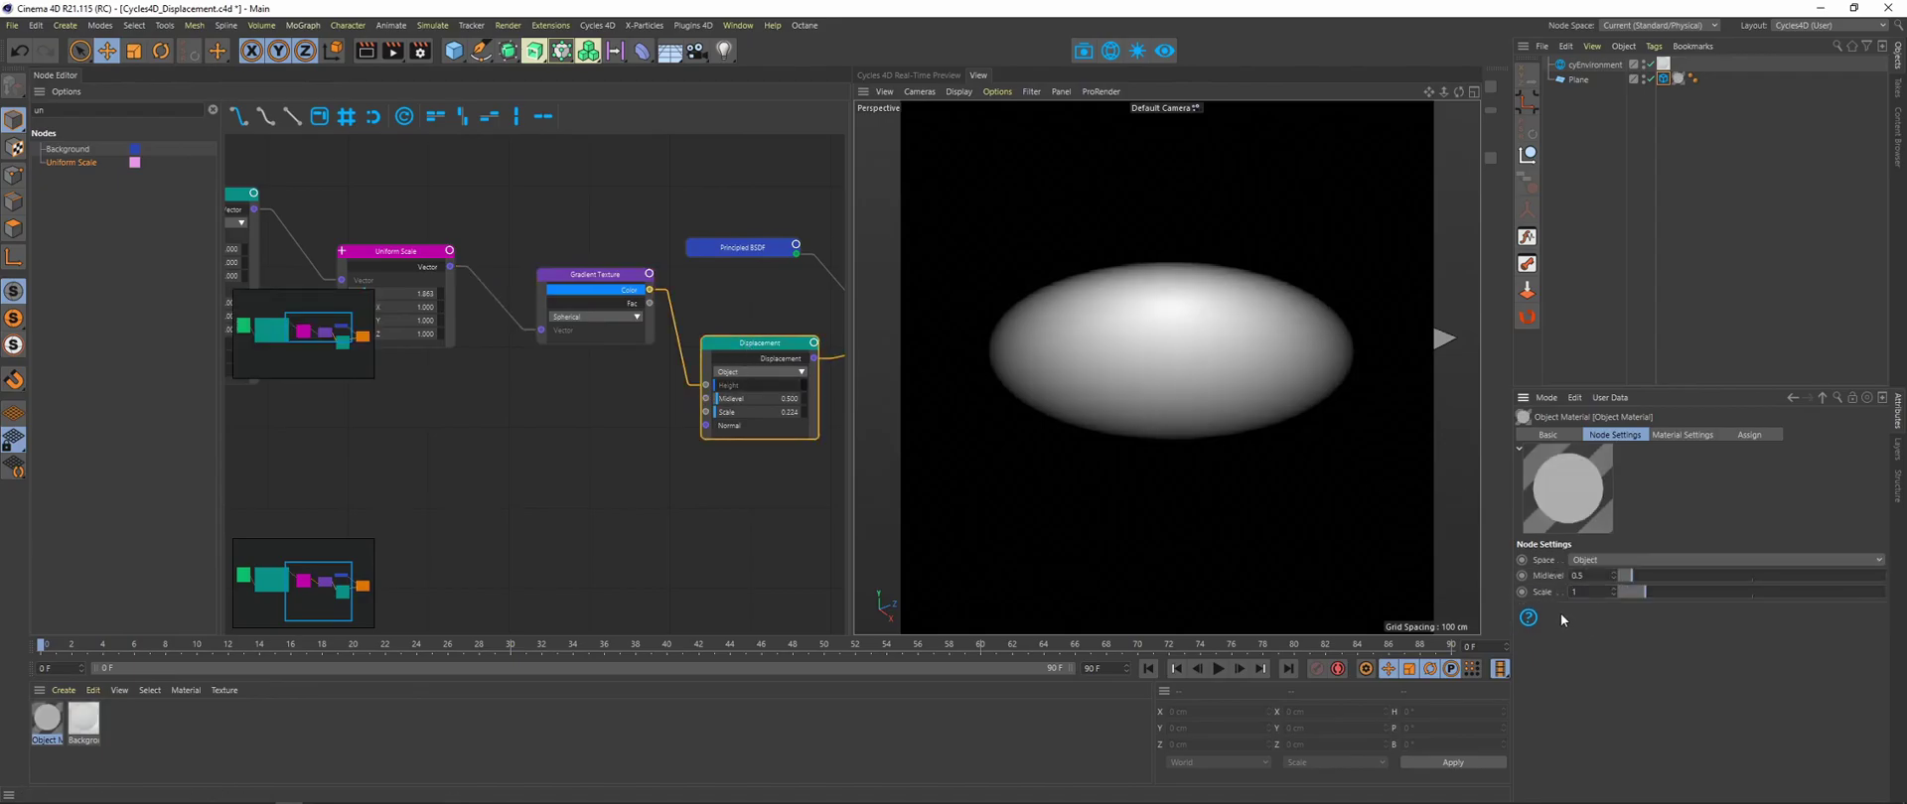
middle_click_drag(722, 282, 570, 268)
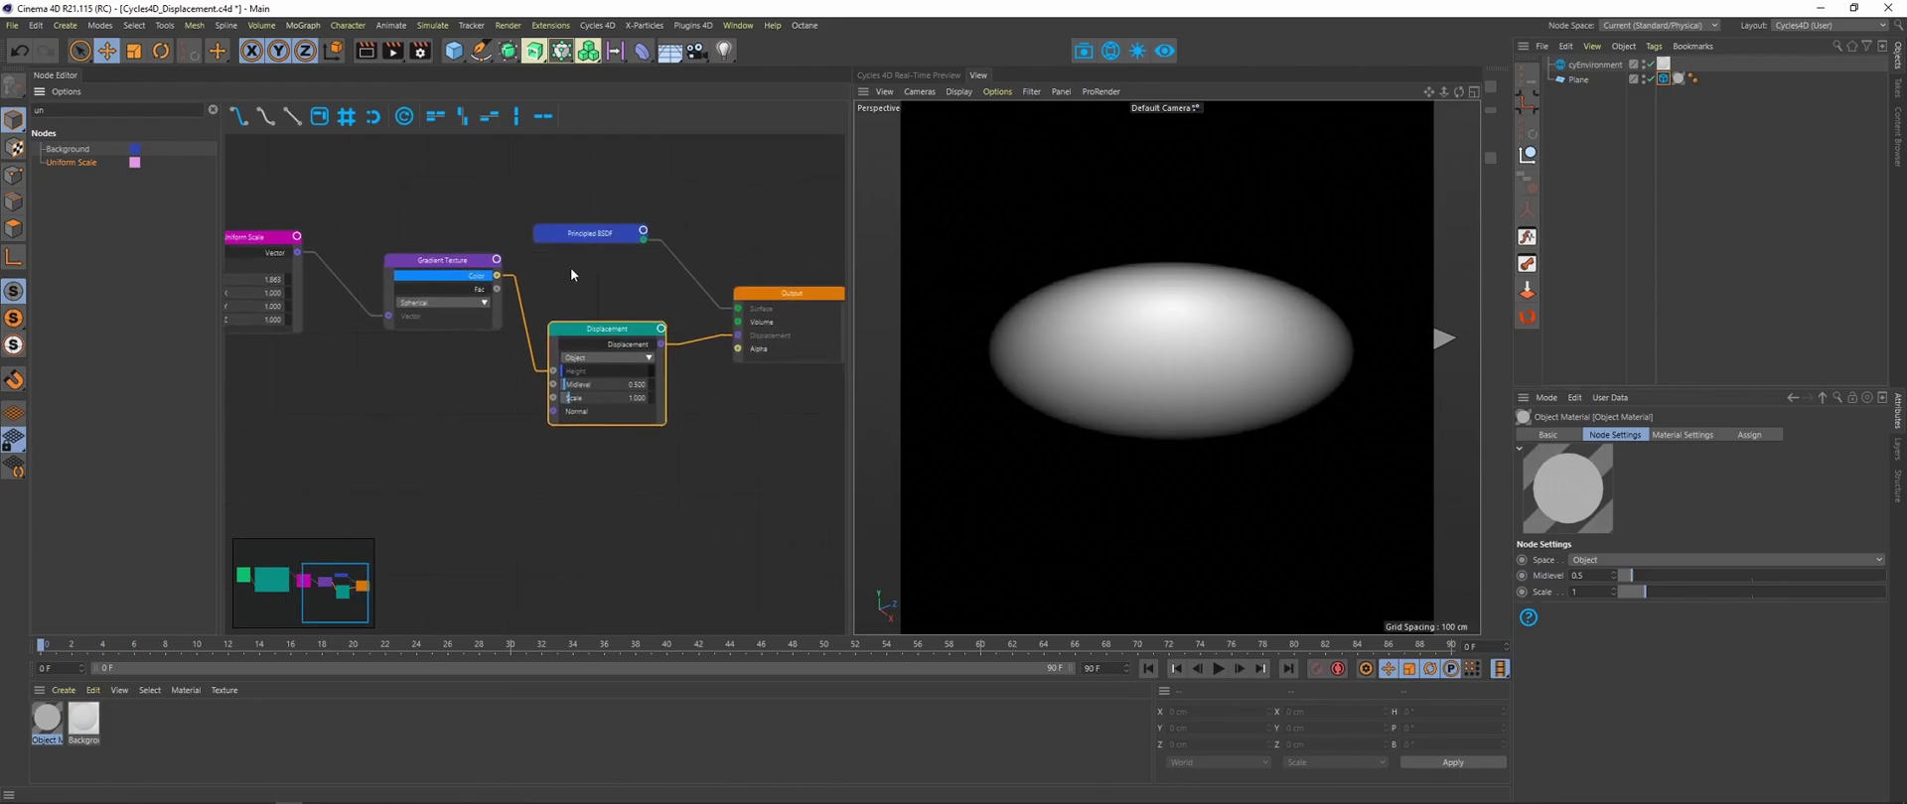
left_click(475, 276)
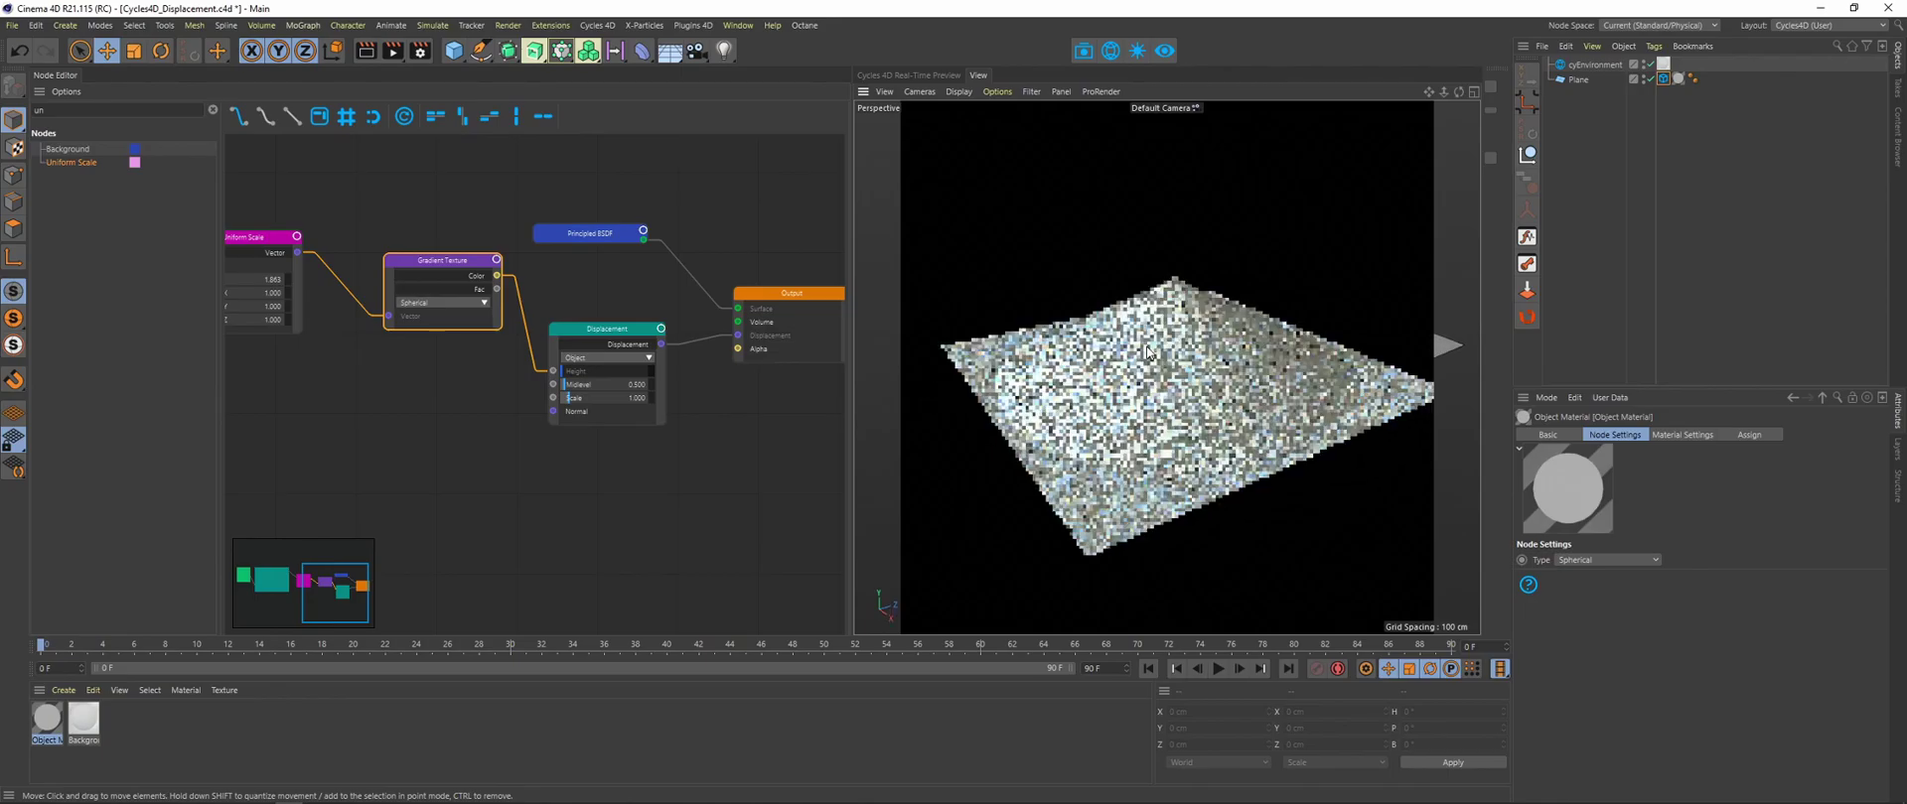
mouse_move(1183, 278)
left_mouse_down("alt")
mouse_move(1158, 238)
mouse_move(1174, 254)
left_mouse_up("alt")
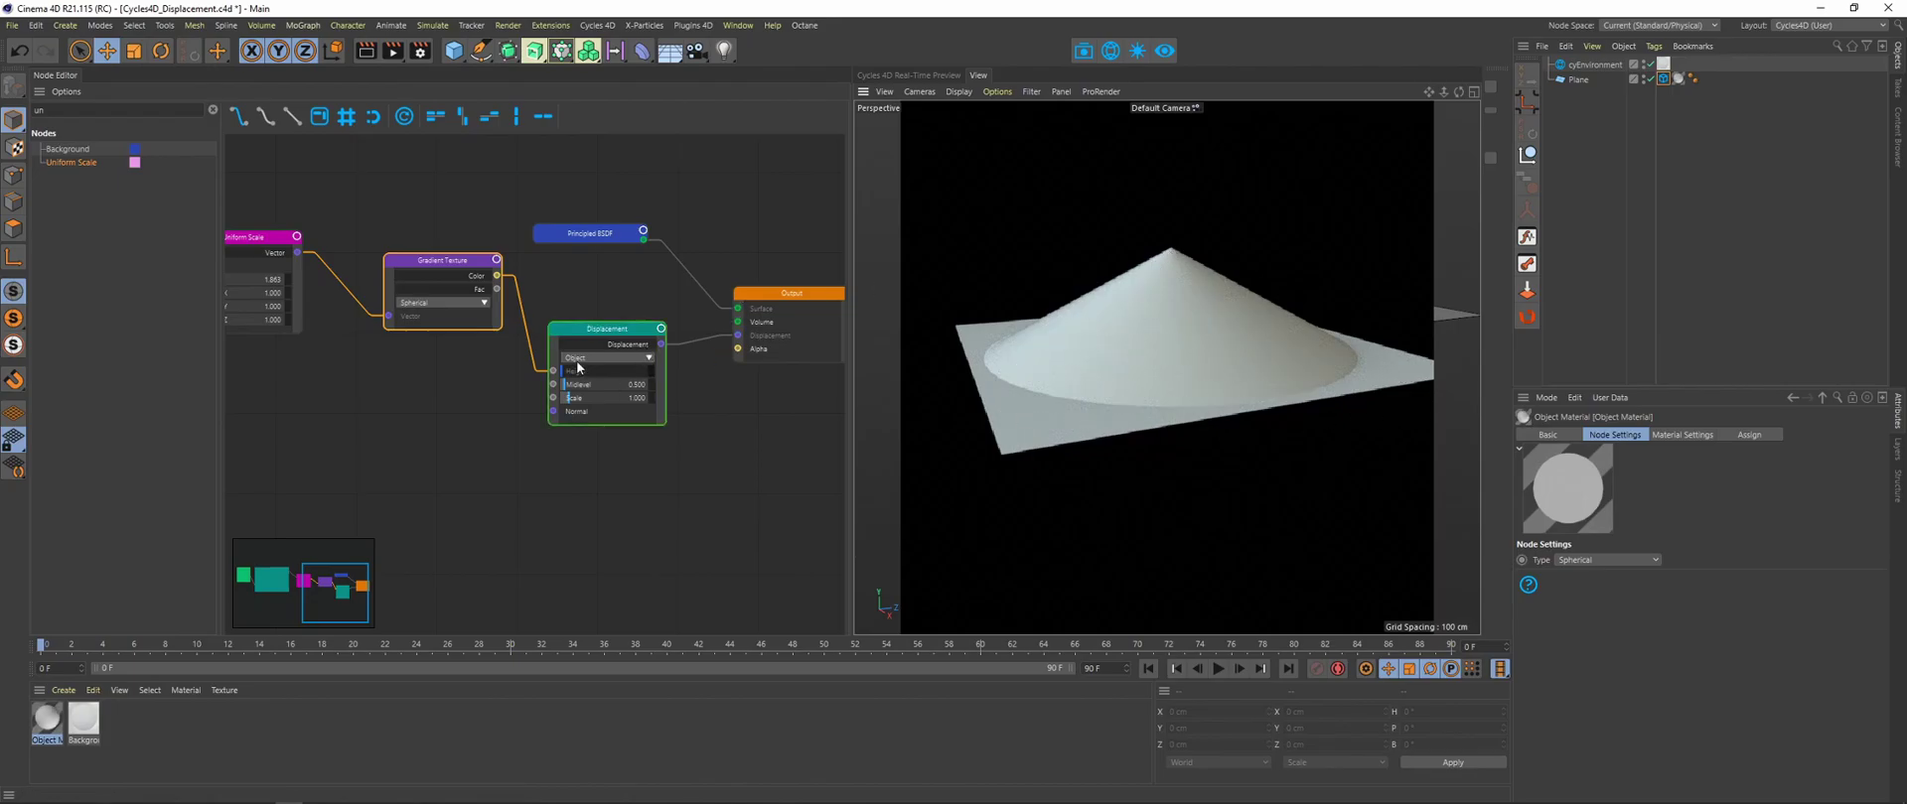
- Add a Noise Texture node below the Uniform Scale and Gradient Texture nodes
scroll(483, 342, "down", 1)
middle_click_drag(483, 342, 564, 334)
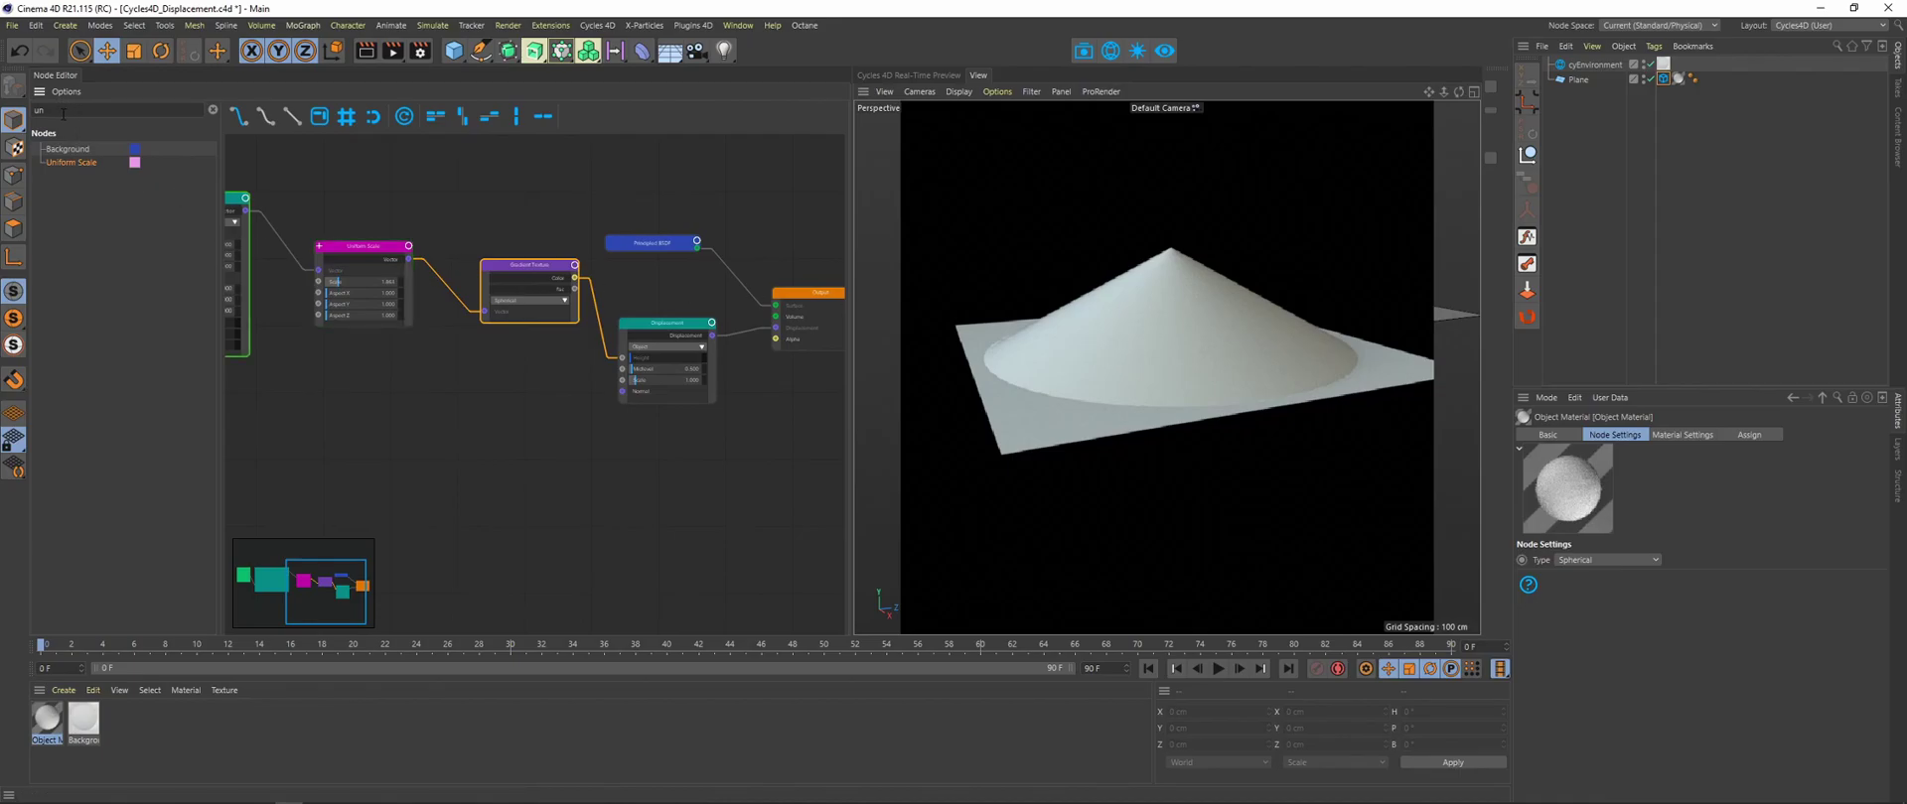
key("BackSpace")
key("BackSpace")
type("noi")
left_click_drag(283, 379, 423, 414)
left_click(381, 400)
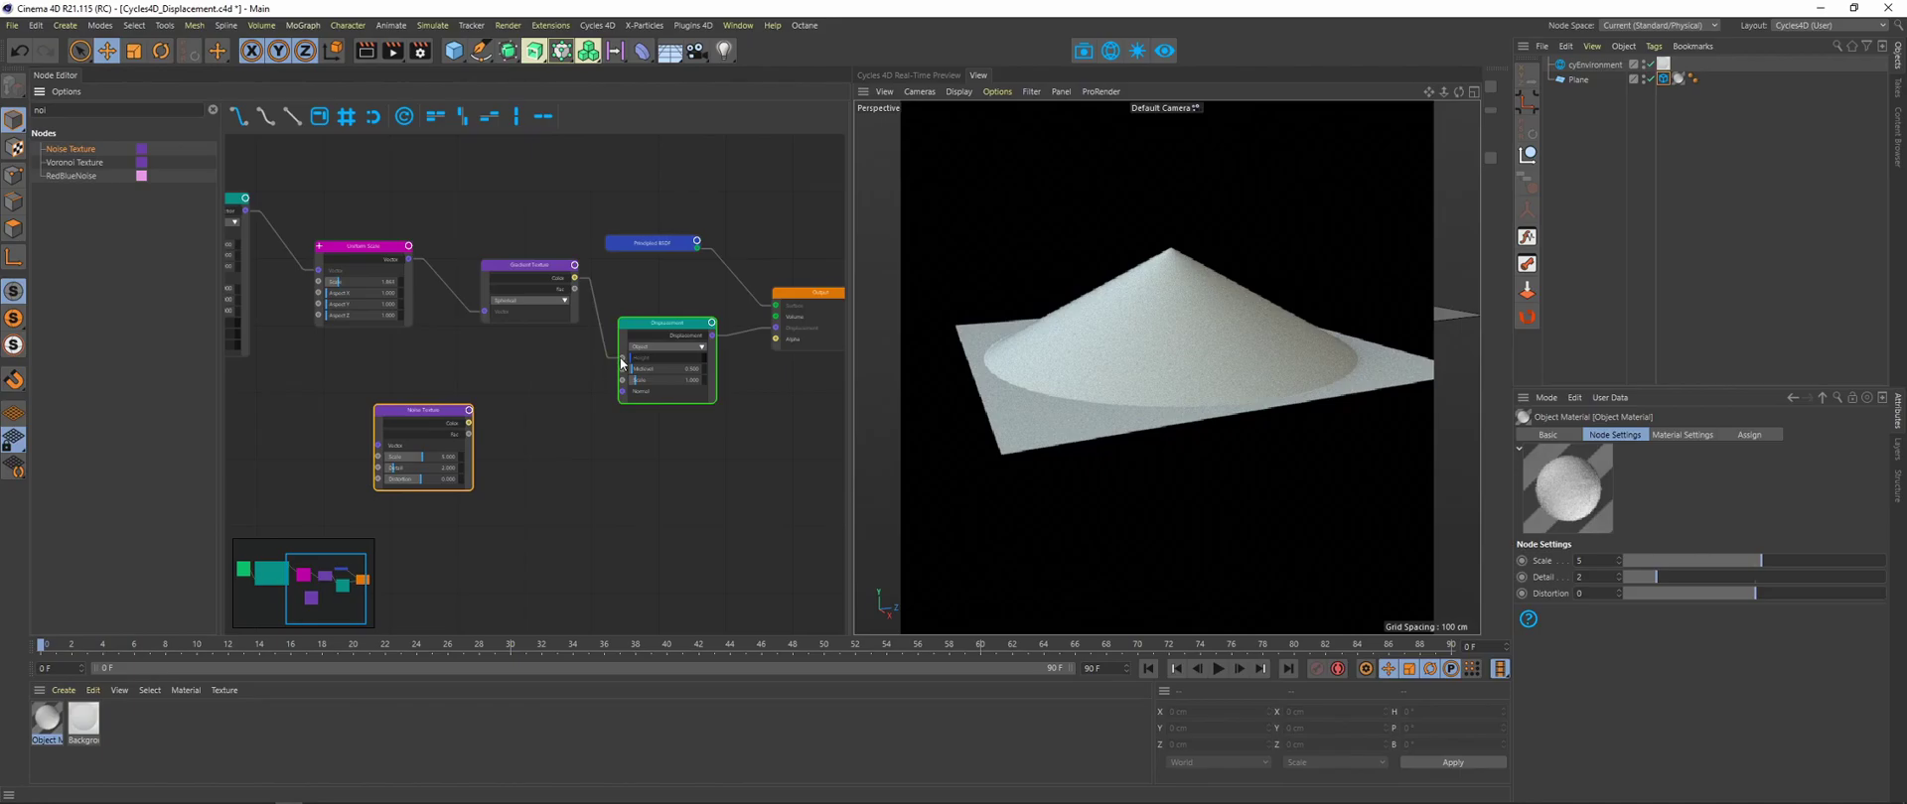
- Disconnect the gradient from the Displacement node's Height and preview the Noise Texture's Fac output
left_click_drag(621, 359, 596, 369)
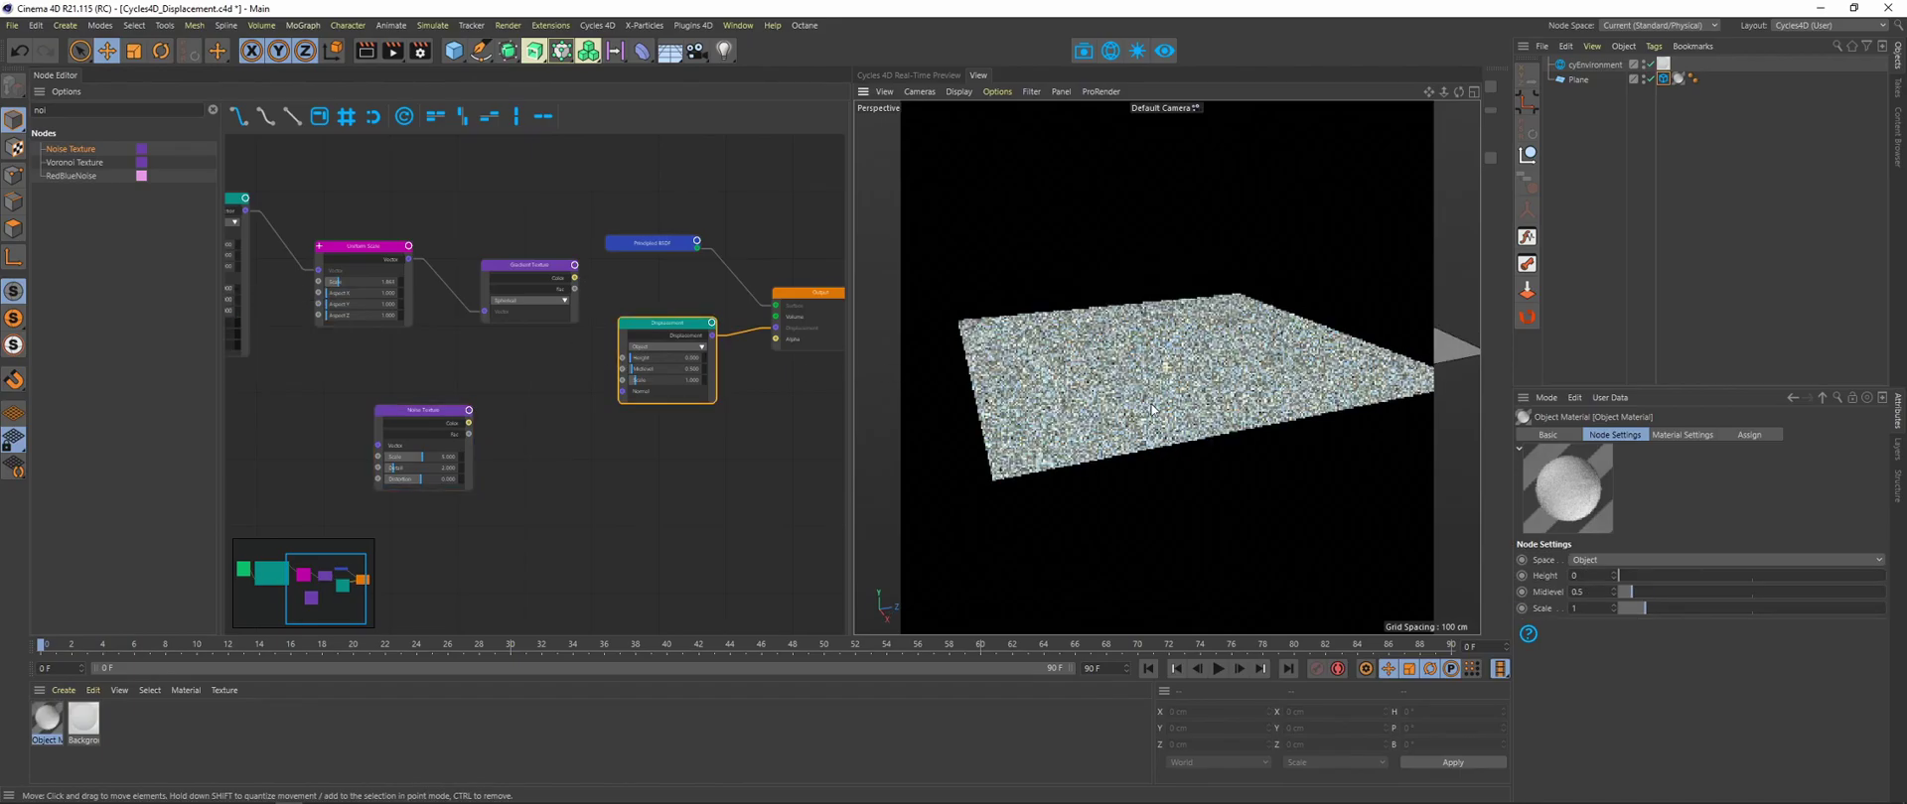
left_click(454, 437)
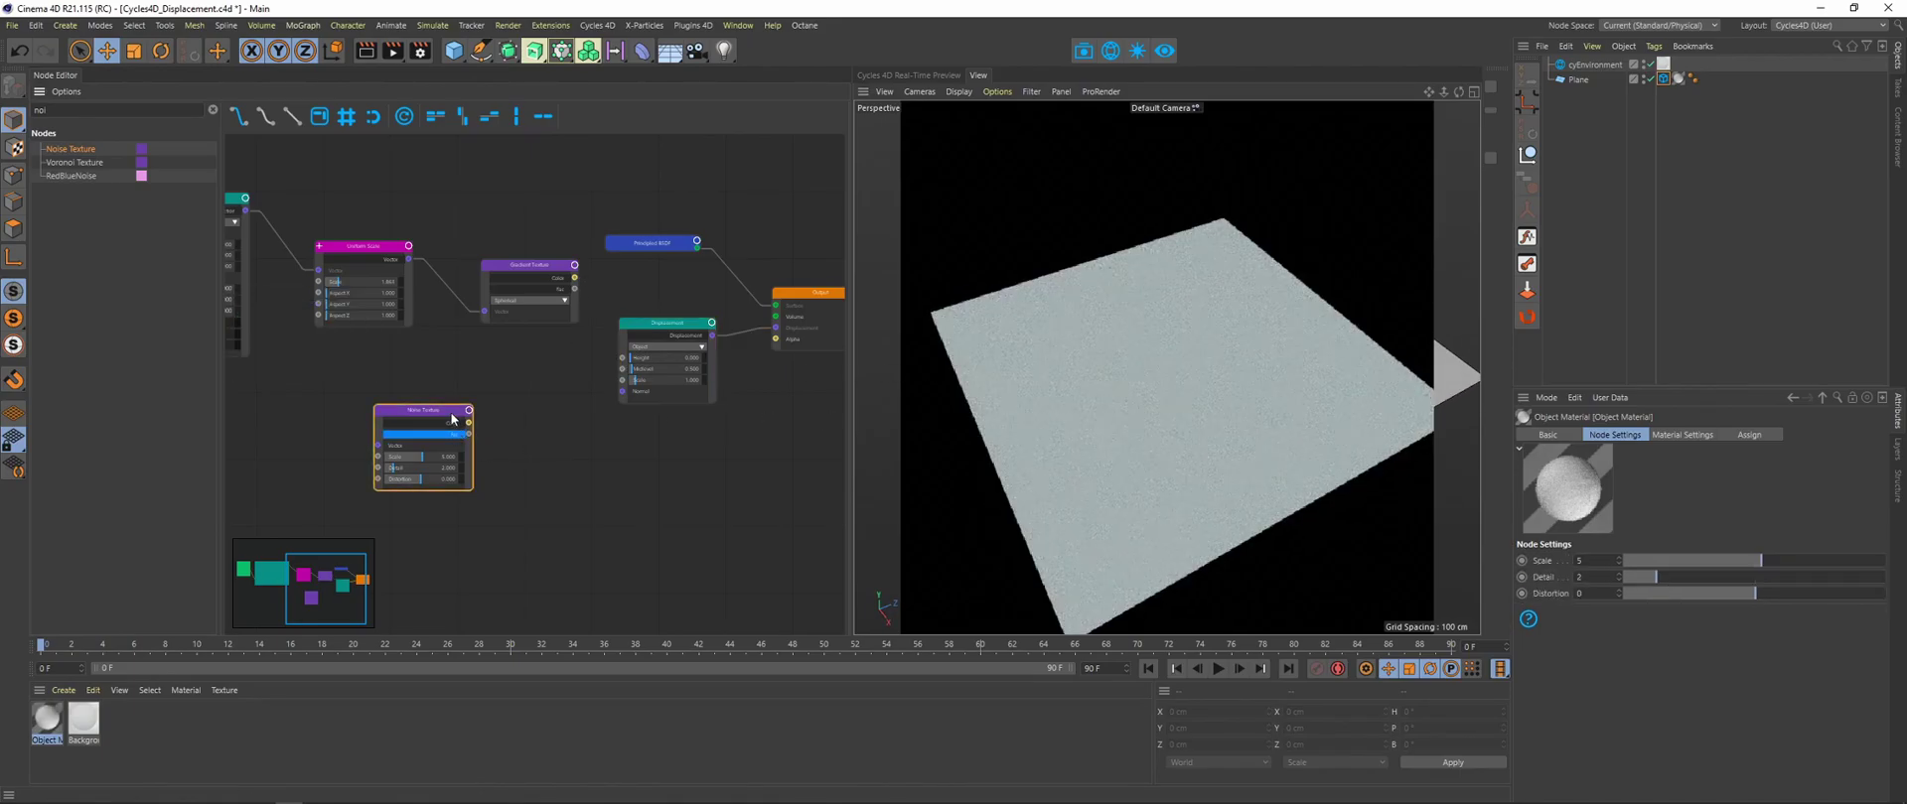
- Add a Color Ramp fed by the Noise Texture's Fac, preview its Color output and move its black knot about a third of the way inward
left_click_drag(75, 110, 15, 114)
type("col")
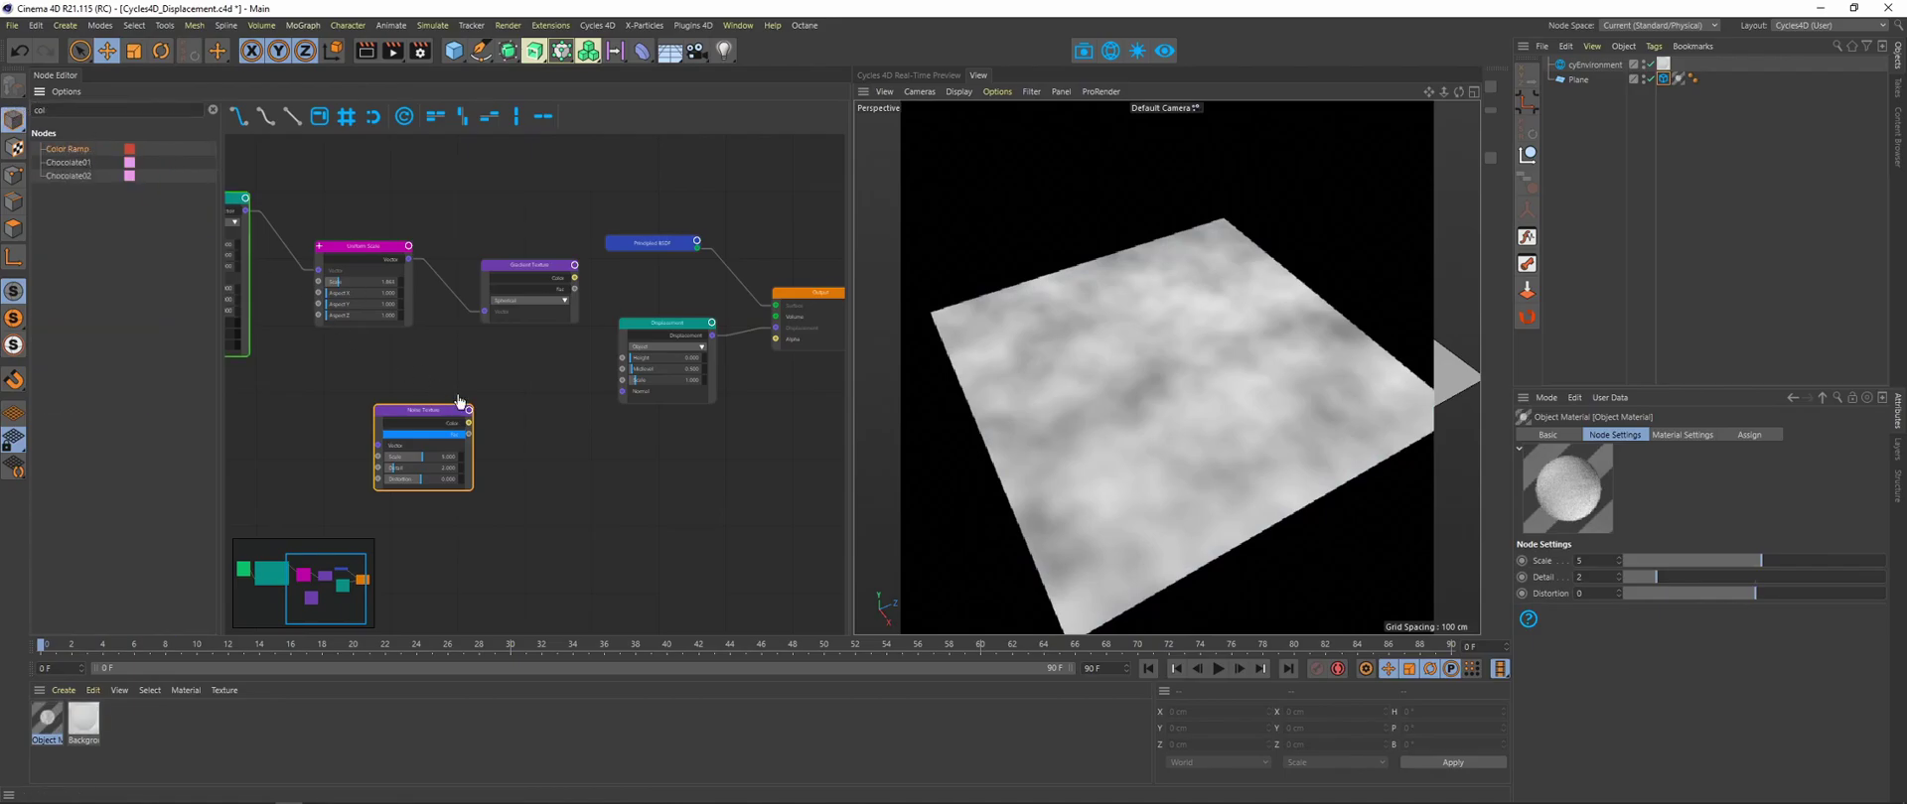
left_click_drag(460, 399, 505, 462)
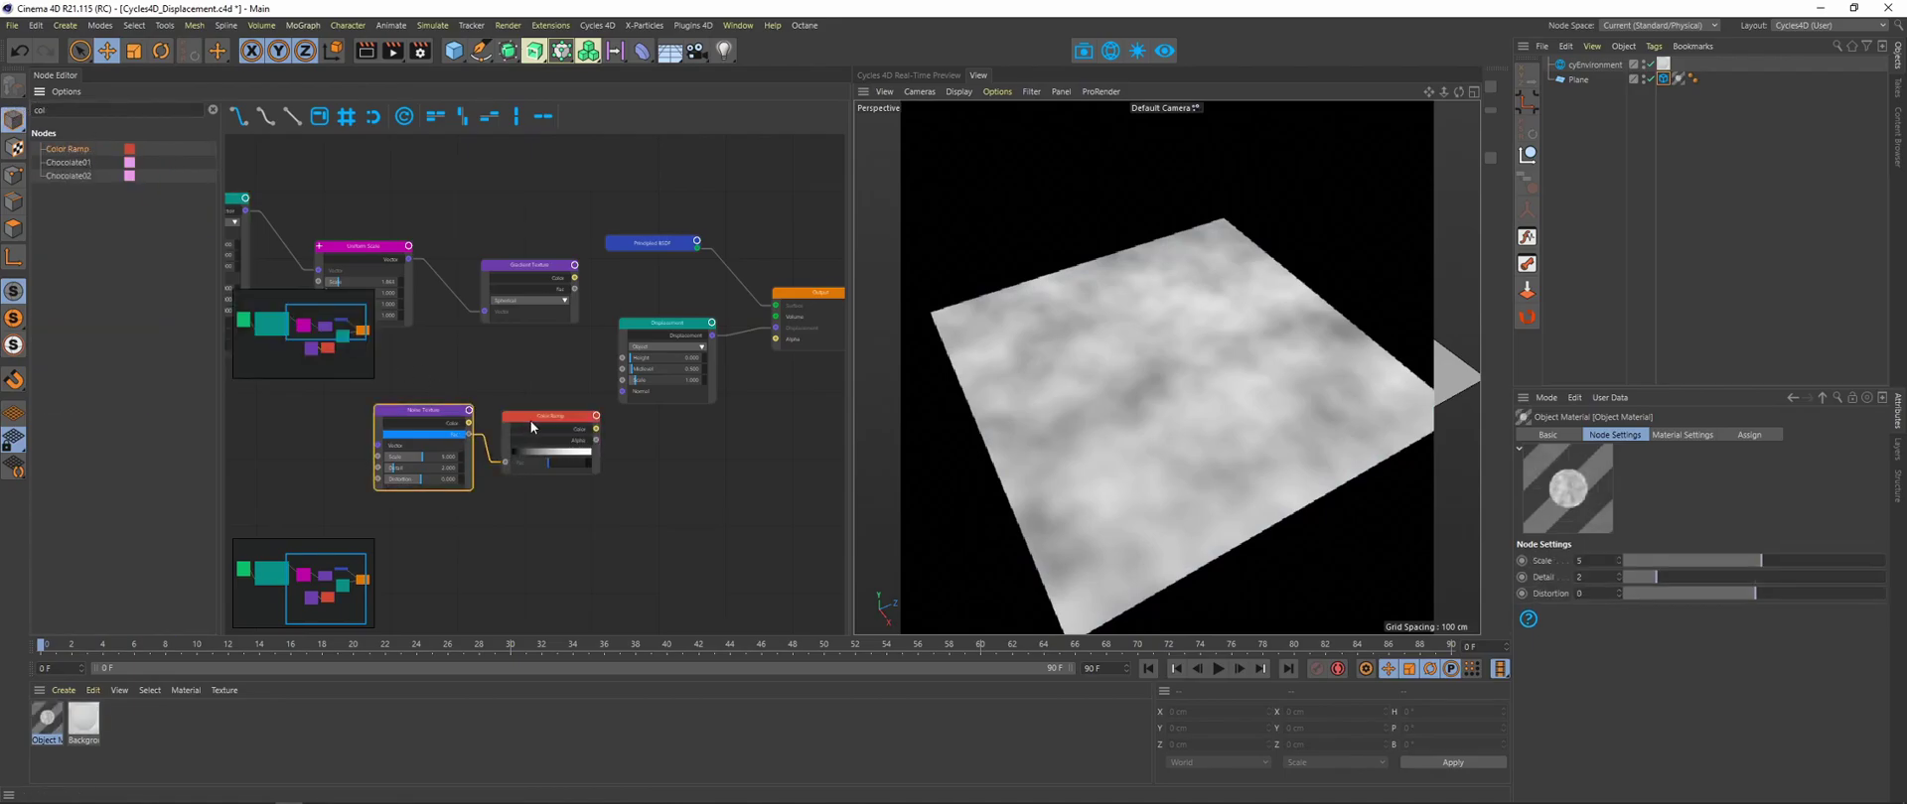
left_click(585, 443)
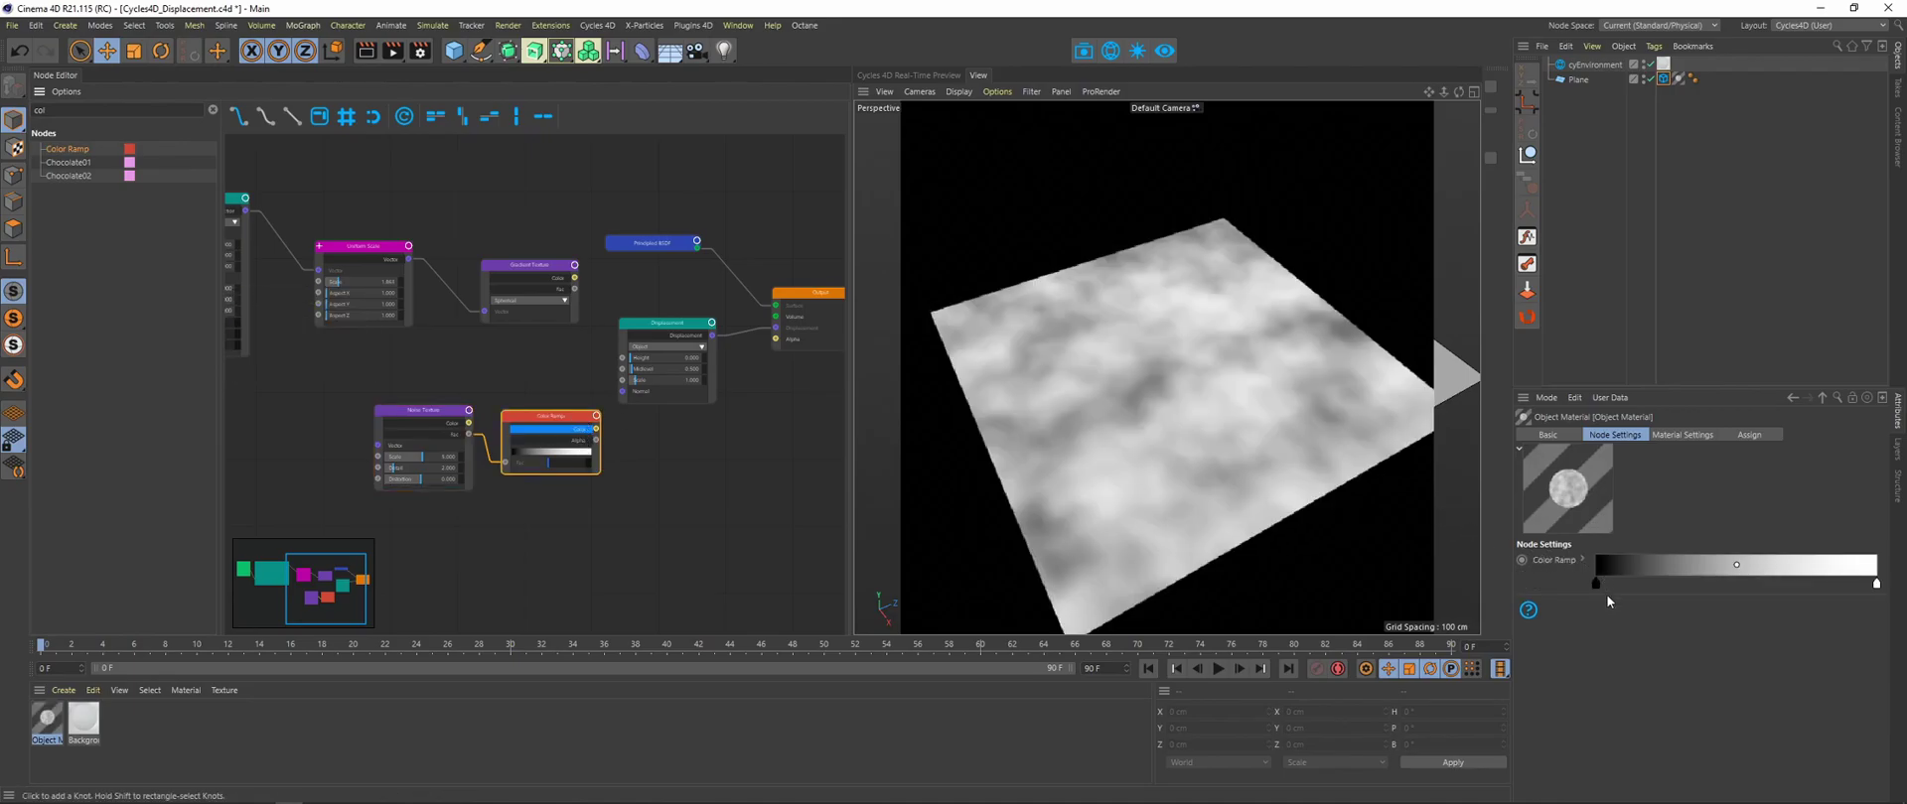
left_click_drag(1594, 583, 1698, 588)
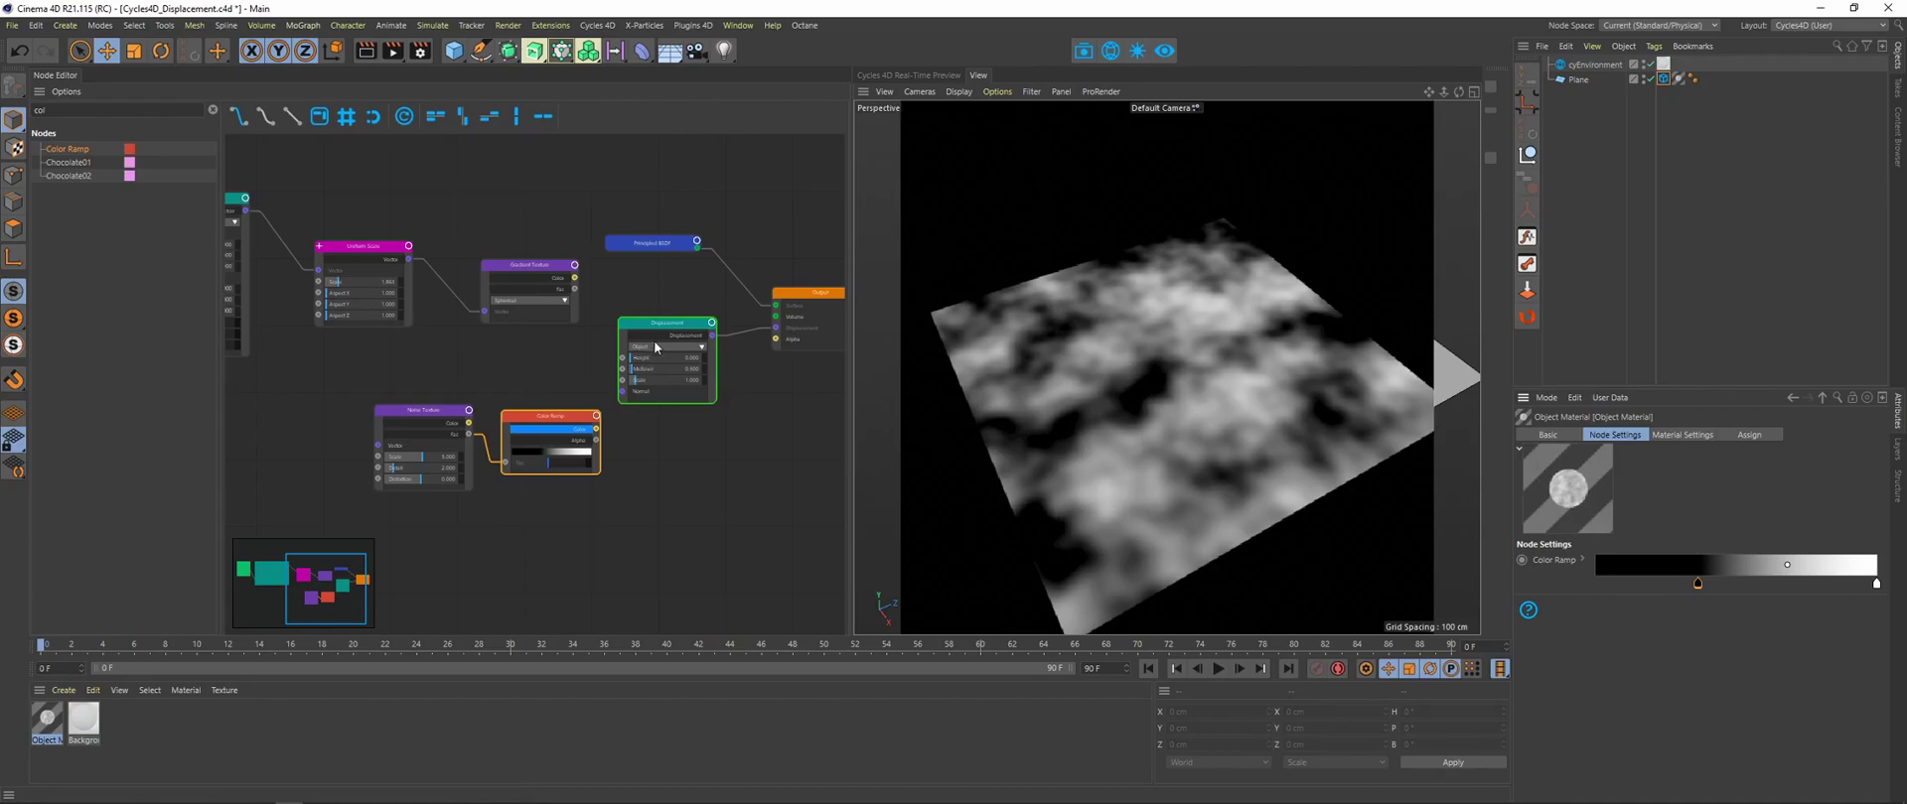
- Make room in the node graph and add a Math node before the Displacement node
middle_click_drag(624, 330, 550, 273)
left_click_drag(573, 167, 736, 387)
left_click_drag(611, 265, 733, 275)
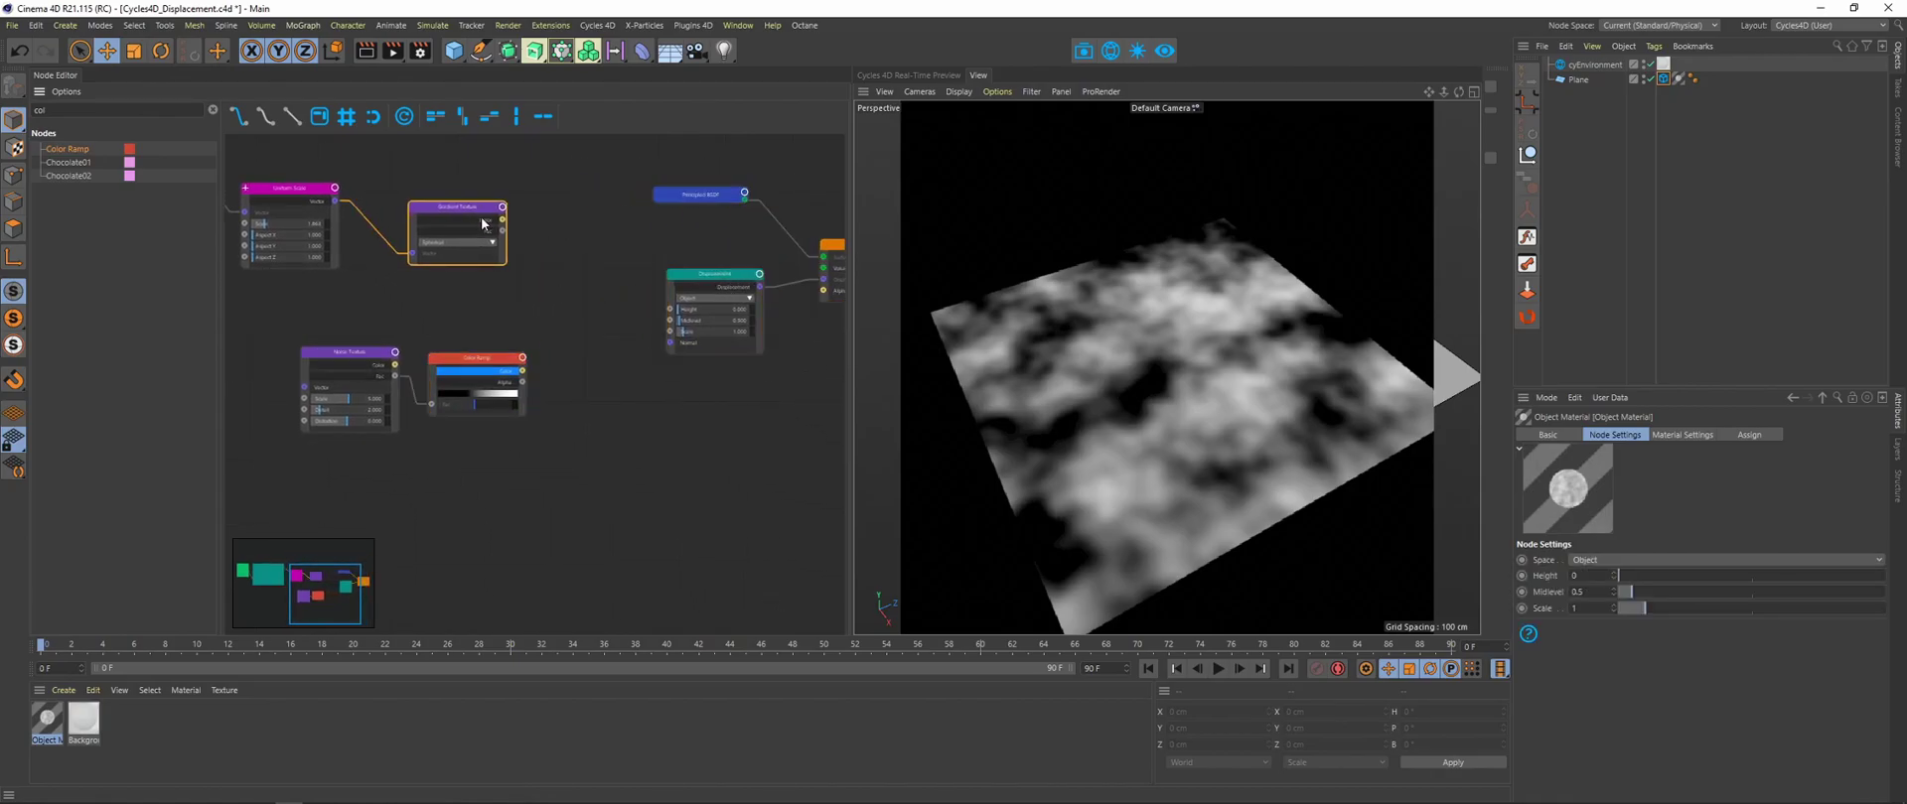
left_click_drag(480, 213, 491, 232)
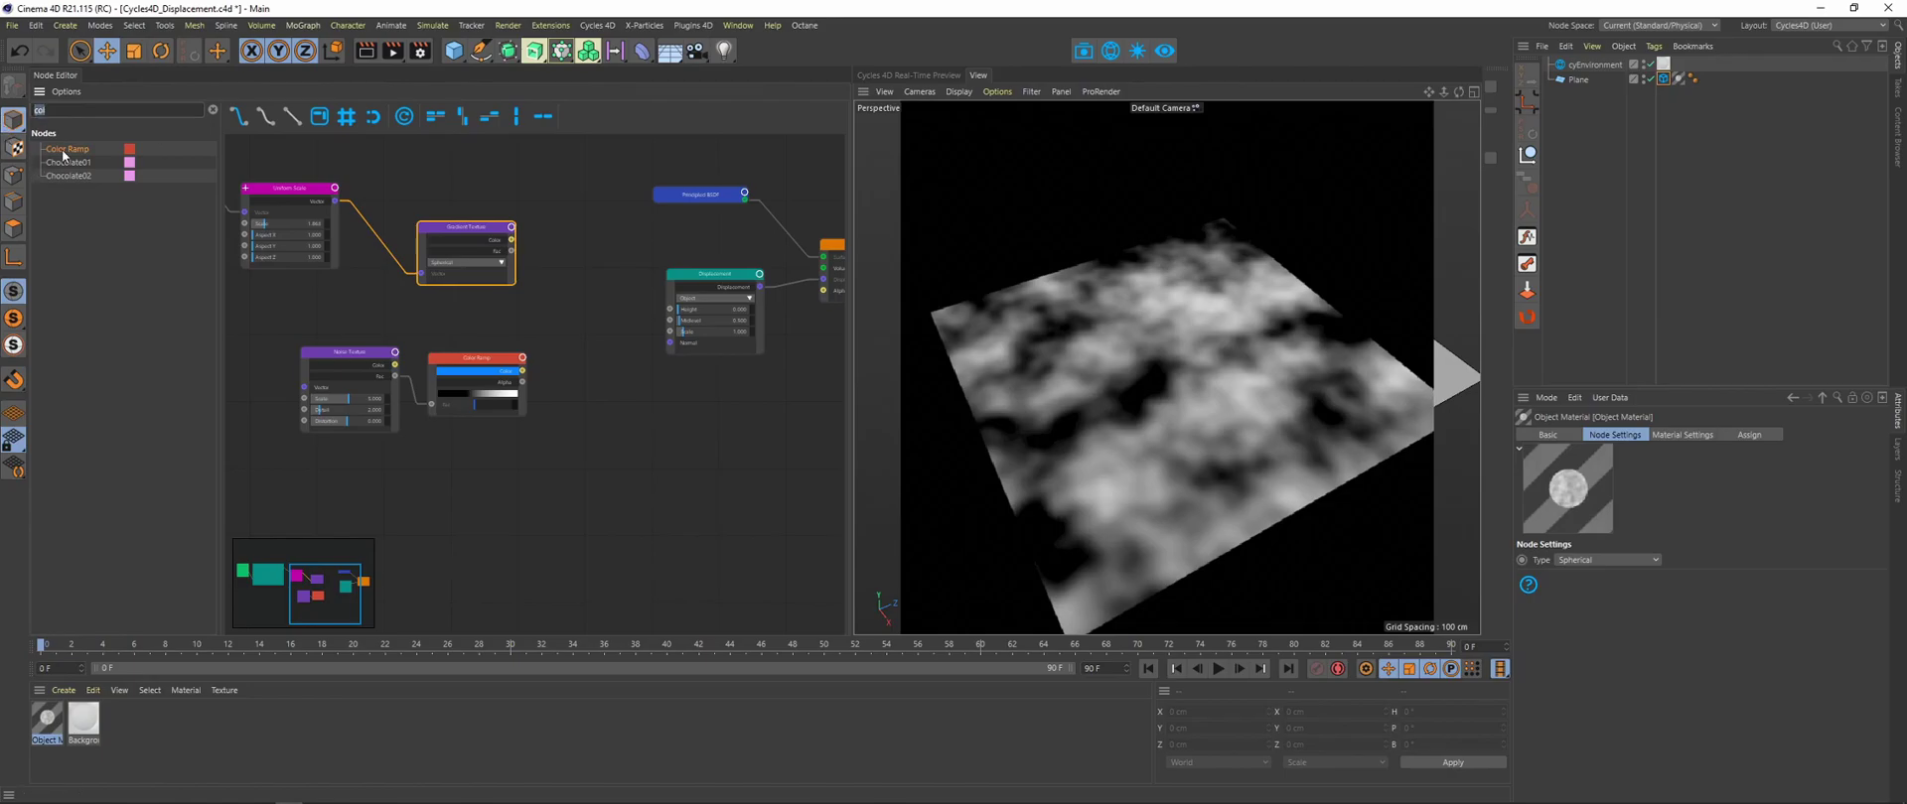
type("math")
left_click_drag(555, 331, 556, 315)
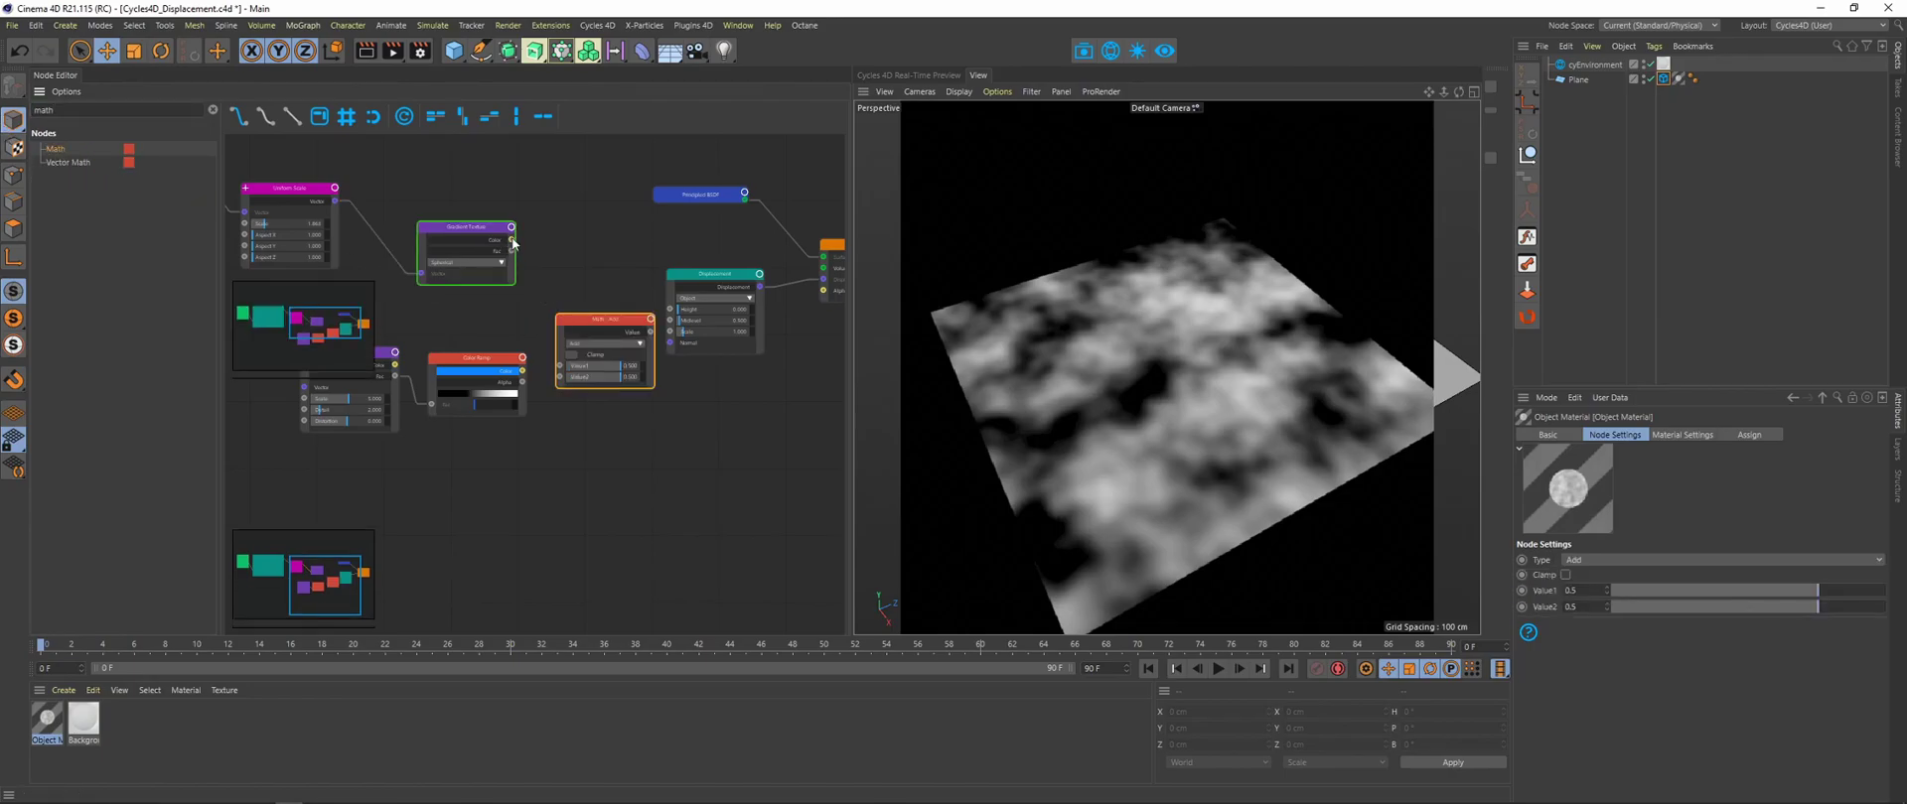
- Feed the Gradient Texture and Color Ramp colors into the Math node and connect its Value output to the Displacement node's Height
left_click_drag(513, 241, 559, 377)
left_click(628, 332)
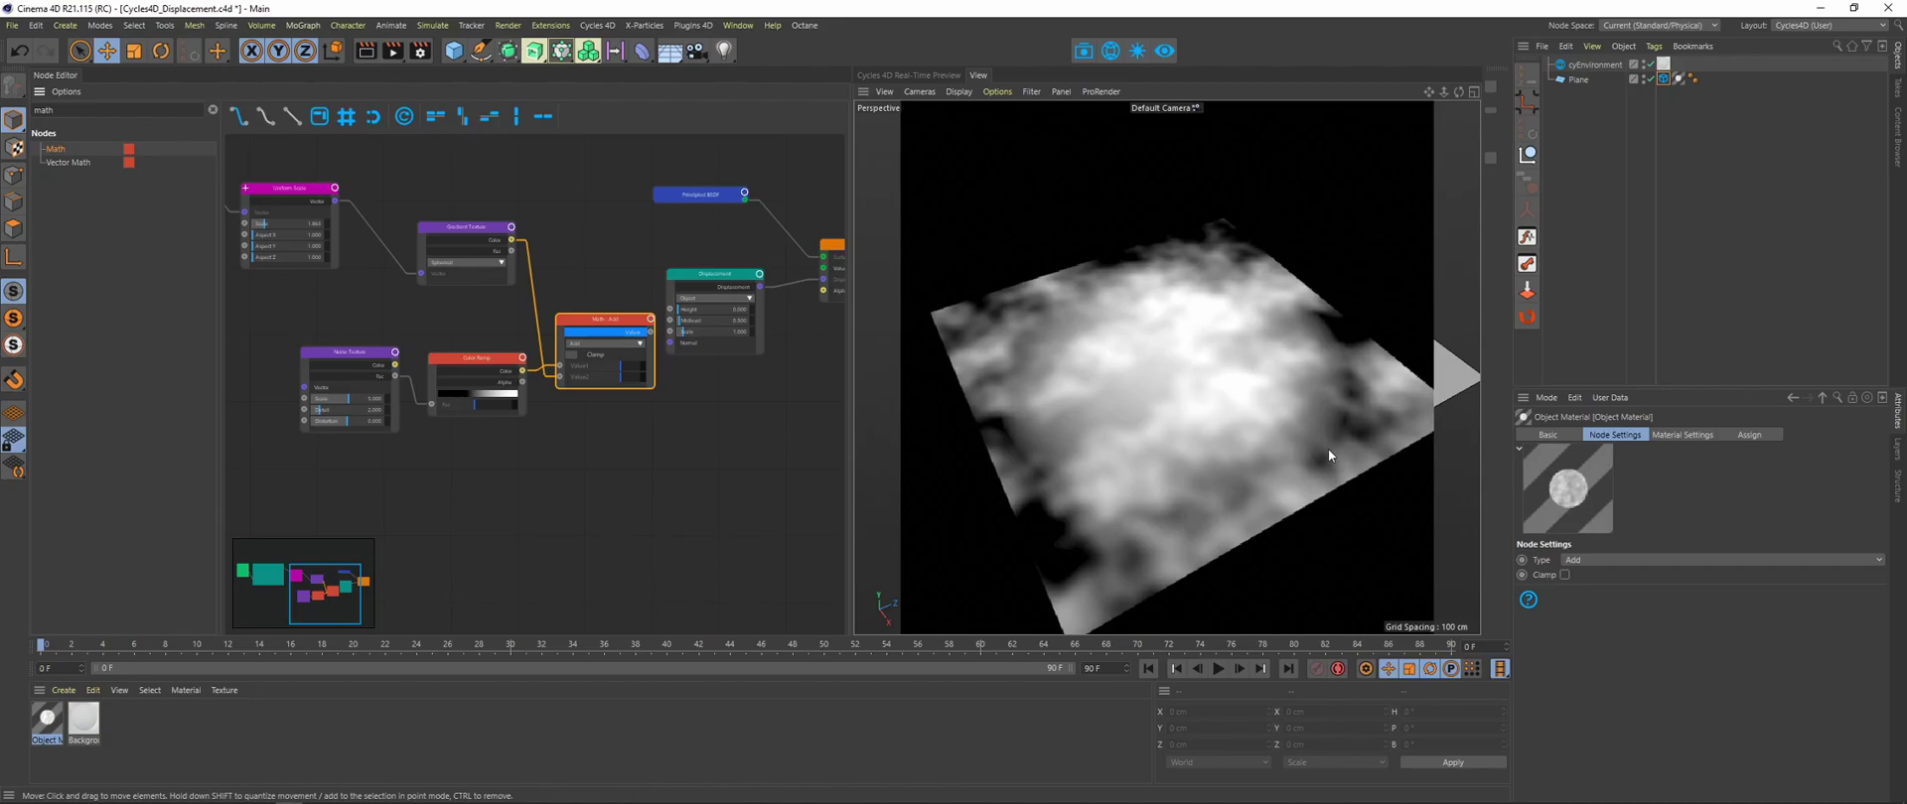
left_click_drag(651, 332, 671, 309)
left_click(743, 296)
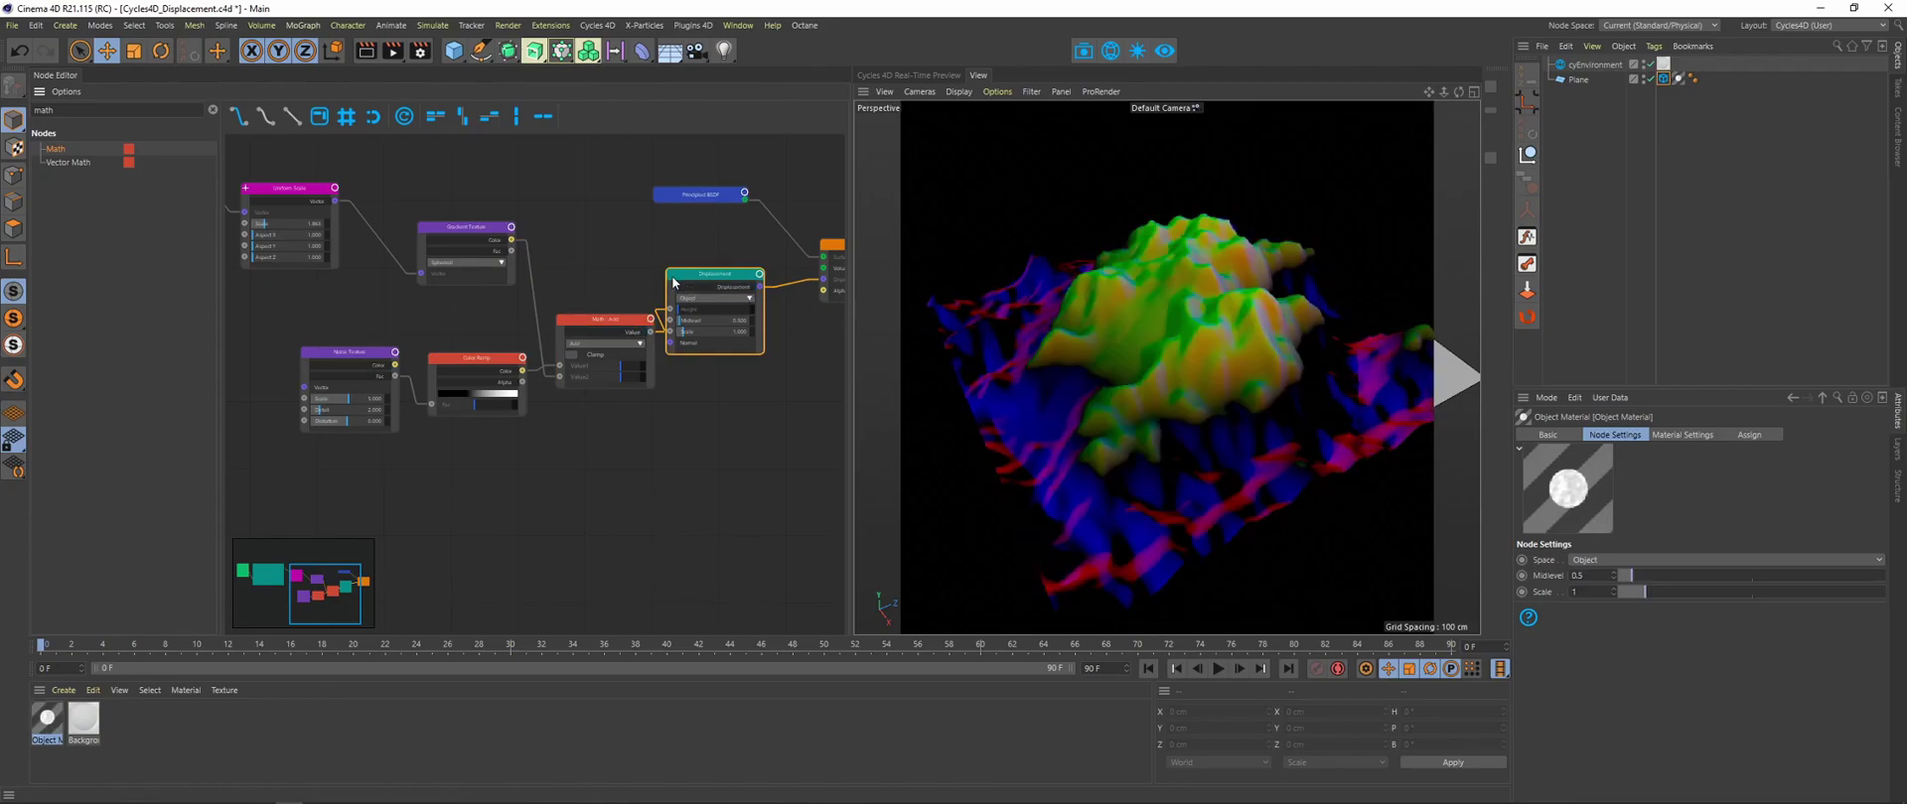
left_click_drag(1174, 372, 1101, 378, "alt")
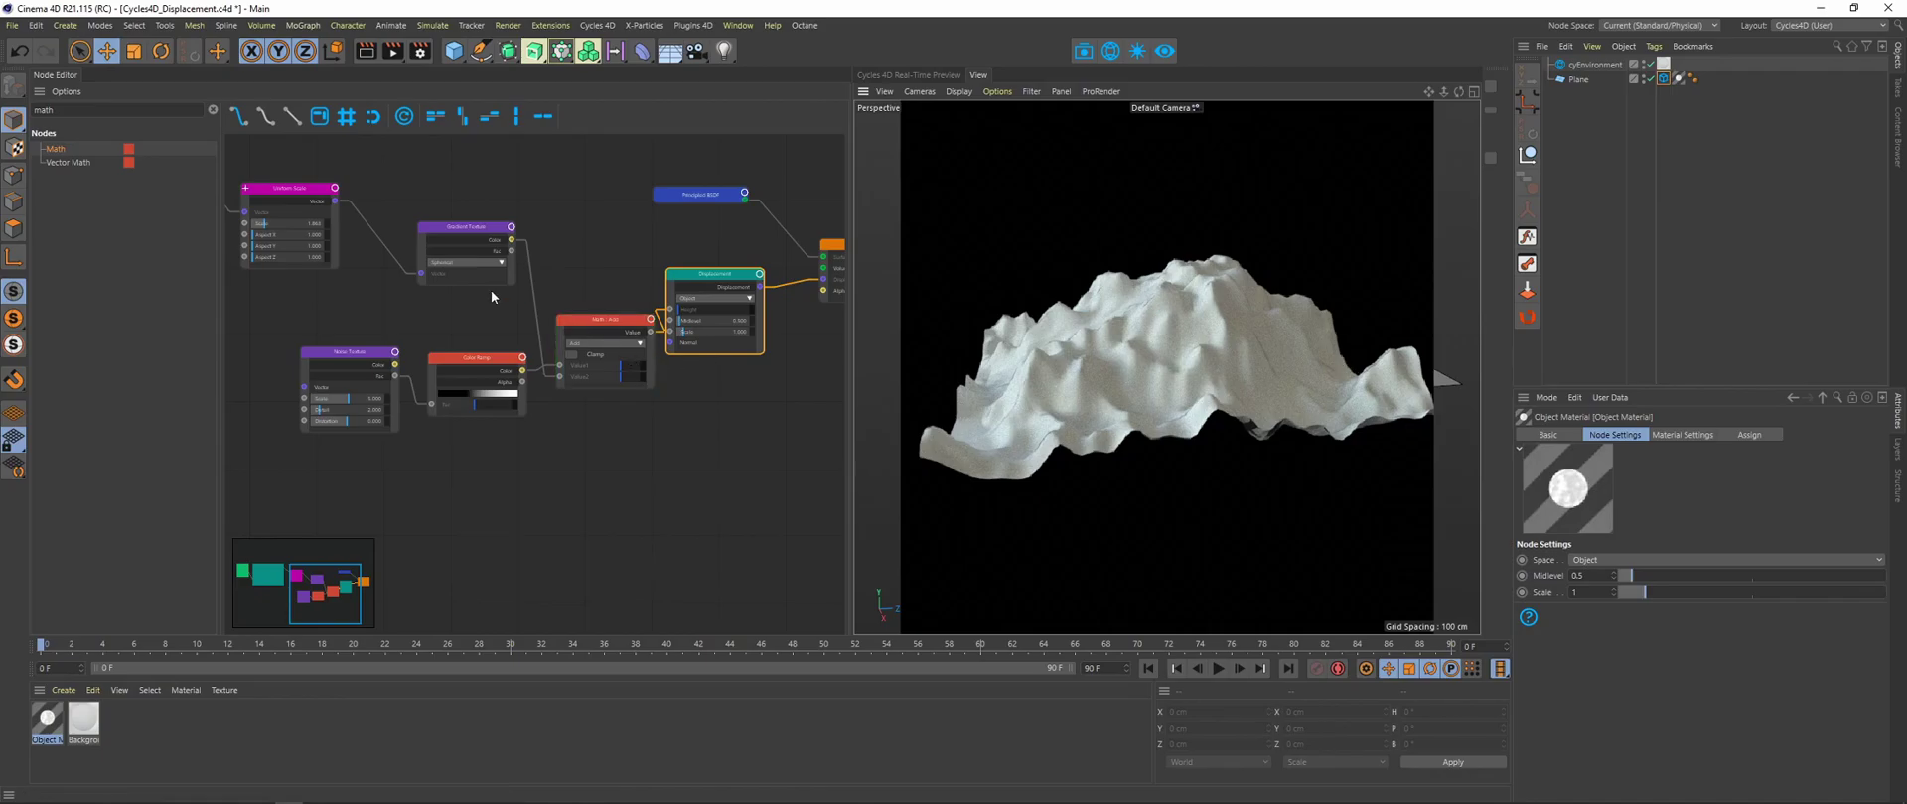
- Spread out the node layout, separating the Noise Texture and Color Ramp from the gradient nodes above them
middle_click_drag(504, 284, 630, 238)
left_click_drag(413, 278, 624, 395)
left_click_drag(611, 309, 494, 404)
middle_click_drag(541, 272, 609, 334)
left_click_drag(665, 196, 475, 318)
left_click_drag(660, 244, 560, 242)
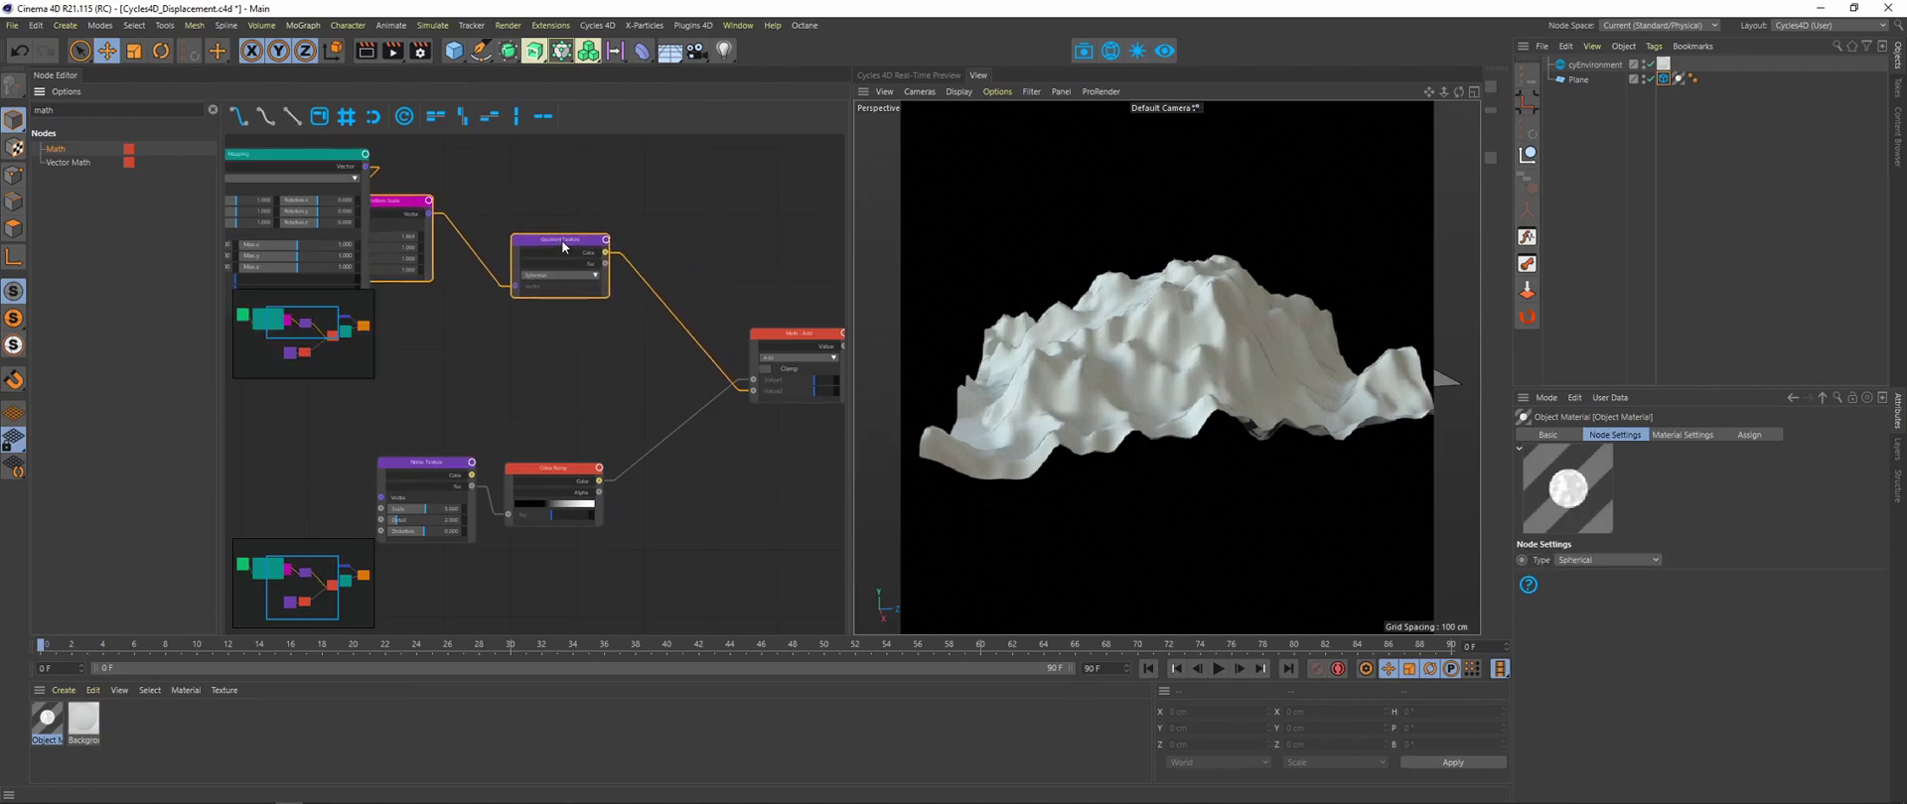
- Add a second Color Ramp node and feed it from the Gradient Texture's Color output
left_click(298, 233)
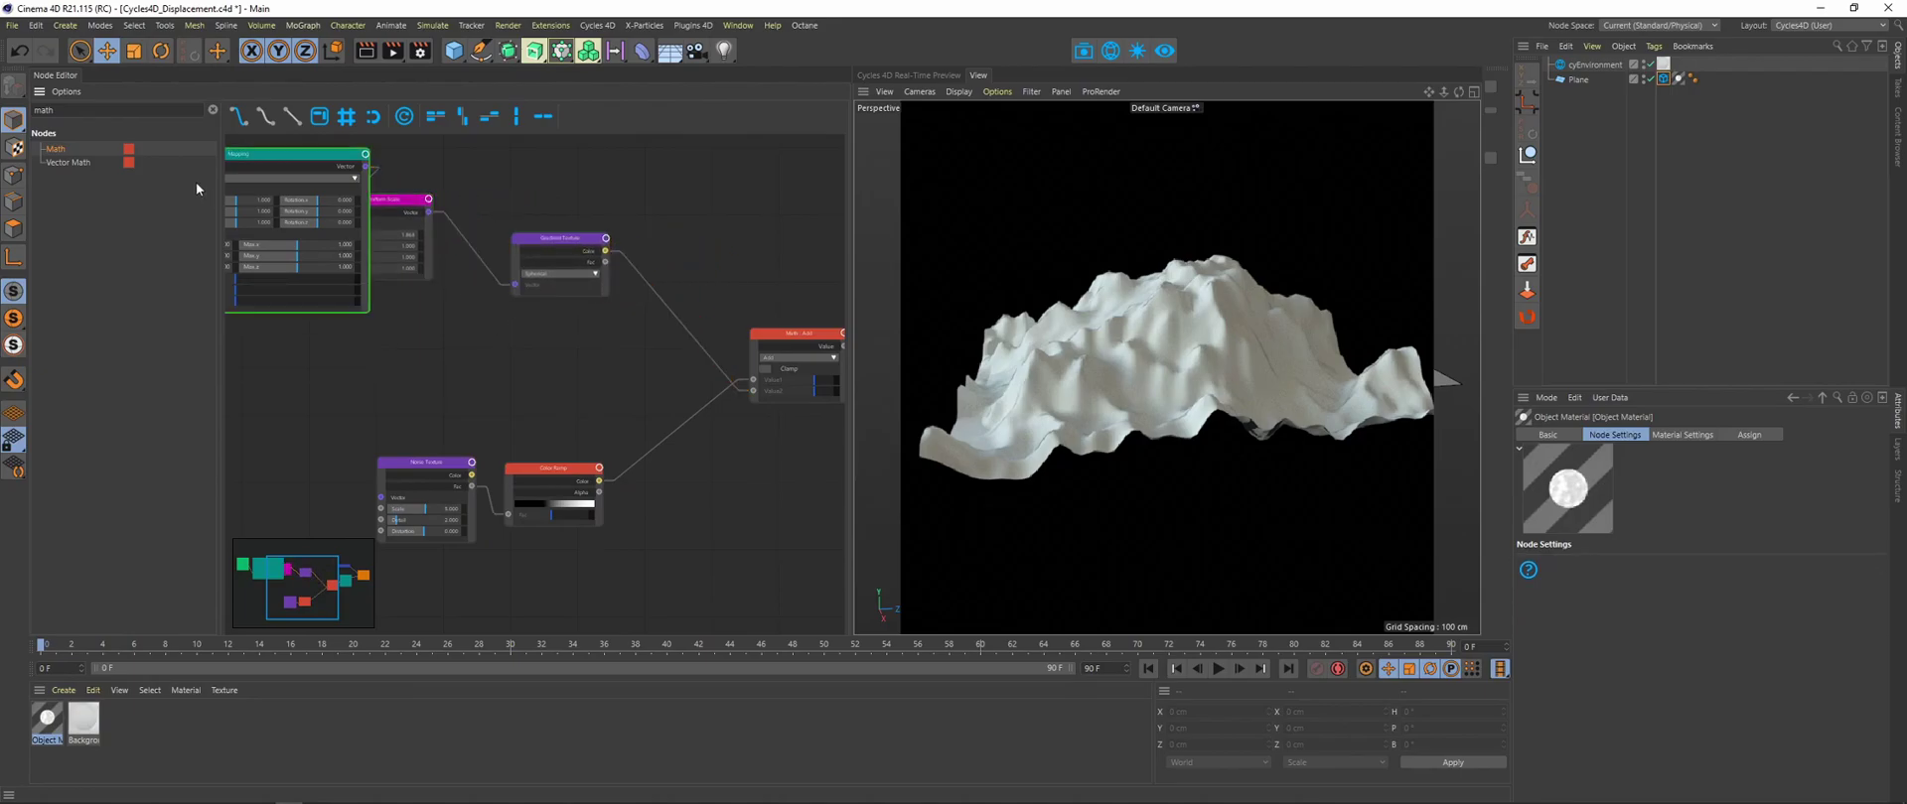
double_click(77, 110)
key("BackSpace")
type("col")
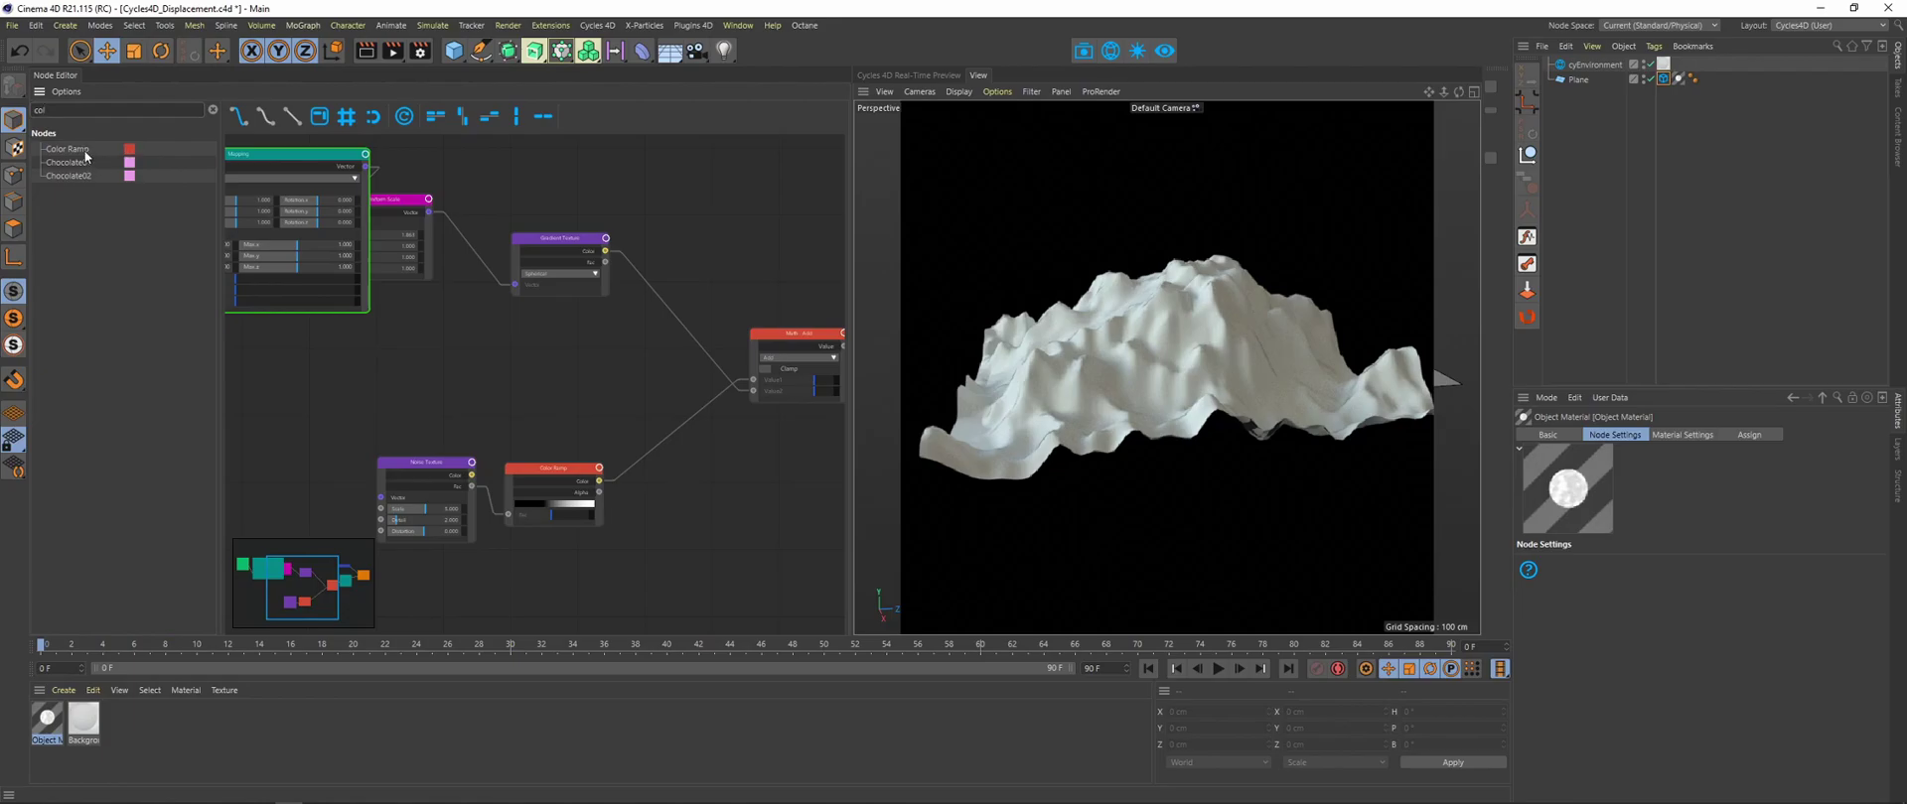
left_click_drag(569, 314, 625, 329)
left_click_drag(604, 251, 516, 359)
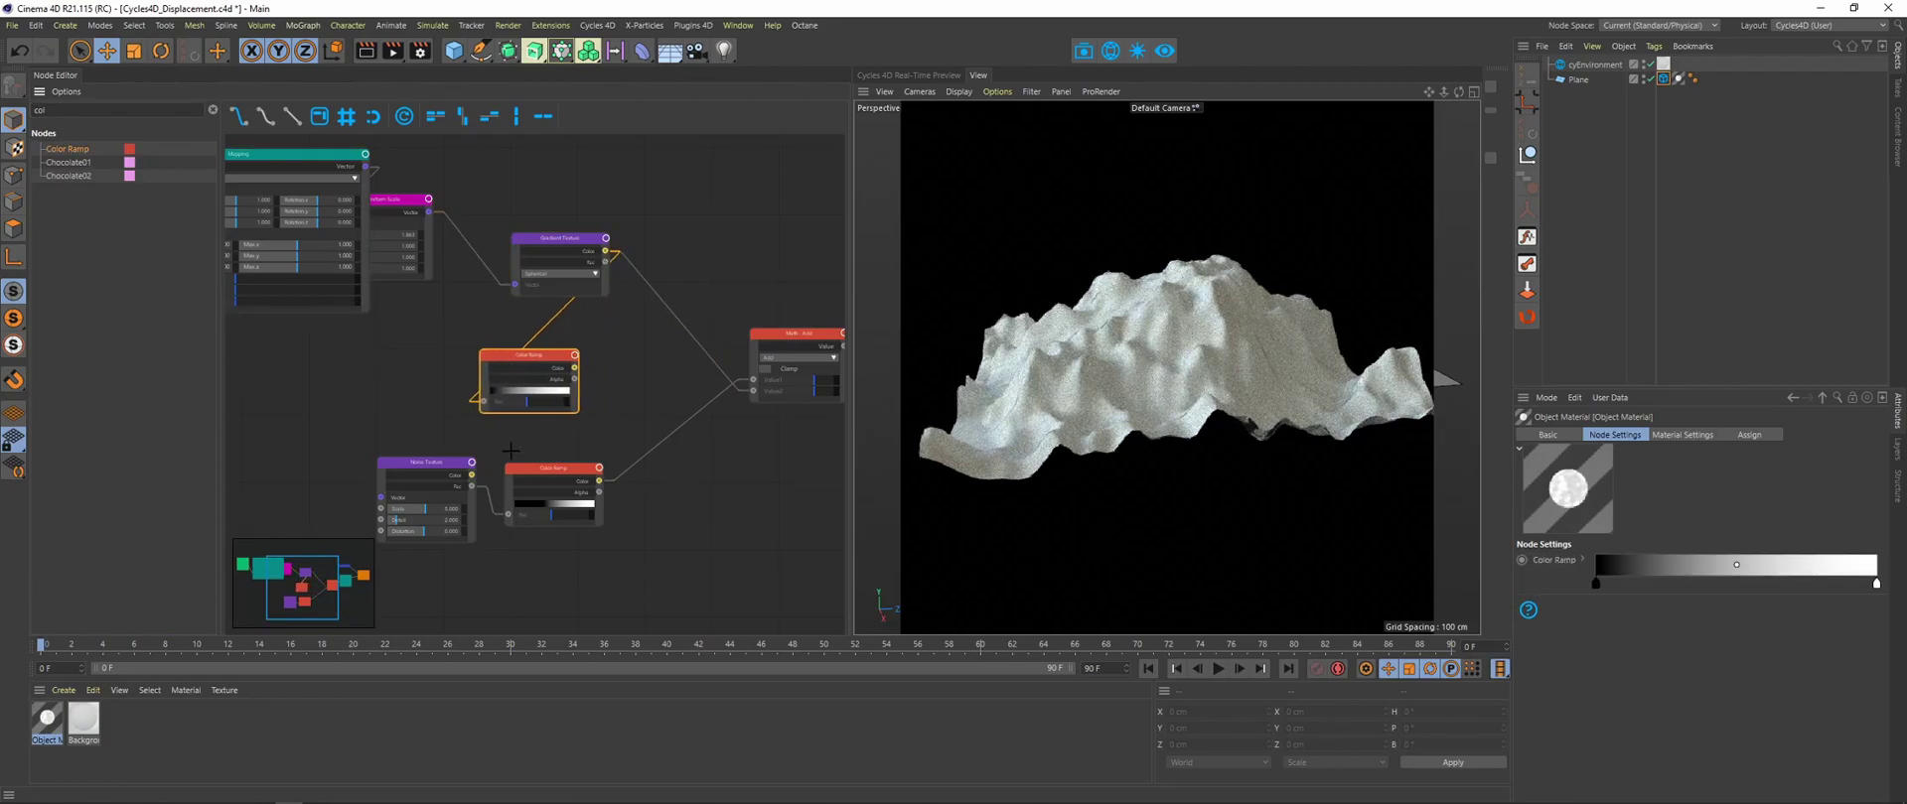
- Move the noise branch and the Math node aside, and disconnect the Math node from the Displacement node's Height
left_click_drag(502, 458, 410, 546)
left_click_drag(536, 491, 504, 535)
middle_click_drag(716, 371, 539, 387)
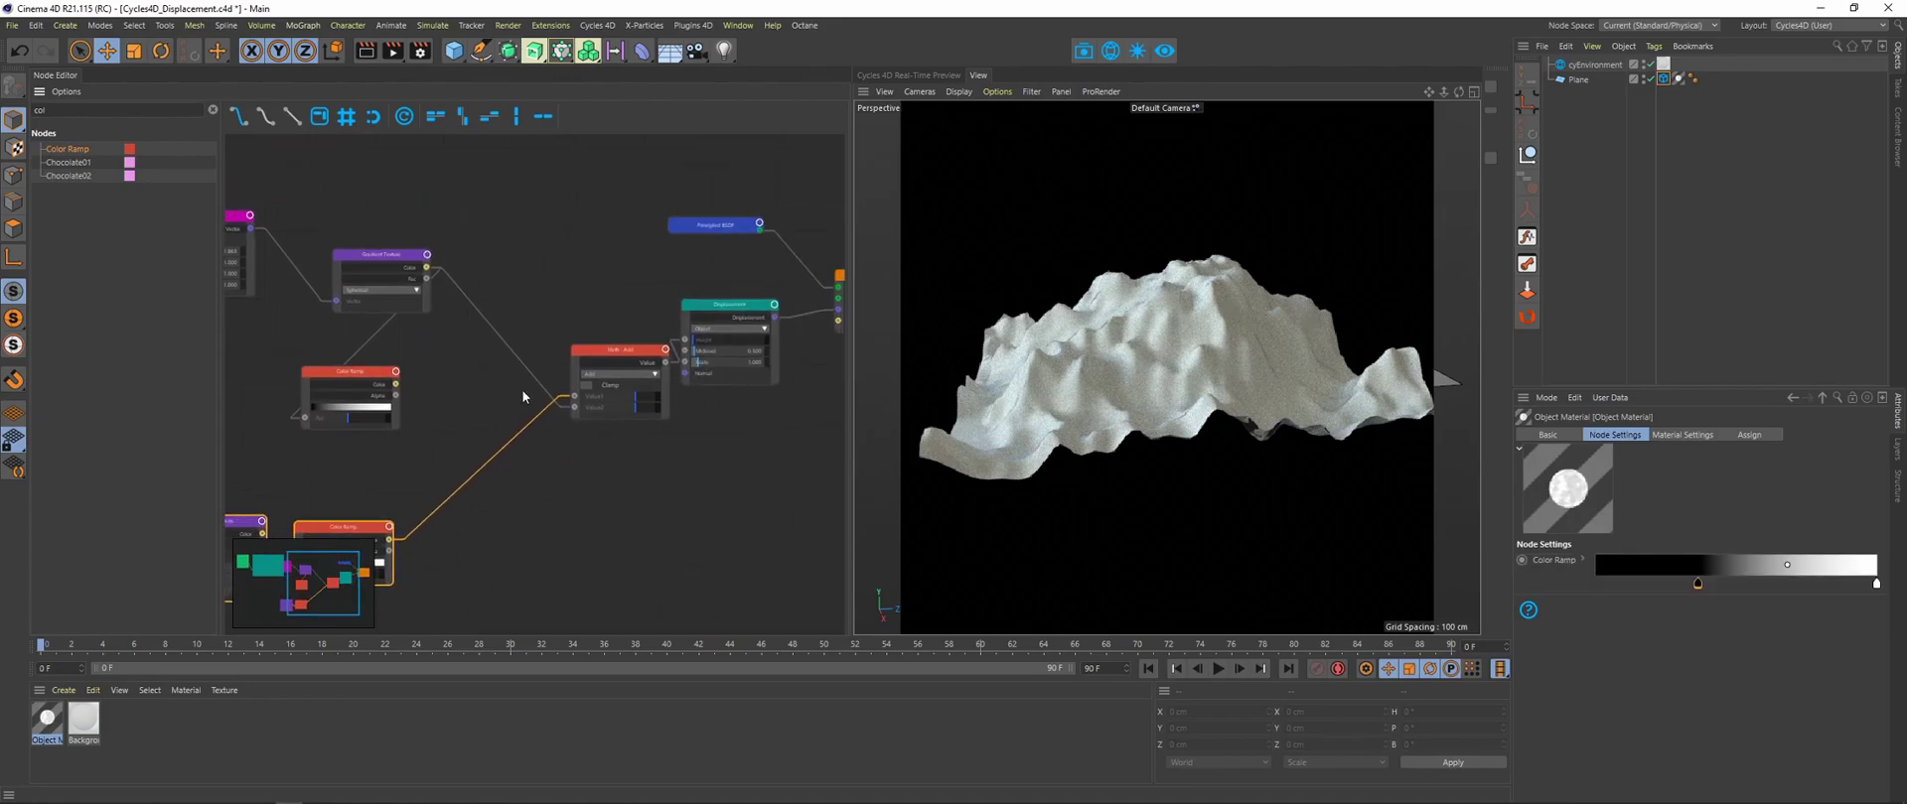
left_click_drag(653, 354, 628, 389)
left_click(685, 345)
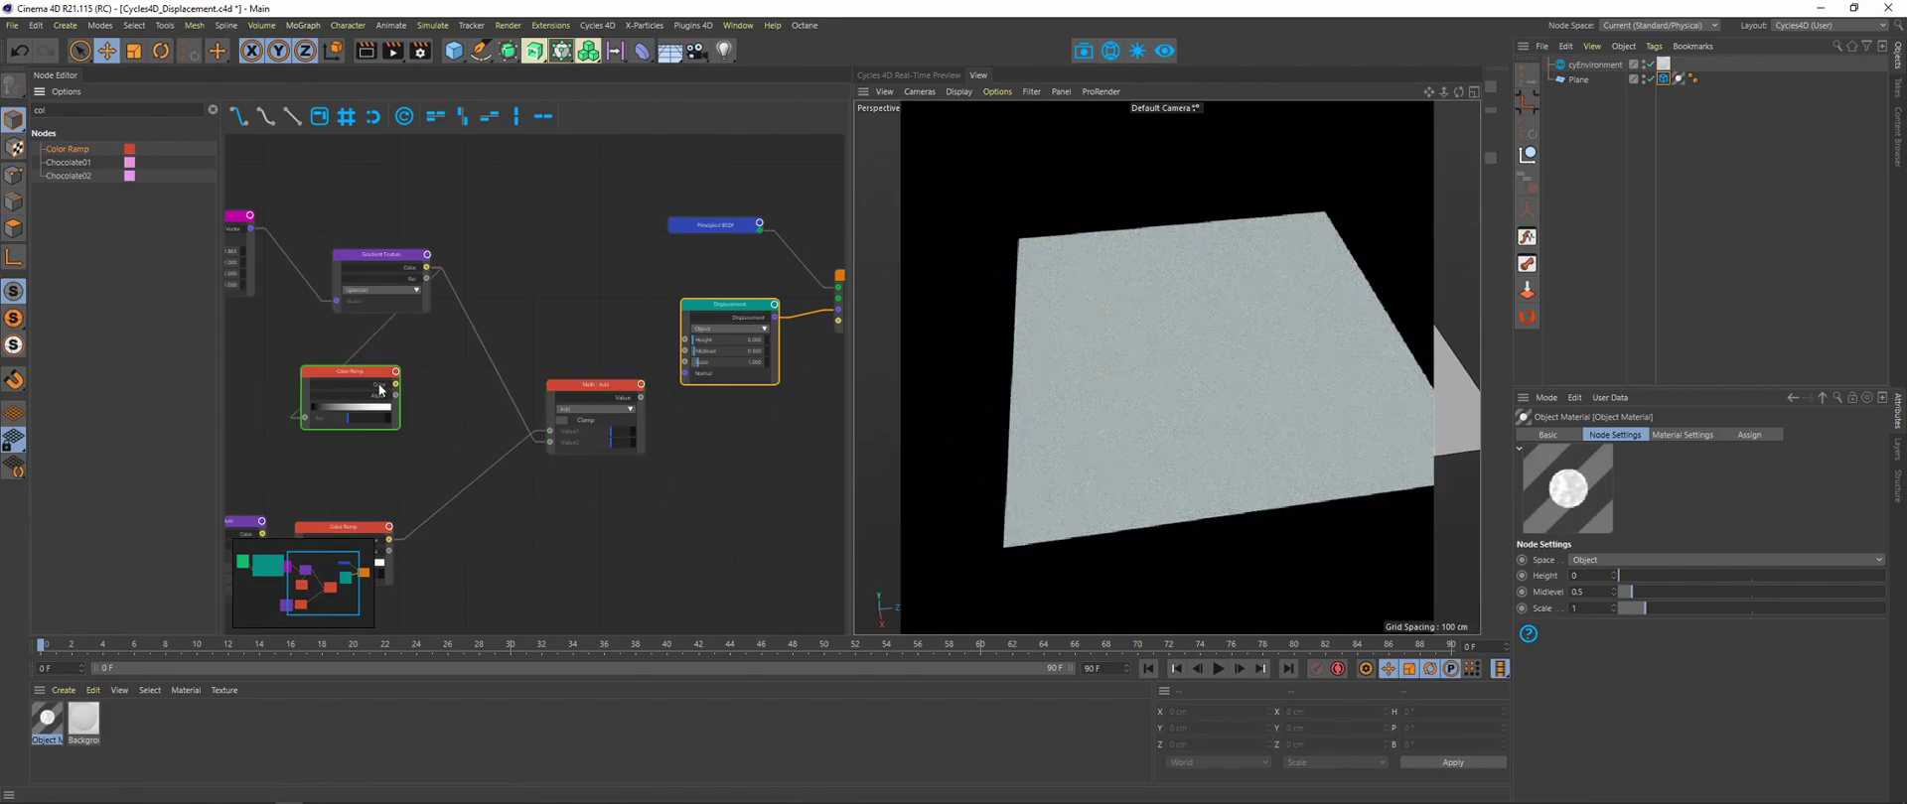
- Preview the gradient's Color Ramp output, moving its black knot slightly inward and its white knot to about 40% of the ramp
left_click_drag(379, 392, 411, 392)
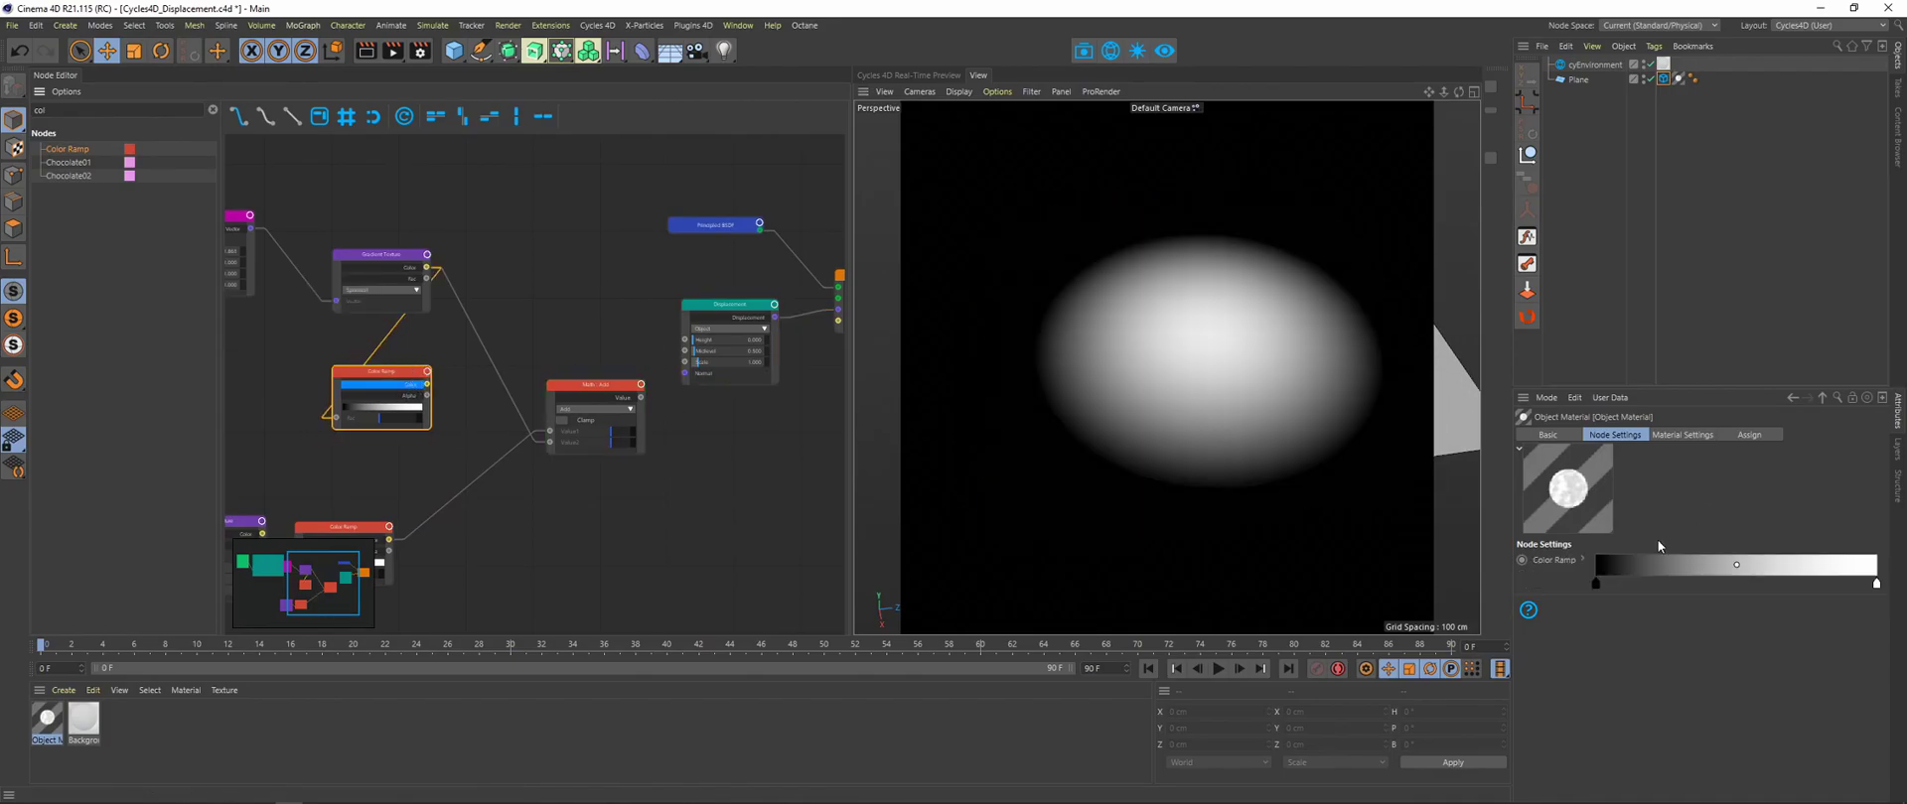
left_click_drag(1595, 584, 1613, 584)
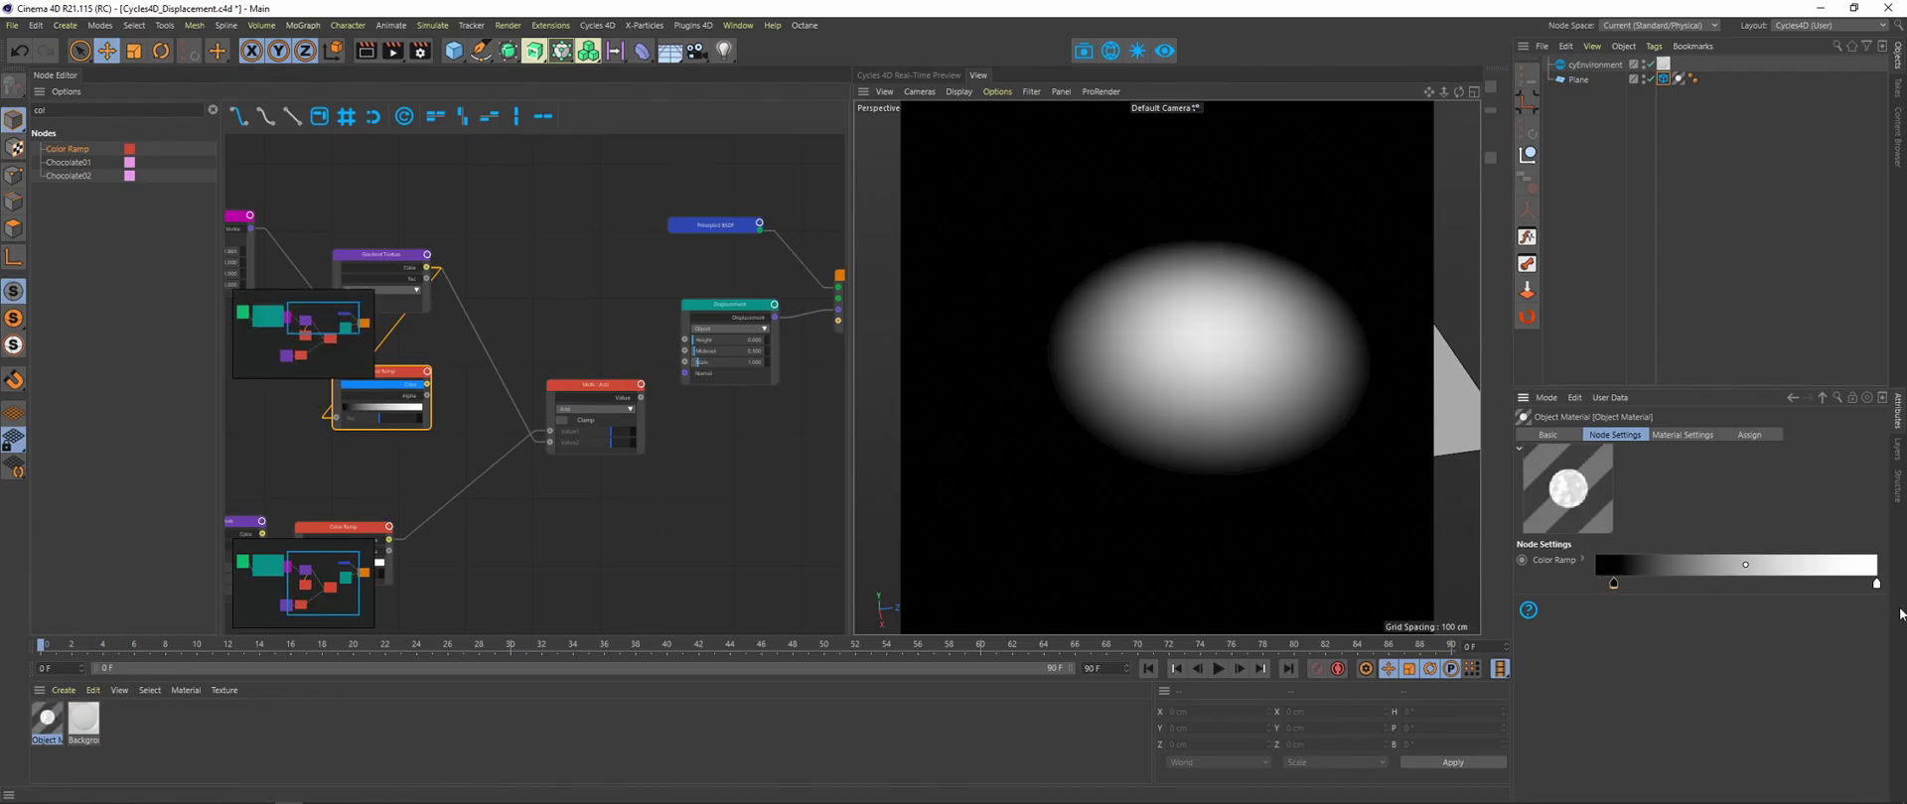
left_click_drag(1875, 588, 1711, 593)
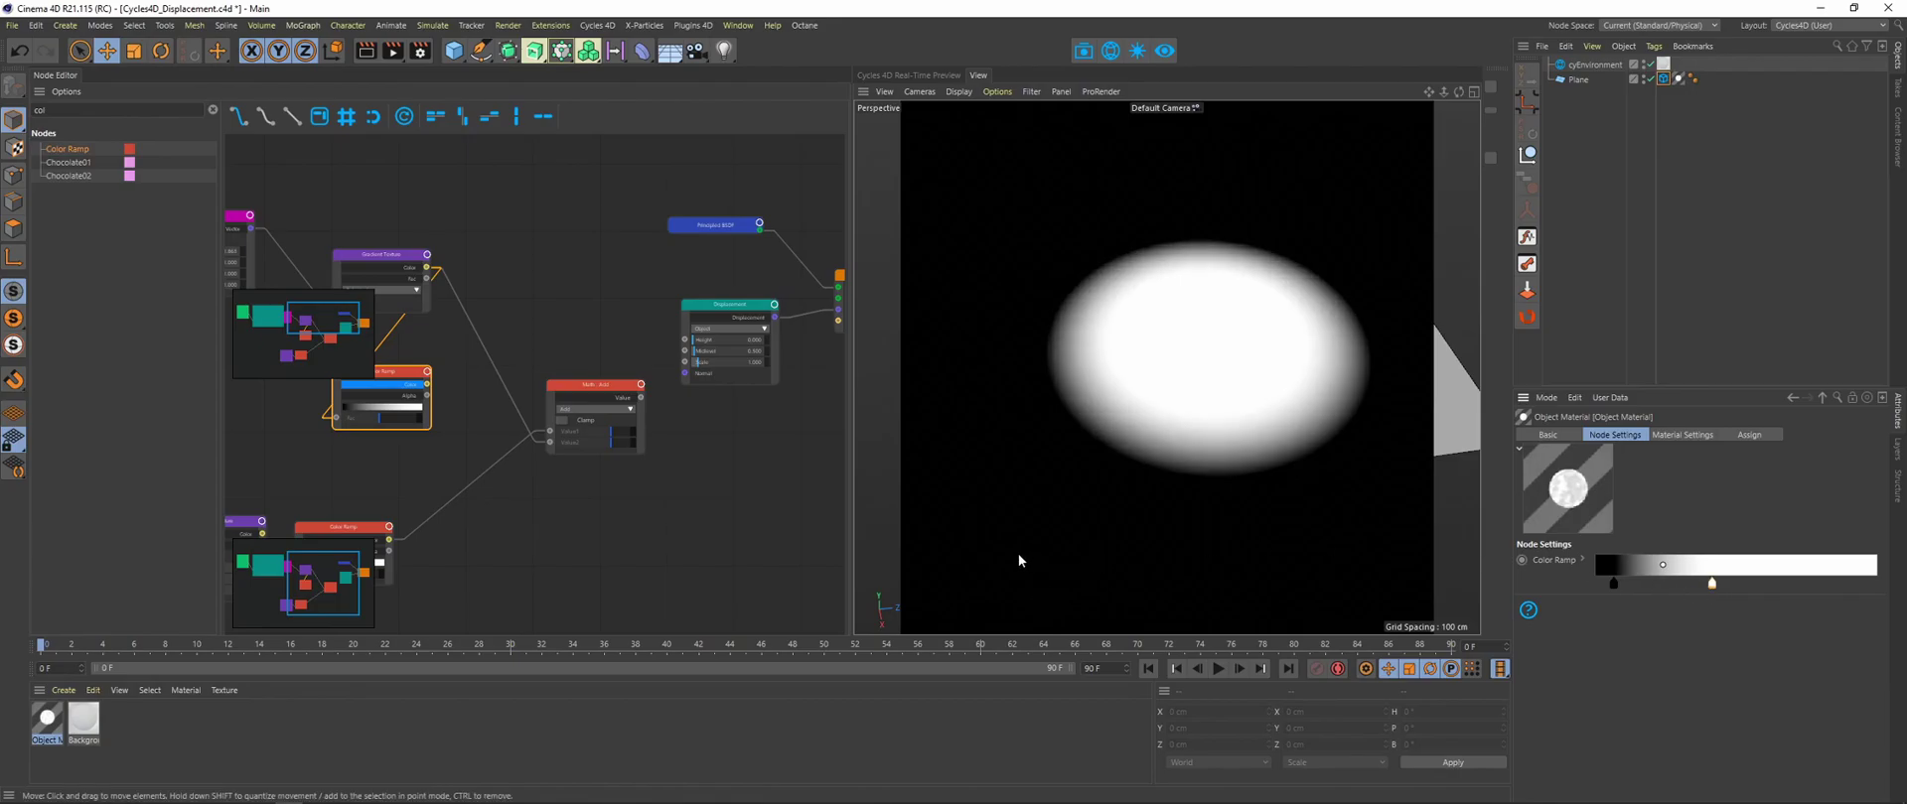
- Duplicate the Math node below the original and set the copy's type to Multiply
left_click(614, 394)
left_click_drag(614, 394, 574, 513, "ctrl")
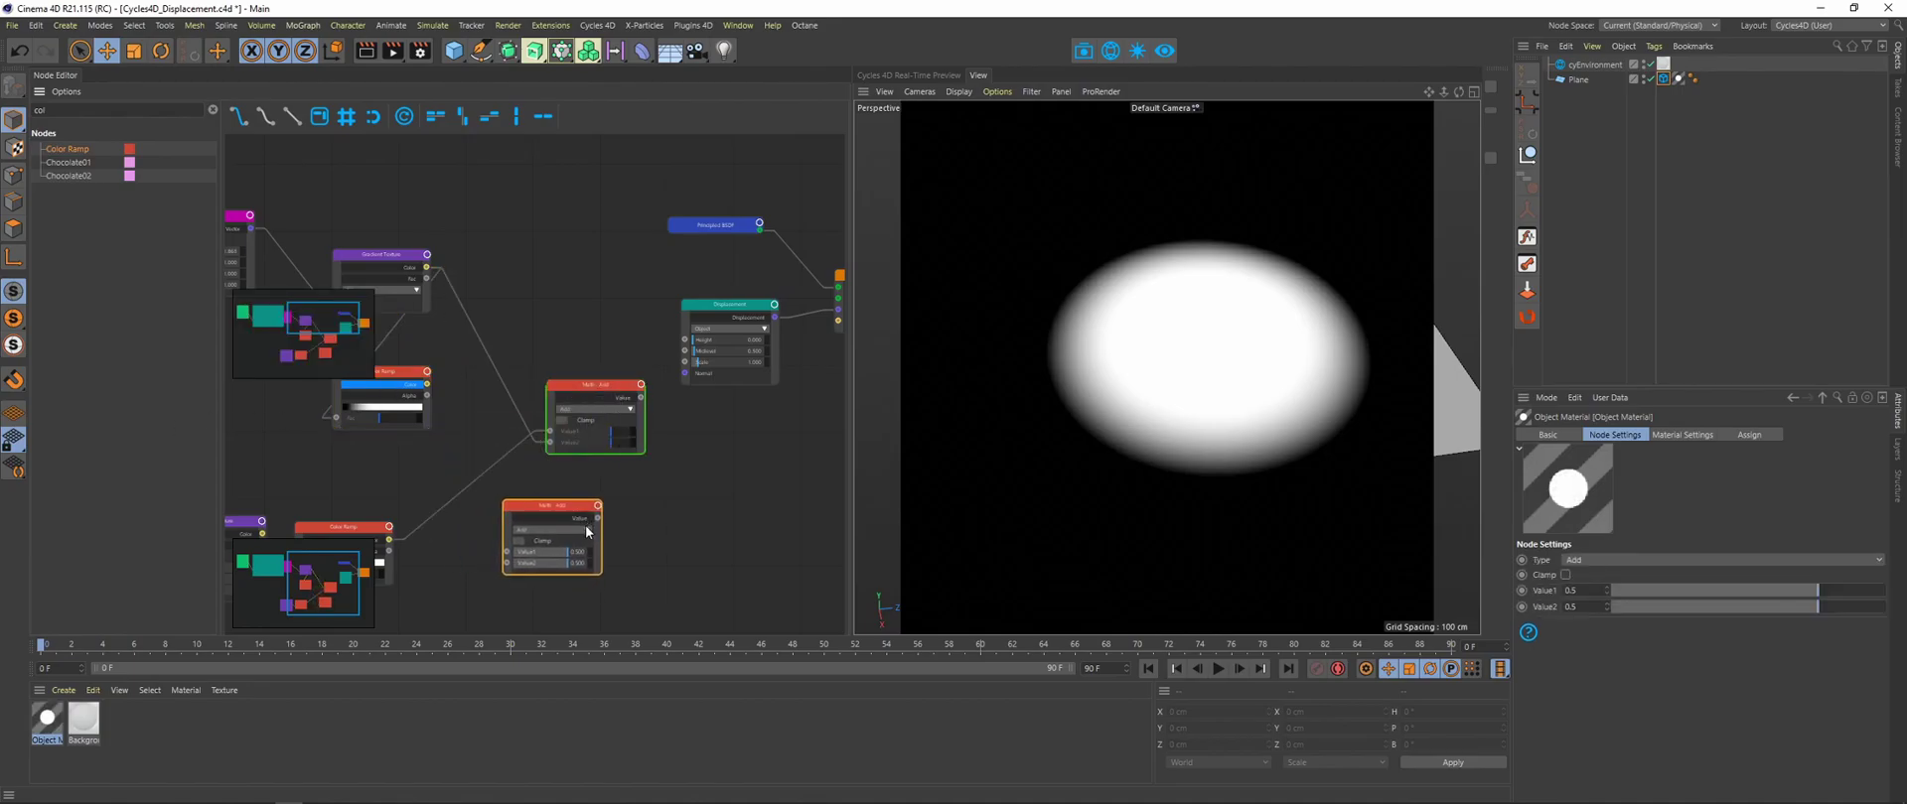
left_click(554, 529)
left_click(586, 454)
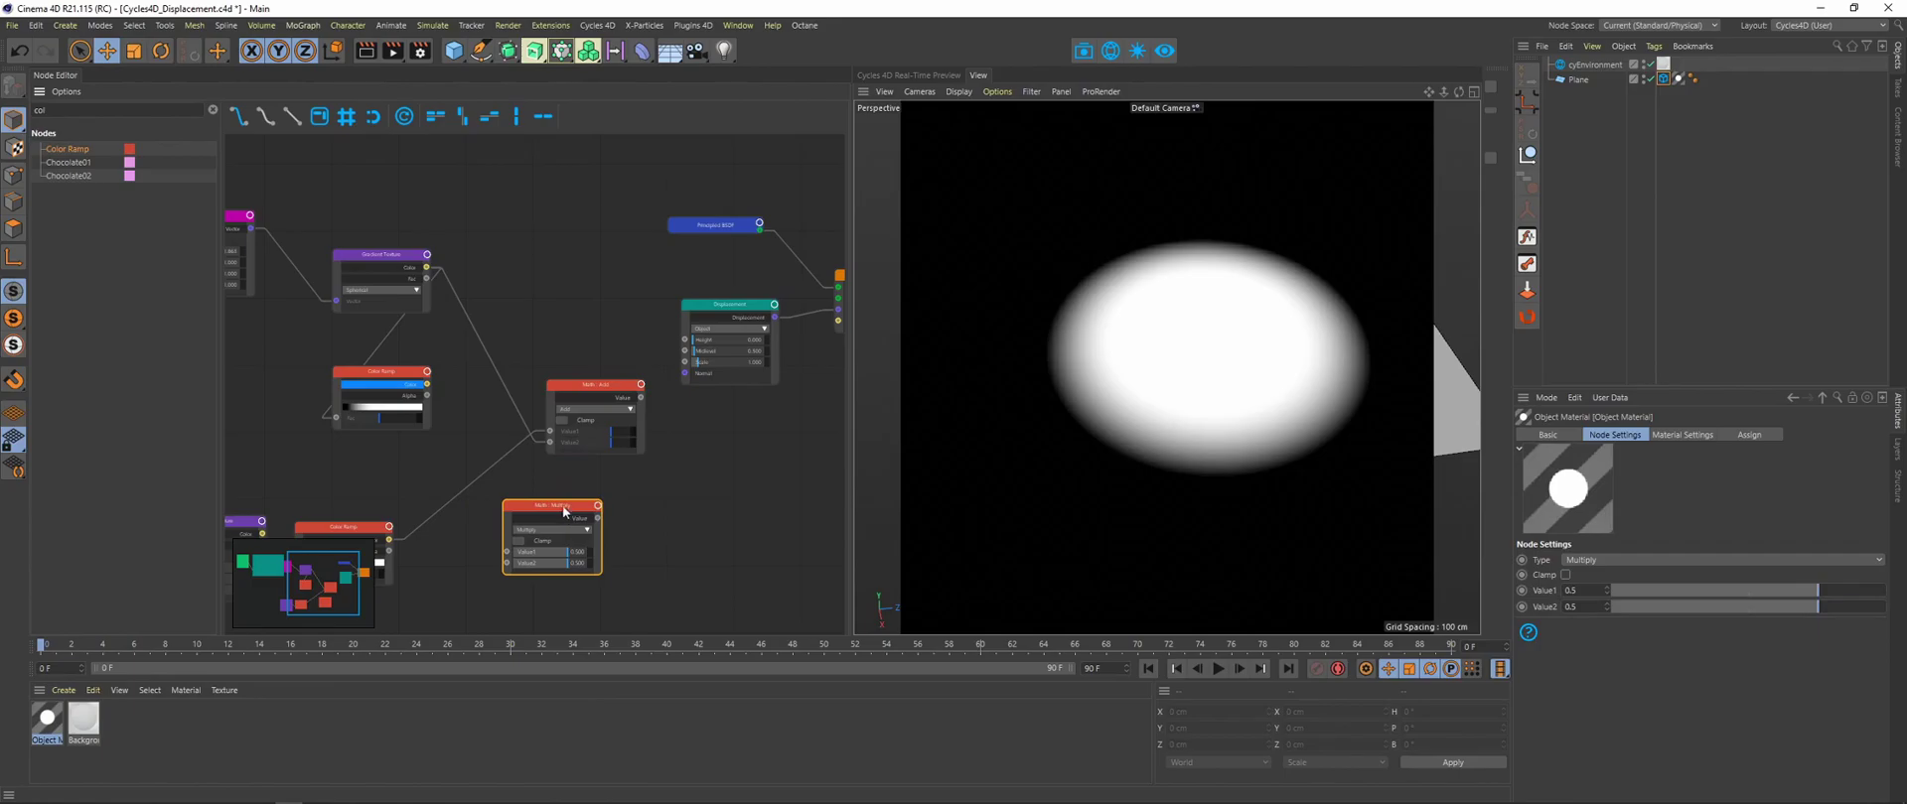
- Insert the Multiply node between the noise's Color Ramp and the Add node, and feed the gradient's Color Ramp into its other input
left_click_drag(562, 505, 472, 465)
middle_click_drag(502, 499, 583, 455)
left_click_drag(496, 468, 496, 480)
left_click_drag(509, 341, 500, 476)
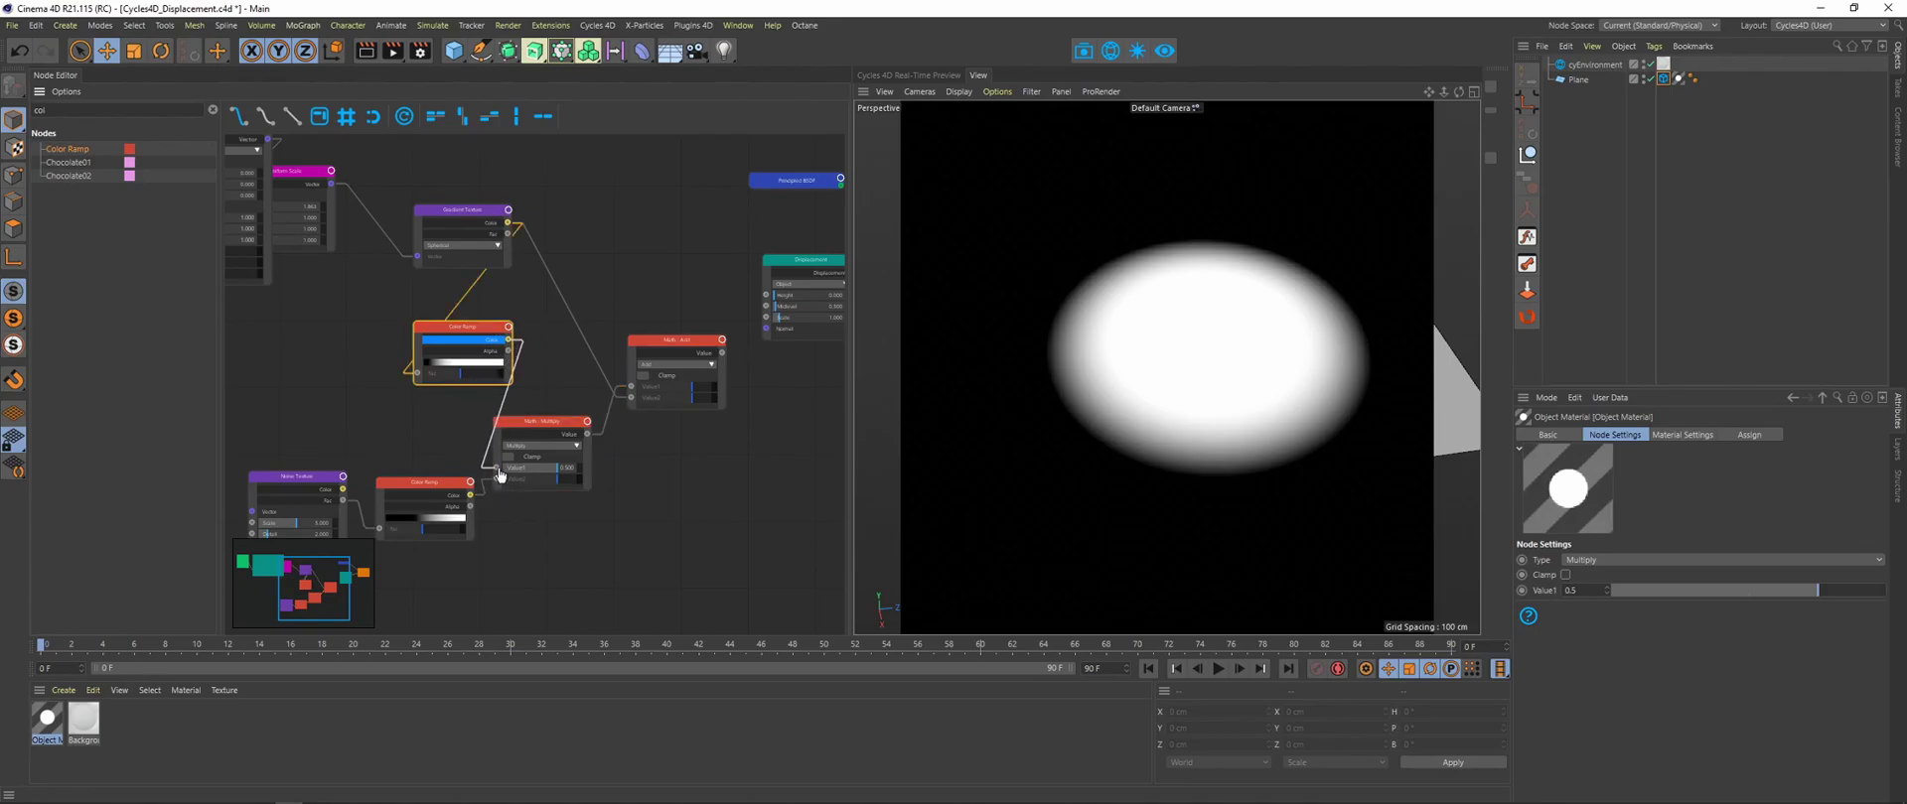
- Preview the Multiply and Add outputs, and connect the Add node's Value to the Displacement node's Height
left_click(552, 420)
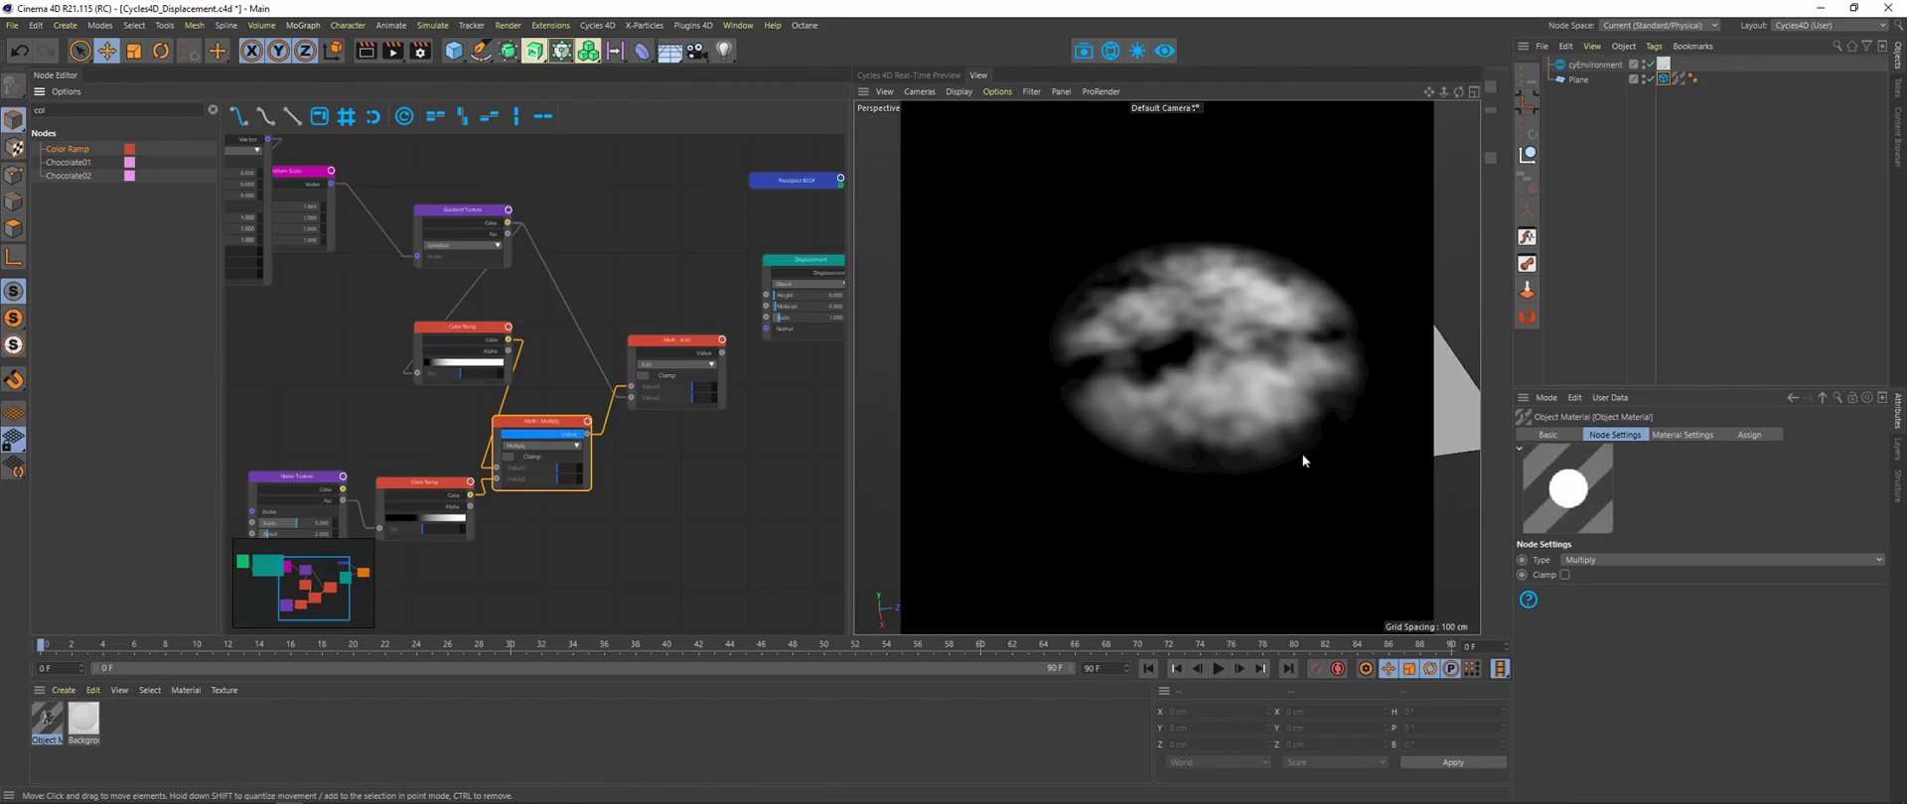
left_click(628, 349)
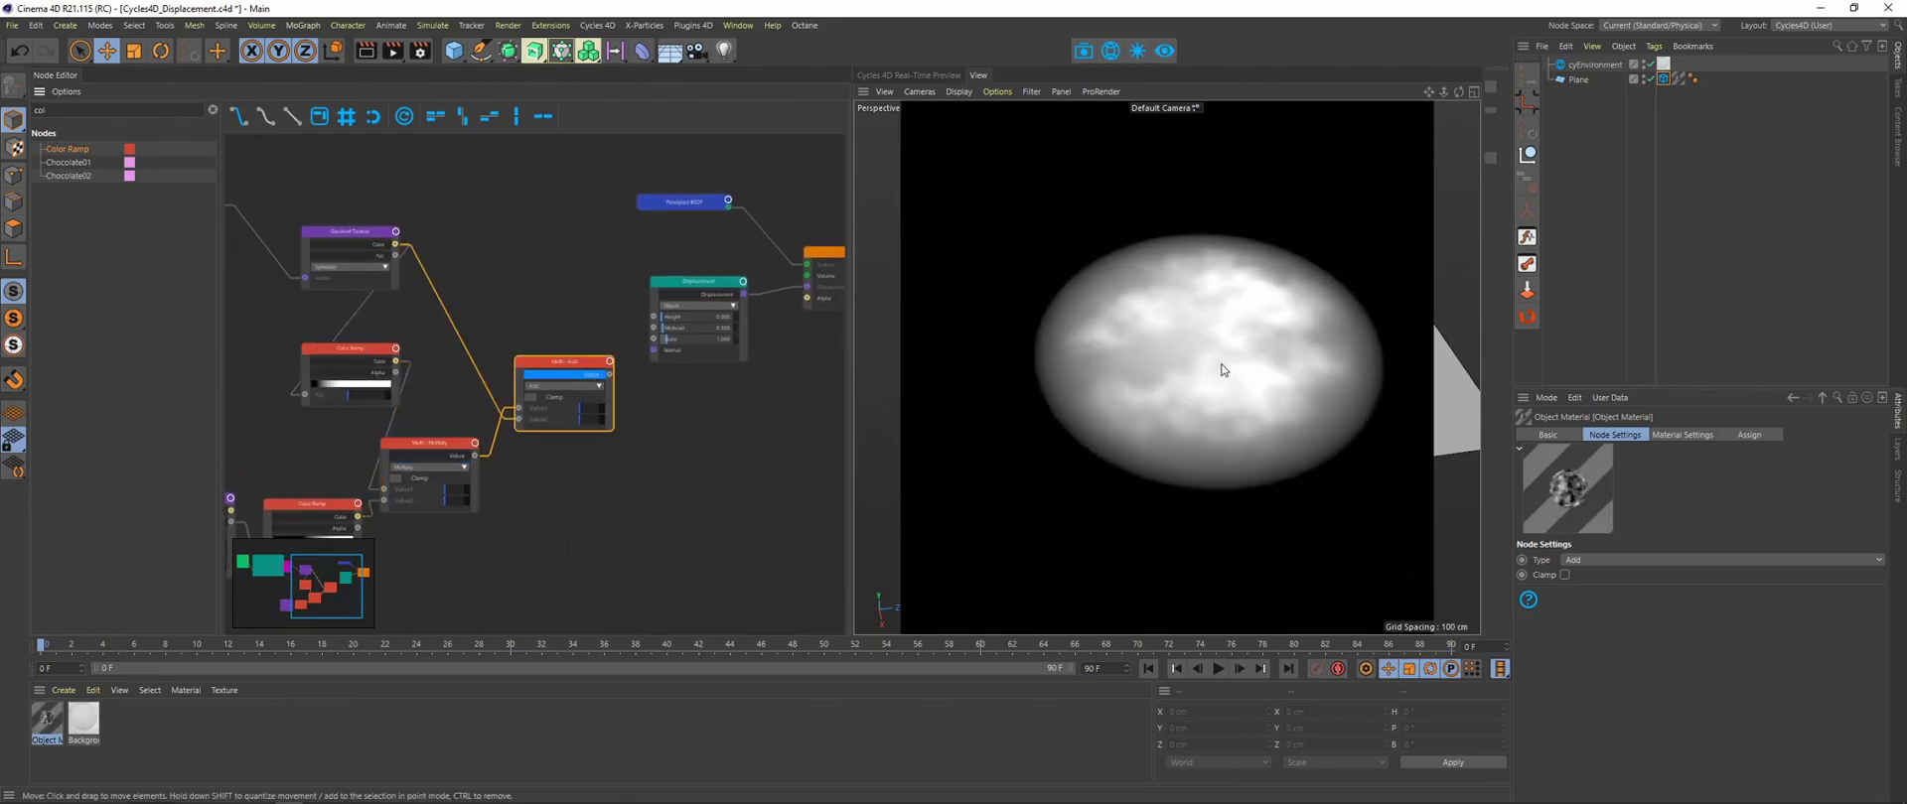
left_click_drag(609, 374, 654, 317)
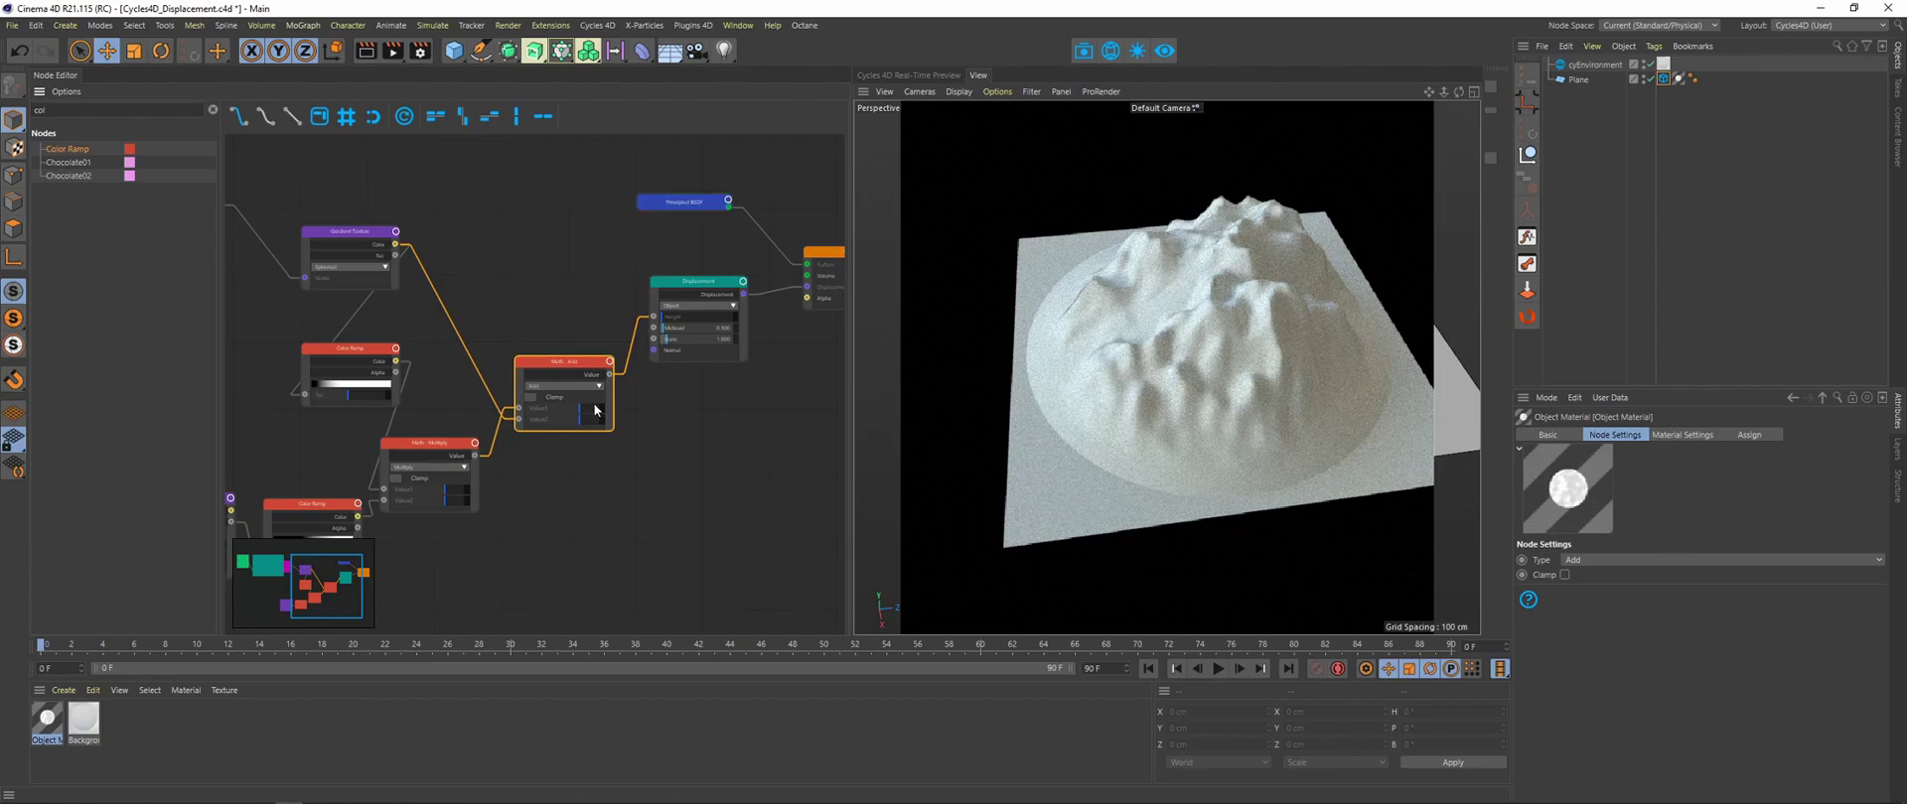
- Raise the Noise Texture's Scale to 14.627 for finer peaks on the displaced mountain
mouse_move(1259, 384)
left_mouse_down("alt")
mouse_move(1220, 395)
mouse_move(1266, 397)
left_mouse_up("alt")
middle_click_drag(464, 403, 624, 323, "alt")
left_click_drag(1088, 409, 1067, 417, "alt")
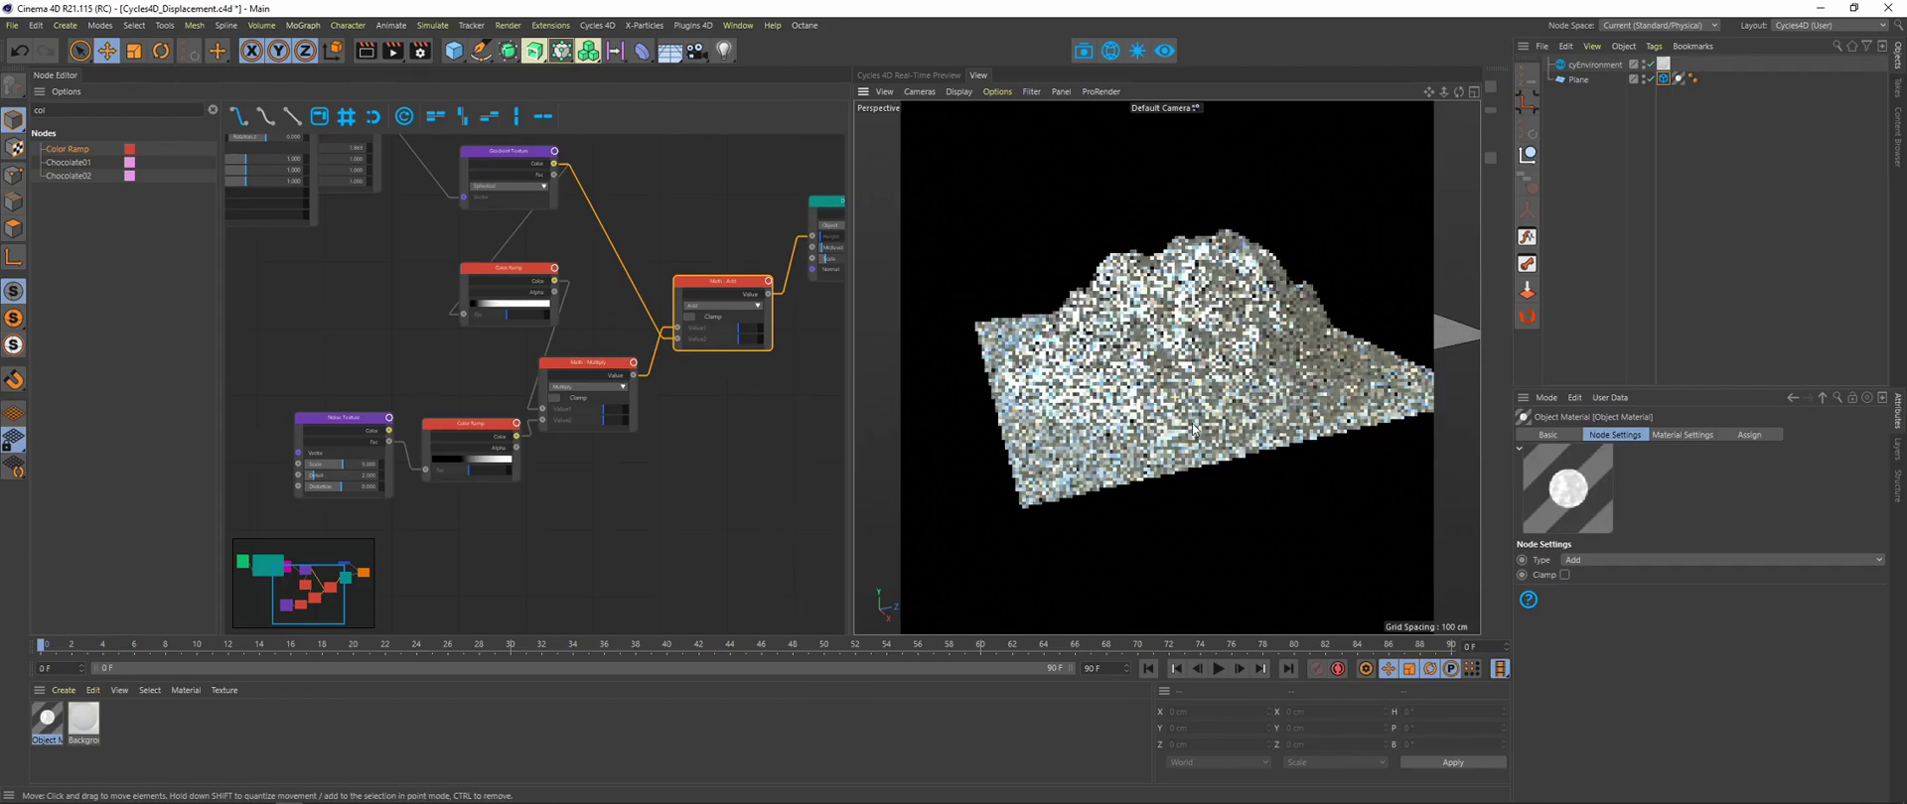
left_click(364, 425)
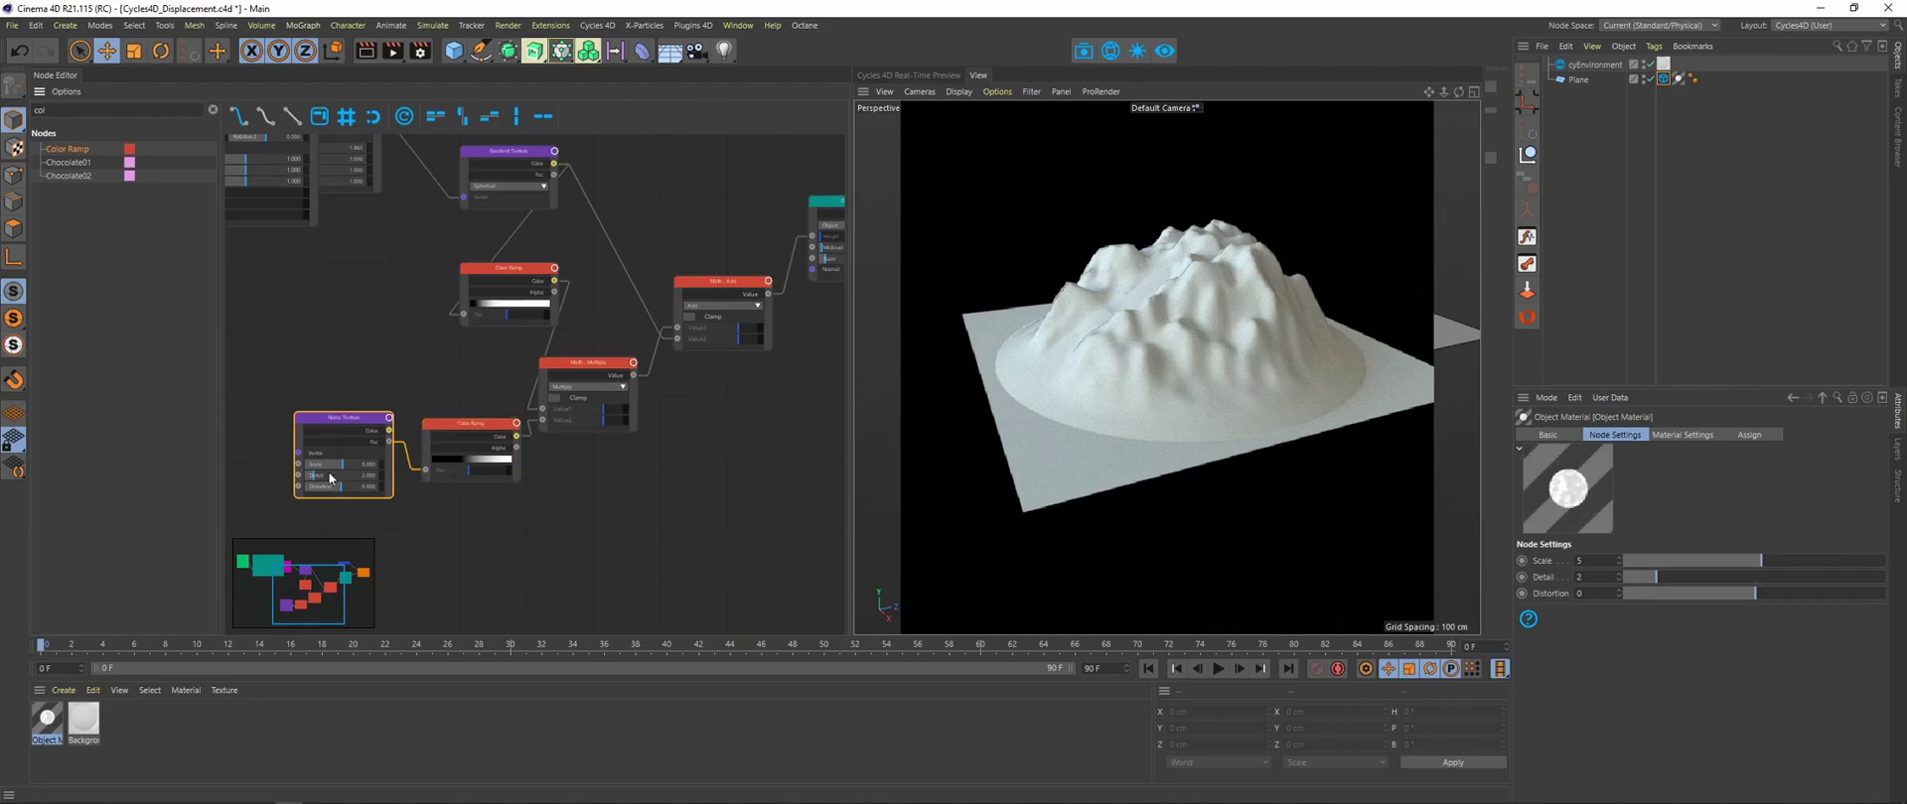
left_click_drag(344, 464, 348, 464)
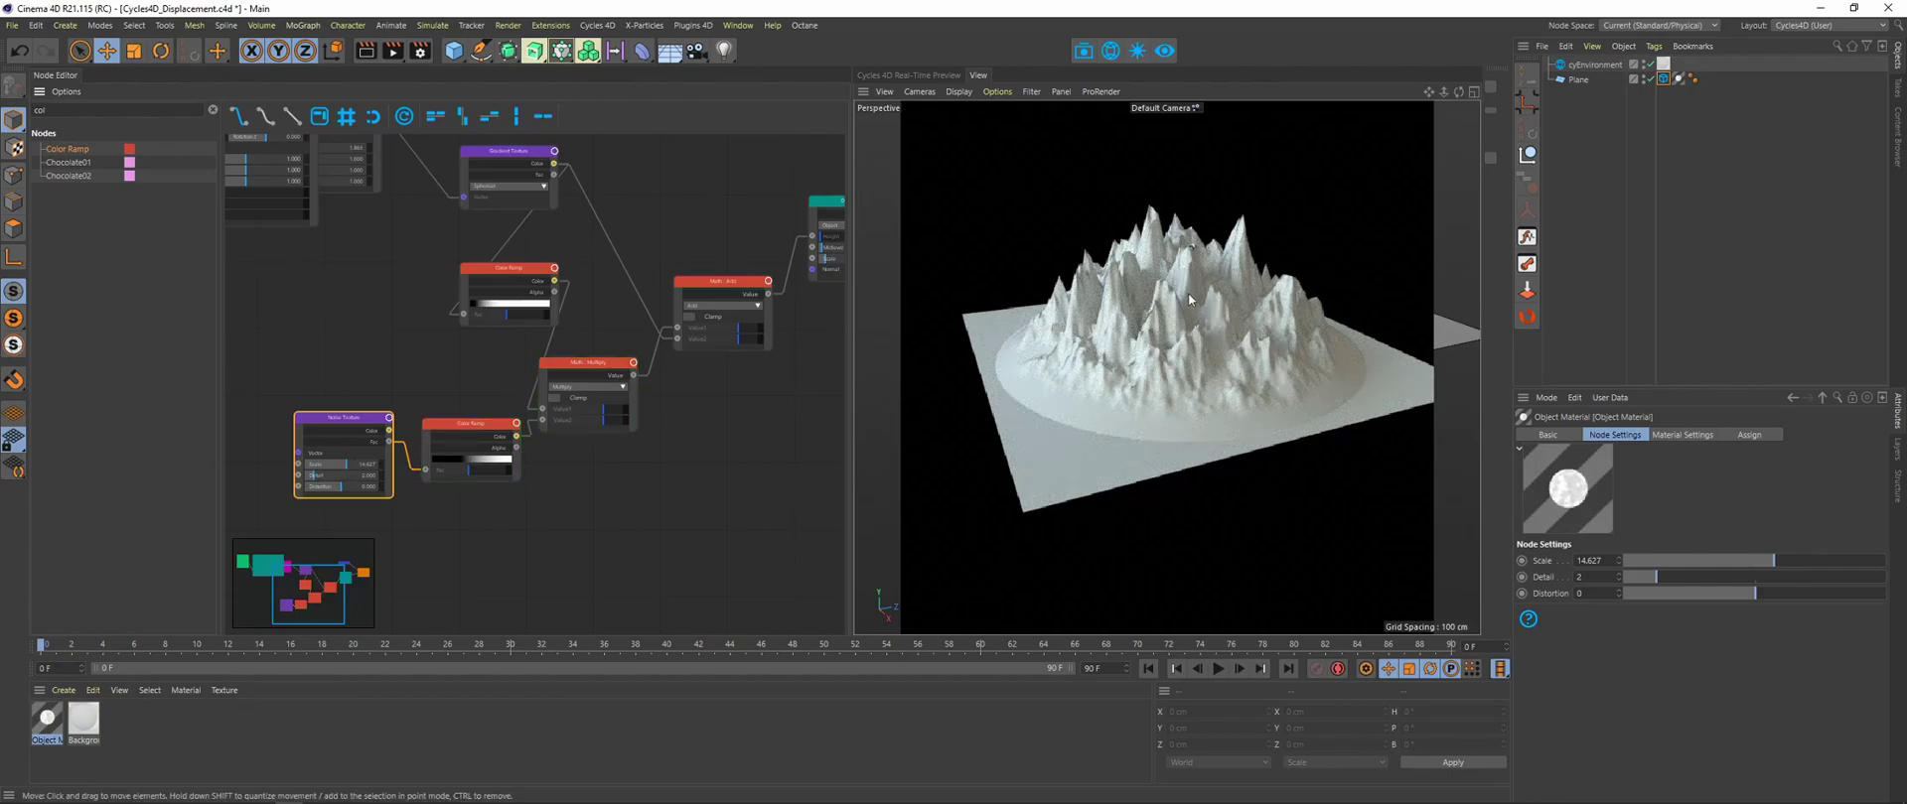
- Darken the white knot of the noise's Color Ramp to a V value of 66% to reduce the peak height
left_click(485, 423)
left_click(1876, 584)
left_click(1582, 560)
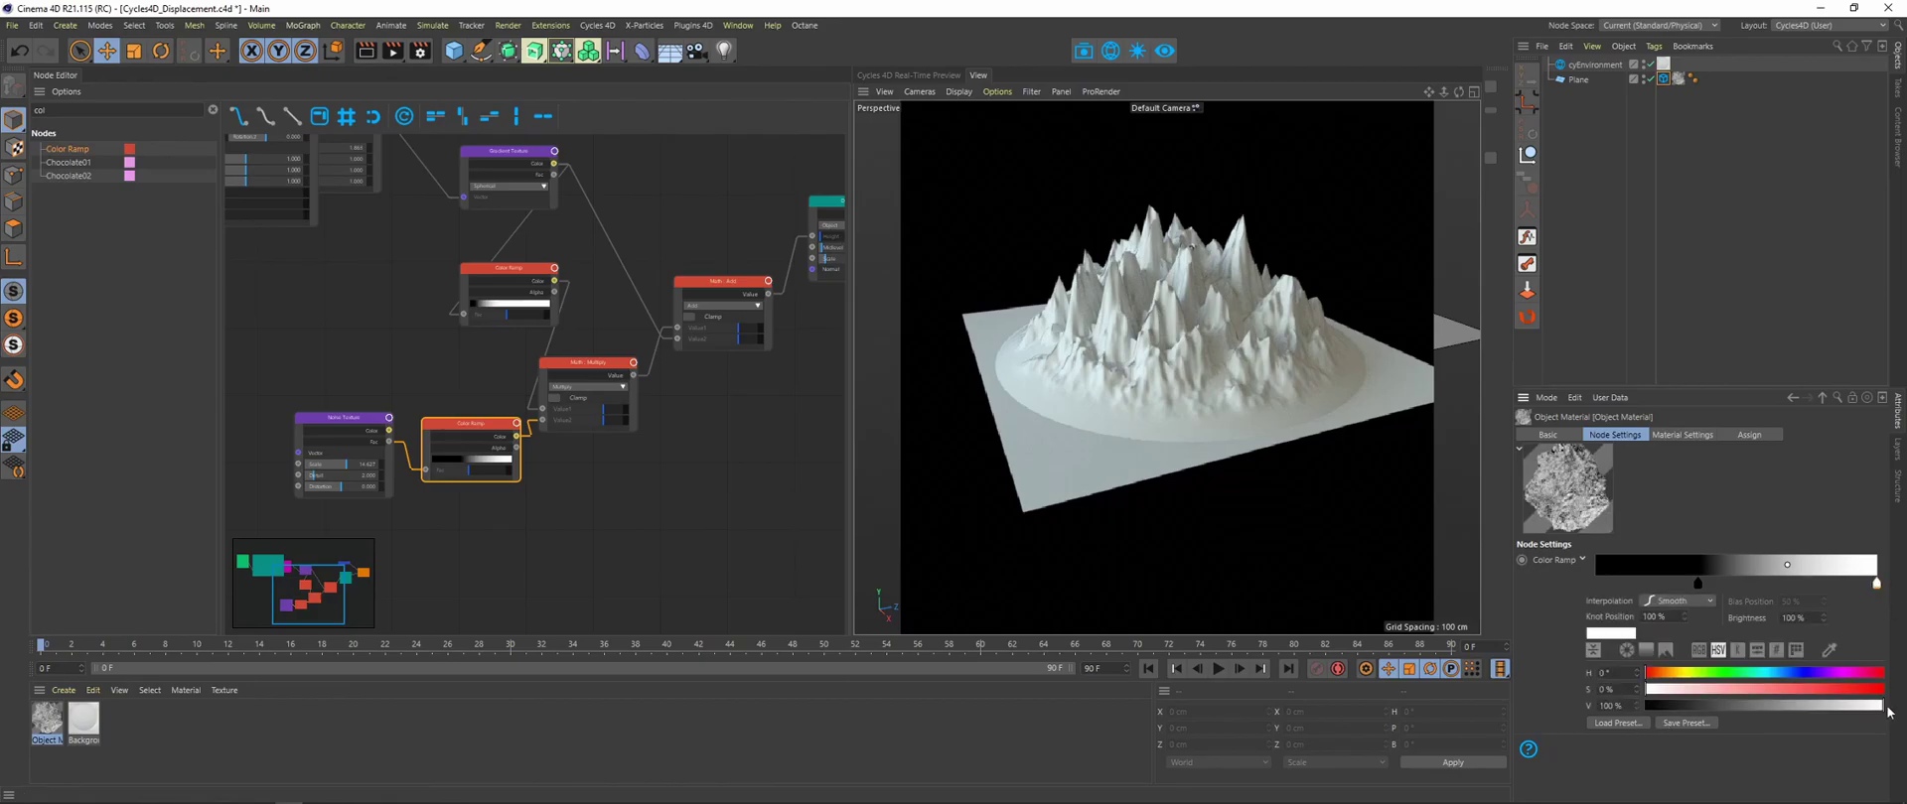
left_click_drag(1878, 705, 1803, 702)
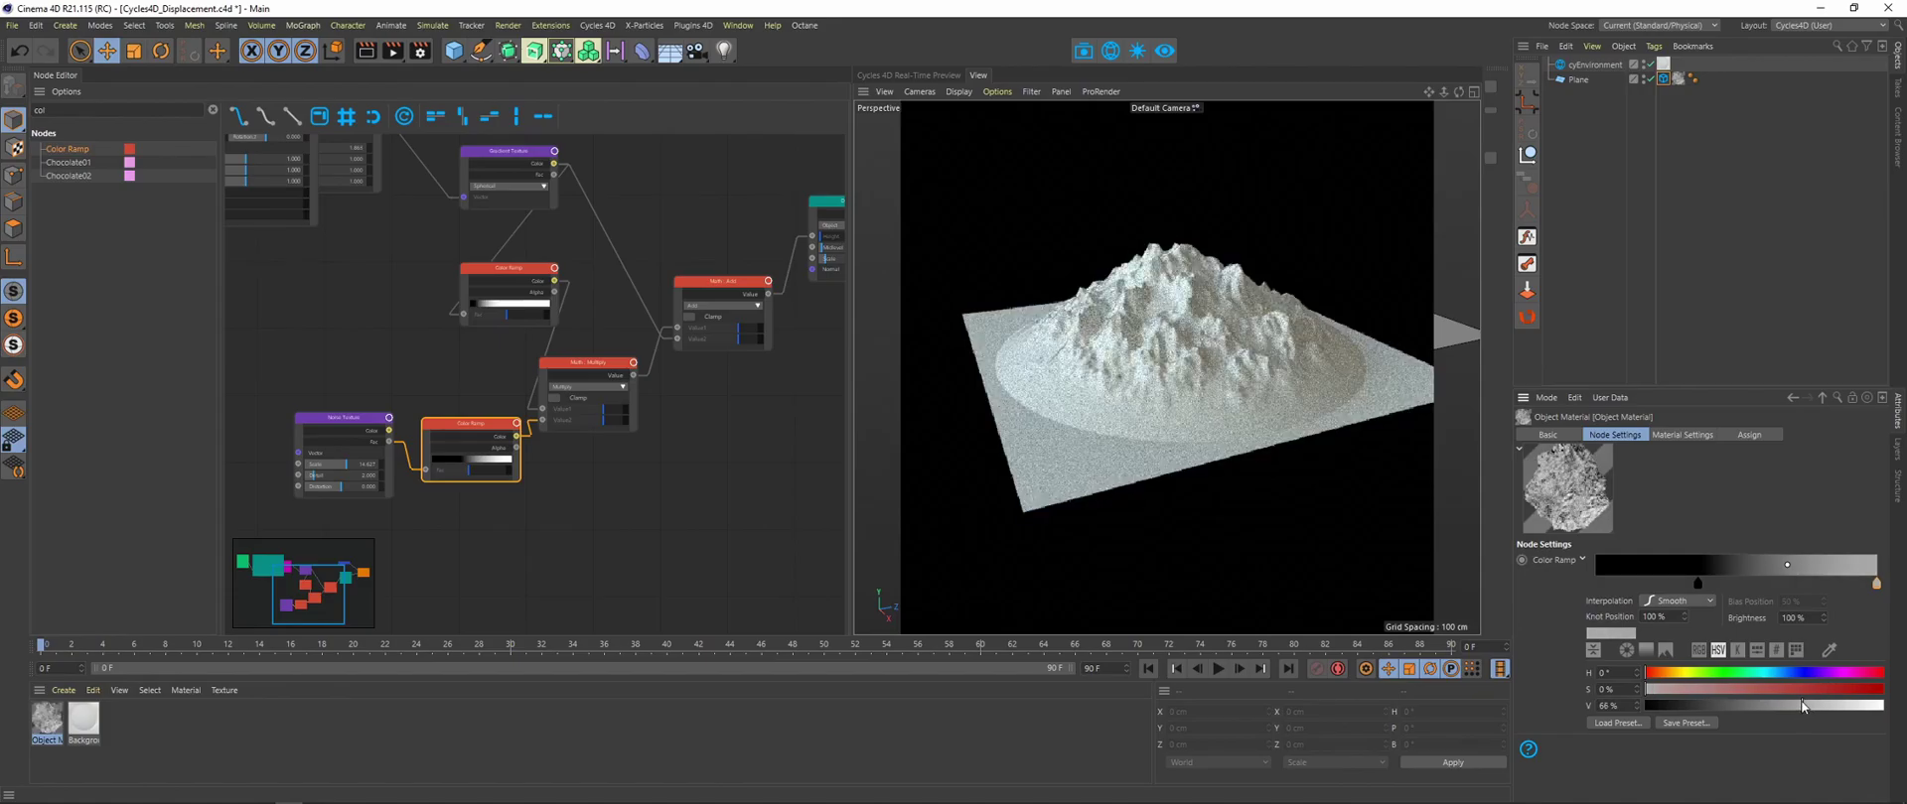
middle_click_drag(651, 296, 567, 338)
left_click_drag(1338, 364, 1178, 429, "alt")
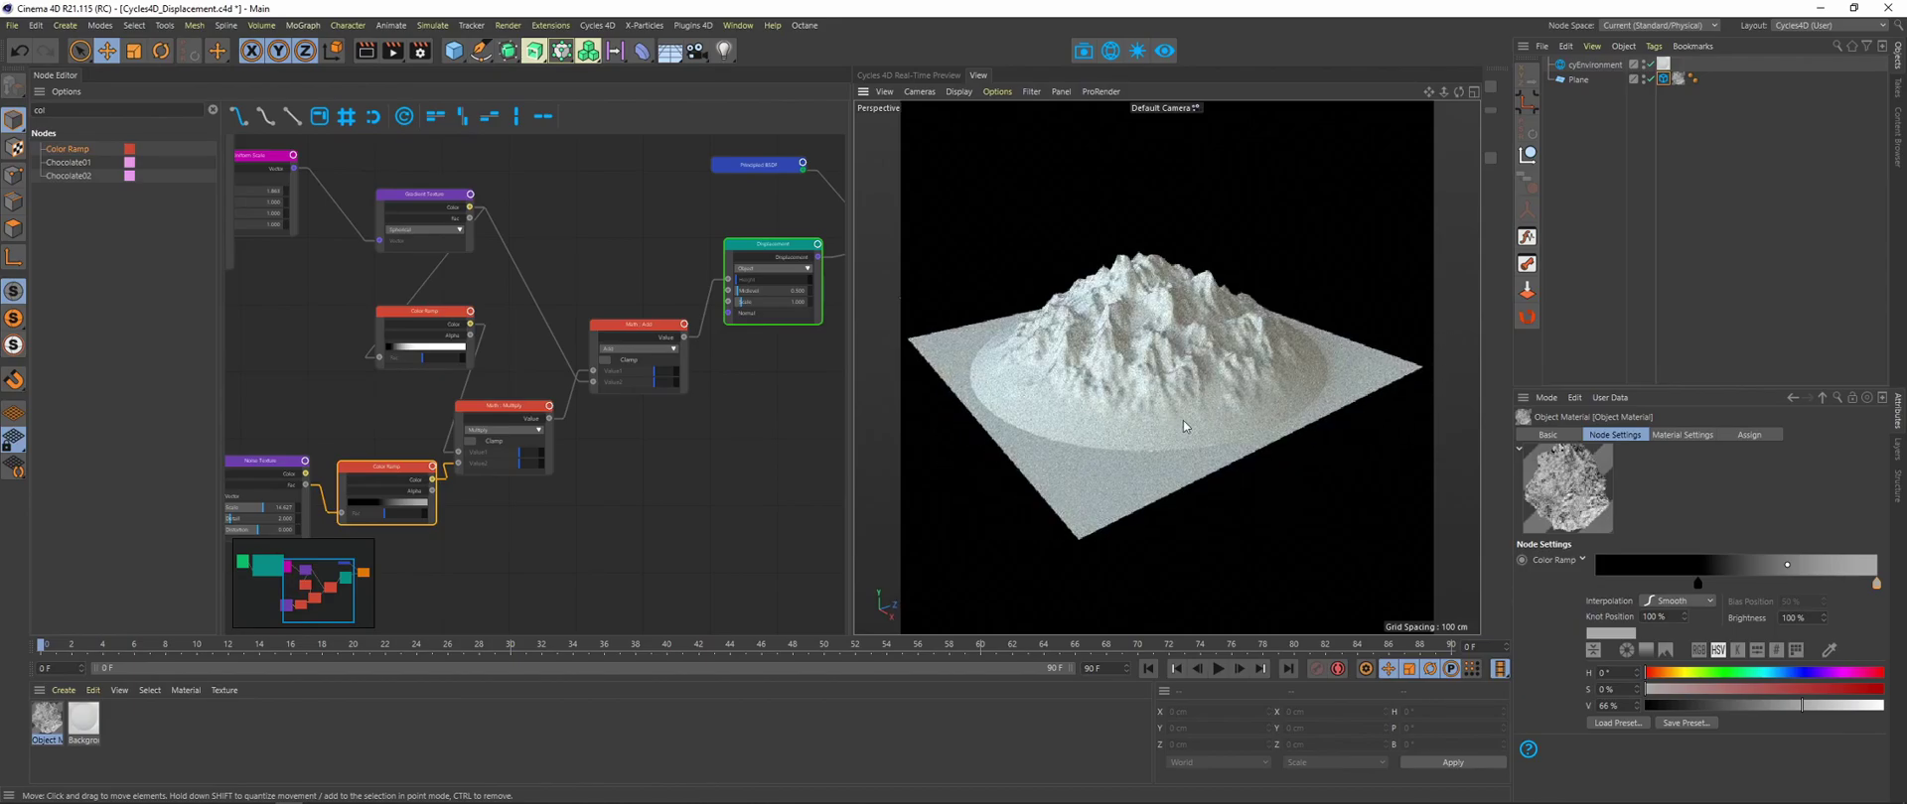